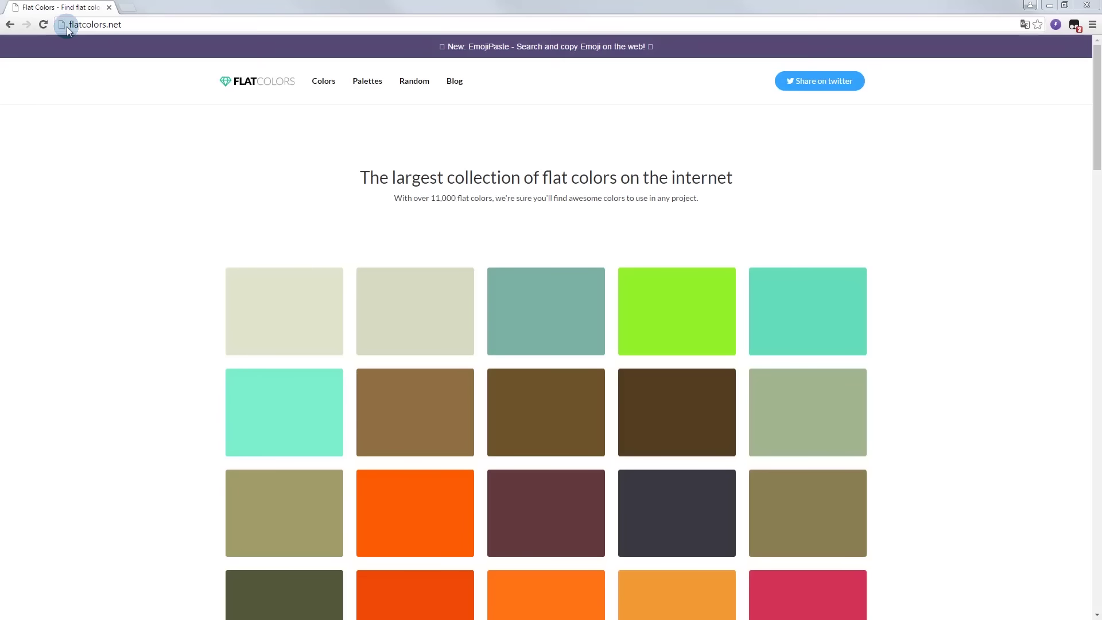
- Scroll the Flat Colors swatch grid, then go to the Flat Color Palettes page
{"action": "left_click", "coordinate": [83, 27]}
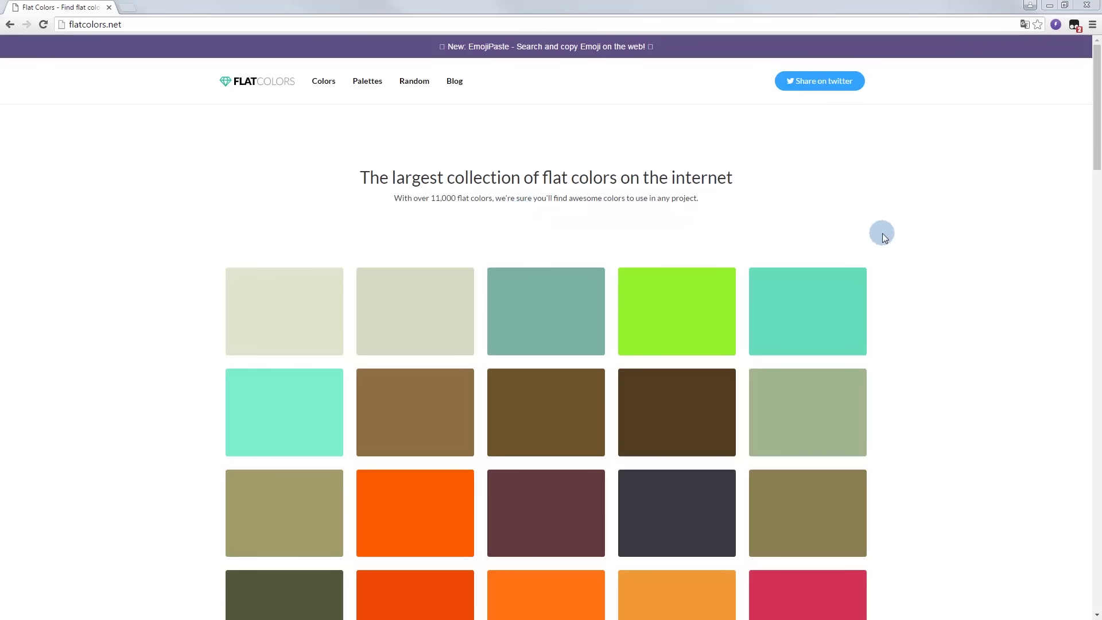
{"action": "mouse_move", "coordinate": [1096, 148]}
{"action": "left_mouse_down"}
{"action": "mouse_move", "coordinate": [1089, 222]}
{"action": "mouse_move", "coordinate": [1089, 155]}
{"action": "left_mouse_up"}
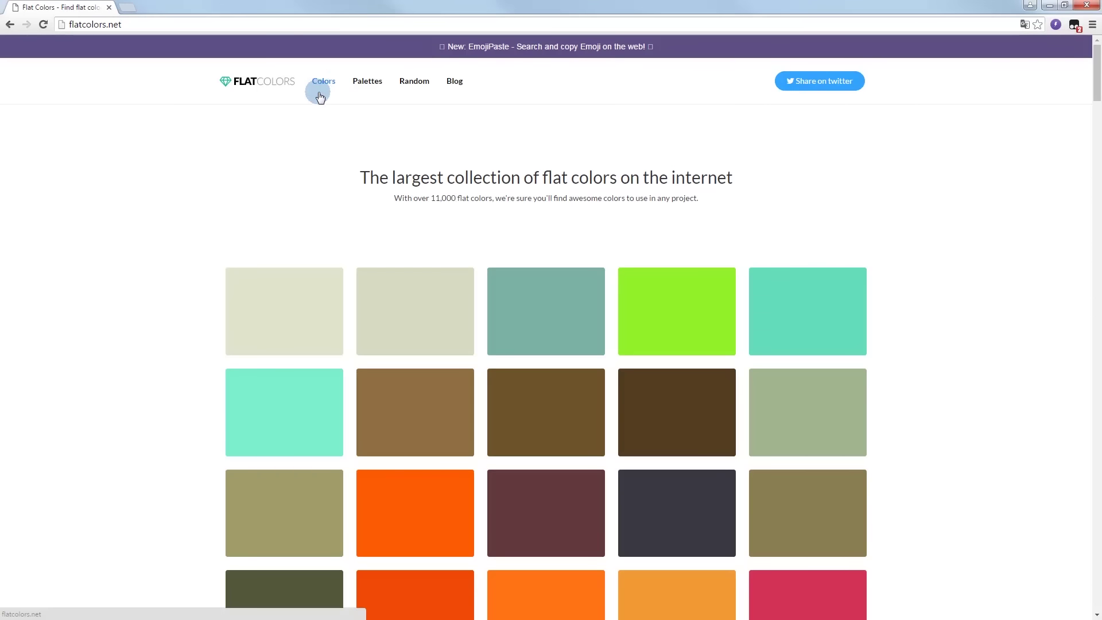
{"action": "mouse_move", "coordinate": [1096, 101]}
{"action": "left_mouse_down"}
{"action": "mouse_move", "coordinate": [1097, 317]}
{"action": "mouse_move", "coordinate": [1083, 52]}
{"action": "left_mouse_up"}
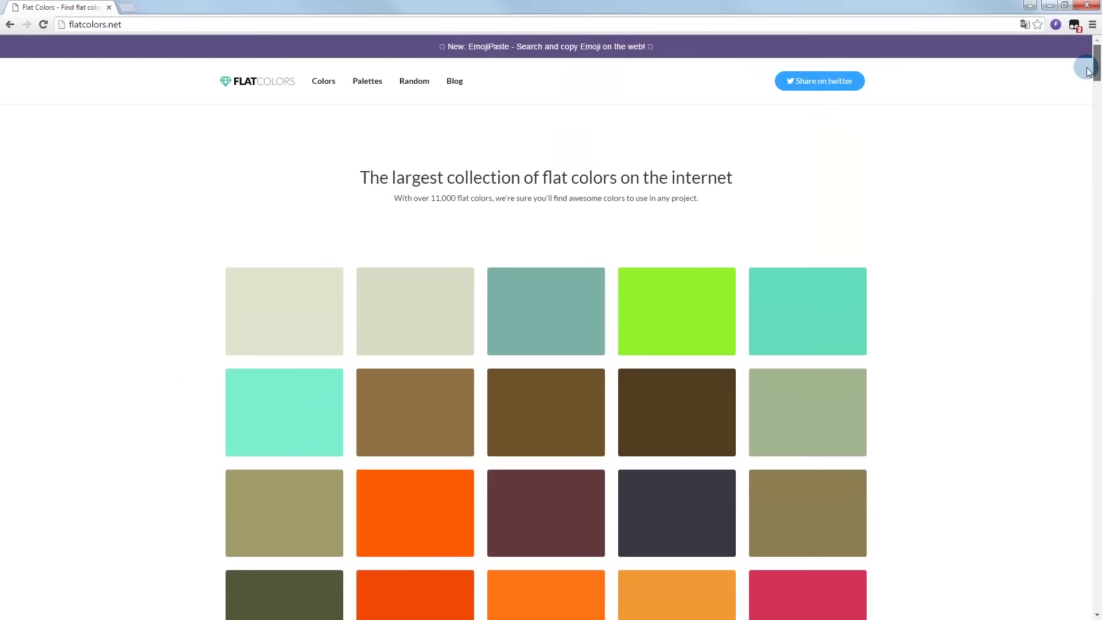
{"action": "left_click", "coordinate": [374, 86]}
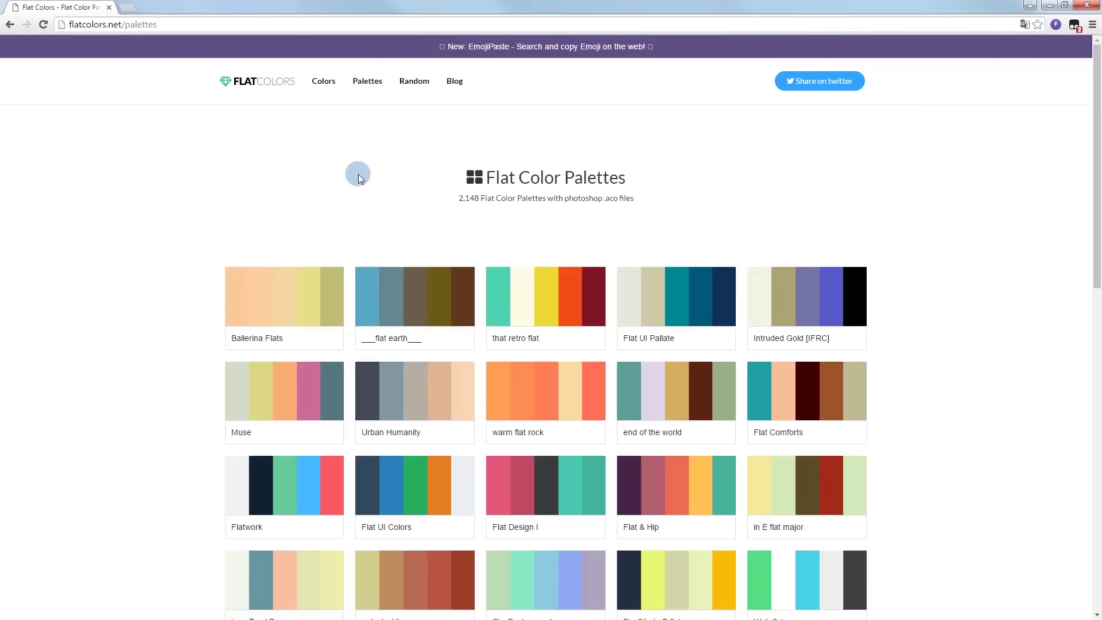
{"action": "scroll", "coordinate": [907, 231], "scroll_direction": "down", "scroll_amount": 1}
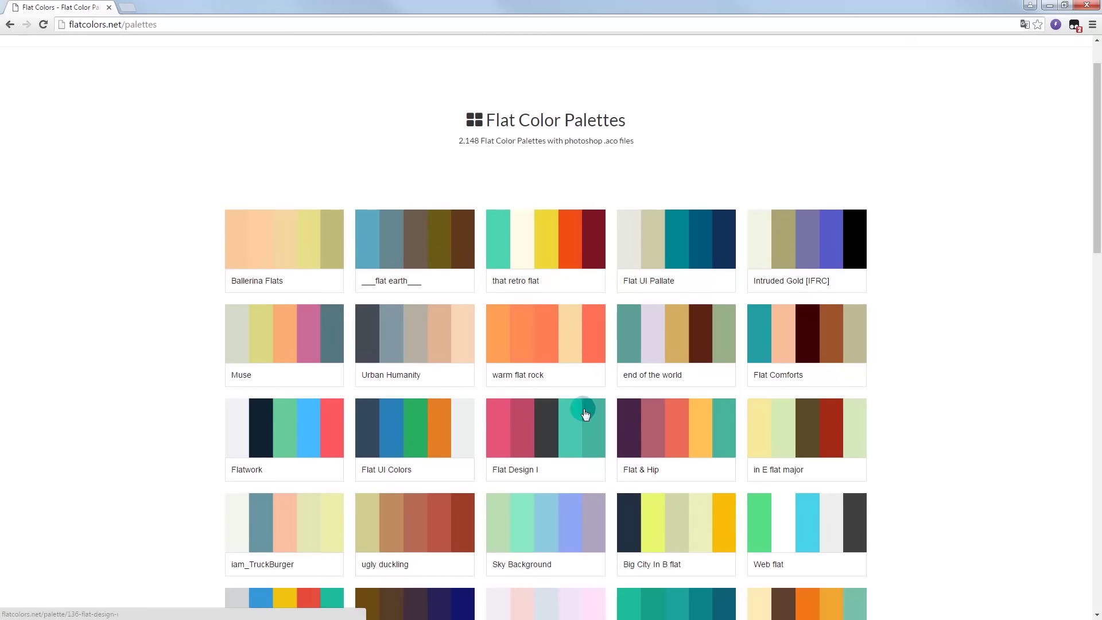
{"action": "scroll", "coordinate": [924, 397], "scroll_direction": "down", "scroll_amount": 3}
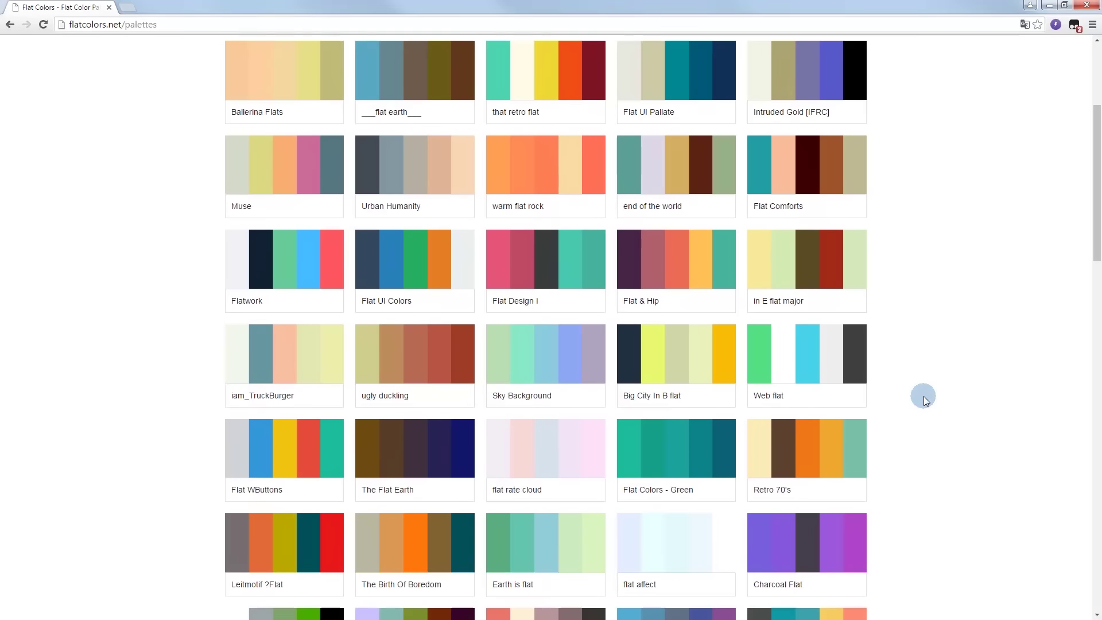
{"action": "scroll", "coordinate": [924, 396], "scroll_direction": "down", "scroll_amount": 1}
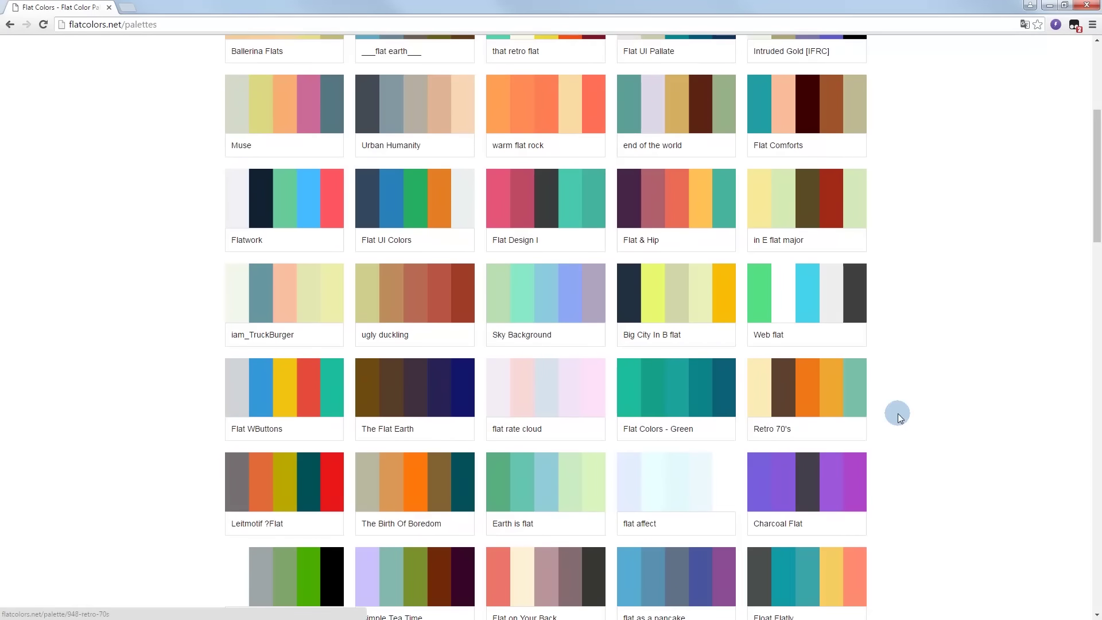
{"action": "scroll", "coordinate": [898, 416], "scroll_direction": "up", "scroll_amount": 1}
{"action": "scroll", "coordinate": [898, 416], "scroll_direction": "up", "scroll_amount": 4}
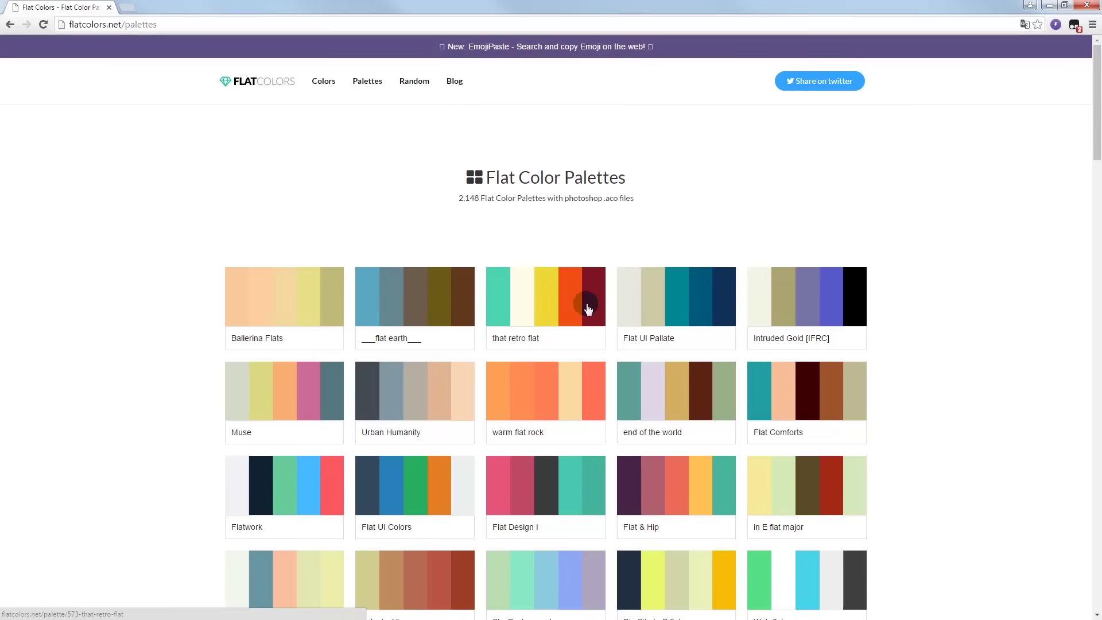
{"action": "left_click", "coordinate": [546, 293]}
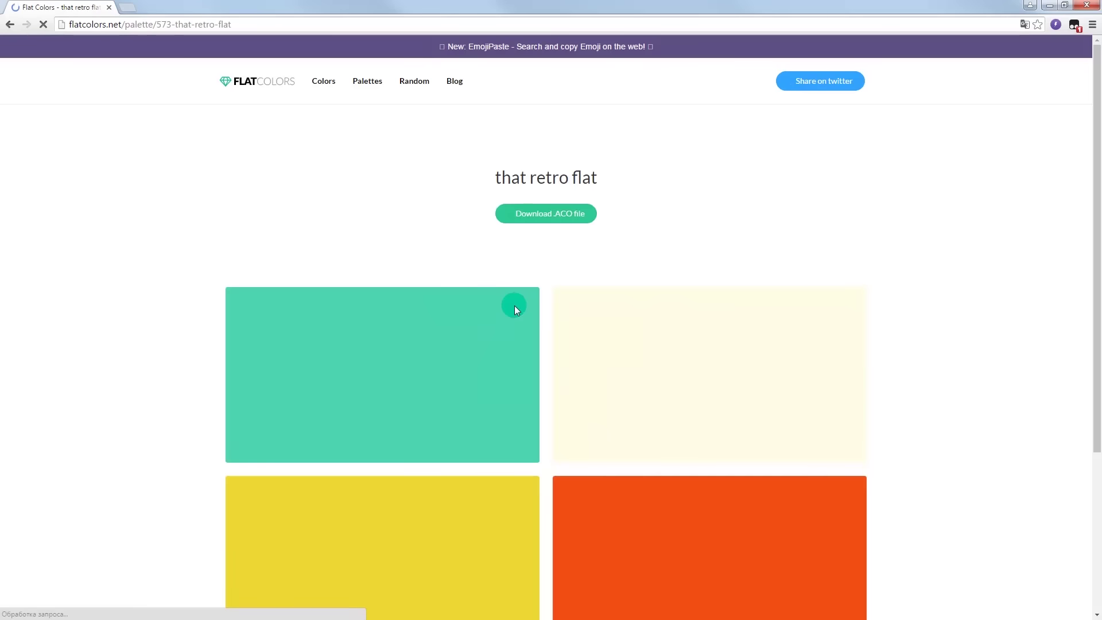
{"action": "scroll", "coordinate": [918, 288], "scroll_direction": "down", "scroll_amount": 3}
{"action": "scroll", "coordinate": [918, 287], "scroll_direction": "down", "scroll_amount": 1}
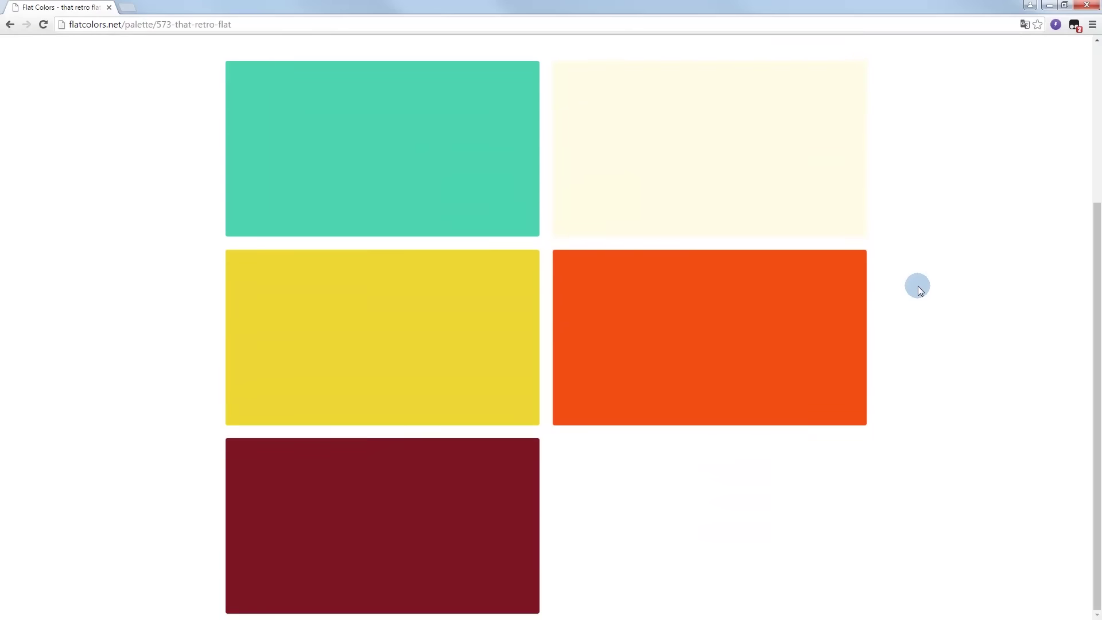
{"action": "scroll", "coordinate": [516, 457], "scroll_direction": "up", "scroll_amount": 1}
{"action": "scroll", "coordinate": [531, 450], "scroll_direction": "up", "scroll_amount": 3}
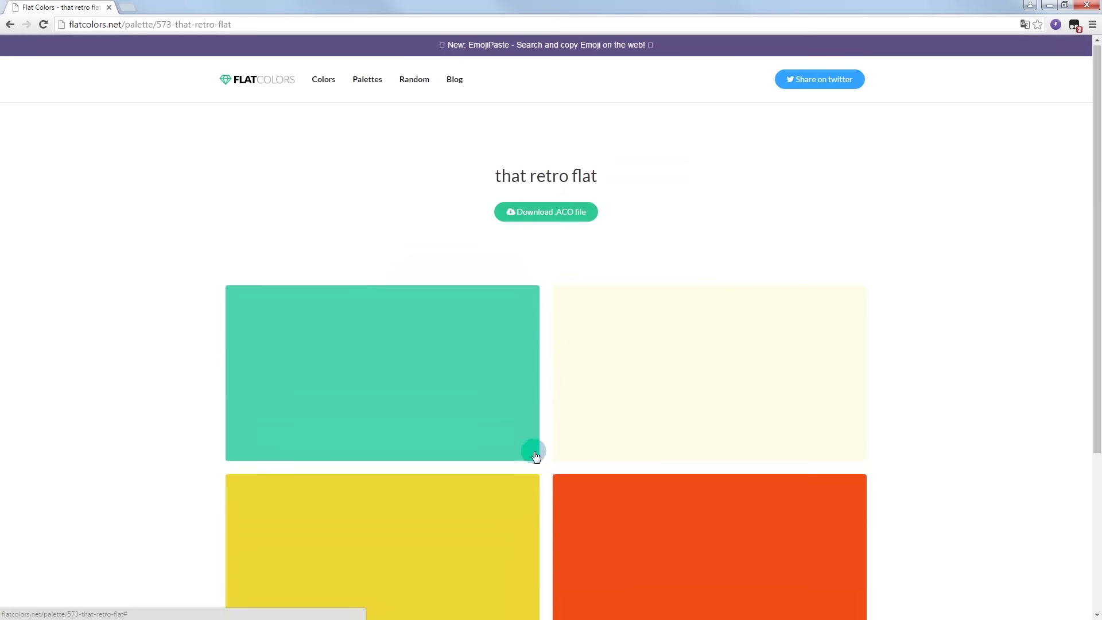
{"action": "left_click", "coordinate": [10, 24]}
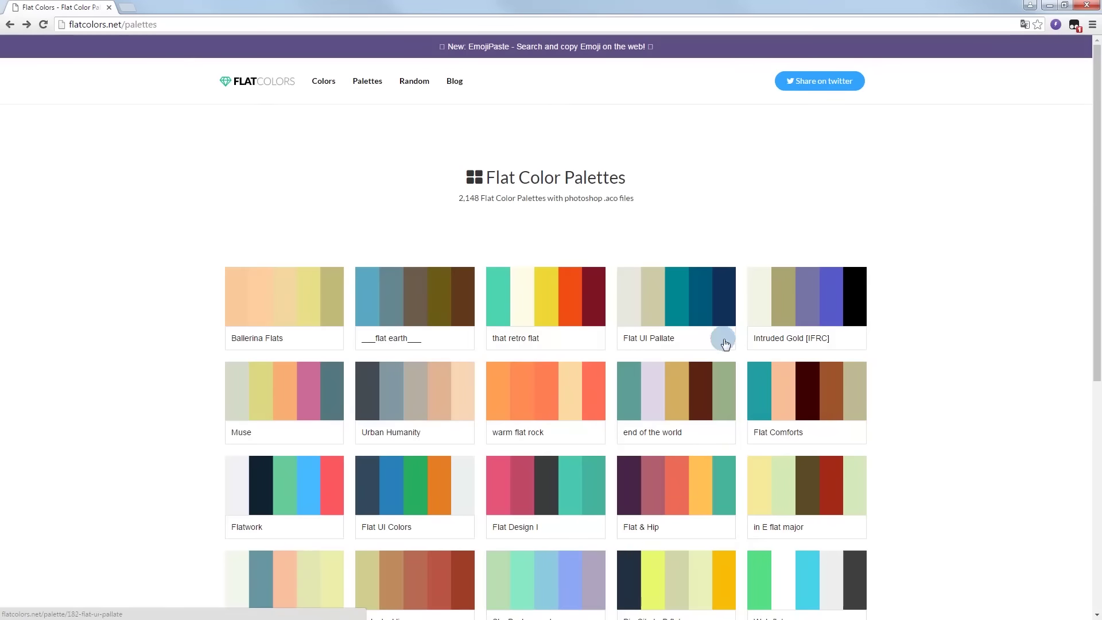
{"action": "scroll", "coordinate": [924, 336], "scroll_direction": "down", "scroll_amount": 2}
{"action": "scroll", "coordinate": [904, 325], "scroll_direction": "down", "scroll_amount": 1}
{"action": "scroll", "coordinate": [904, 324], "scroll_direction": "down", "scroll_amount": 1}
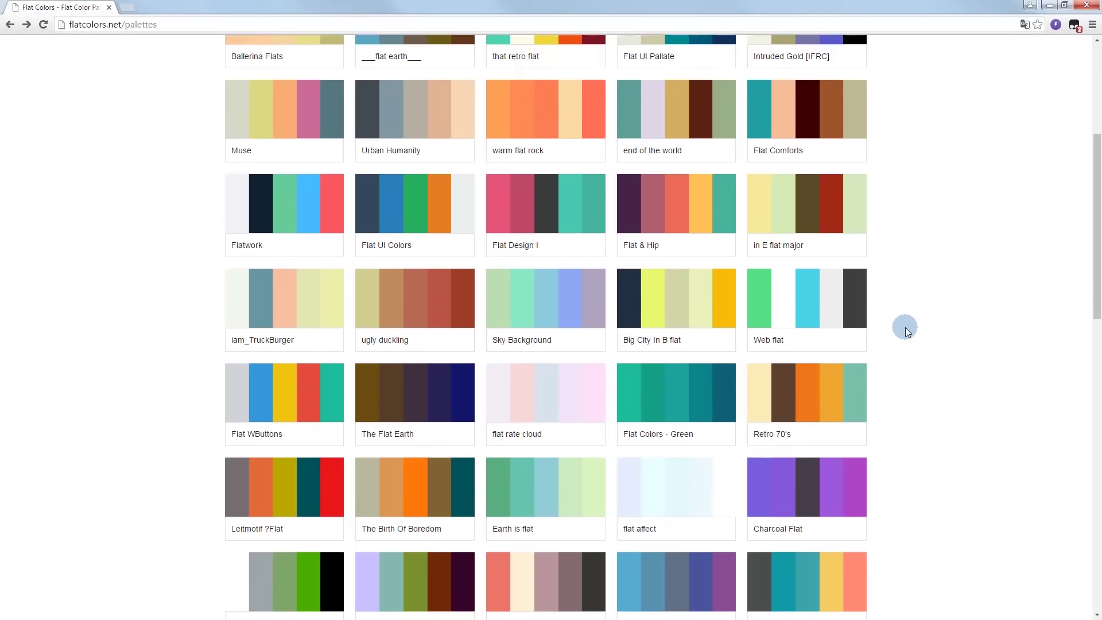
{"action": "scroll", "coordinate": [906, 328], "scroll_direction": "down", "scroll_amount": 2}
{"action": "left_click", "coordinate": [533, 318]}
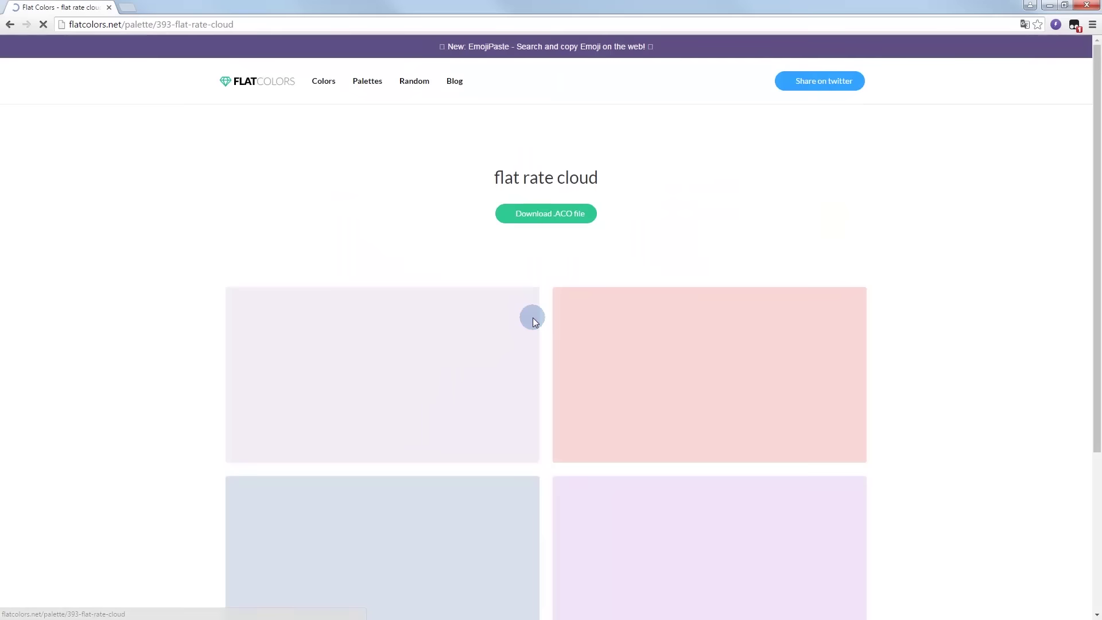
{"action": "scroll", "coordinate": [957, 334], "scroll_direction": "down", "scroll_amount": 2}
{"action": "scroll", "coordinate": [956, 335], "scroll_direction": "down", "scroll_amount": 2}
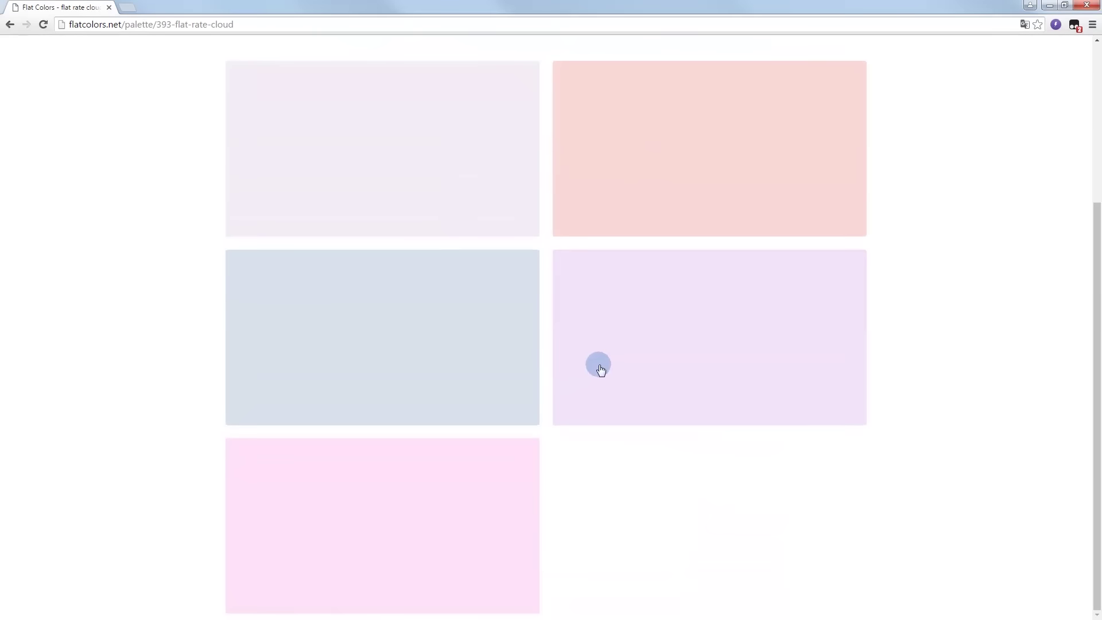
{"action": "scroll", "coordinate": [901, 376], "scroll_direction": "up", "scroll_amount": 4}
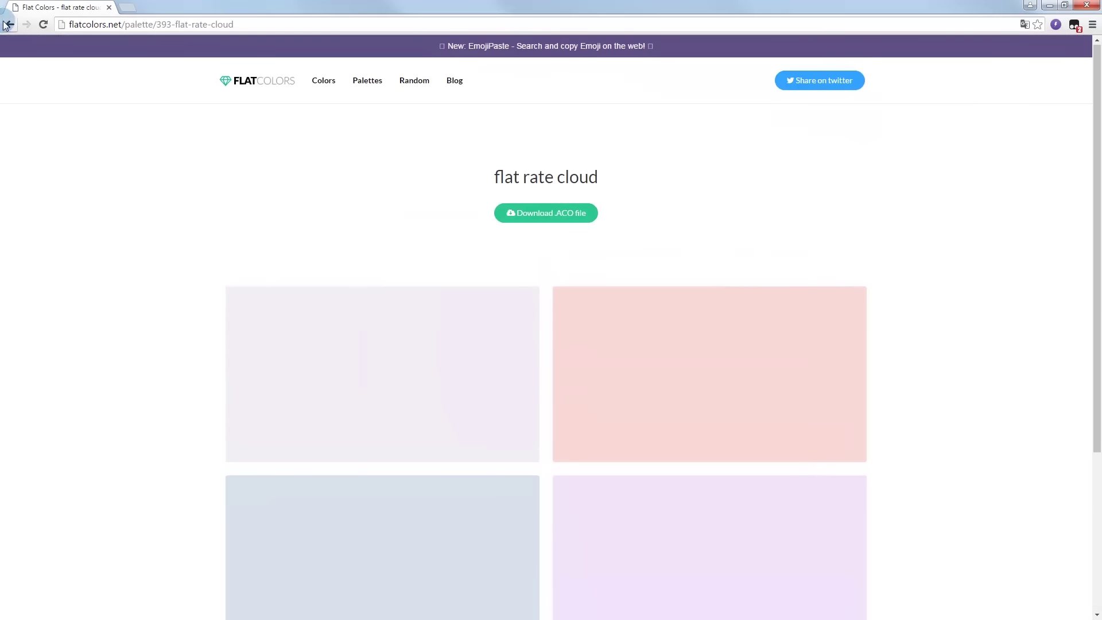
{"action": "scroll", "coordinate": [499, 290], "scroll_direction": "down", "scroll_amount": 1}
{"action": "scroll", "coordinate": [570, 310], "scroll_direction": "down", "scroll_amount": 3}
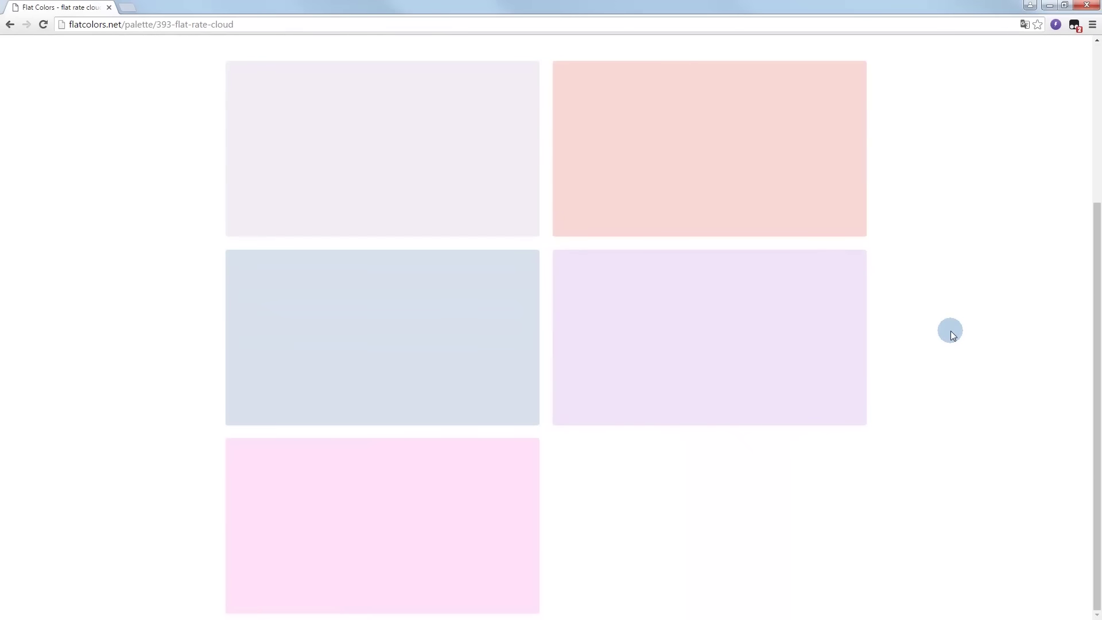
{"action": "scroll", "coordinate": [925, 343], "scroll_direction": "up", "scroll_amount": 3}
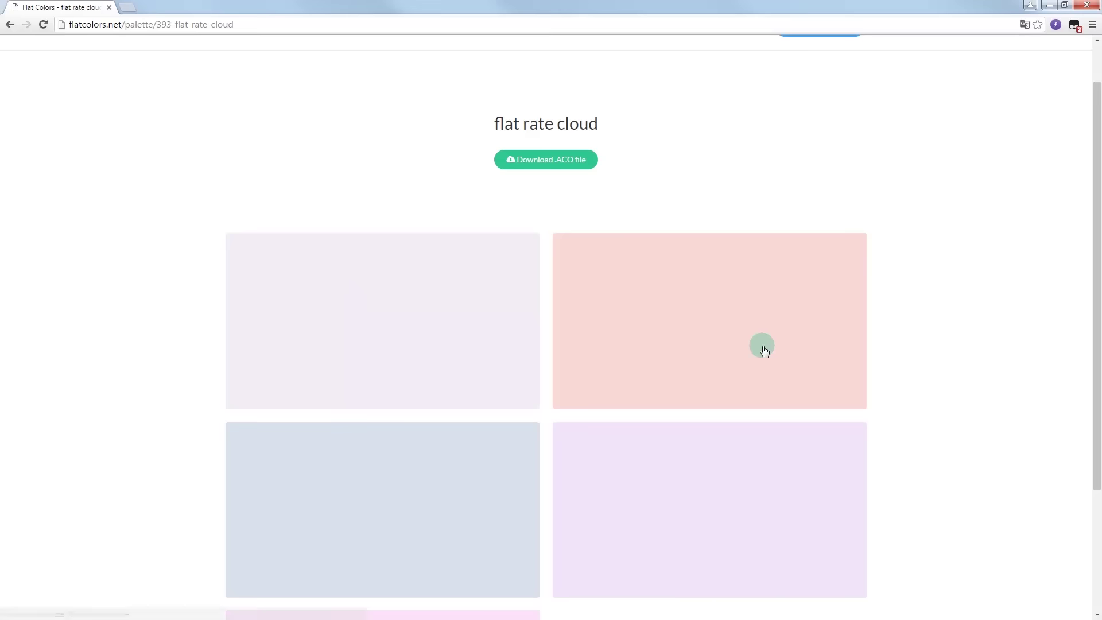
{"action": "scroll", "coordinate": [920, 275], "scroll_direction": "up", "scroll_amount": 1}
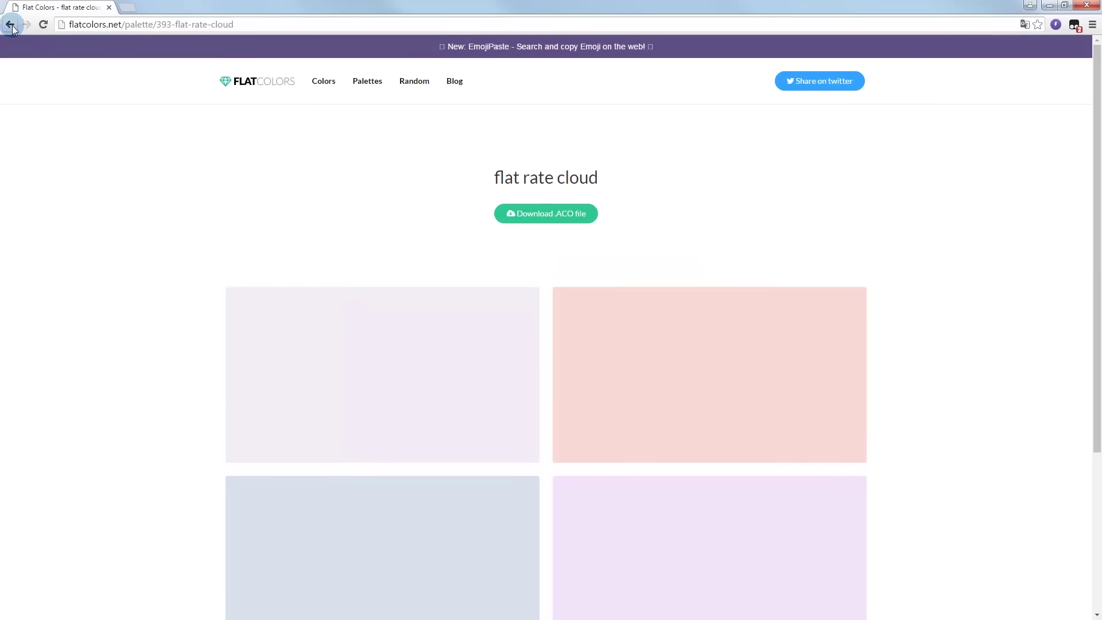
{"action": "left_click", "coordinate": [11, 25]}
{"action": "scroll", "coordinate": [924, 241], "scroll_direction": "down", "scroll_amount": 6}
{"action": "scroll", "coordinate": [924, 241], "scroll_direction": "down", "scroll_amount": 3}
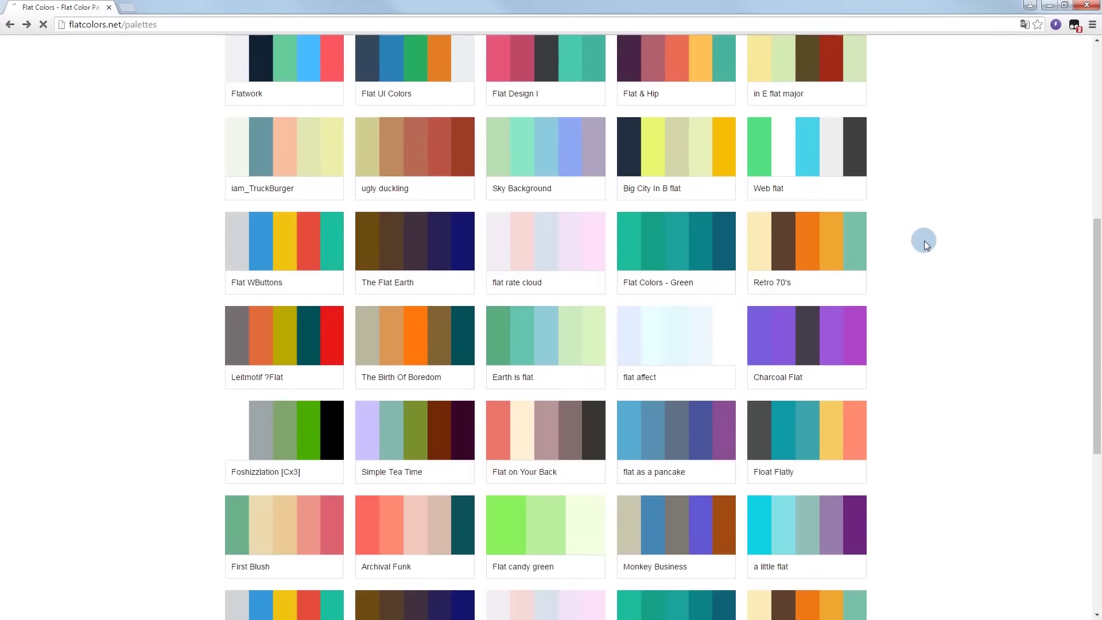
{"action": "scroll", "coordinate": [923, 240], "scroll_direction": "down", "scroll_amount": 4}
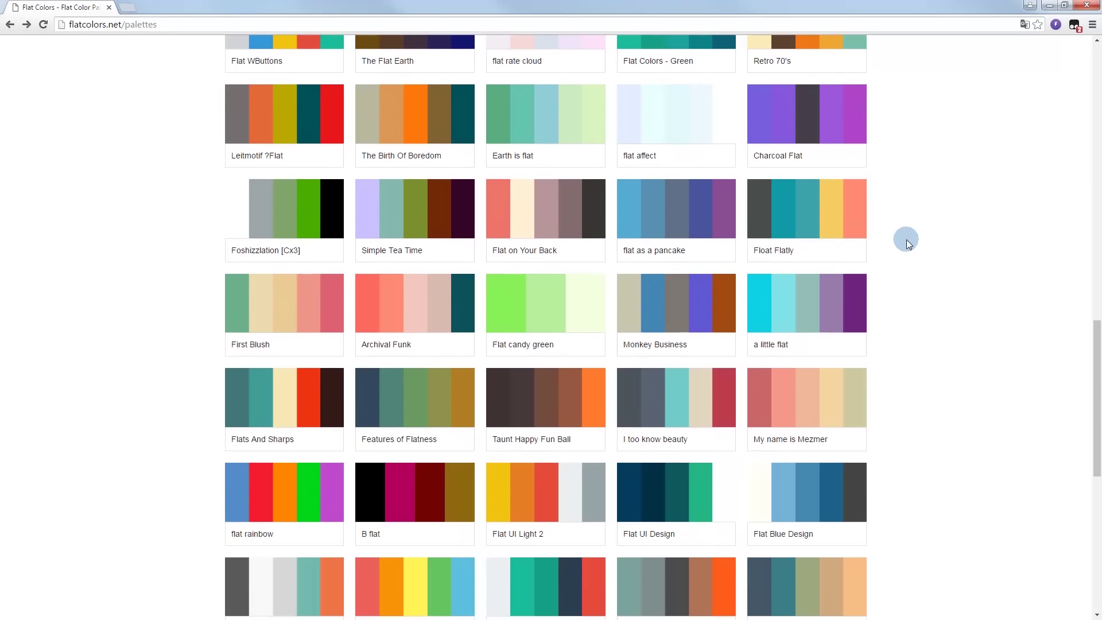
{"action": "scroll", "coordinate": [906, 240], "scroll_direction": "down", "scroll_amount": 4}
{"action": "left_click_drag", "start_coordinate": [1098, 390], "coordinate": [1065, 91]}
{"action": "left_click", "coordinate": [443, 81]}
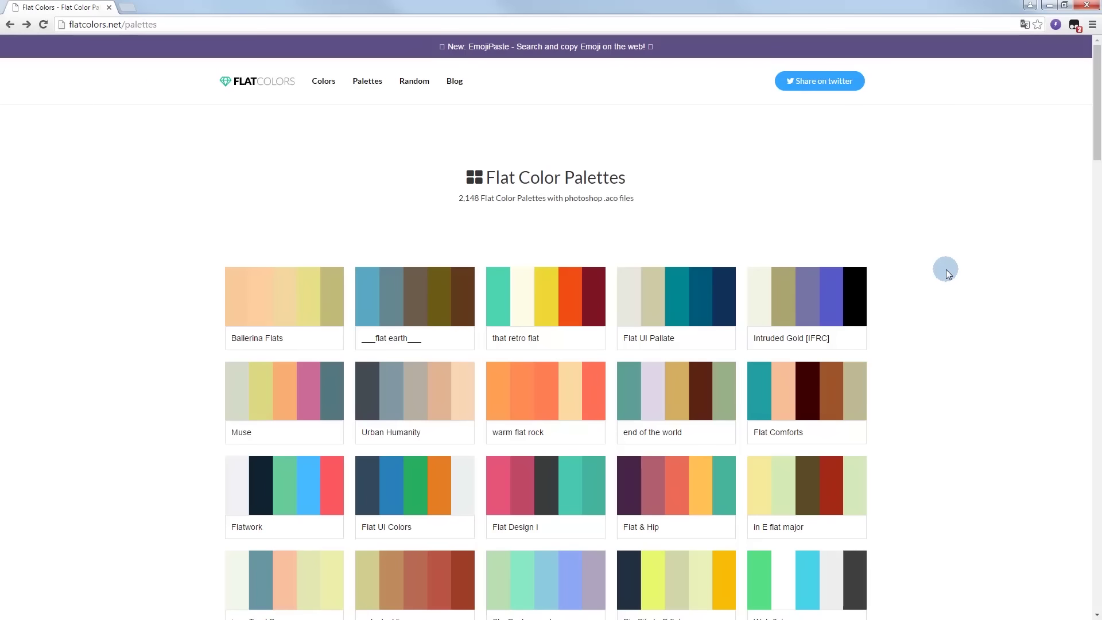
{"action": "scroll", "coordinate": [948, 270], "scroll_direction": "down", "scroll_amount": 3}
{"action": "scroll", "coordinate": [950, 270], "scroll_direction": "up", "scroll_amount": 3}
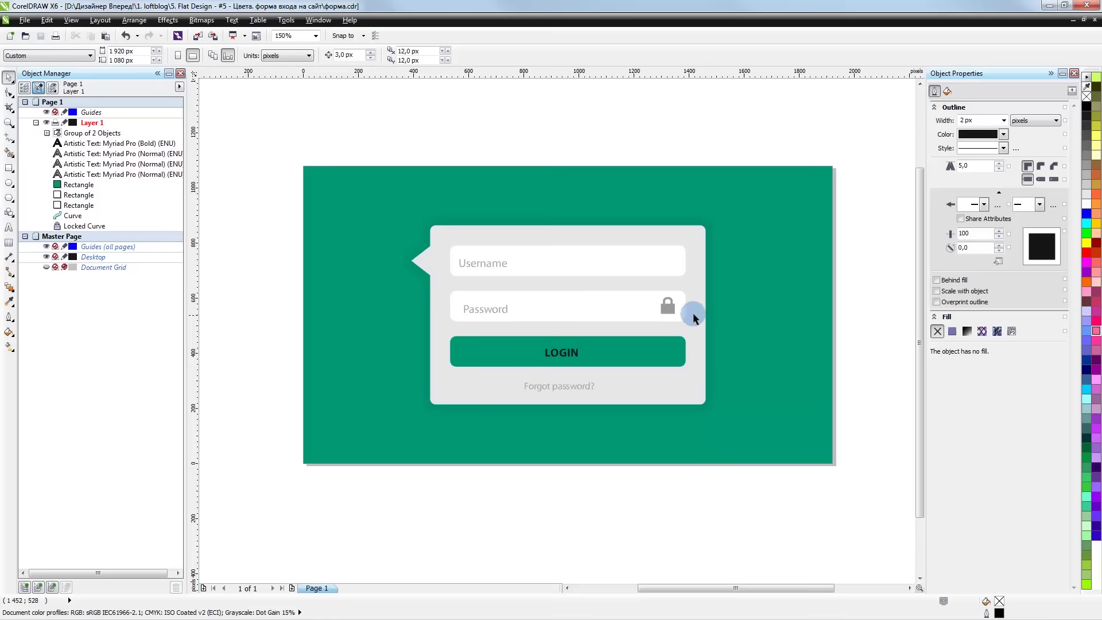
- Lighten the padlock icon in the password field to a paler grey, #BDBDBD
{"action": "left_click", "coordinate": [668, 307]}
{"action": "scroll", "coordinate": [672, 304], "scroll_direction": "up", "scroll_amount": 2}
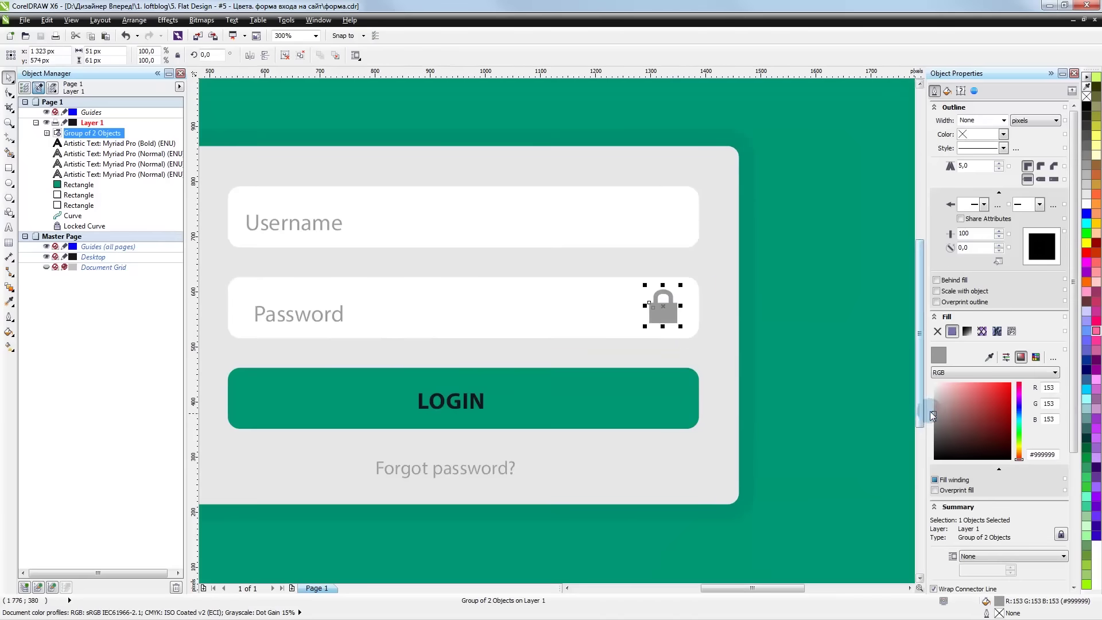
{"action": "left_click", "coordinate": [932, 408]}
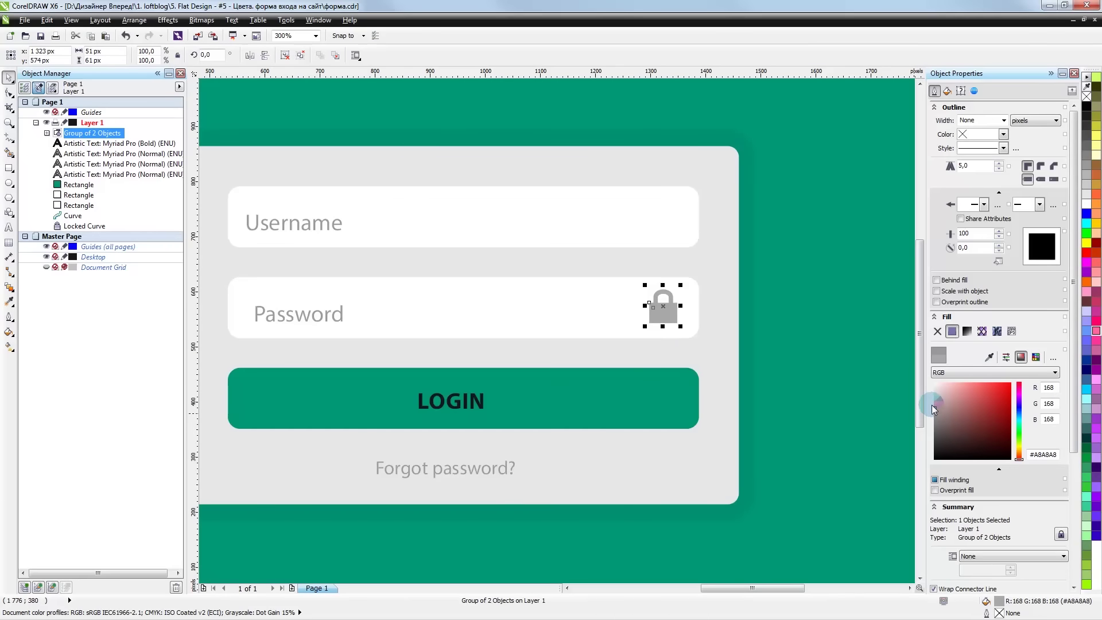
{"action": "scroll", "coordinate": [774, 436], "scroll_direction": "down", "scroll_amount": 2}
{"action": "left_click", "coordinate": [669, 529]}
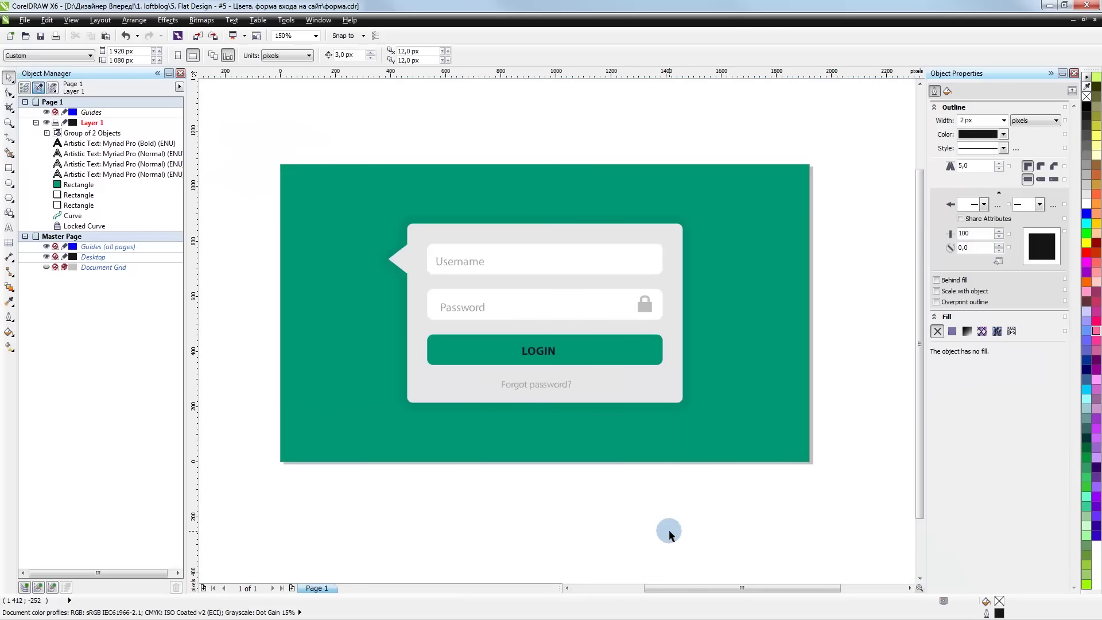
{"action": "scroll", "coordinate": [642, 305], "scroll_direction": "up", "scroll_amount": 4}
{"action": "left_click", "coordinate": [644, 305]}
{"action": "left_click", "coordinate": [933, 400]}
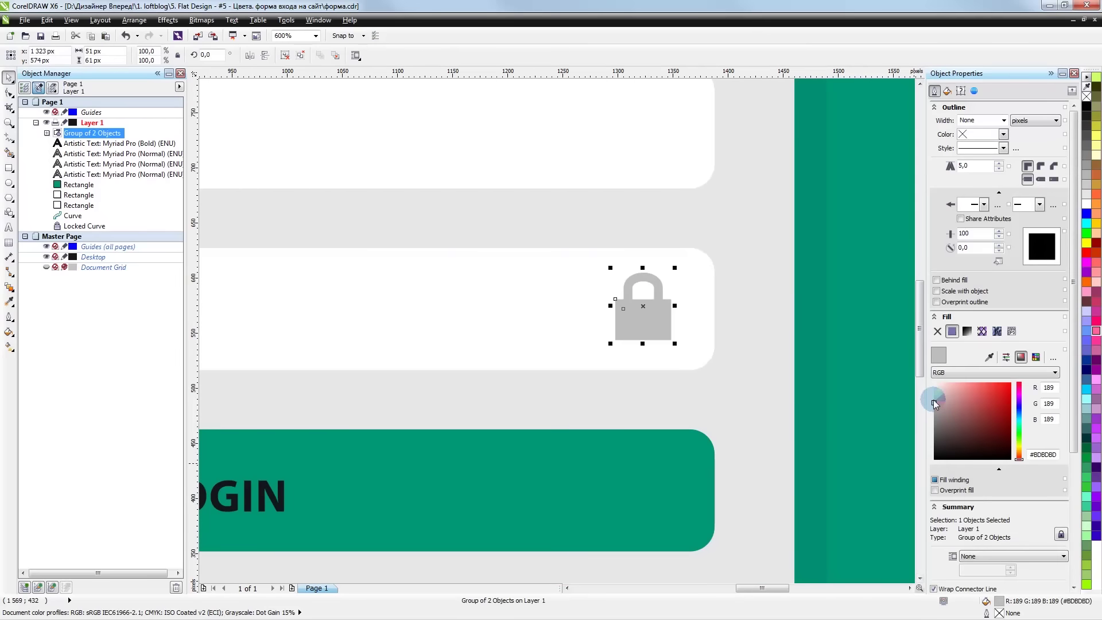
{"action": "scroll", "coordinate": [583, 307], "scroll_direction": "down", "scroll_amount": 4}
{"action": "left_click", "coordinate": [587, 513]}
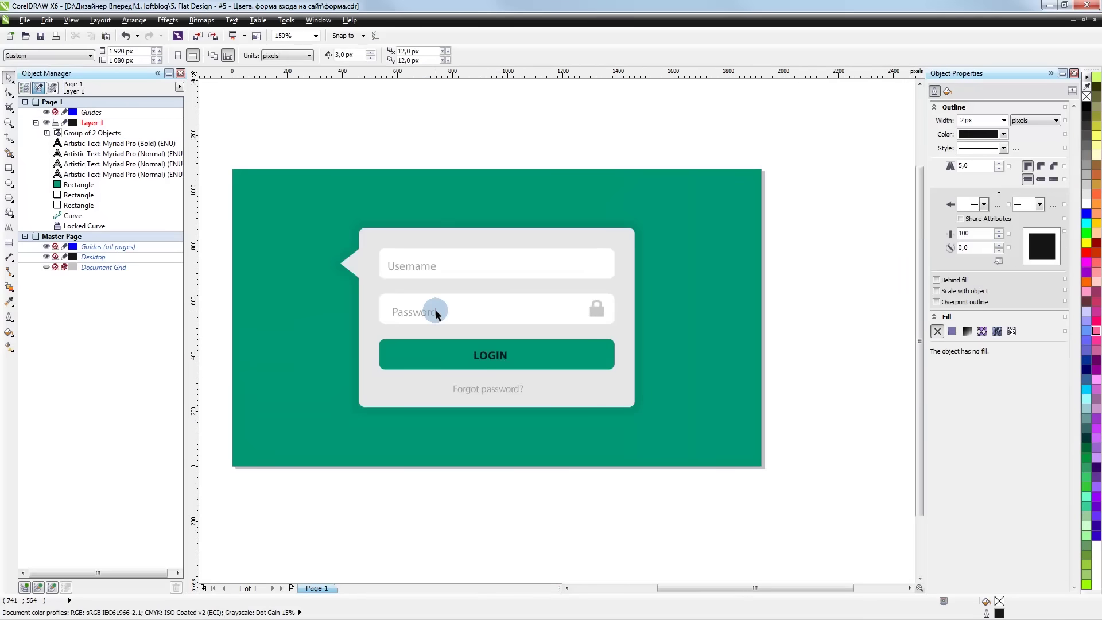
- Give the Username and Password placeholder text the padlock's grey using the eyedropper
{"action": "left_click", "coordinate": [436, 313]}
{"action": "left_click", "coordinate": [427, 268], "text": "shift"}
{"action": "scroll", "coordinate": [561, 305], "scroll_direction": "up", "scroll_amount": 2}
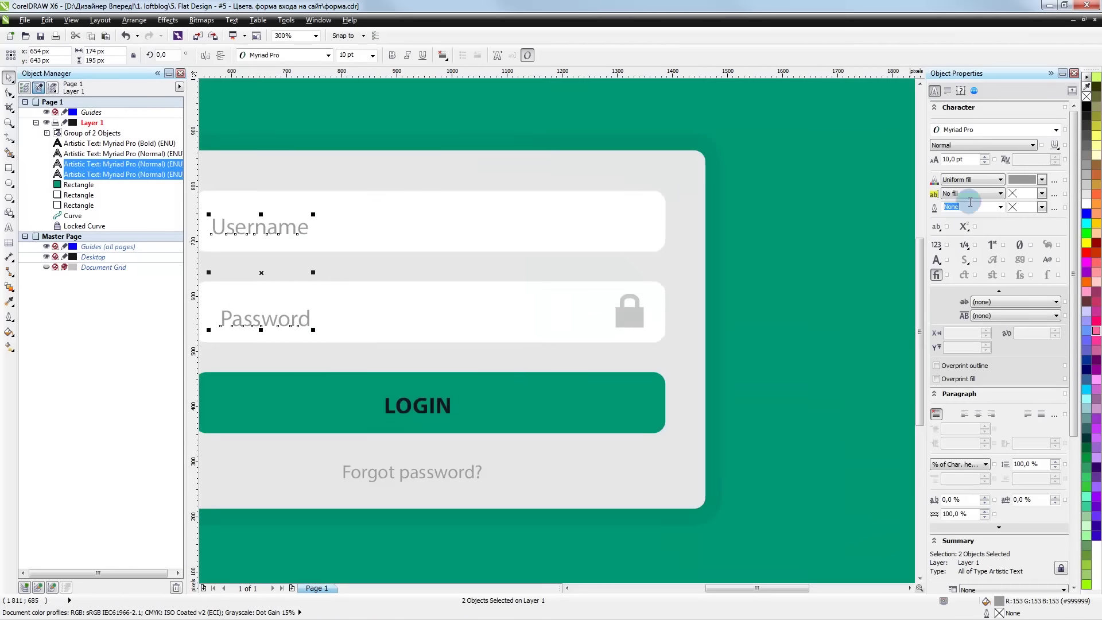
{"action": "left_click", "coordinate": [1041, 179]}
{"action": "left_click", "coordinate": [1012, 267]}
{"action": "left_click", "coordinate": [627, 320]}
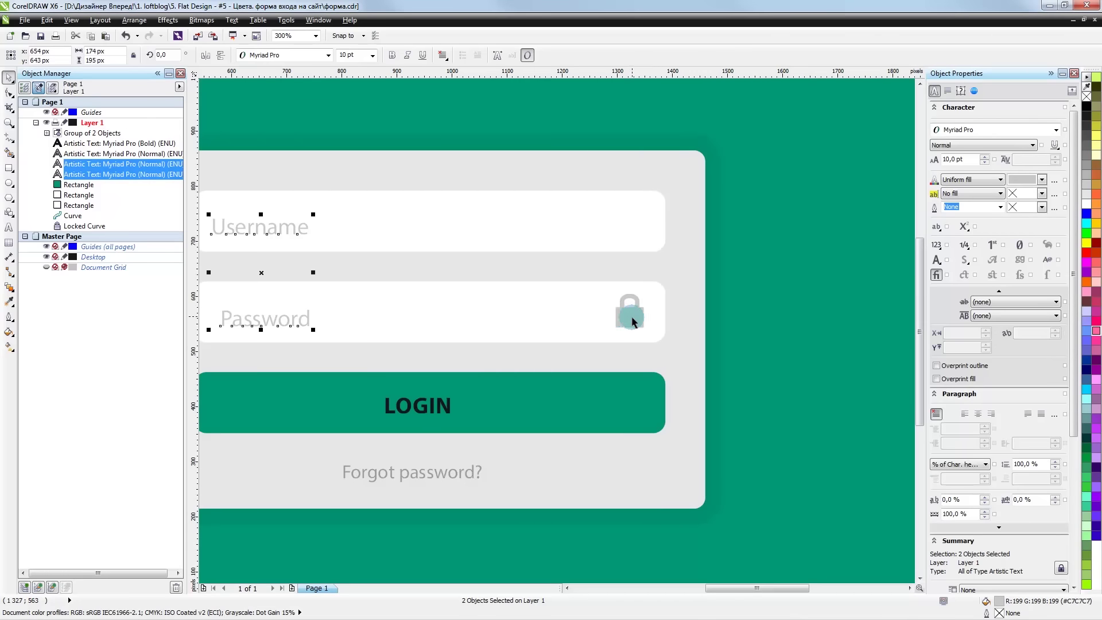
- Sample the padlock's light grey onto the Forgot password? link text
{"action": "left_click", "coordinate": [472, 472]}
{"action": "left_click", "coordinate": [1042, 179]}
{"action": "left_click", "coordinate": [1012, 266]}
{"action": "left_click", "coordinate": [643, 307]}
{"action": "scroll", "coordinate": [527, 315], "scroll_direction": "down", "scroll_amount": 2}
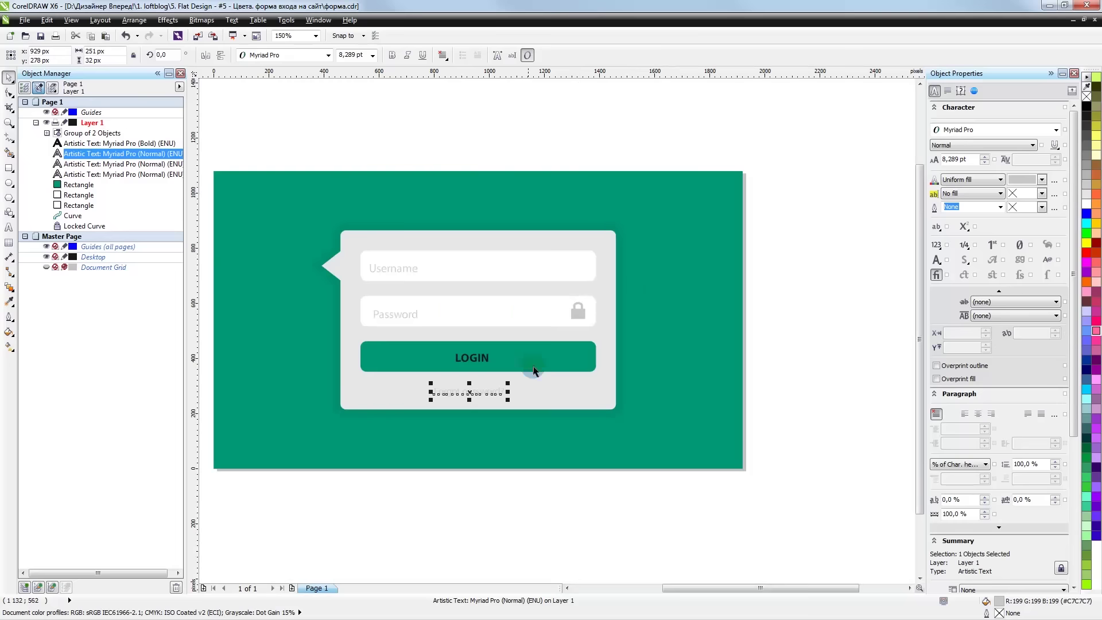
{"action": "left_click", "coordinate": [566, 429]}
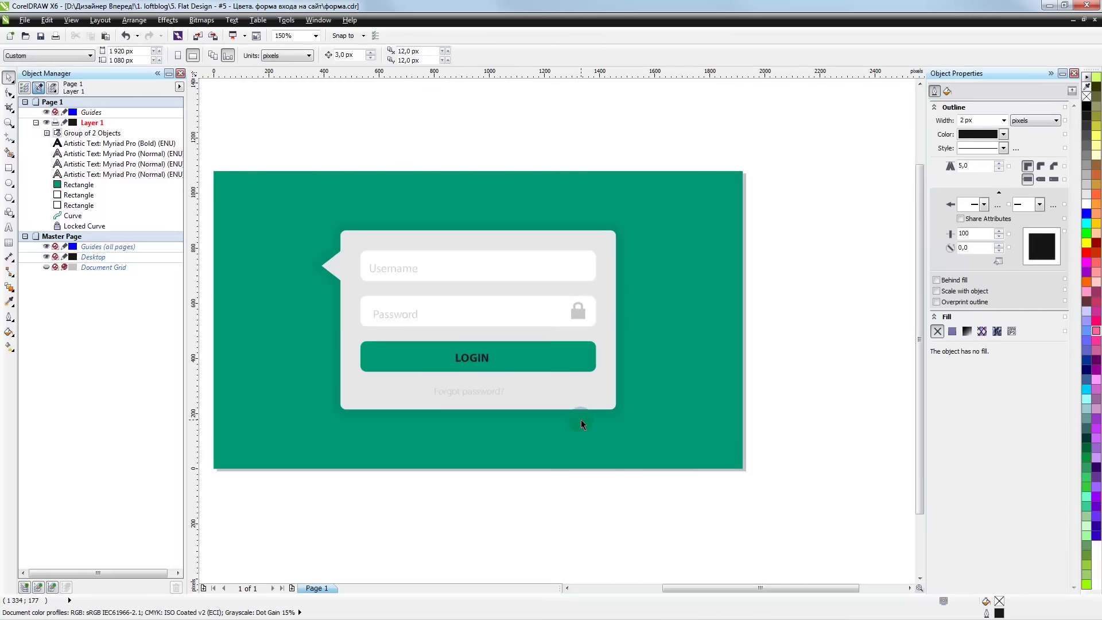
- Give the Forgot password? text the LOGIN button's green with the eyedropper
{"action": "scroll", "coordinate": [501, 389], "scroll_direction": "up", "scroll_amount": 2}
{"action": "left_click", "coordinate": [497, 394]}
{"action": "left_click", "coordinate": [1041, 179]}
{"action": "left_click", "coordinate": [1014, 267]}
{"action": "left_click", "coordinate": [780, 353]}
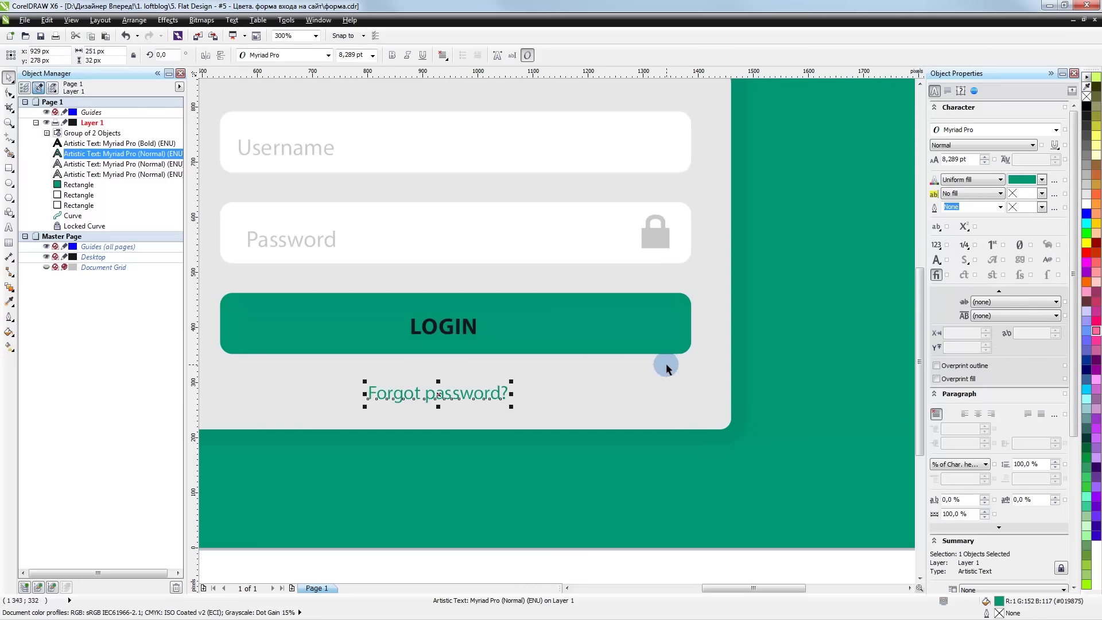
- Change the link text to a lighter teal, R128 G196 B180, in the RGB picker
{"action": "left_click", "coordinate": [1041, 180]}
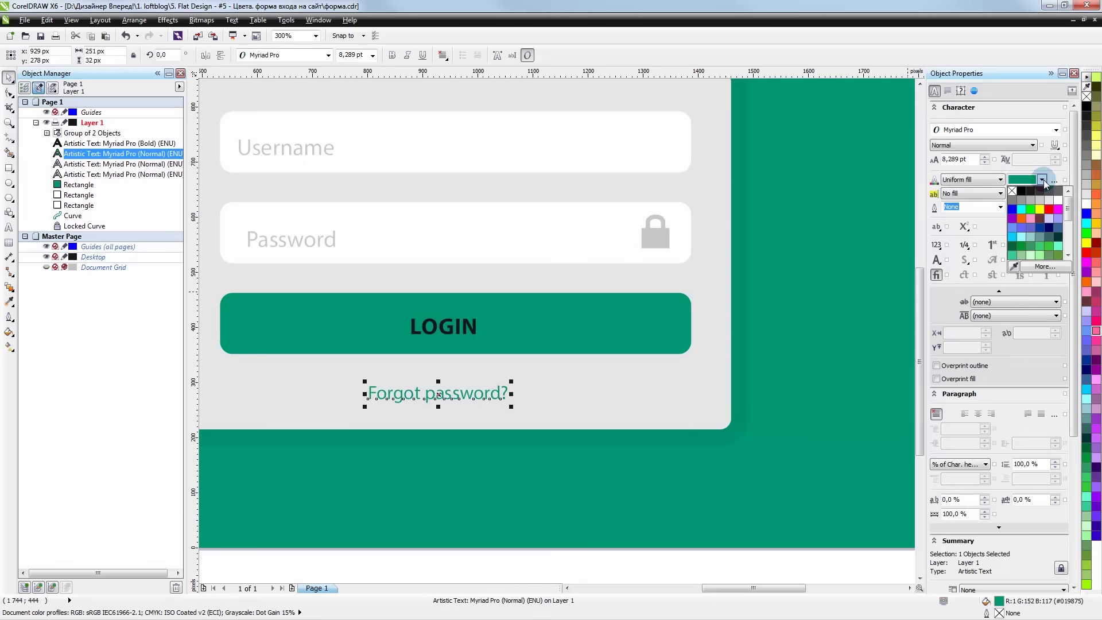
{"action": "left_click", "coordinate": [1045, 266]}
{"action": "left_click", "coordinate": [835, 370]}
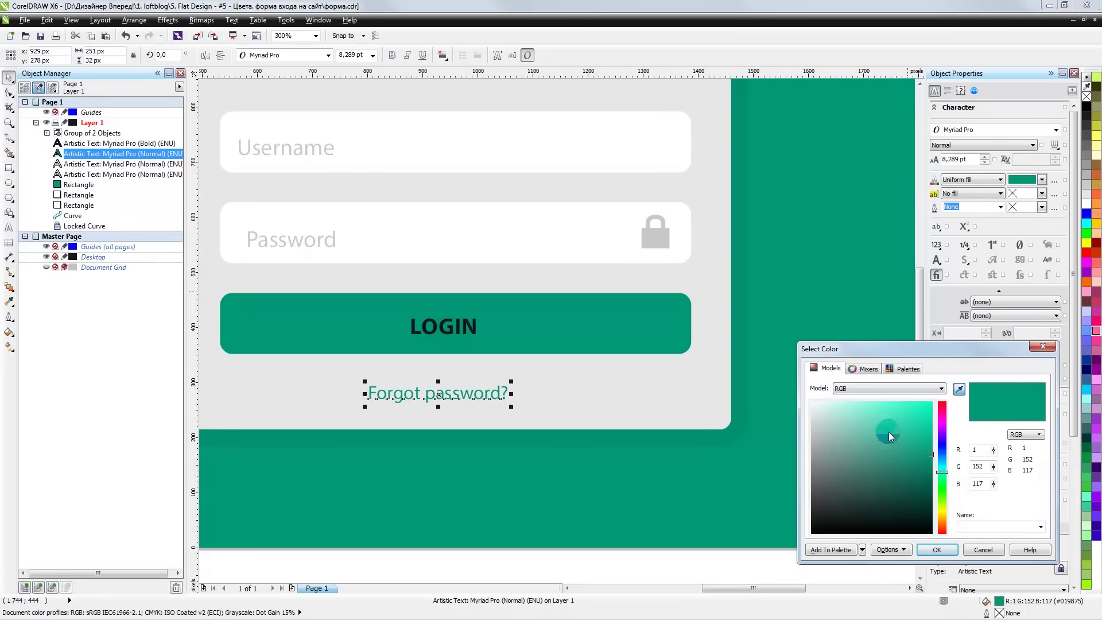
{"action": "left_click", "coordinate": [853, 429]}
{"action": "left_click", "coordinate": [936, 549]}
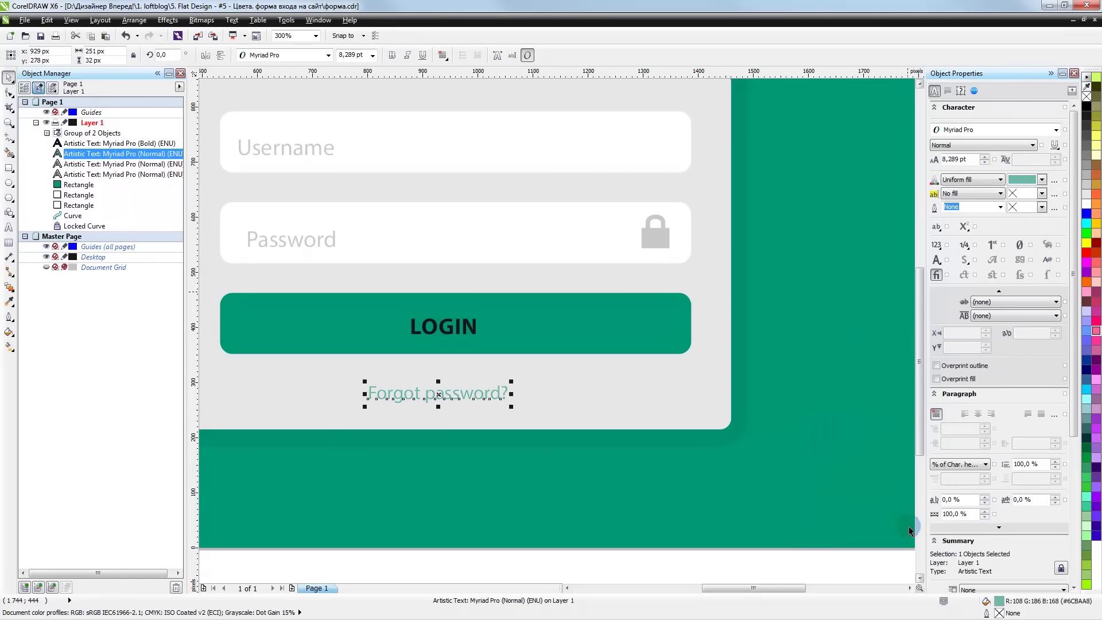
{"action": "scroll", "coordinate": [550, 366], "scroll_direction": "down", "scroll_amount": 3}
{"action": "left_click", "coordinate": [579, 516]}
- Adjust the link text to a slightly lighter teal and review the form
{"action": "scroll", "coordinate": [531, 369], "scroll_direction": "up", "scroll_amount": 3}
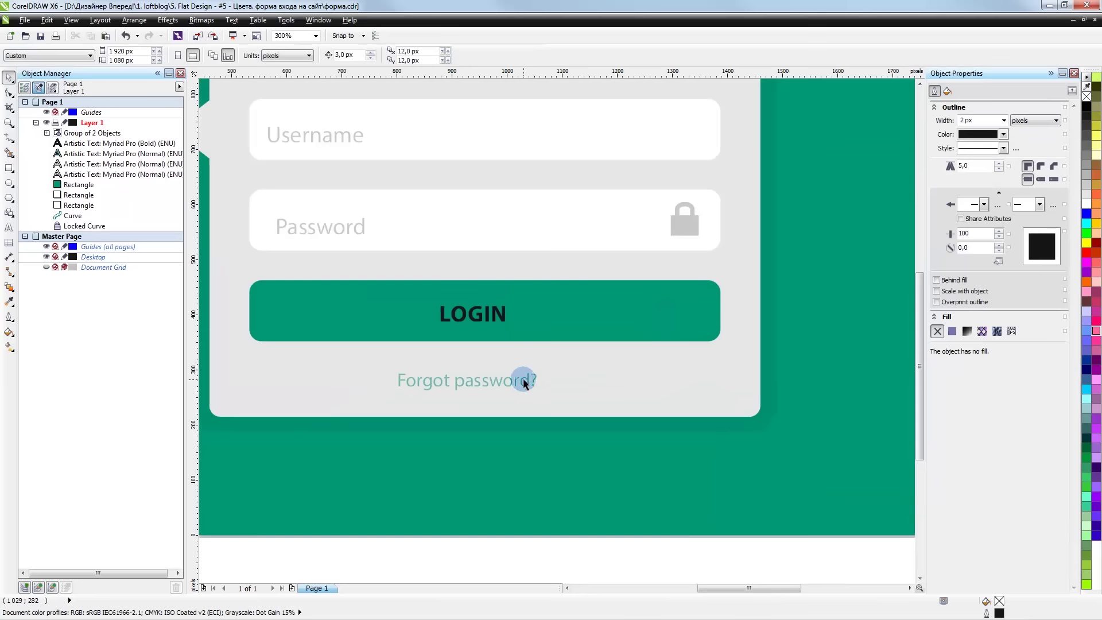
{"action": "left_click", "coordinate": [524, 384]}
{"action": "left_click", "coordinate": [1042, 179]}
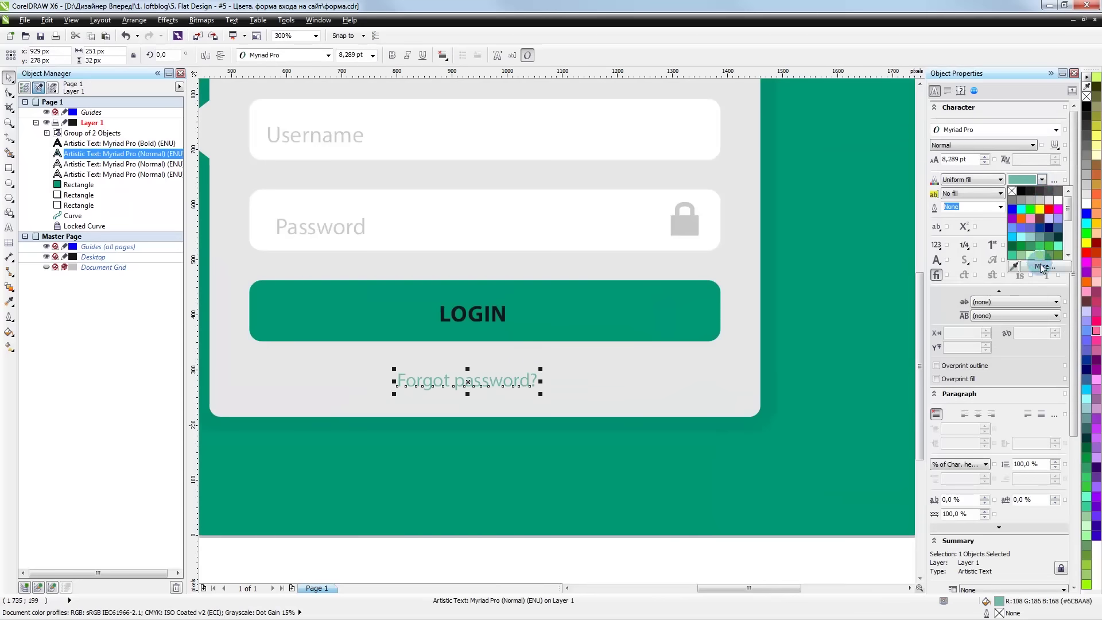
{"action": "left_click", "coordinate": [1042, 266]}
{"action": "left_click", "coordinate": [826, 368]}
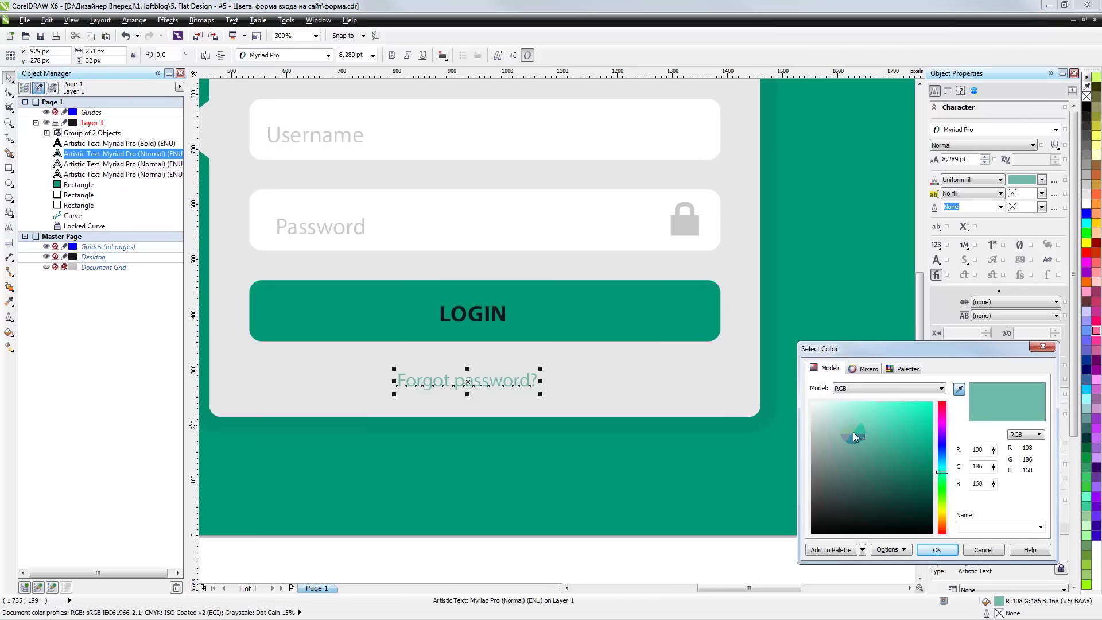
{"action": "left_click", "coordinate": [853, 431]}
{"action": "left_click", "coordinate": [938, 546]}
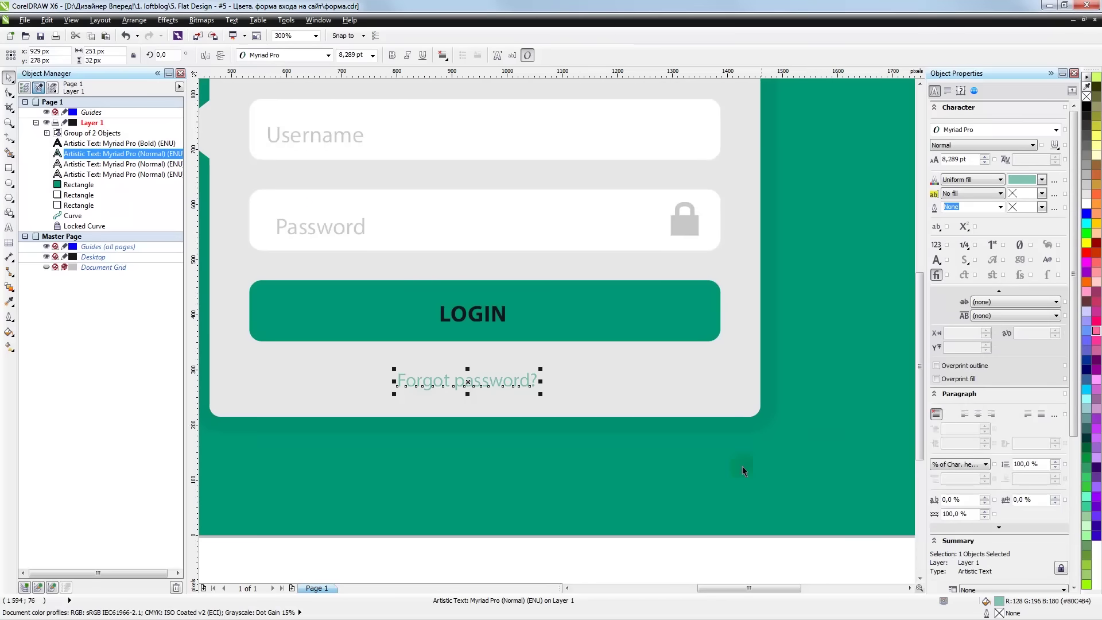
{"action": "left_click", "coordinate": [631, 562]}
{"action": "scroll", "coordinate": [488, 425], "scroll_direction": "down", "scroll_amount": 1}
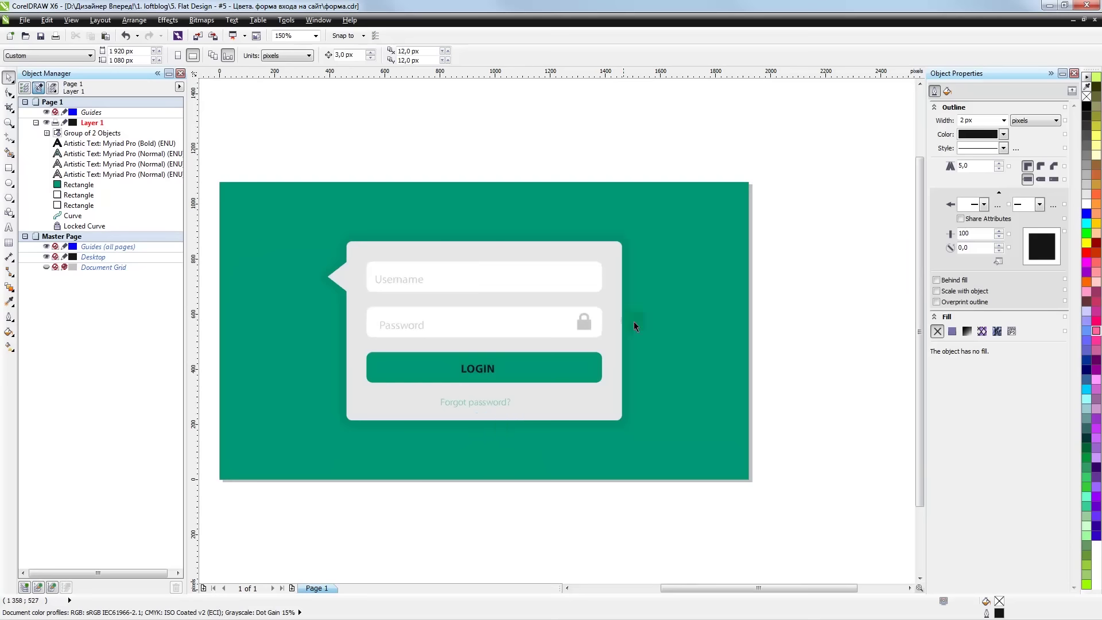
{"action": "scroll", "coordinate": [621, 284], "scroll_direction": "up", "scroll_amount": 1}
{"action": "scroll", "coordinate": [694, 298], "scroll_direction": "down", "scroll_amount": 1}
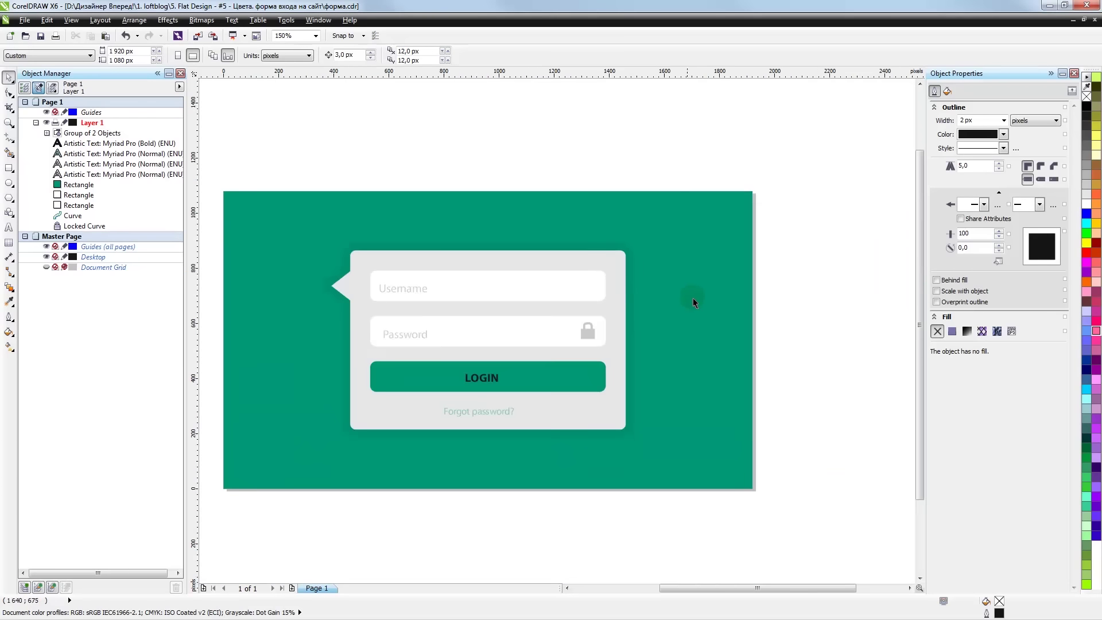
{"action": "scroll", "coordinate": [697, 294], "scroll_direction": "up", "scroll_amount": 1}
{"action": "left_click", "coordinate": [9, 183]}
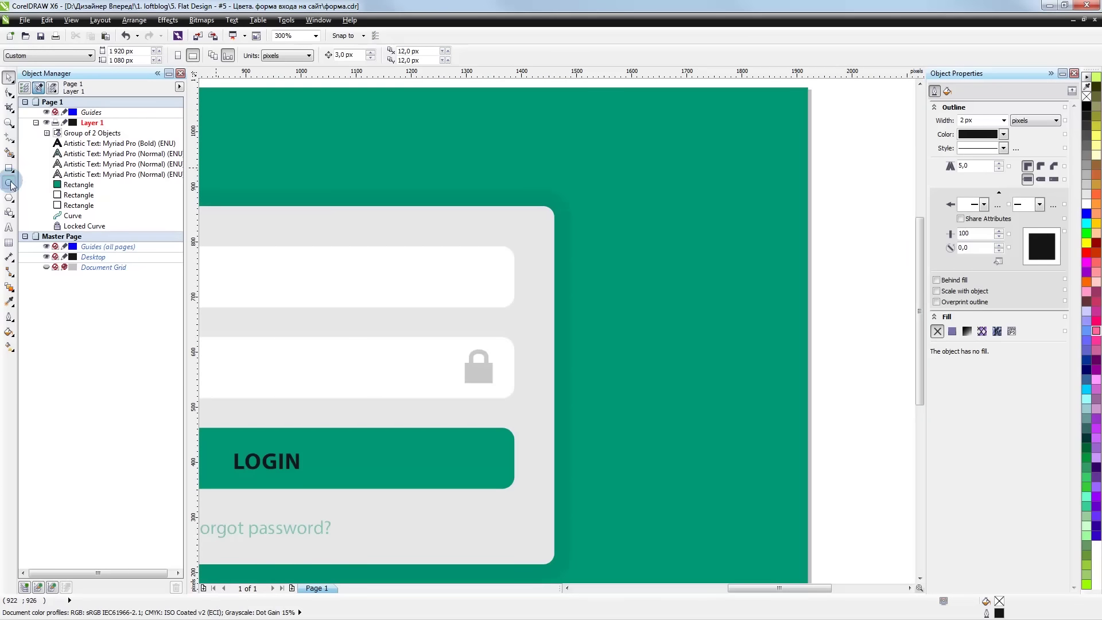
- Draw a small circle on the green background
{"action": "left_click_drag", "start_coordinate": [716, 289], "coordinate": [692, 265]}
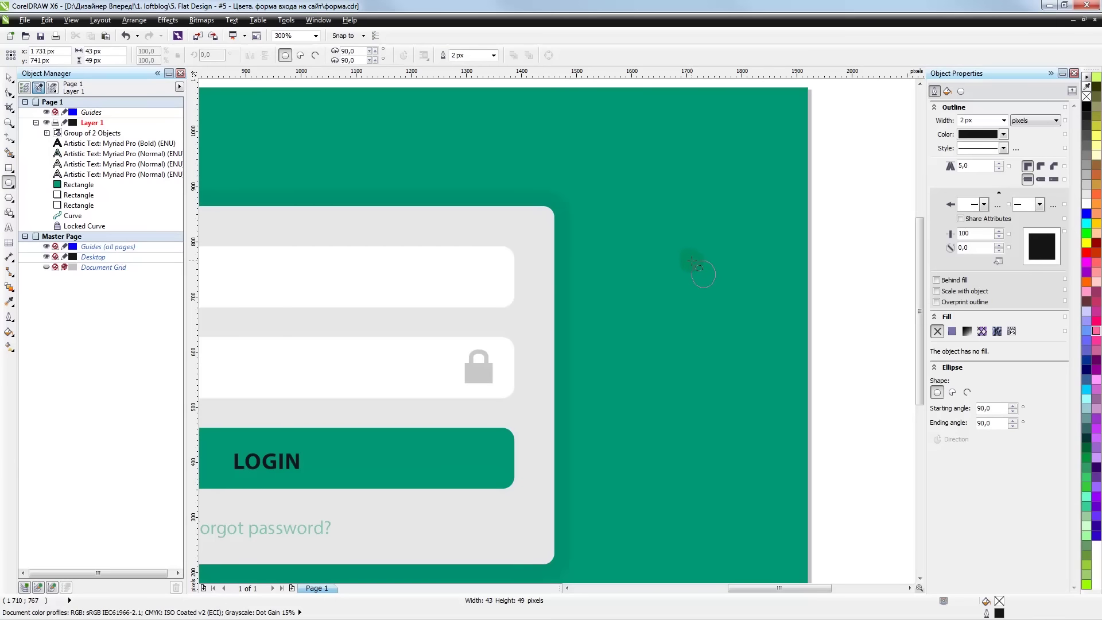
{"action": "left_click_drag", "start_coordinate": [694, 264], "coordinate": [693, 263]}
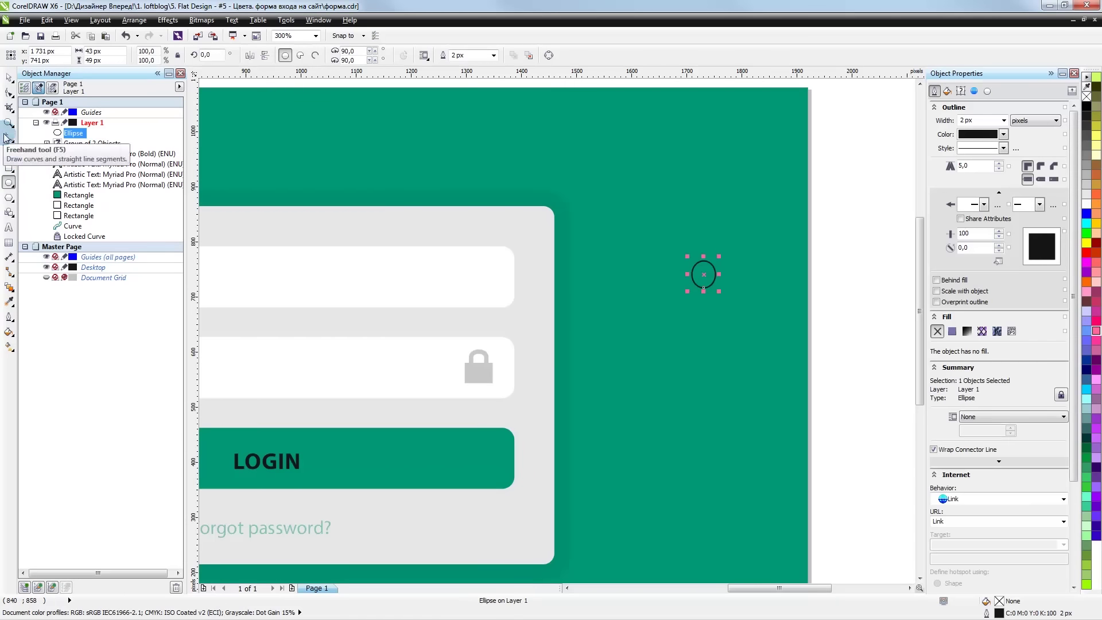
{"action": "left_click", "coordinate": [9, 77]}
{"action": "left_click", "coordinate": [838, 276]}
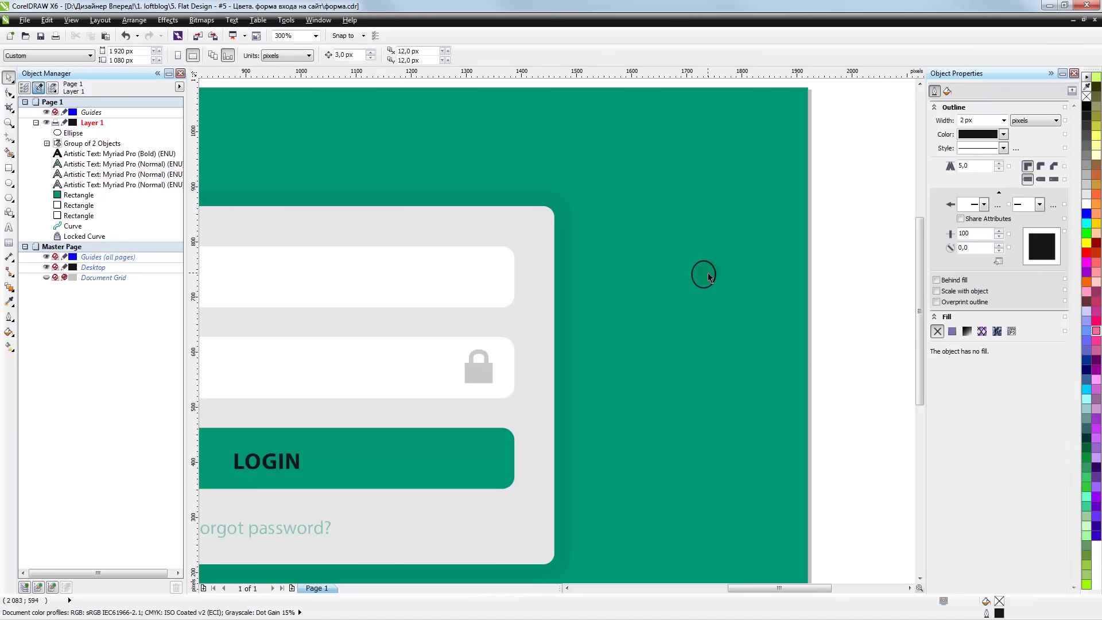
{"action": "left_click", "coordinate": [708, 263]}
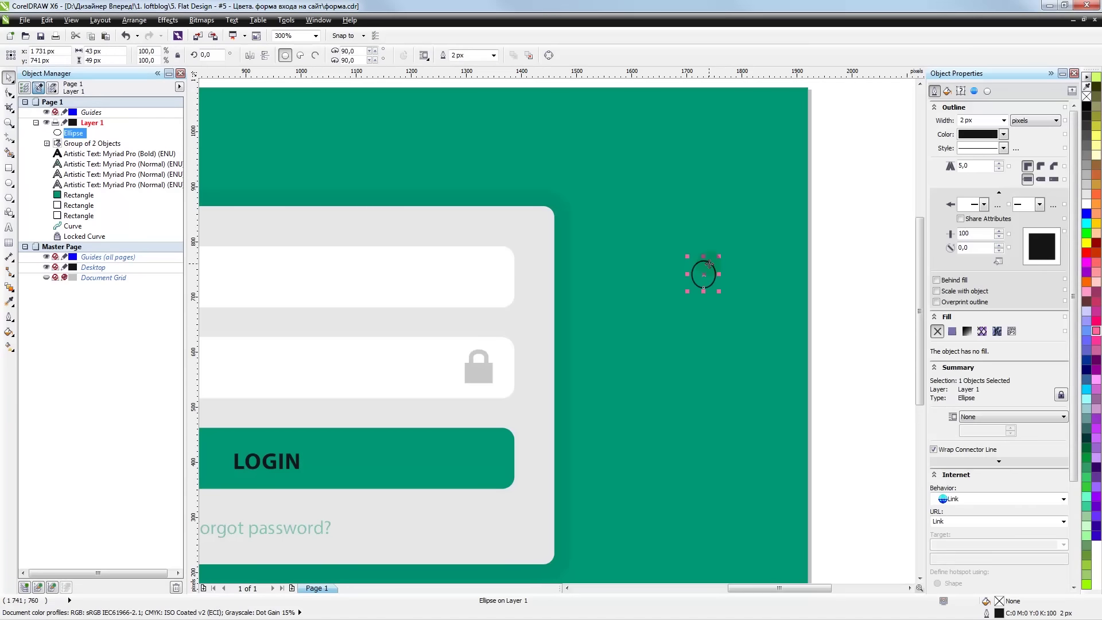
- Draw a rectangle over the padlock icon matching the lock's body
{"action": "left_click", "coordinate": [9, 168]}
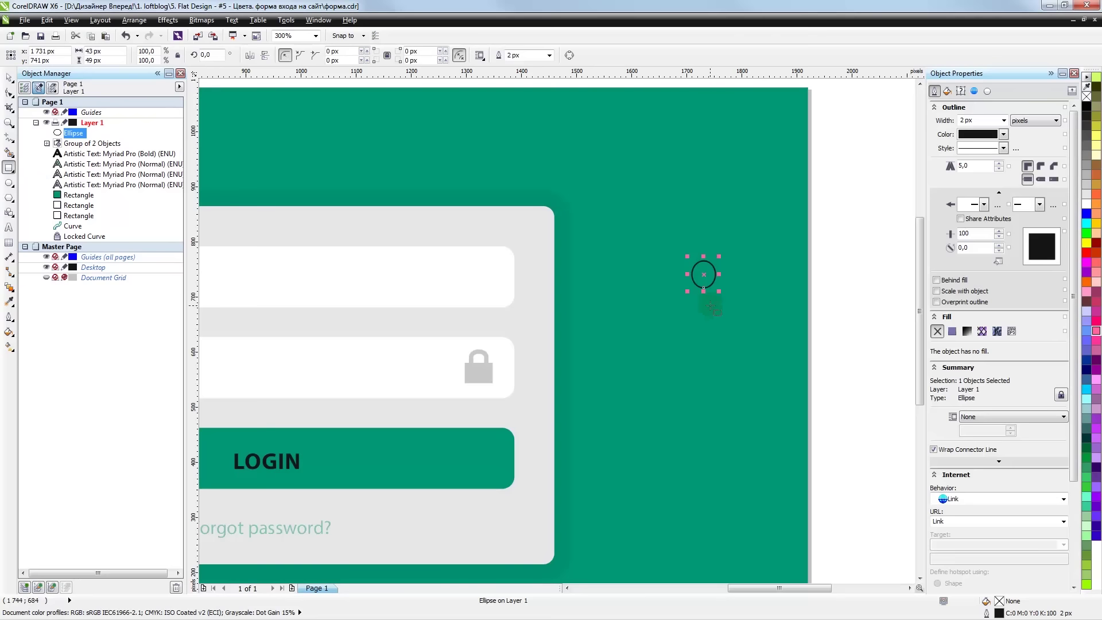
{"action": "left_click", "coordinate": [8, 78]}
{"action": "left_click", "coordinate": [476, 368]}
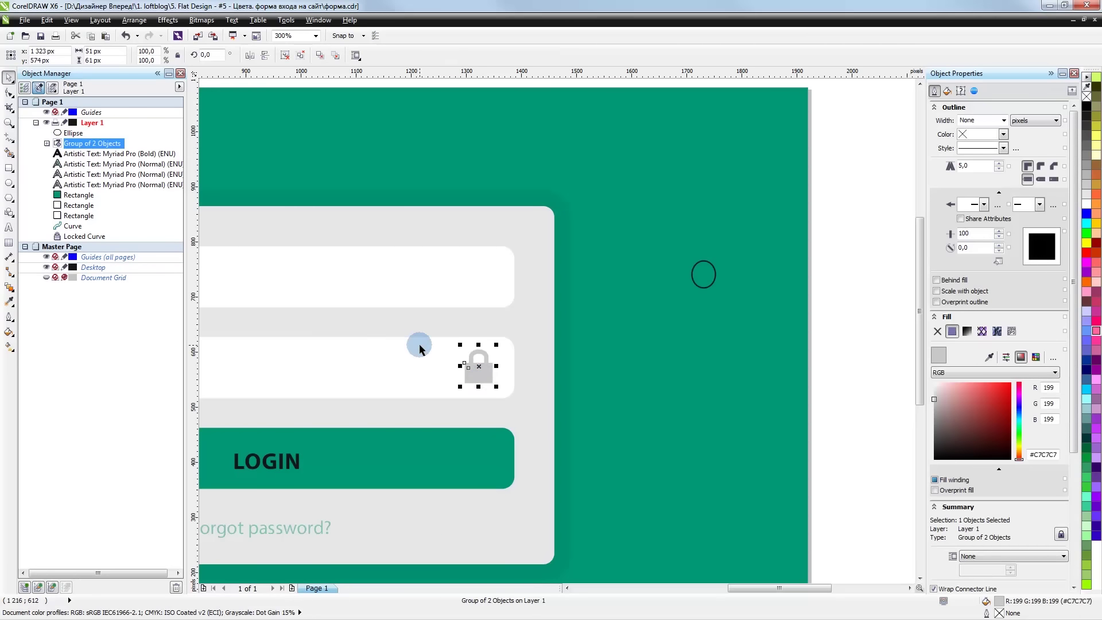
{"action": "key", "text": "F6"}
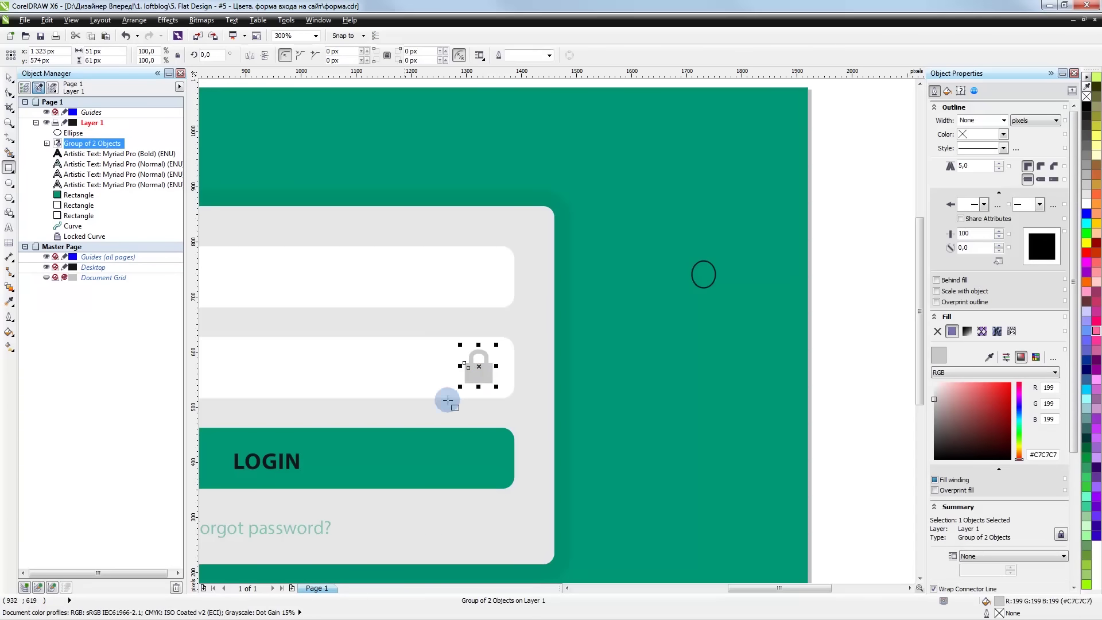
{"action": "scroll", "coordinate": [448, 396], "scroll_direction": "up", "scroll_amount": 2}
{"action": "left_click_drag", "start_coordinate": [441, 321], "coordinate": [554, 405]}
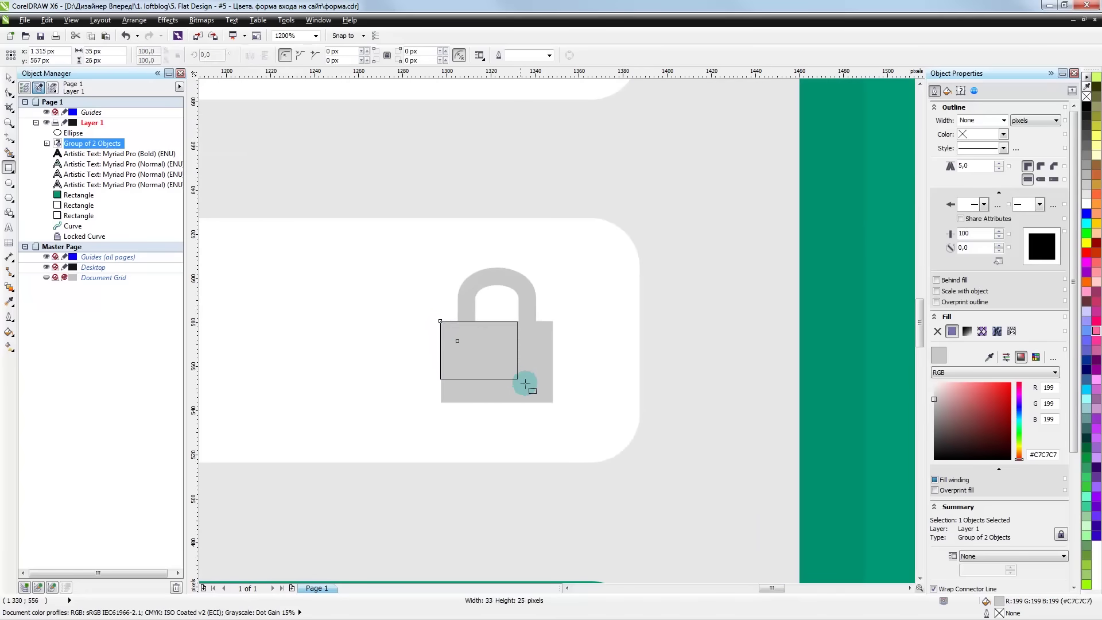
{"action": "left_click", "coordinate": [9, 77]}
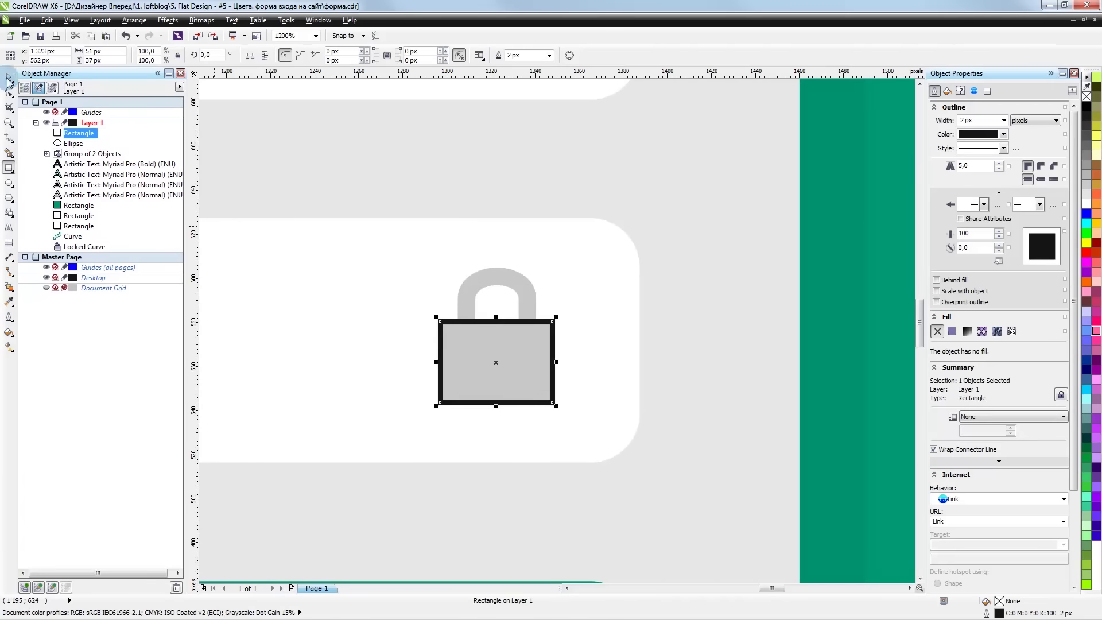
- Rotate the rectangle 90° on the green area and centre it under the shrunk circle
{"action": "scroll", "coordinate": [338, 360], "scroll_direction": "down", "scroll_amount": 1}
{"action": "left_click_drag", "start_coordinate": [671, 354], "coordinate": [672, 354]}
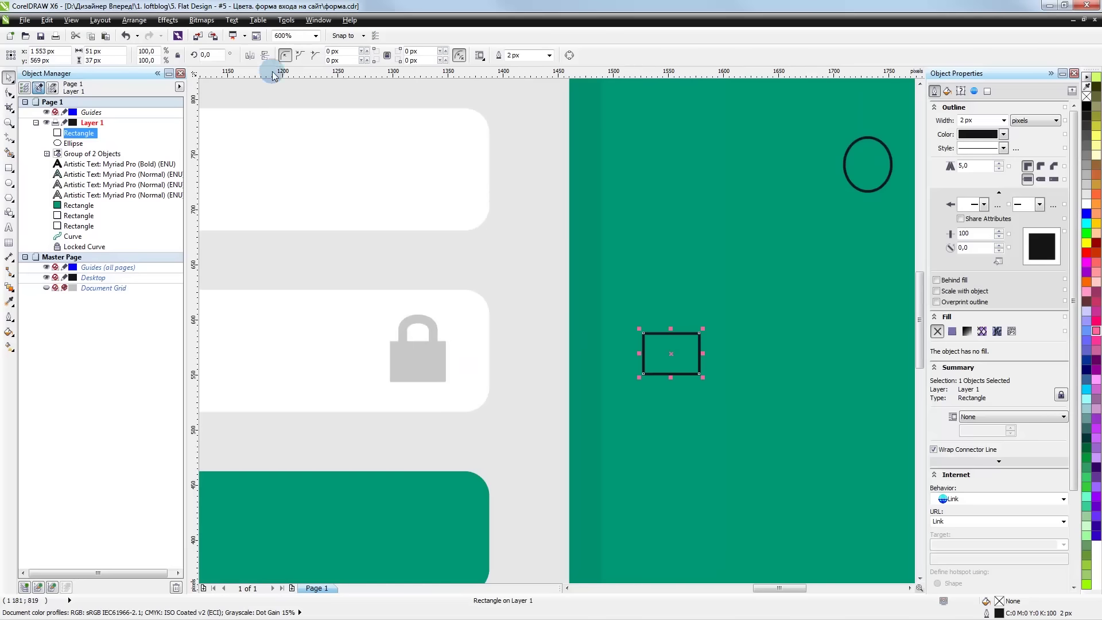
{"action": "double_click", "coordinate": [207, 54]}
{"action": "type", "text": "90"}
{"action": "key", "text": "Return"}
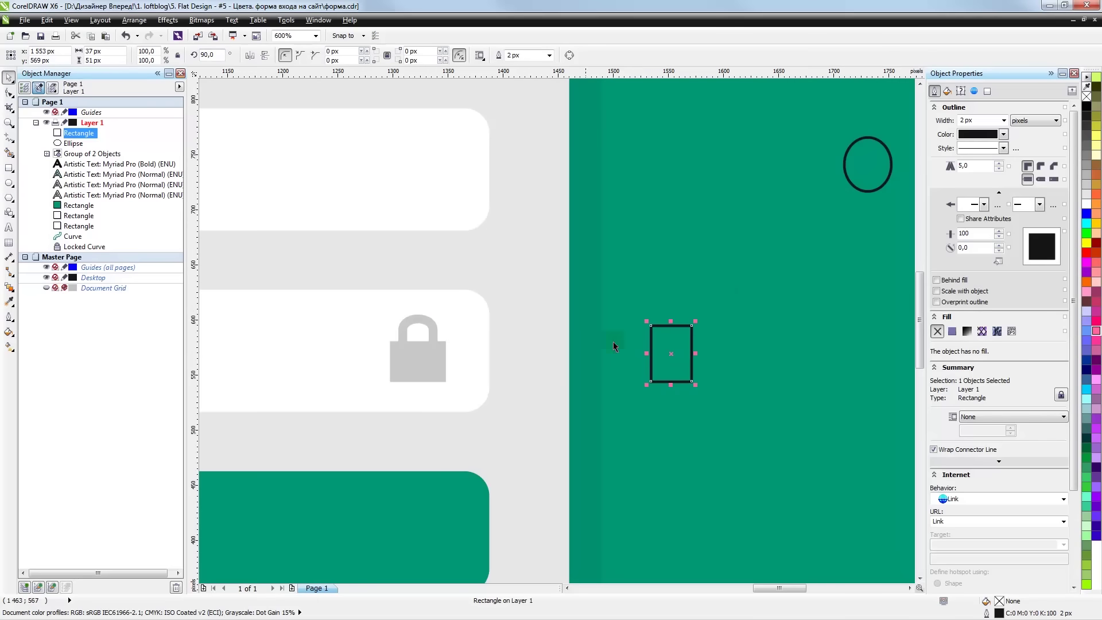
{"action": "left_click", "coordinate": [879, 155]}
{"action": "left_click_drag", "start_coordinate": [687, 276], "coordinate": [696, 271]}
{"action": "left_click", "coordinate": [668, 342]}
{"action": "left_click_drag", "start_coordinate": [665, 342], "coordinate": [662, 341]}
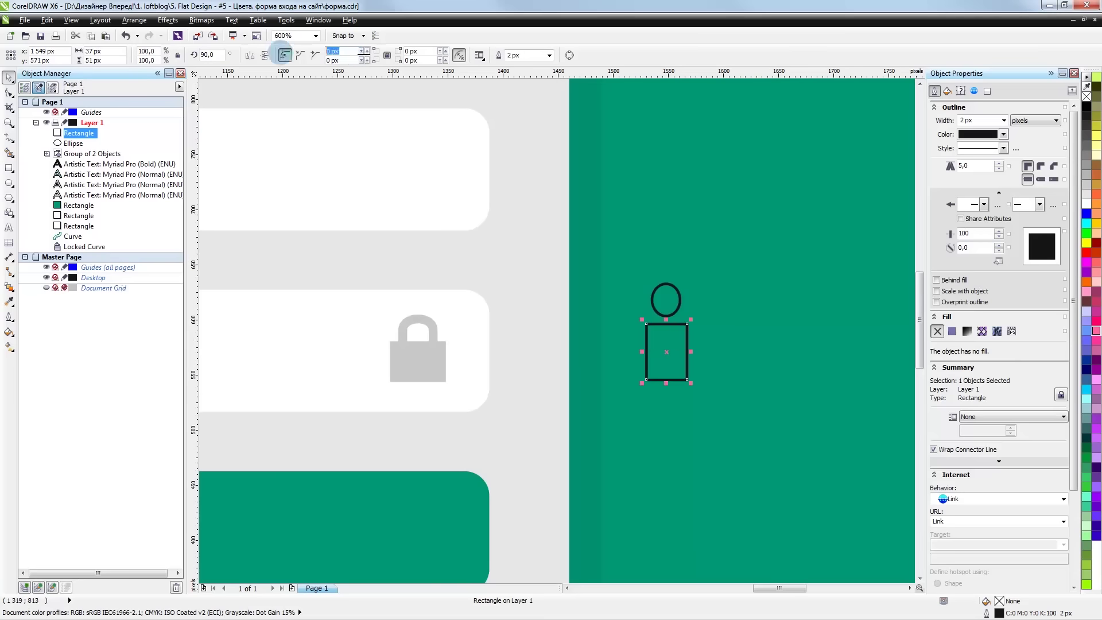
{"action": "type", "text": "4"}
- Round the rectangle's corners, convert it to curves, and delete its two top nodes
{"action": "left_click", "coordinate": [281, 55]}
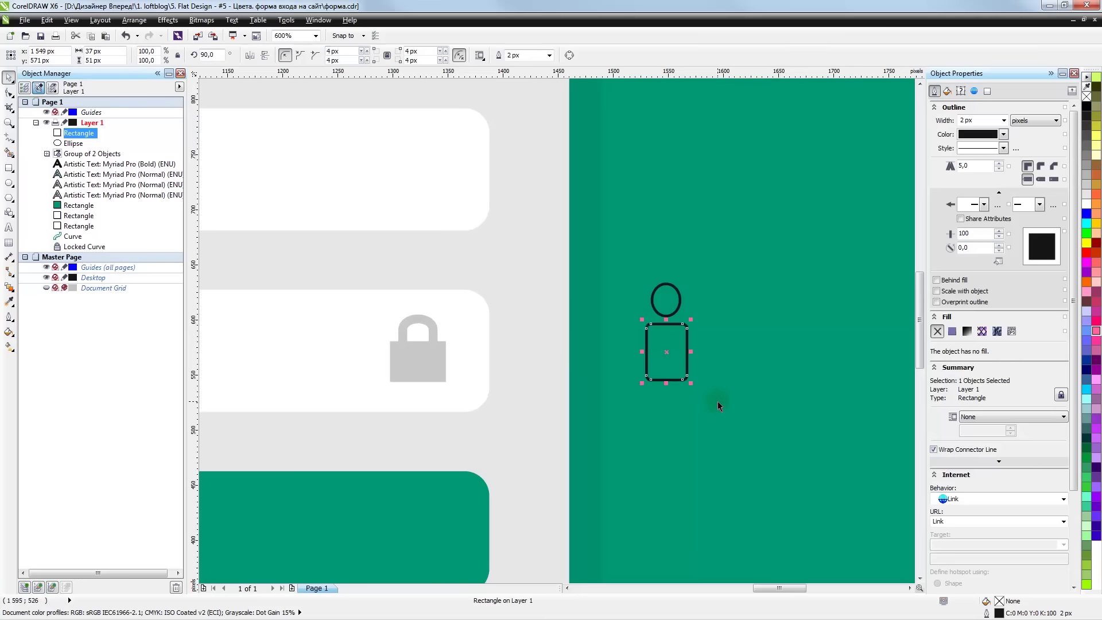
{"action": "scroll", "coordinate": [696, 322], "scroll_direction": "up", "scroll_amount": 1}
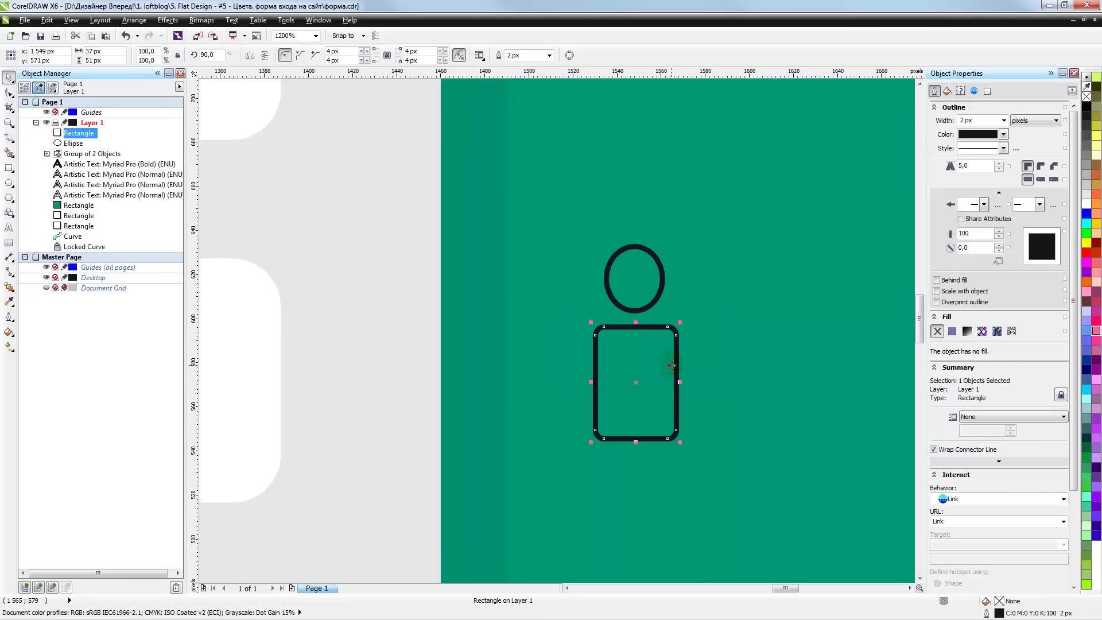
{"action": "scroll", "coordinate": [671, 365], "scroll_direction": "down", "scroll_amount": 1}
{"action": "key", "text": "ctrl+q"}
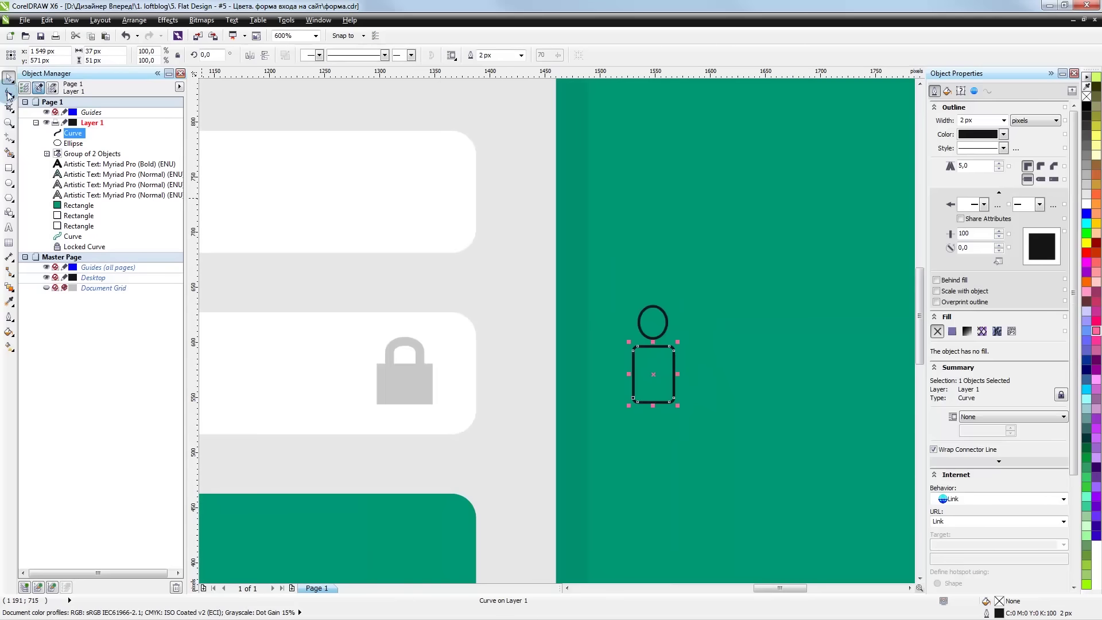
{"action": "left_click", "coordinate": [8, 94]}
{"action": "scroll", "coordinate": [662, 349], "scroll_direction": "up", "scroll_amount": 1}
{"action": "left_click_drag", "start_coordinate": [612, 329], "coordinate": [617, 329]}
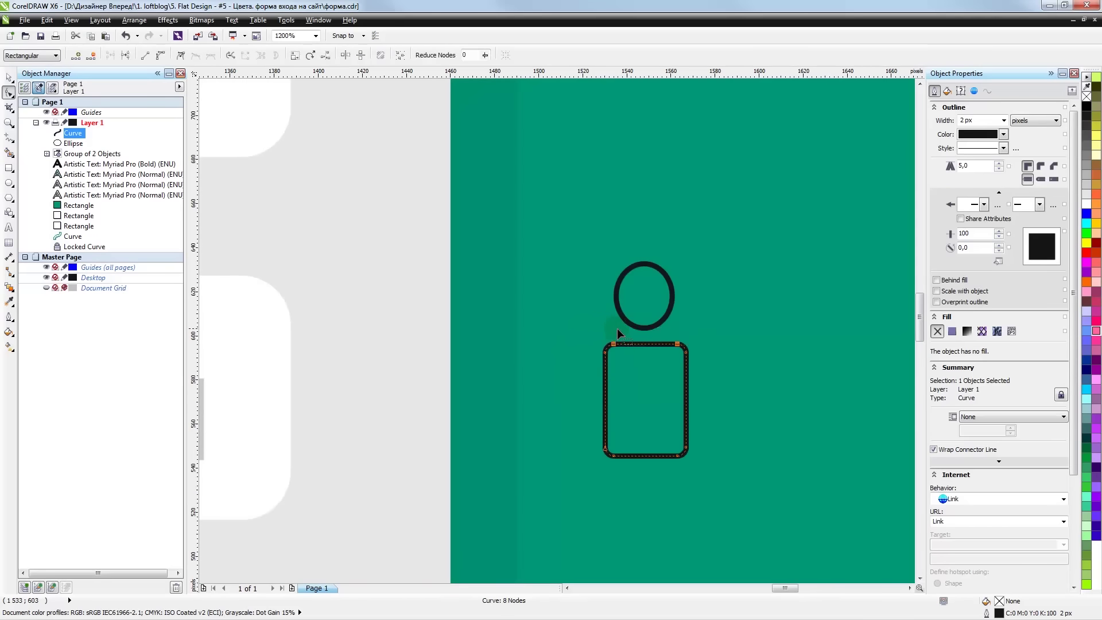
{"action": "key", "text": "Delete"}
{"action": "scroll", "coordinate": [638, 385], "scroll_direction": "down", "scroll_amount": 1}
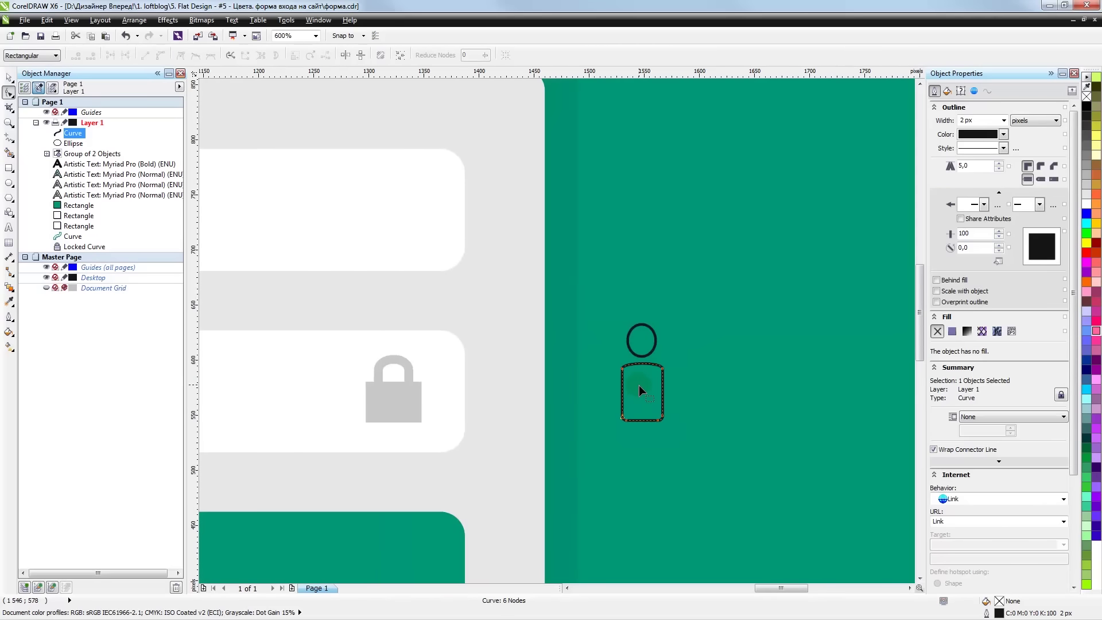
{"action": "left_click", "coordinate": [9, 77]}
{"action": "left_click", "coordinate": [404, 363]}
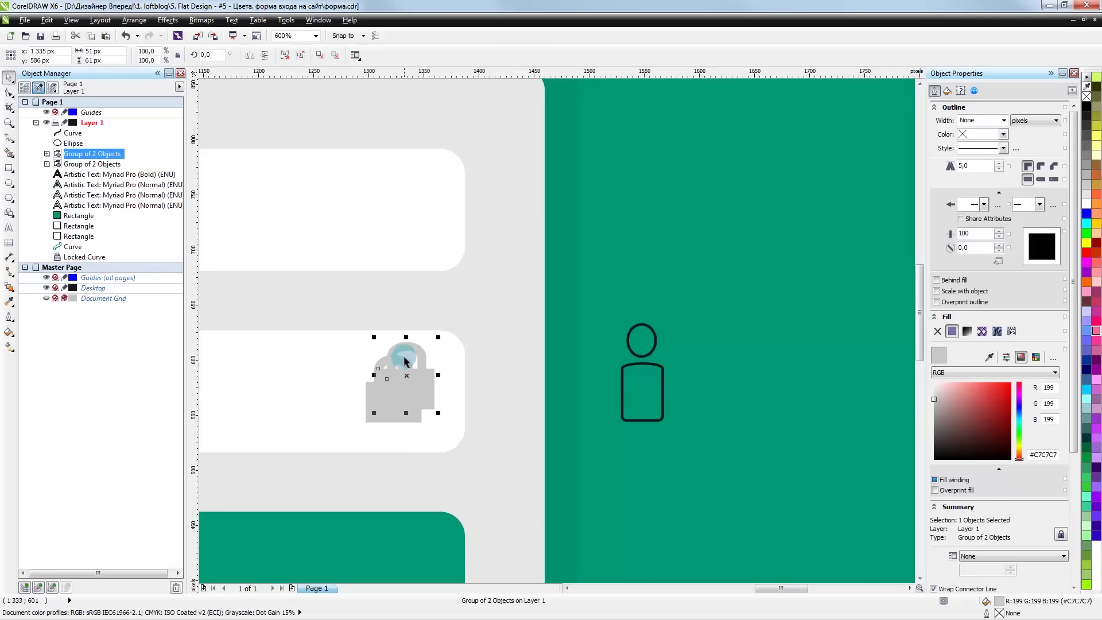
- Copy the lock onto the green area, ungroup it, and delete the lock body
{"action": "left_click_drag", "start_coordinate": [405, 363], "coordinate": [740, 369]}
{"action": "right_click", "coordinate": [740, 369]}
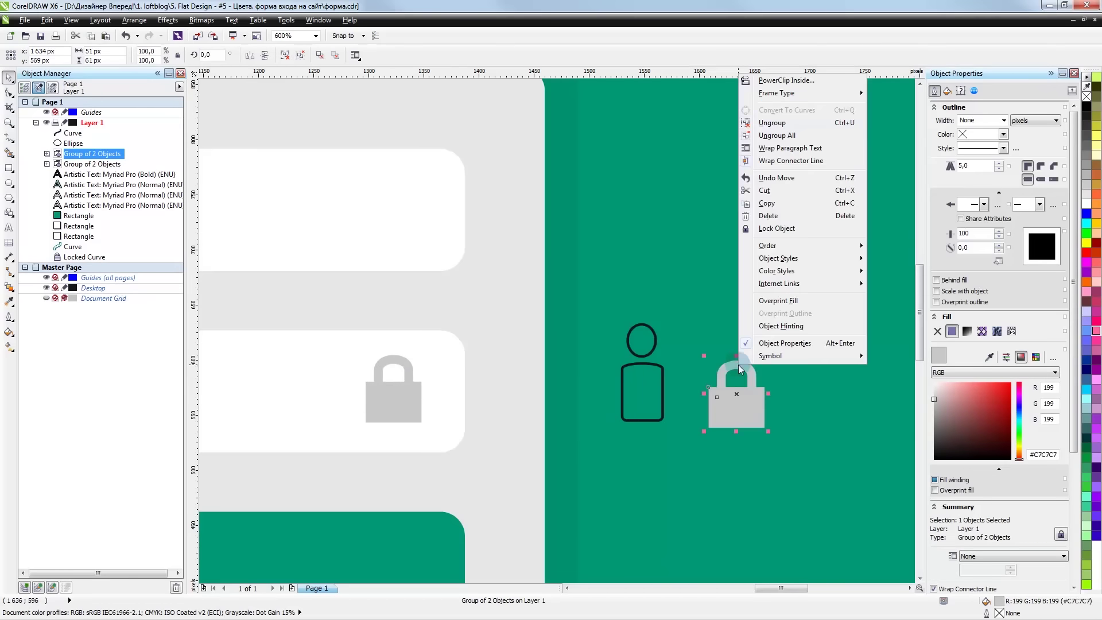
{"action": "left_click", "coordinate": [770, 122]}
{"action": "left_click_drag", "start_coordinate": [737, 410], "coordinate": [727, 450]}
{"action": "left_click_drag", "start_coordinate": [744, 375], "coordinate": [706, 367]}
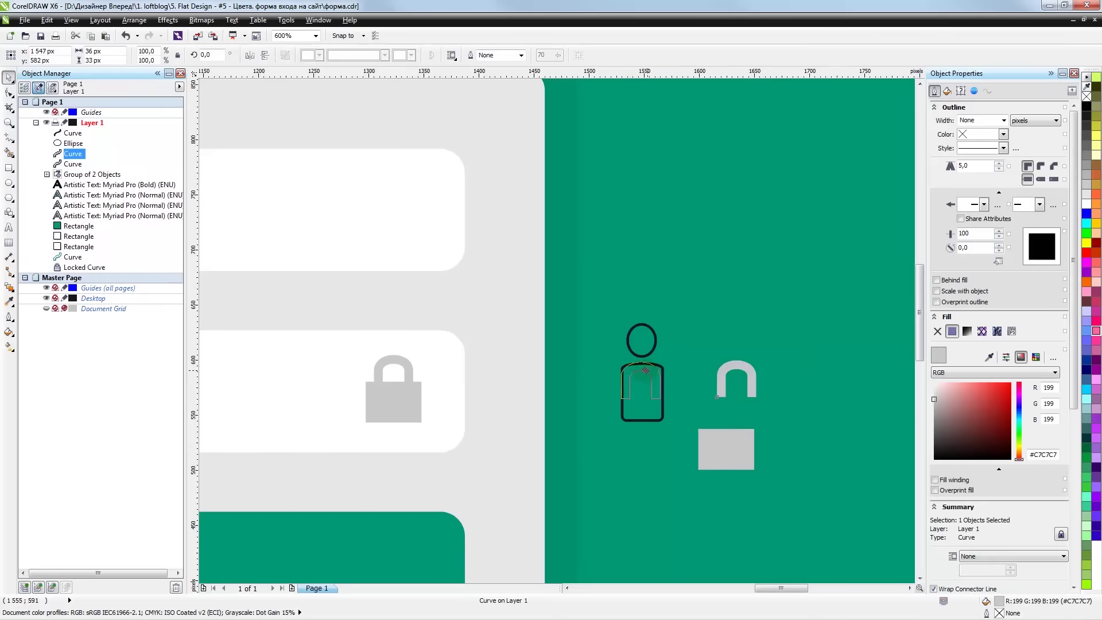
{"action": "scroll", "coordinate": [732, 392], "scroll_direction": "up", "scroll_amount": 2}
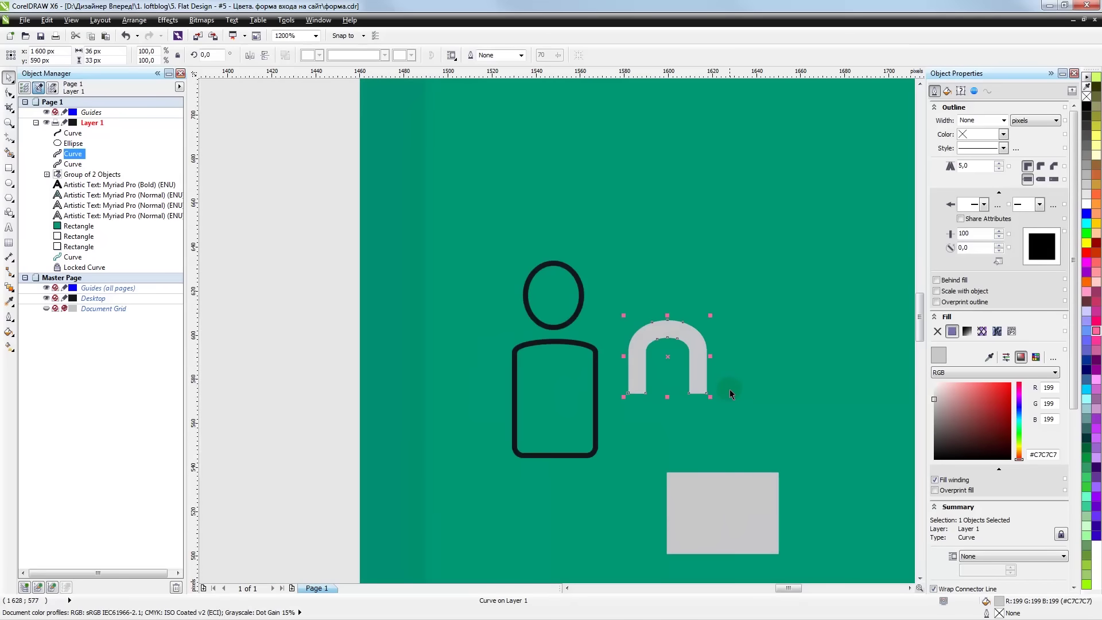
{"action": "left_click", "coordinate": [735, 480]}
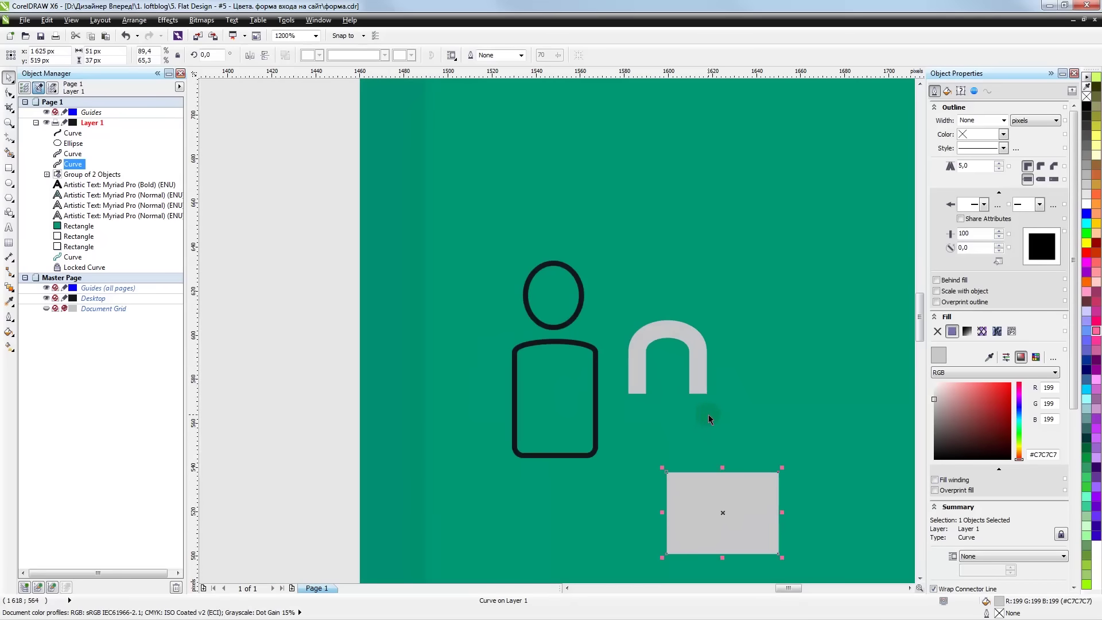
{"action": "key", "text": "Delete"}
- Delete the shackle arch's inner nodes to turn it into a solid grey dome
{"action": "left_click", "coordinate": [706, 367]}
{"action": "key", "text": "F10"}
{"action": "scroll", "coordinate": [676, 347], "scroll_direction": "up", "scroll_amount": 2}
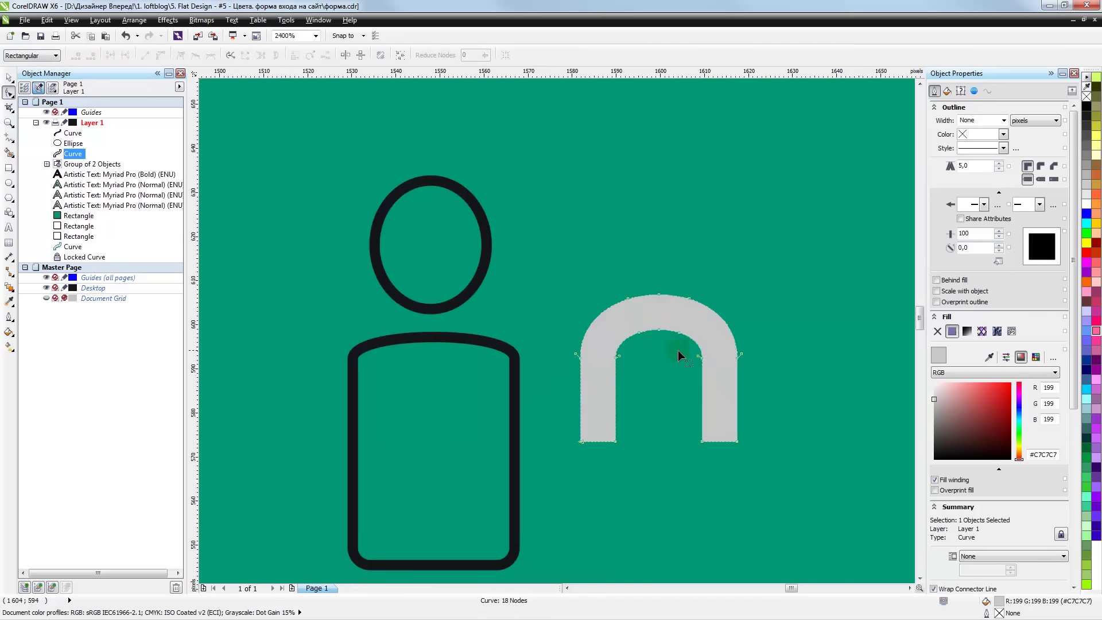
{"action": "key", "text": "Delete"}
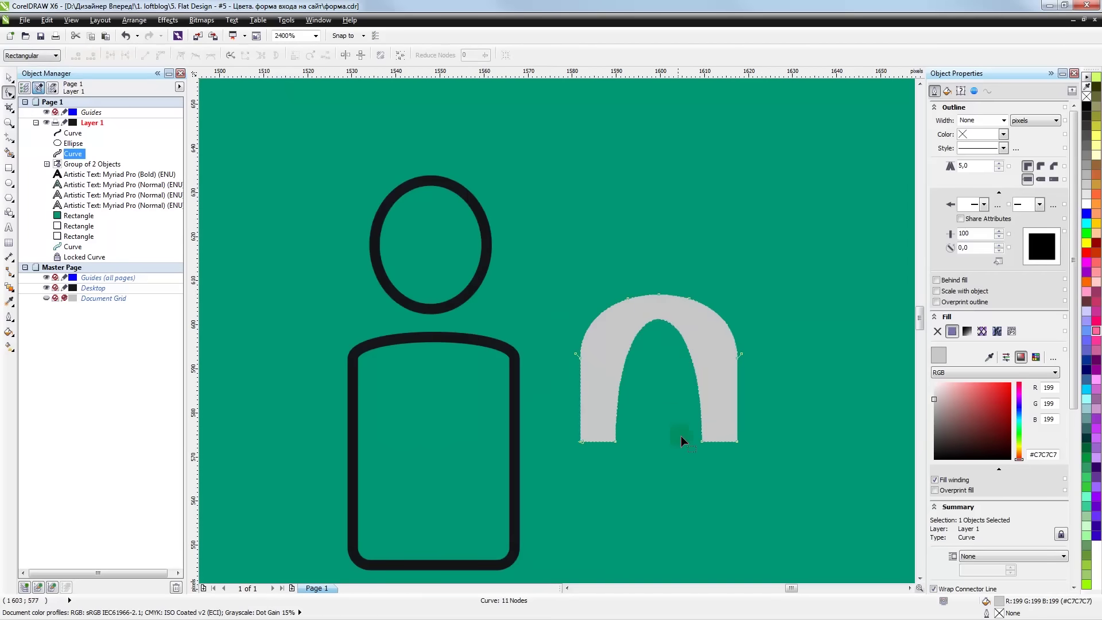
{"action": "left_click_drag", "start_coordinate": [718, 467], "coordinate": [633, 436]}
{"action": "key", "text": "Delete"}
{"action": "left_click", "coordinate": [669, 373]}
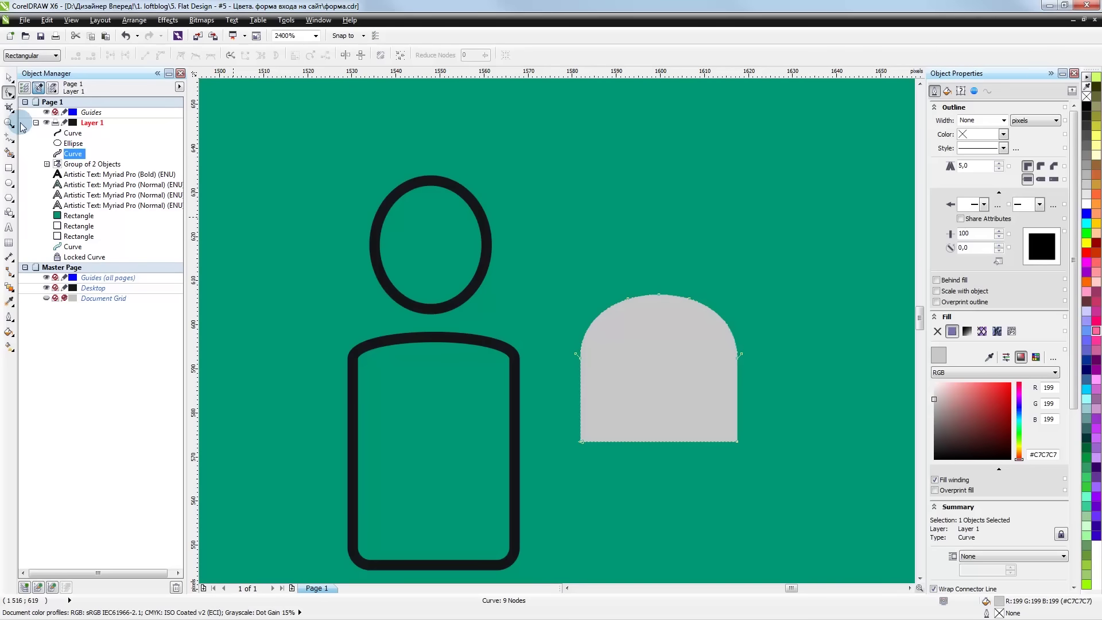
- Apply the dome's grey fill to the head ellipse with the Attributes Eyedropper
{"action": "left_click", "coordinate": [9, 78]}
{"action": "left_click", "coordinate": [423, 234]}
{"action": "left_click", "coordinate": [9, 290]}
{"action": "left_click", "coordinate": [644, 366]}
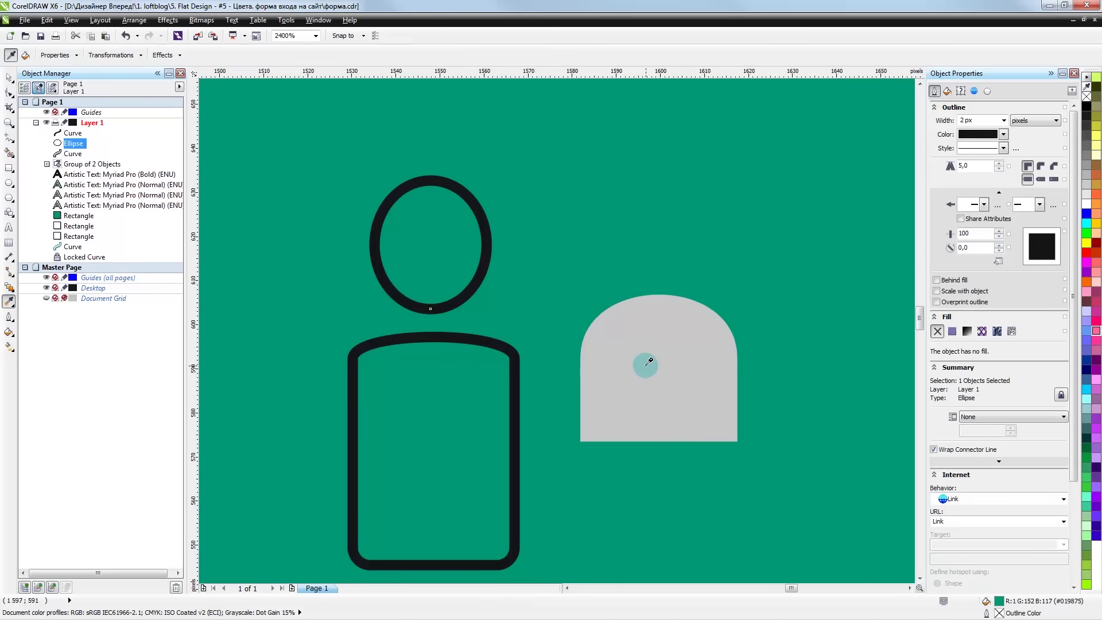
- Give the head the dome's fill, place it on the dome, and delete the old outline body
{"action": "left_click", "coordinate": [433, 238]}
{"action": "key", "text": "space"}
{"action": "left_click", "coordinate": [421, 225]}
{"action": "left_click_drag", "start_coordinate": [421, 225], "coordinate": [648, 238]}
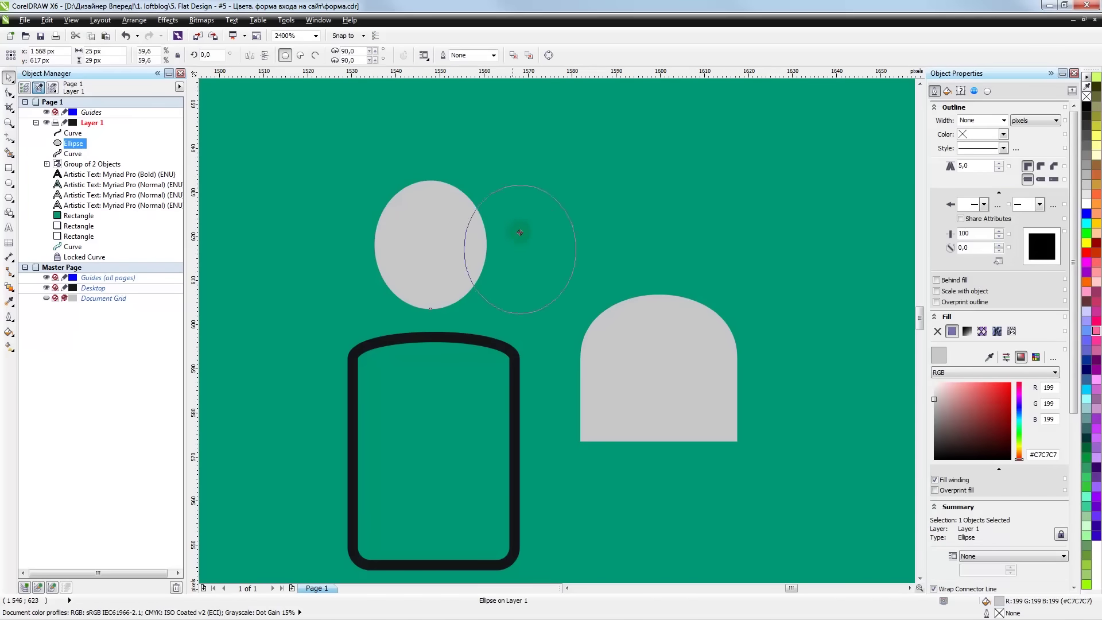
{"action": "left_click", "coordinate": [722, 308]}
{"action": "scroll", "coordinate": [722, 308], "scroll_direction": "down", "scroll_amount": 3}
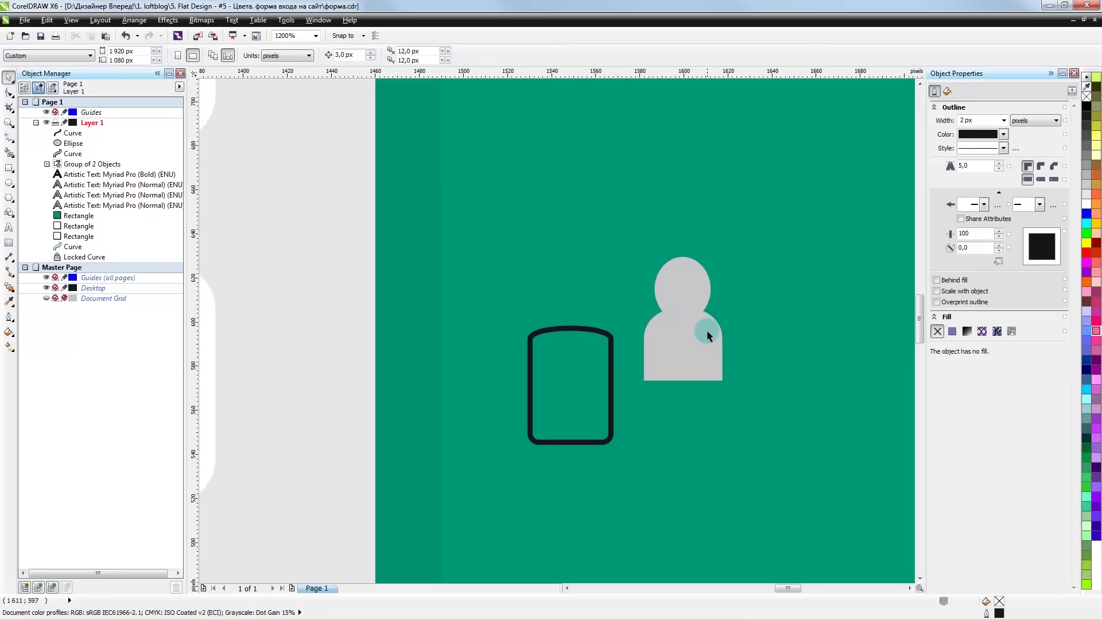
{"action": "left_click", "coordinate": [660, 360]}
{"action": "key", "text": "Delete"}
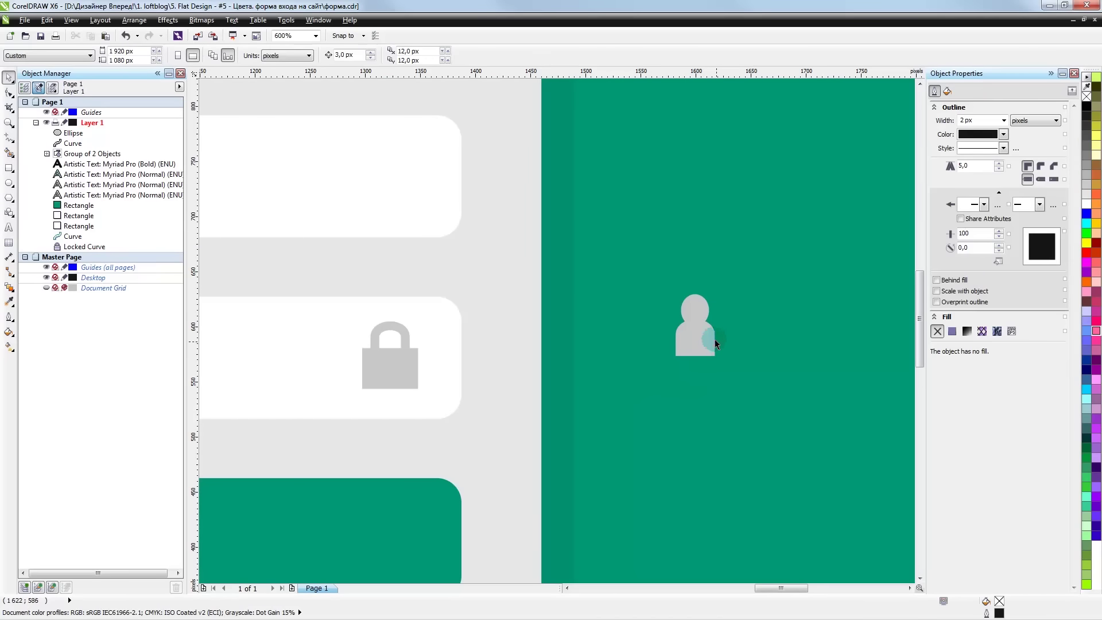
- Nudge the head onto the dome and move the person icon into the Username field
{"action": "scroll", "coordinate": [715, 343], "scroll_direction": "up", "scroll_amount": 2}
{"action": "left_click", "coordinate": [703, 307]}
{"action": "mouse_move", "coordinate": [697, 298]}
{"action": "left_mouse_down"}
{"action": "mouse_move", "coordinate": [718, 279]}
{"action": "mouse_move", "coordinate": [711, 264]}
{"action": "mouse_move", "coordinate": [701, 281]}
{"action": "left_mouse_up"}
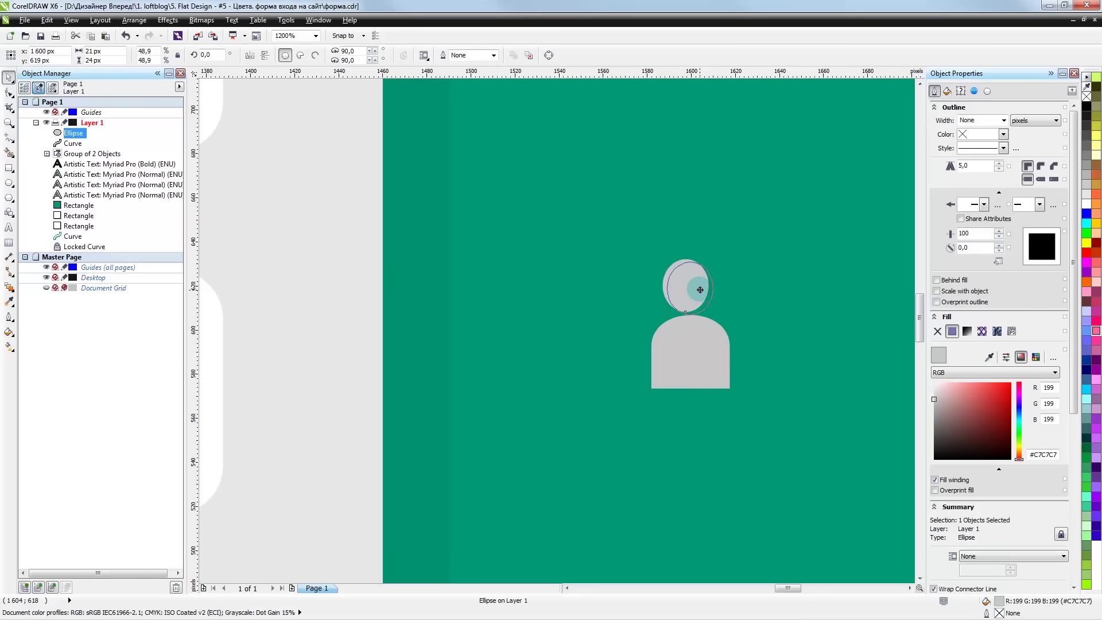
{"action": "key", "text": "Escape"}
{"action": "scroll", "coordinate": [695, 370], "scroll_direction": "down", "scroll_amount": 2}
{"action": "left_click_drag", "start_coordinate": [731, 402], "coordinate": [659, 307]}
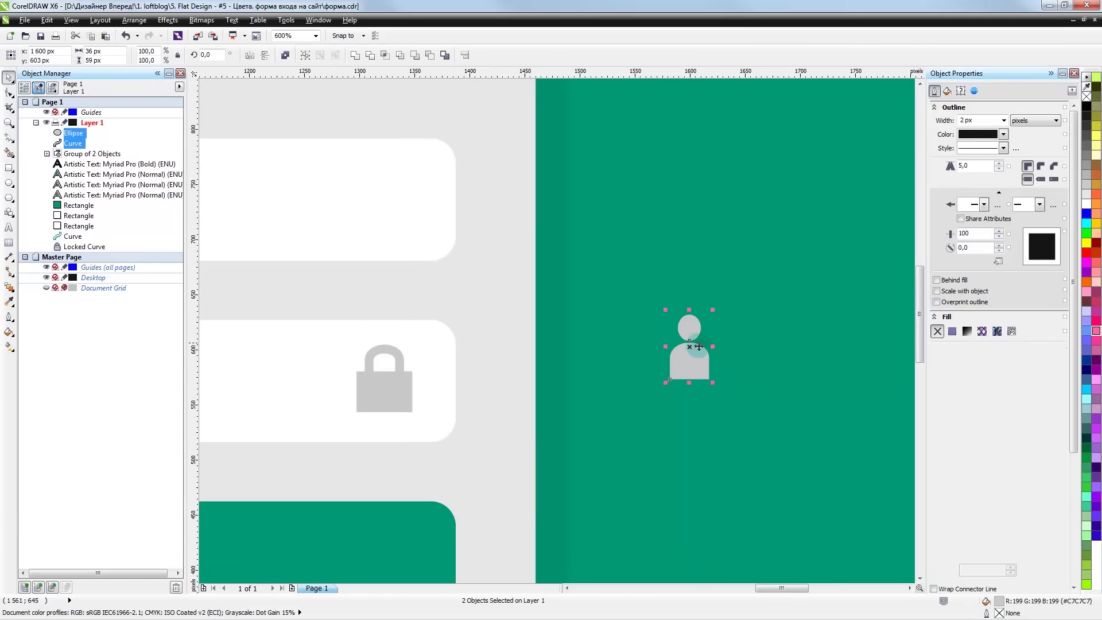
{"action": "scroll", "coordinate": [692, 353], "scroll_direction": "down", "scroll_amount": 2}
{"action": "left_click_drag", "start_coordinate": [692, 355], "coordinate": [543, 295]}
{"action": "scroll", "coordinate": [543, 294], "scroll_direction": "up", "scroll_amount": 2}
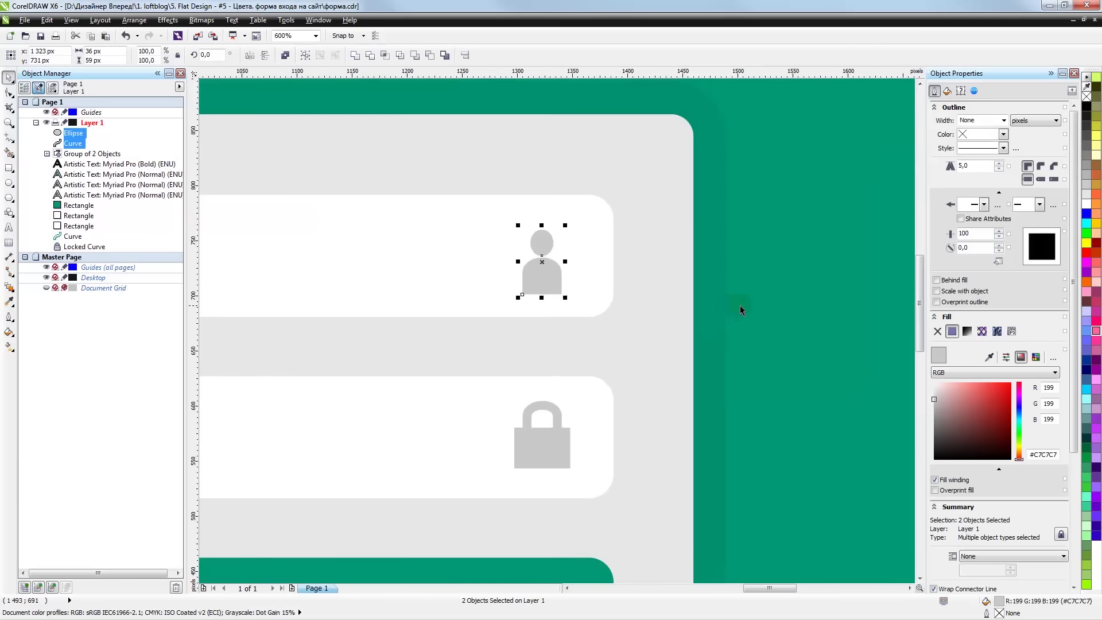
- Enlarge the person icon's head slightly and group it with the body
{"action": "key", "text": "Escape"}
{"action": "scroll", "coordinate": [678, 336], "scroll_direction": "down", "scroll_amount": 2}
{"action": "scroll", "coordinate": [610, 365], "scroll_direction": "up", "scroll_amount": 4}
{"action": "left_click", "coordinate": [607, 289]}
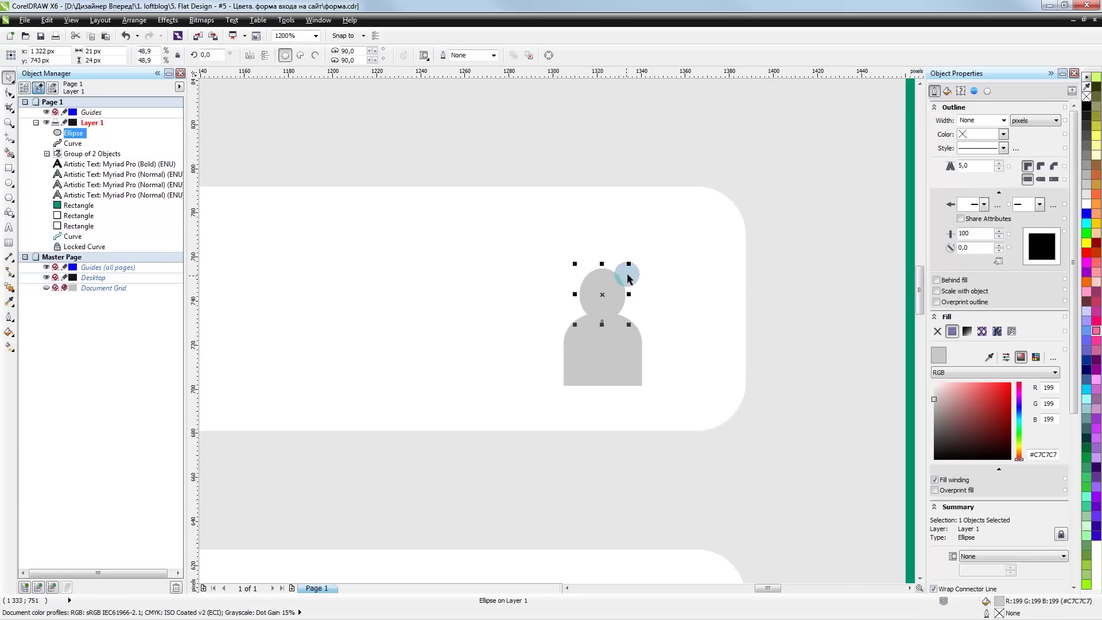
{"action": "left_click_drag", "start_coordinate": [629, 264], "coordinate": [633, 258]}
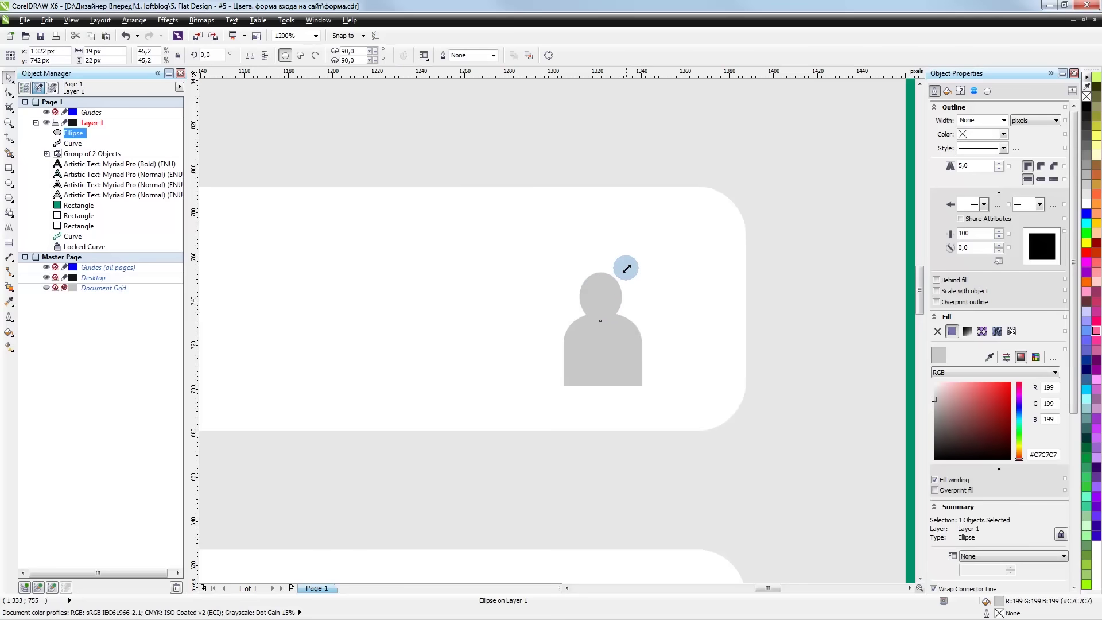
{"action": "left_click", "coordinate": [630, 346], "text": "shift"}
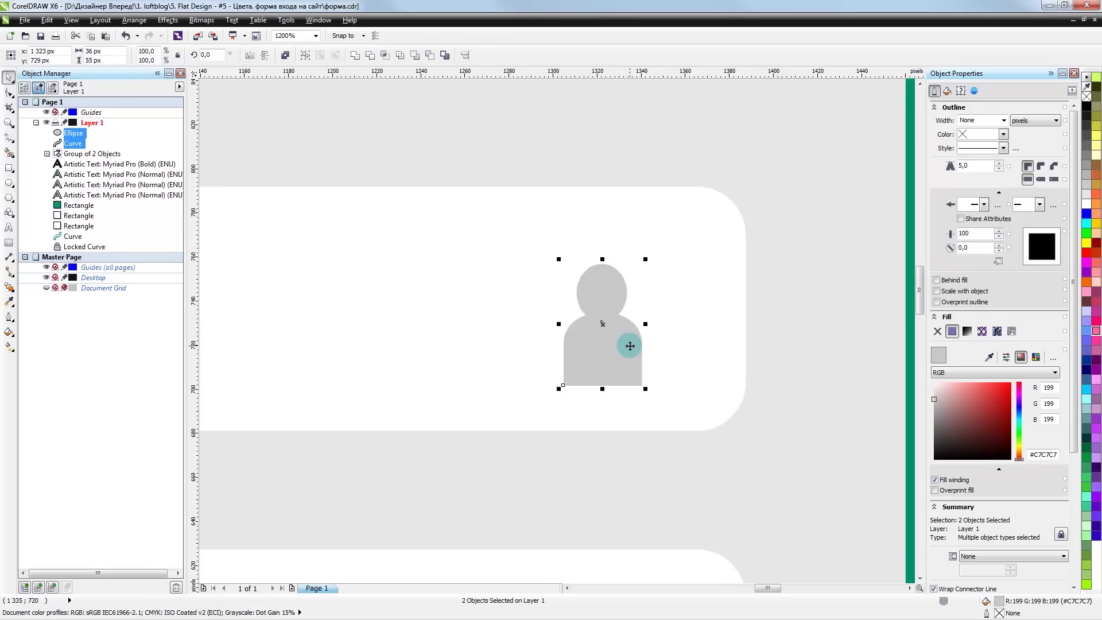
{"action": "key", "text": "ctrl+g"}
- Scale the grouped person icon up slightly to match the padlock icon
{"action": "scroll", "coordinate": [643, 310], "scroll_direction": "down", "scroll_amount": 2}
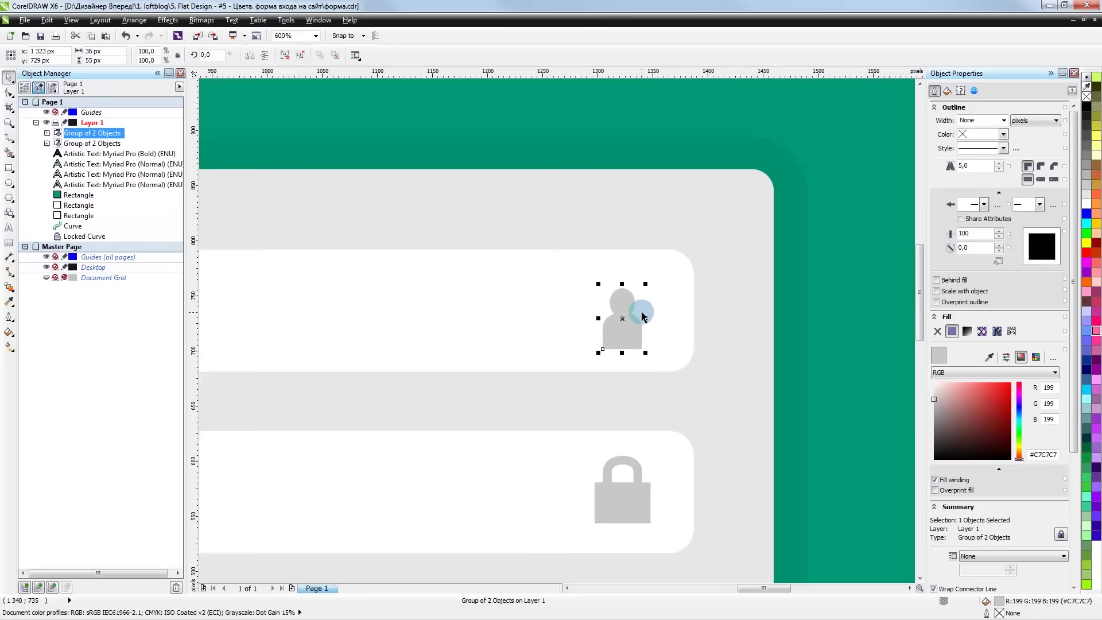
{"action": "scroll", "coordinate": [755, 330], "scroll_direction": "down", "scroll_amount": 3}
{"action": "key", "text": "Escape"}
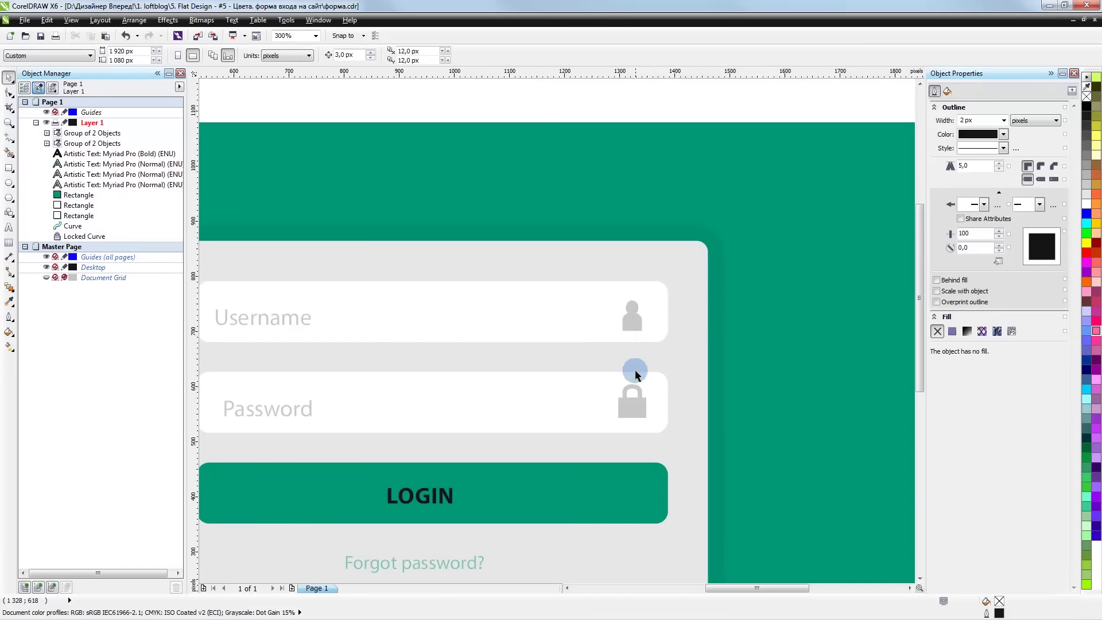
{"action": "scroll", "coordinate": [633, 376], "scroll_direction": "up", "scroll_amount": 2}
{"action": "left_click", "coordinate": [632, 288]}
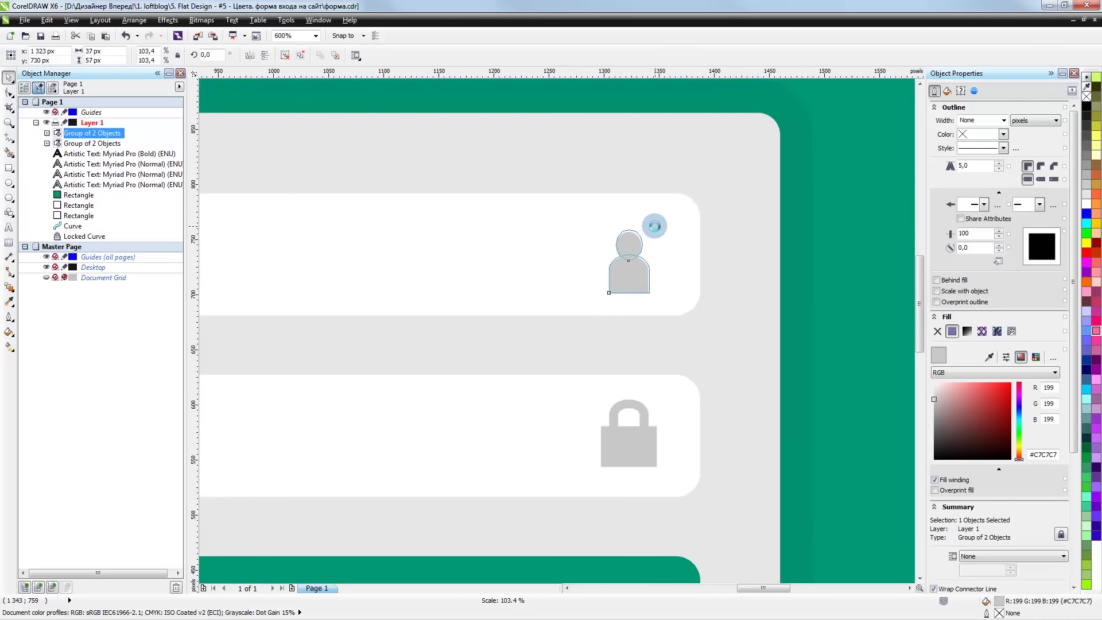
{"action": "left_click", "coordinate": [711, 314]}
{"action": "scroll", "coordinate": [711, 315], "scroll_direction": "down", "scroll_amount": 2}
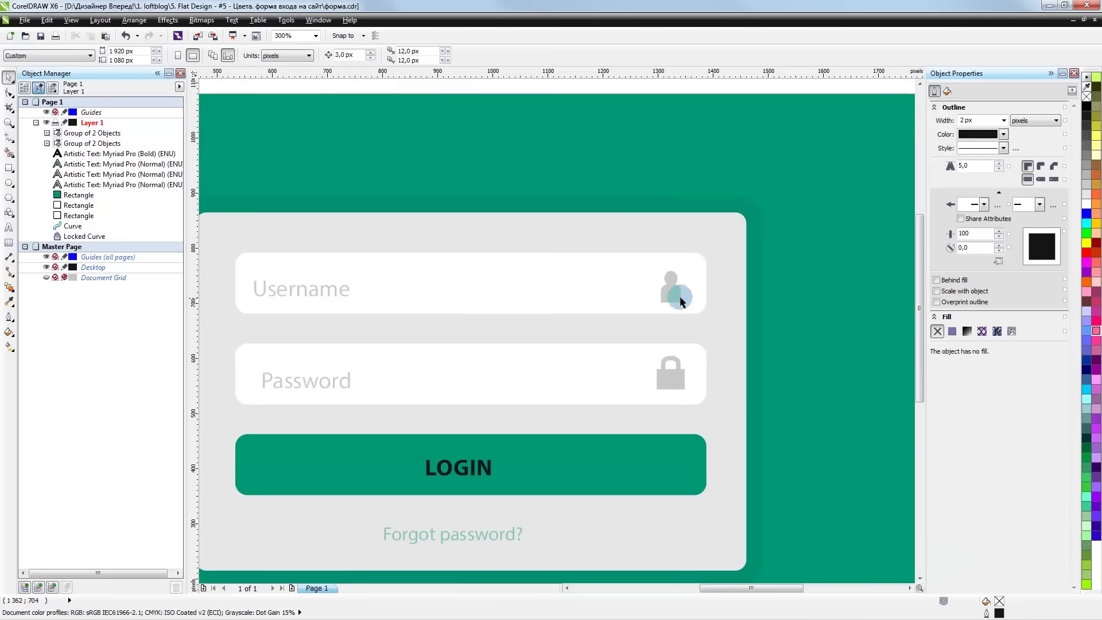
{"action": "scroll", "coordinate": [680, 319], "scroll_direction": "down", "scroll_amount": 1}
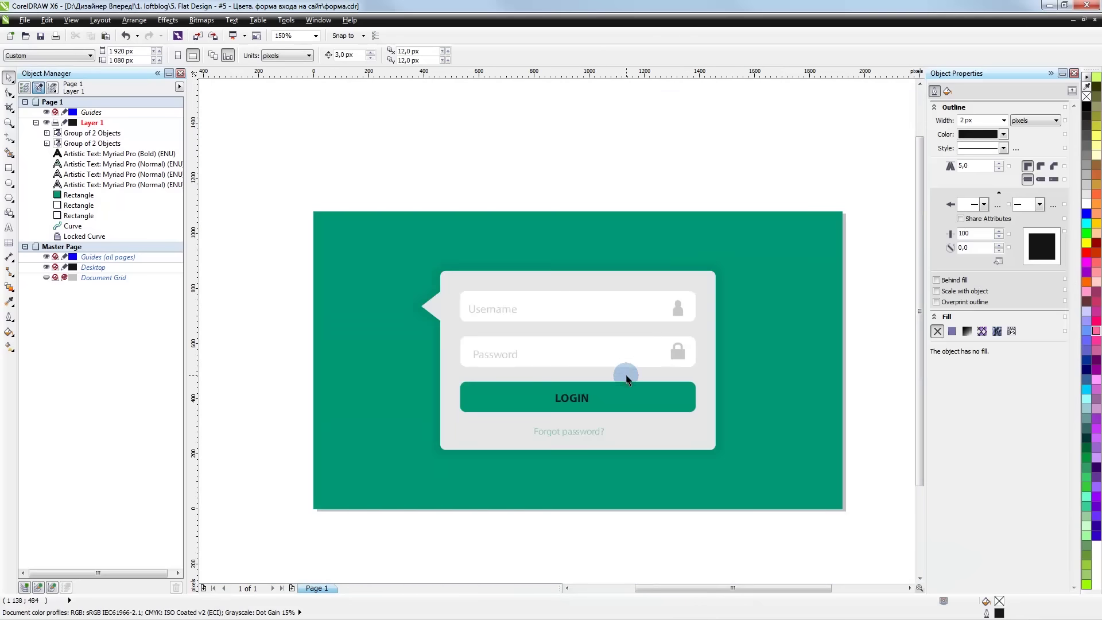
{"action": "scroll", "coordinate": [680, 352], "scroll_direction": "up", "scroll_amount": 1}
{"action": "scroll", "coordinate": [733, 238], "scroll_direction": "up", "scroll_amount": 2}
{"action": "scroll", "coordinate": [735, 230], "scroll_direction": "up", "scroll_amount": 2}
{"action": "left_click", "coordinate": [729, 177]}
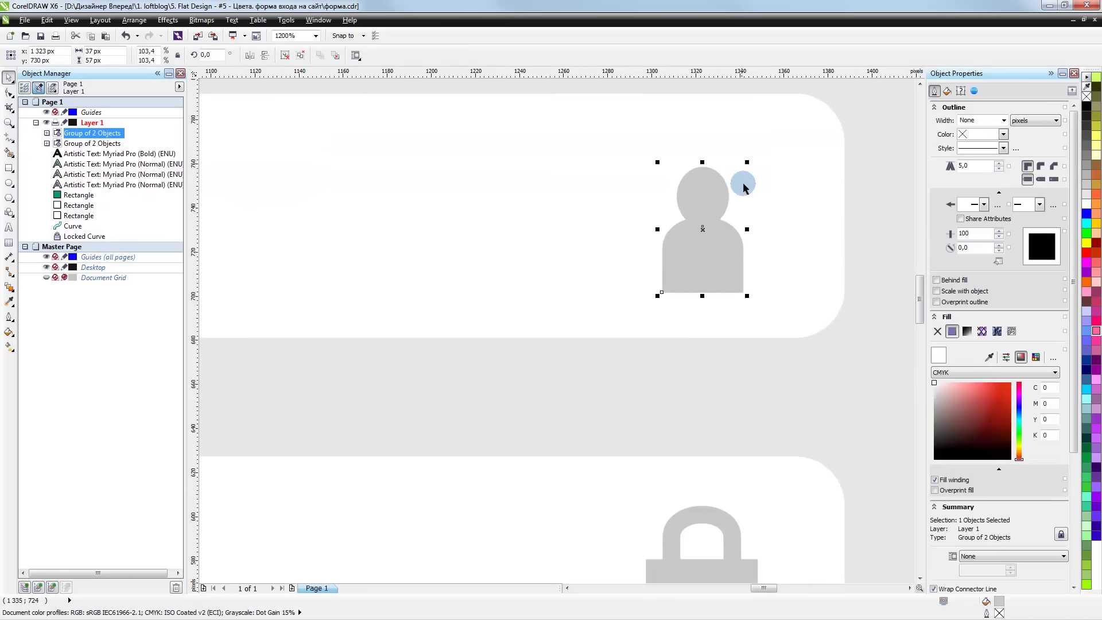
{"action": "left_click_drag", "start_coordinate": [746, 164], "coordinate": [748, 161]}
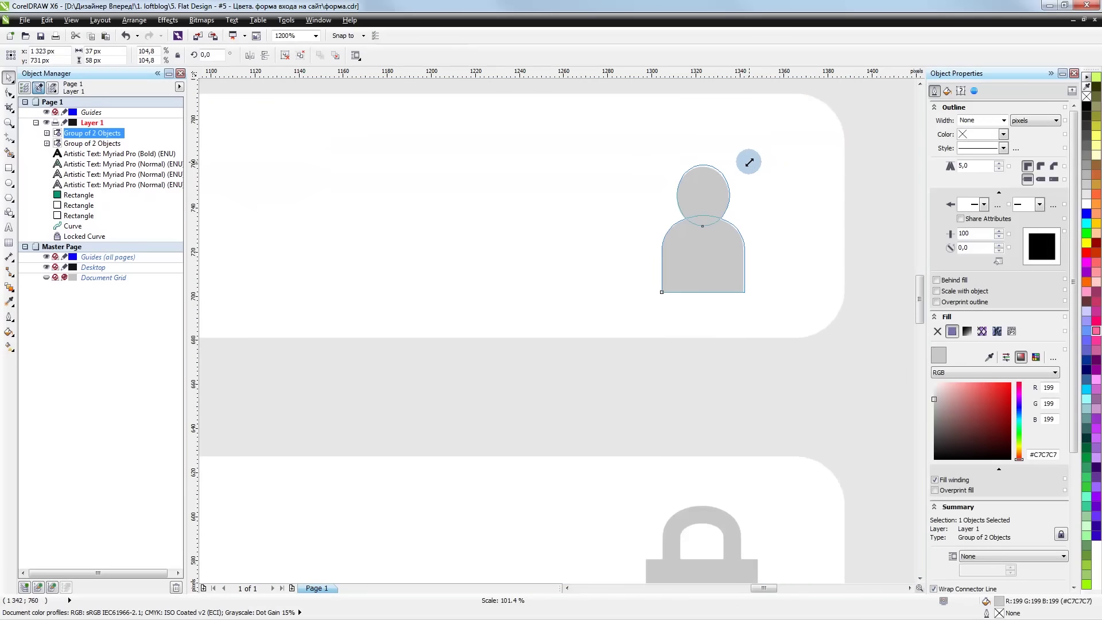
{"action": "scroll", "coordinate": [709, 241], "scroll_direction": "down", "scroll_amount": 4}
{"action": "left_click", "coordinate": [832, 289]}
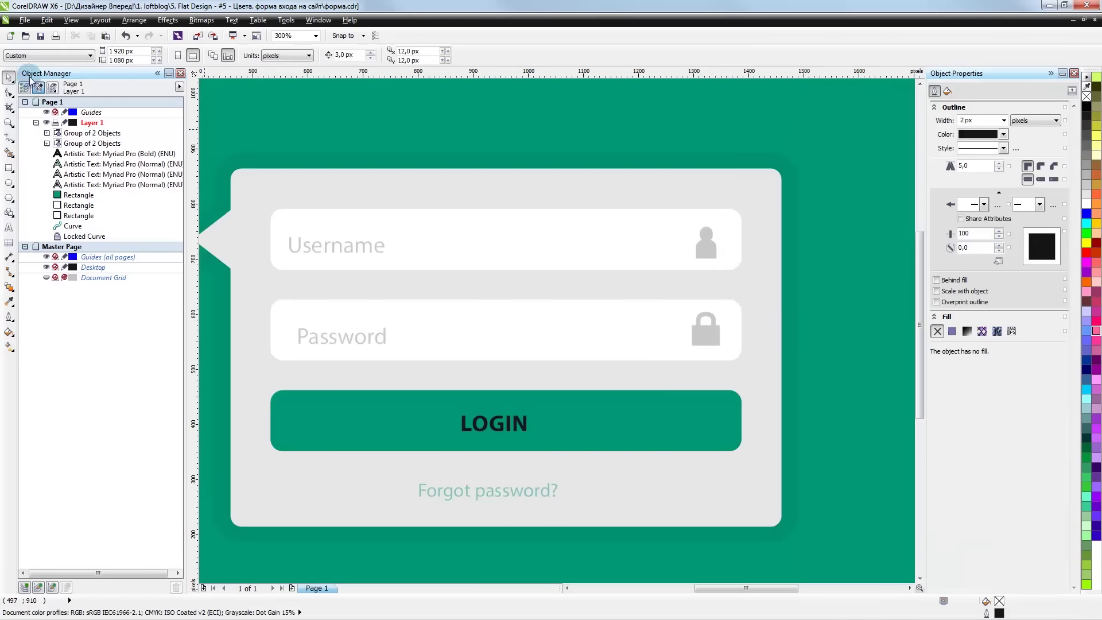
- Save, then centre the Username and Password texts vertically in their fields
{"action": "left_click", "coordinate": [42, 39]}
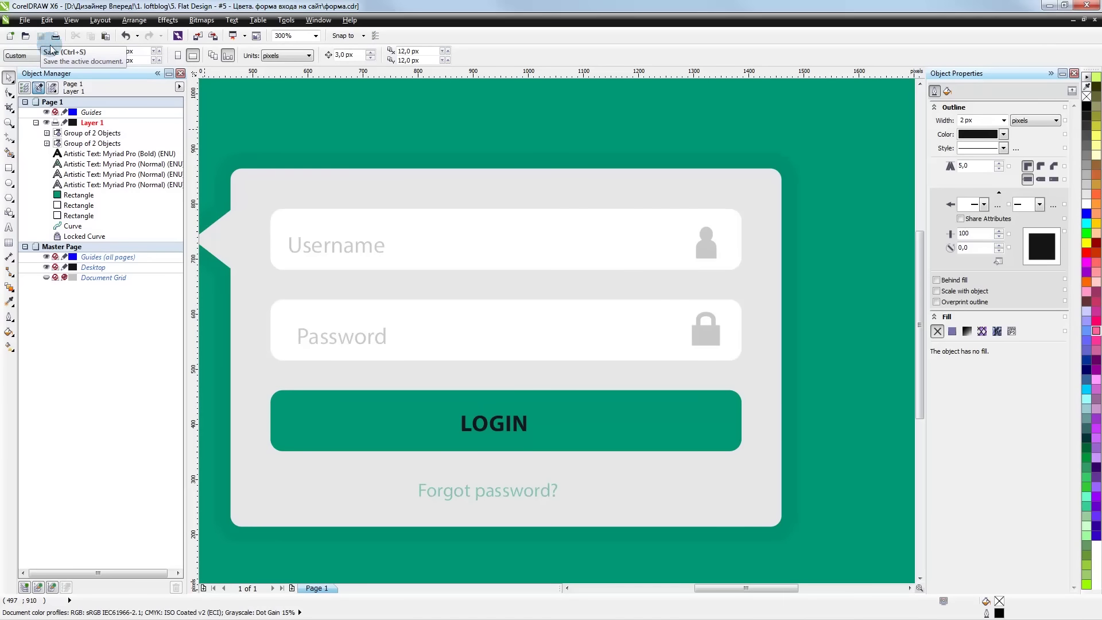
{"action": "left_click", "coordinate": [363, 248]}
{"action": "left_click", "coordinate": [419, 248], "text": "shift"}
{"action": "key", "text": "c"}
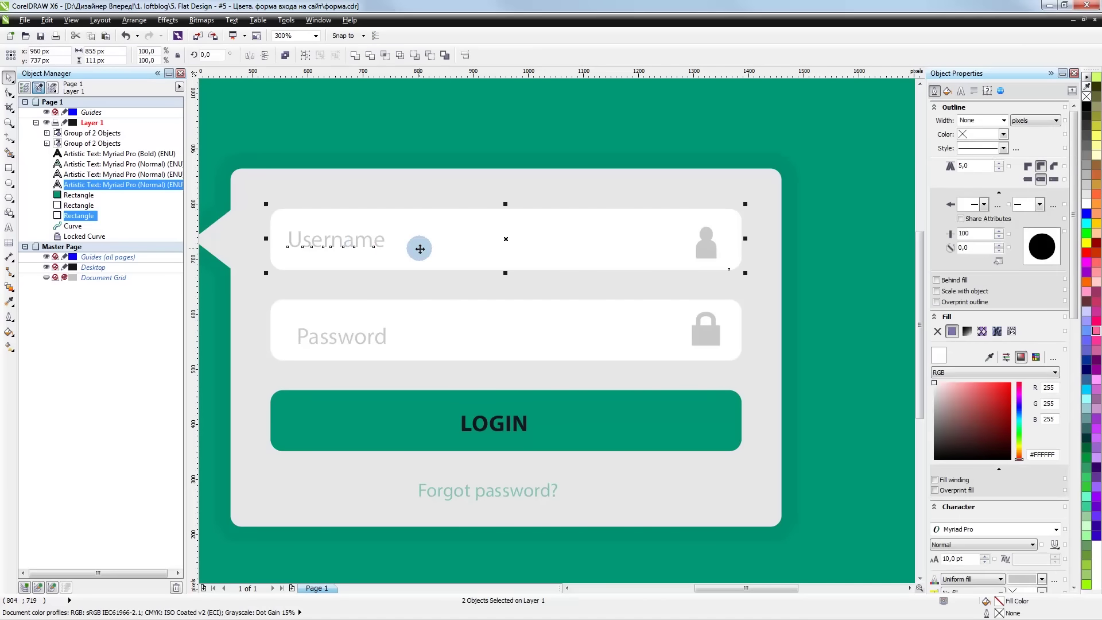
{"action": "left_click", "coordinate": [806, 295]}
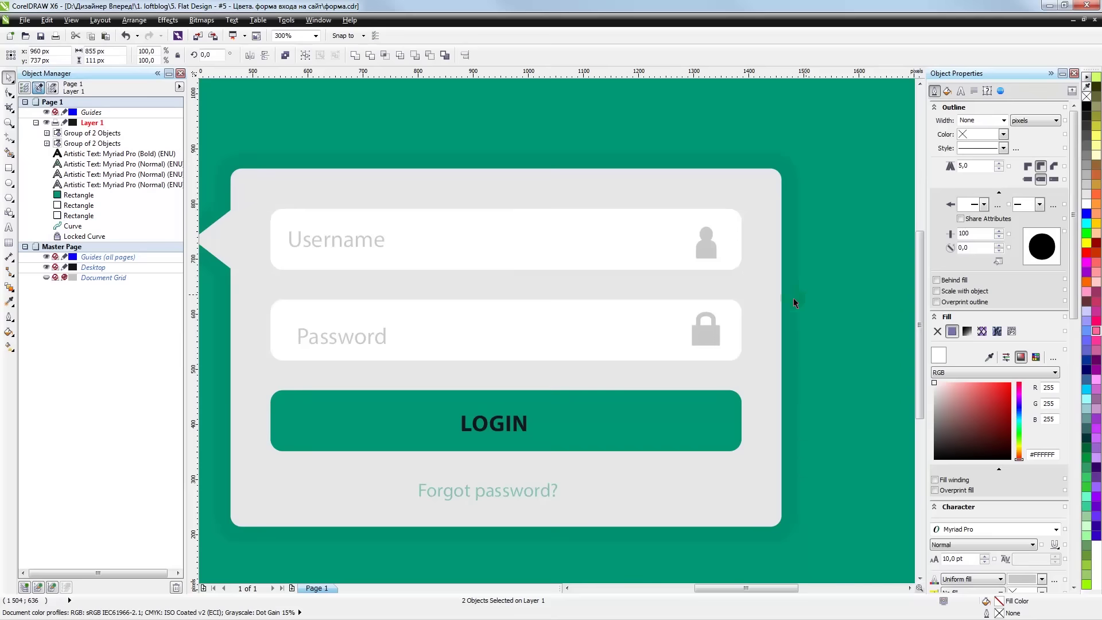
{"action": "left_click", "coordinate": [377, 334]}
{"action": "left_click", "coordinate": [420, 332], "text": "shift"}
{"action": "key", "text": "c"}
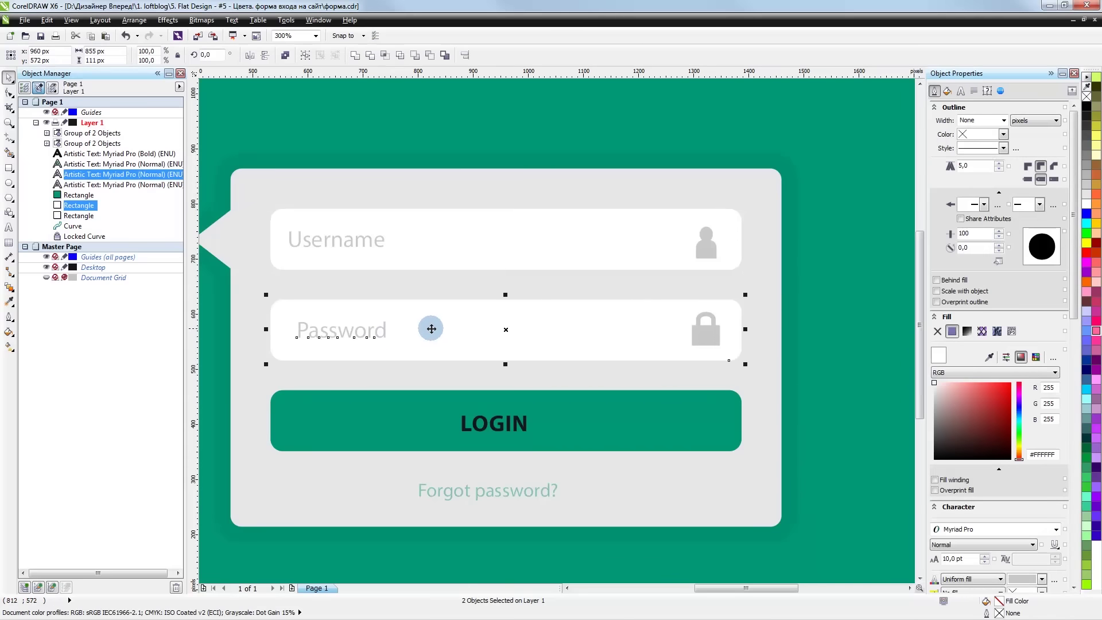
{"action": "left_click", "coordinate": [848, 346]}
- Left-align the Password label with the Username label
{"action": "left_click", "coordinate": [384, 332]}
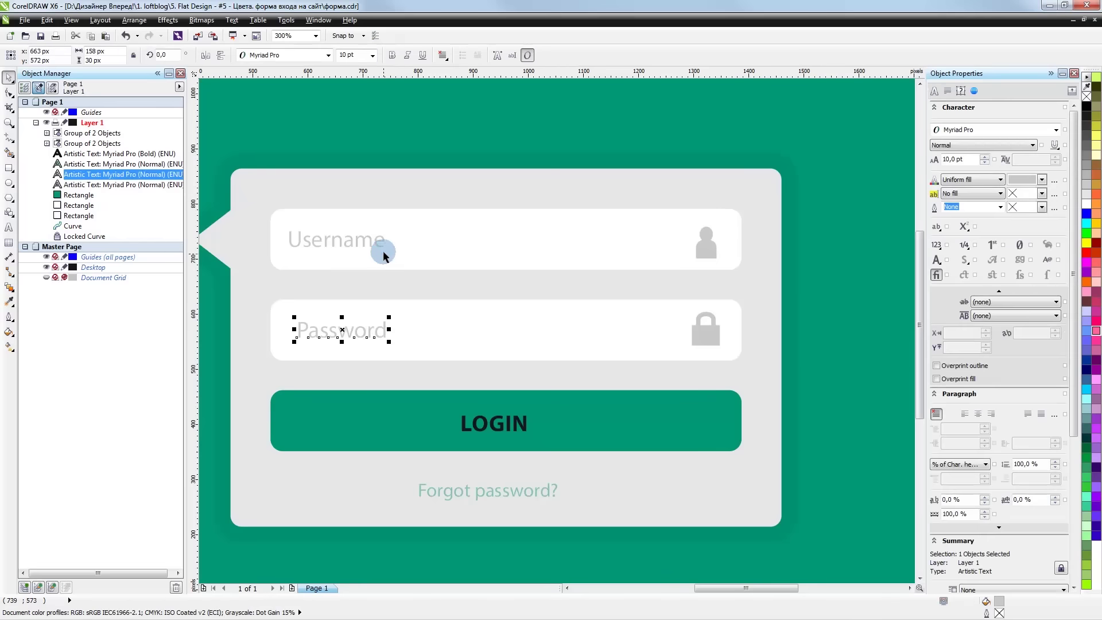
{"action": "left_click", "coordinate": [382, 247], "text": "shift"}
{"action": "key", "text": "l"}
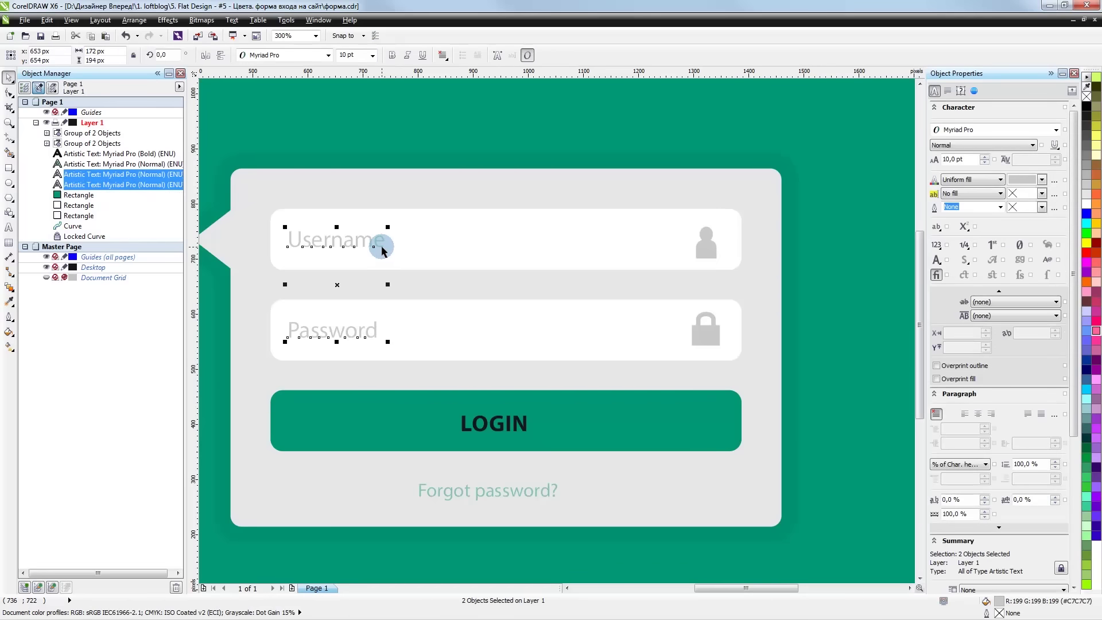
{"action": "left_click", "coordinate": [829, 385]}
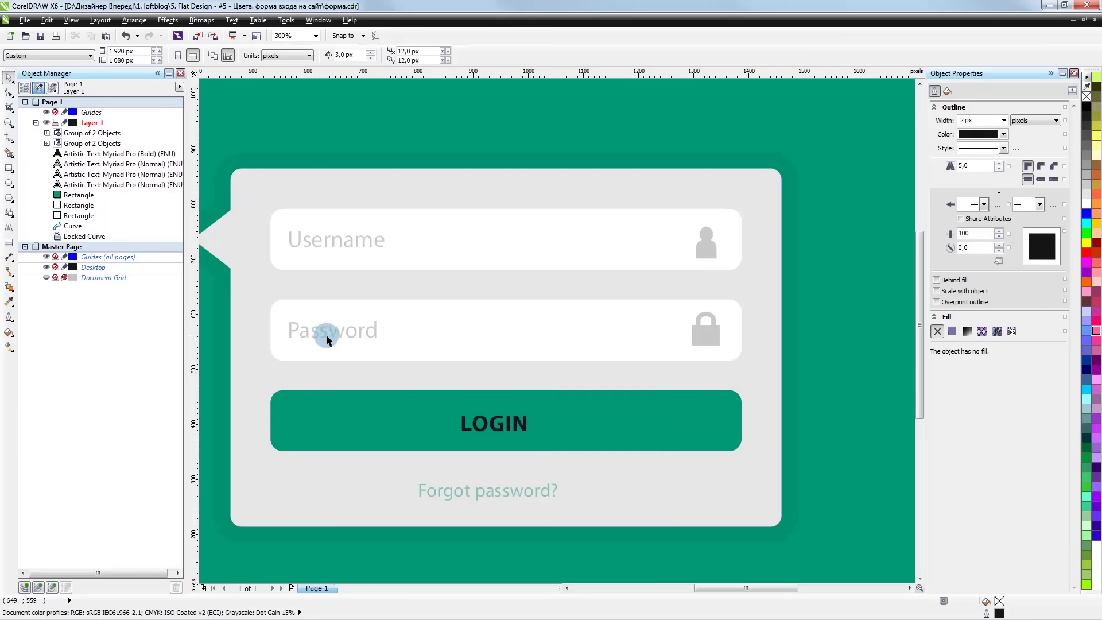
- Shrink the person and lock icons slightly together
{"action": "scroll", "coordinate": [331, 338], "scroll_direction": "up", "scroll_amount": 2}
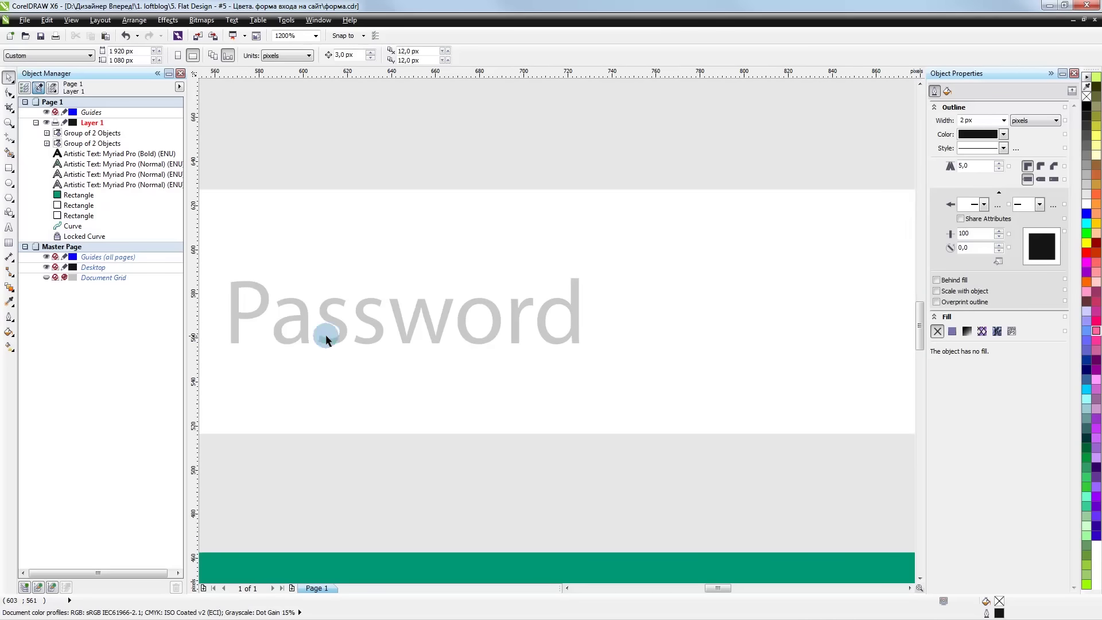
{"action": "left_click", "coordinate": [400, 325]}
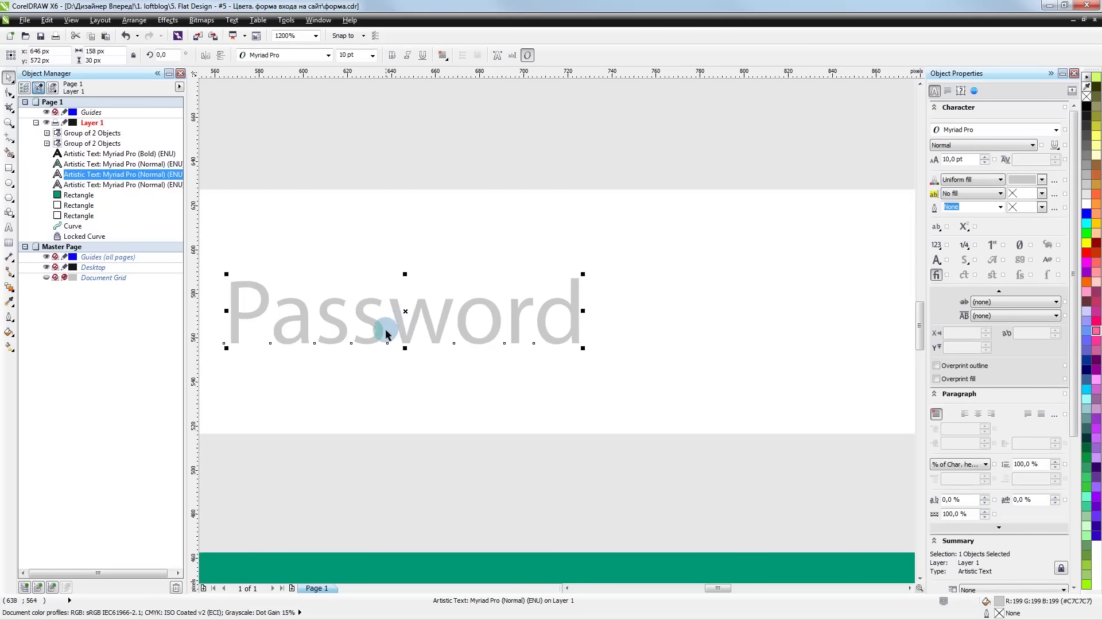
{"action": "scroll", "coordinate": [394, 322], "scroll_direction": "down", "scroll_amount": 2}
{"action": "left_click", "coordinate": [741, 336]}
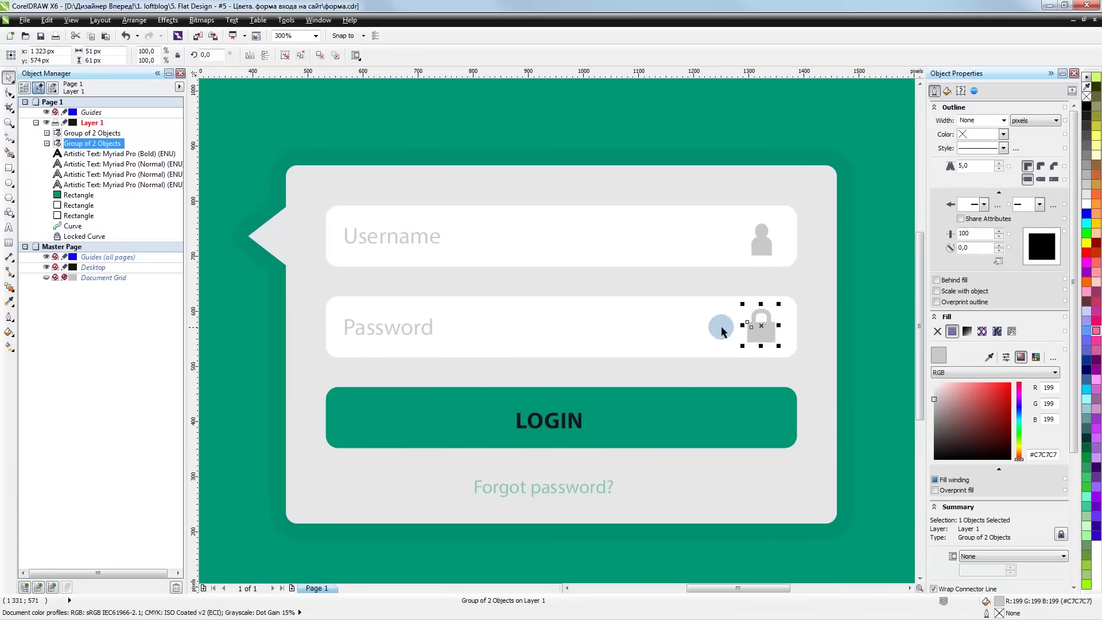
{"action": "scroll", "coordinate": [720, 322], "scroll_direction": "up", "scroll_amount": 1}
{"action": "left_click", "coordinate": [699, 184], "text": "shift"}
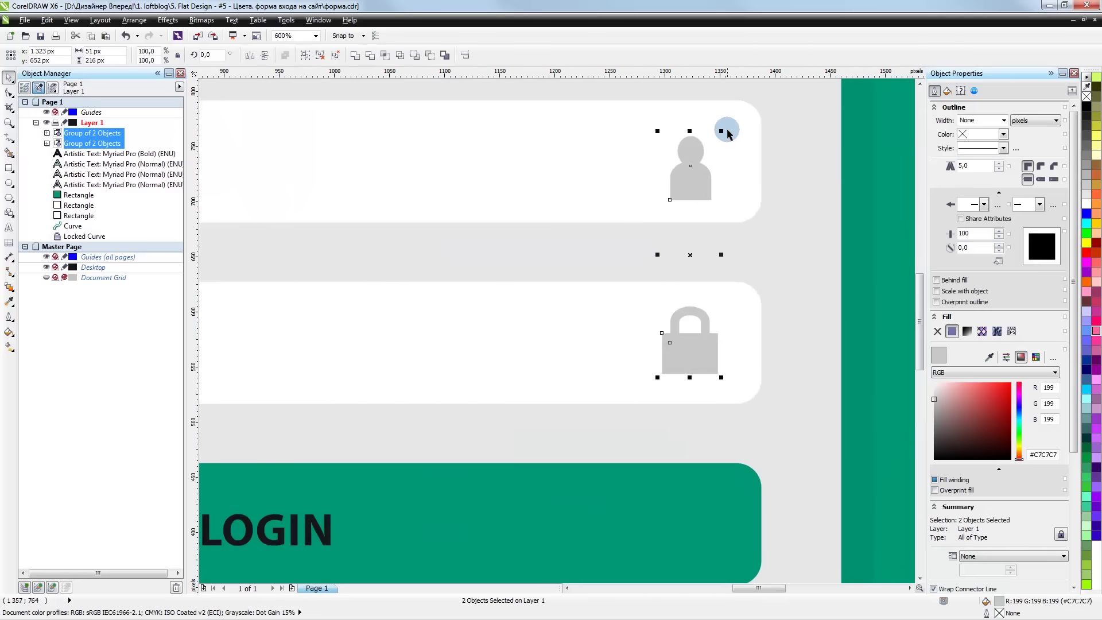
{"action": "left_click_drag", "start_coordinate": [718, 126], "coordinate": [702, 157]}
{"action": "scroll", "coordinate": [631, 309], "scroll_direction": "down", "scroll_amount": 1}
{"action": "left_click", "coordinate": [814, 305]}
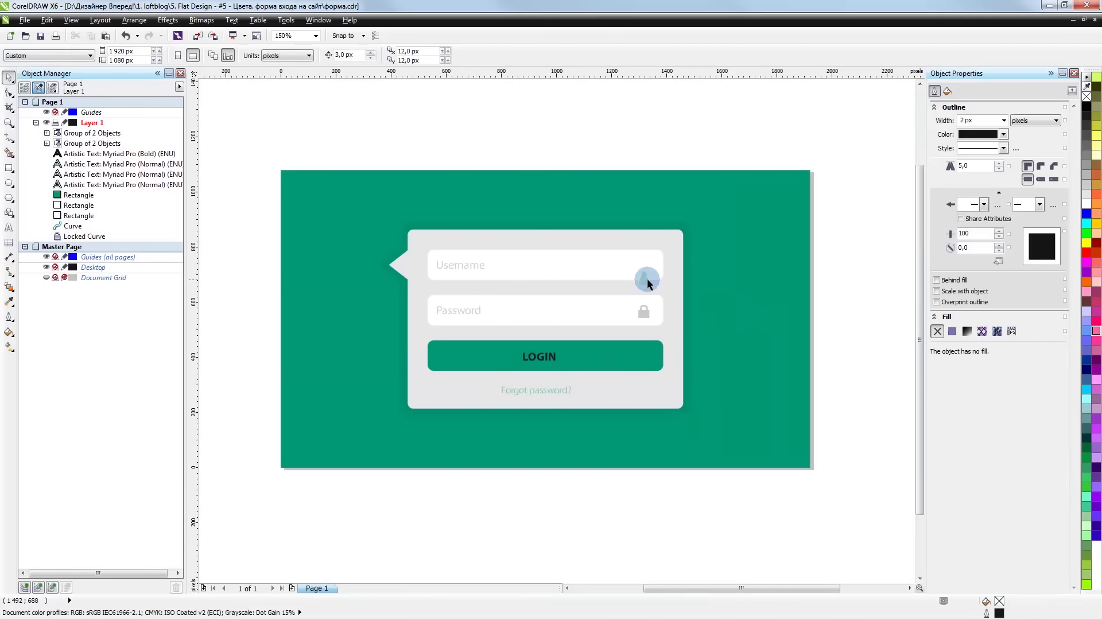
- Move the person icon up into place inside the Username field
{"action": "scroll", "coordinate": [645, 278], "scroll_direction": "up", "scroll_amount": 1}
{"action": "left_click_drag", "start_coordinate": [652, 266], "coordinate": [655, 255]}
{"action": "left_click_drag", "start_coordinate": [645, 346], "coordinate": [655, 344]}
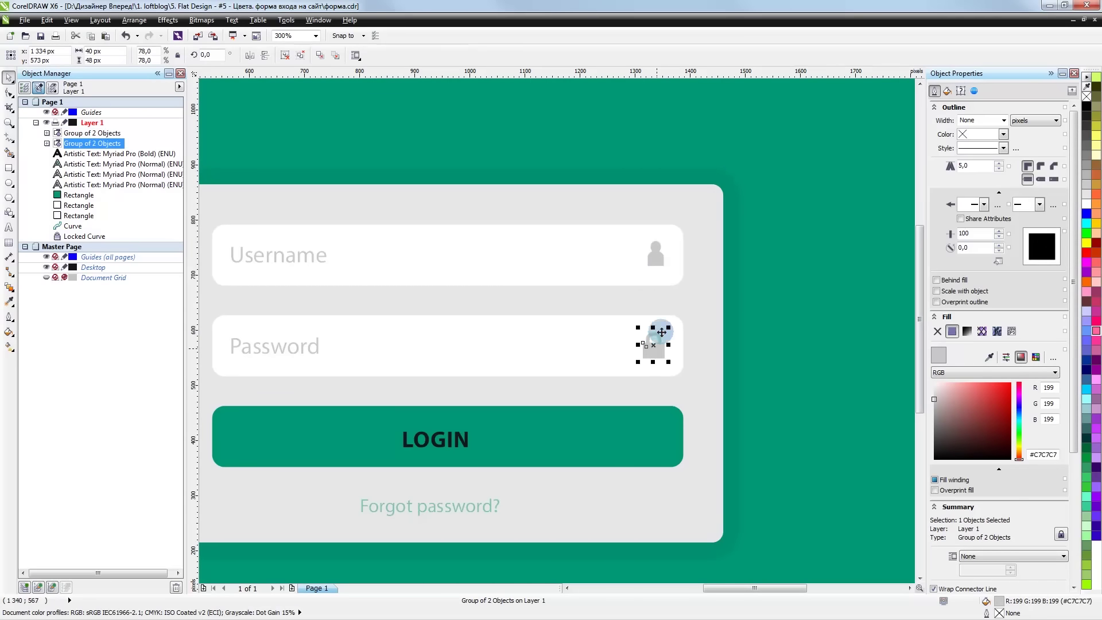
{"action": "left_click", "coordinate": [654, 262], "text": "shift"}
{"action": "scroll", "coordinate": [655, 263], "scroll_direction": "down", "scroll_amount": 1}
{"action": "left_click", "coordinate": [657, 301]}
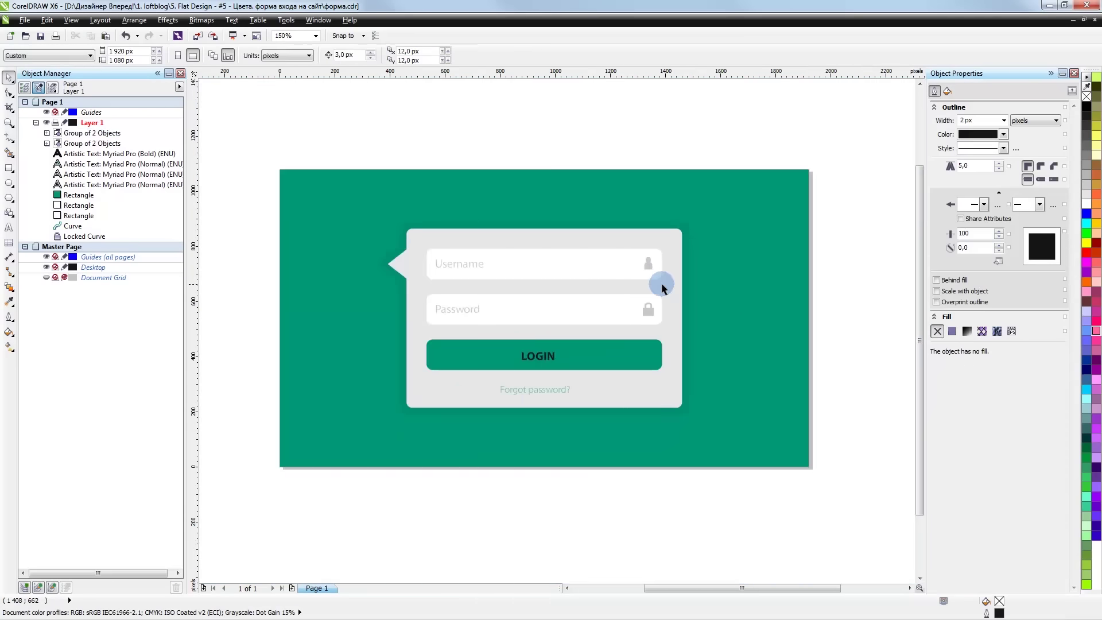
{"action": "scroll", "coordinate": [661, 289], "scroll_direction": "up", "scroll_amount": 2}
{"action": "left_click", "coordinate": [644, 358], "text": "shift"}
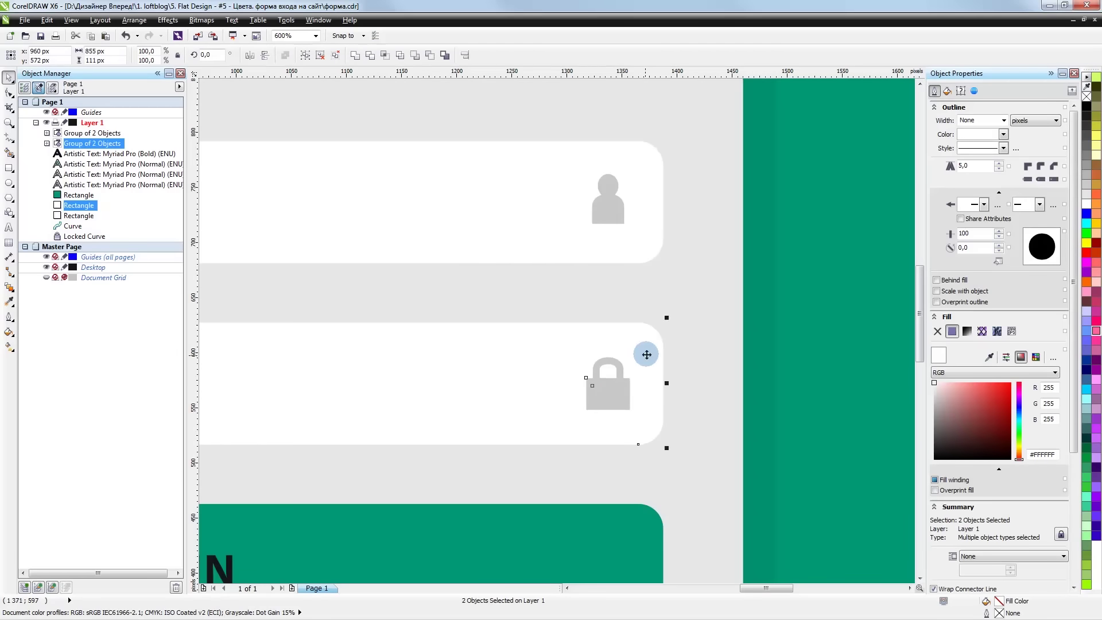
{"action": "left_click", "coordinate": [606, 203]}
{"action": "left_click", "coordinate": [603, 244], "text": "shift"}
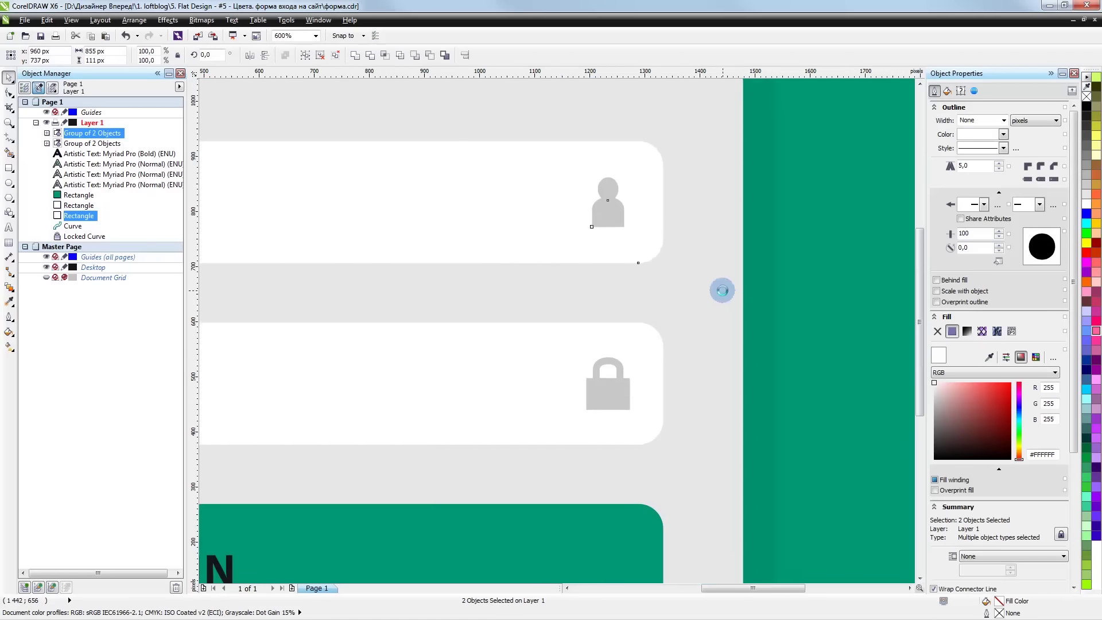
{"action": "scroll", "coordinate": [721, 289], "scroll_direction": "down", "scroll_amount": 1}
{"action": "left_click", "coordinate": [325, 247]}
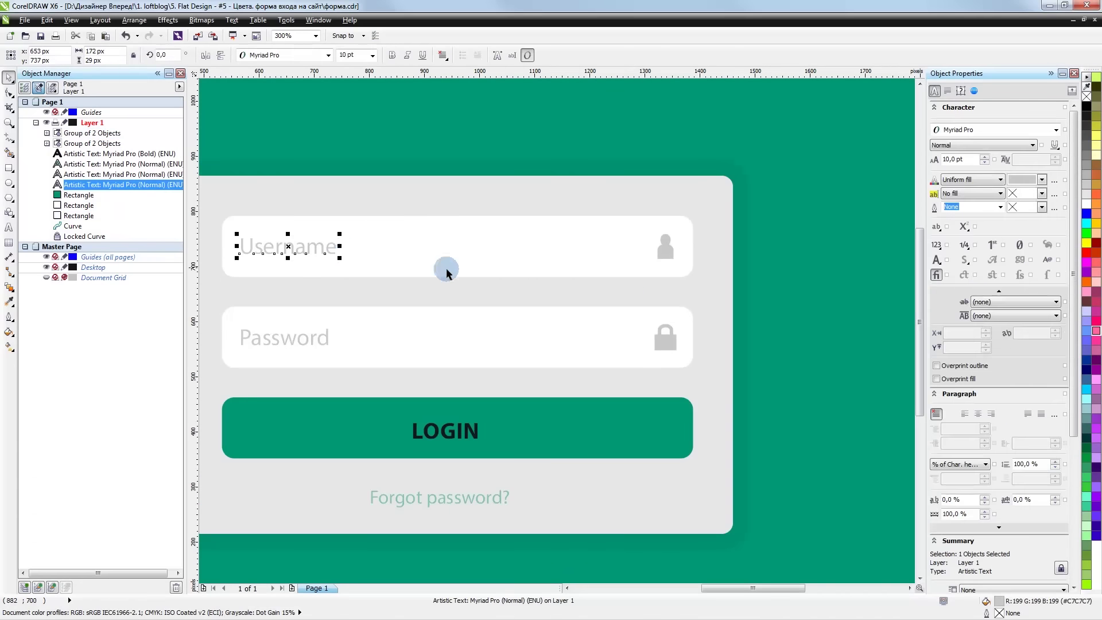
{"action": "left_click", "coordinate": [665, 255], "text": "shift"}
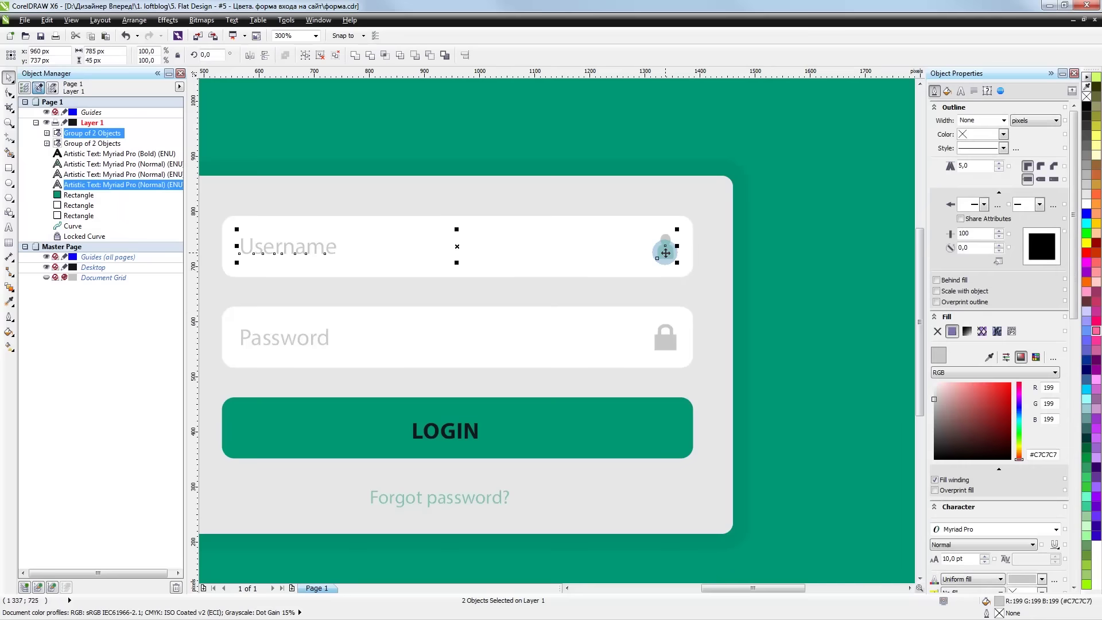
{"action": "left_click", "coordinate": [772, 307]}
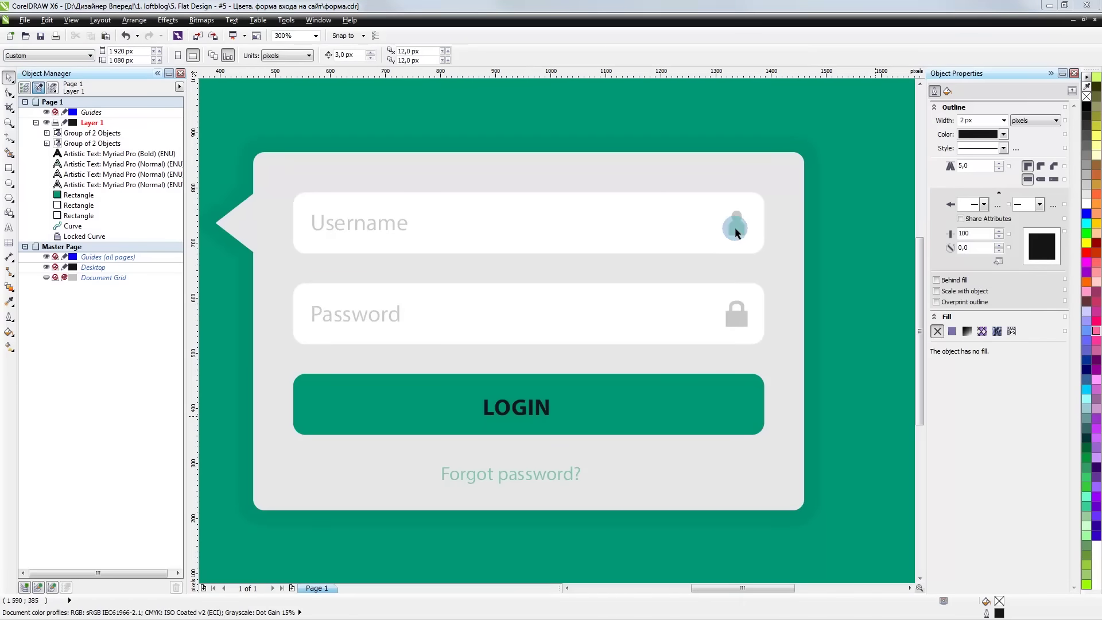
- Group the Username text with the person icon and the Password text with the lock icon
{"action": "left_click", "coordinate": [735, 225]}
{"action": "left_click", "coordinate": [400, 224], "text": "shift"}
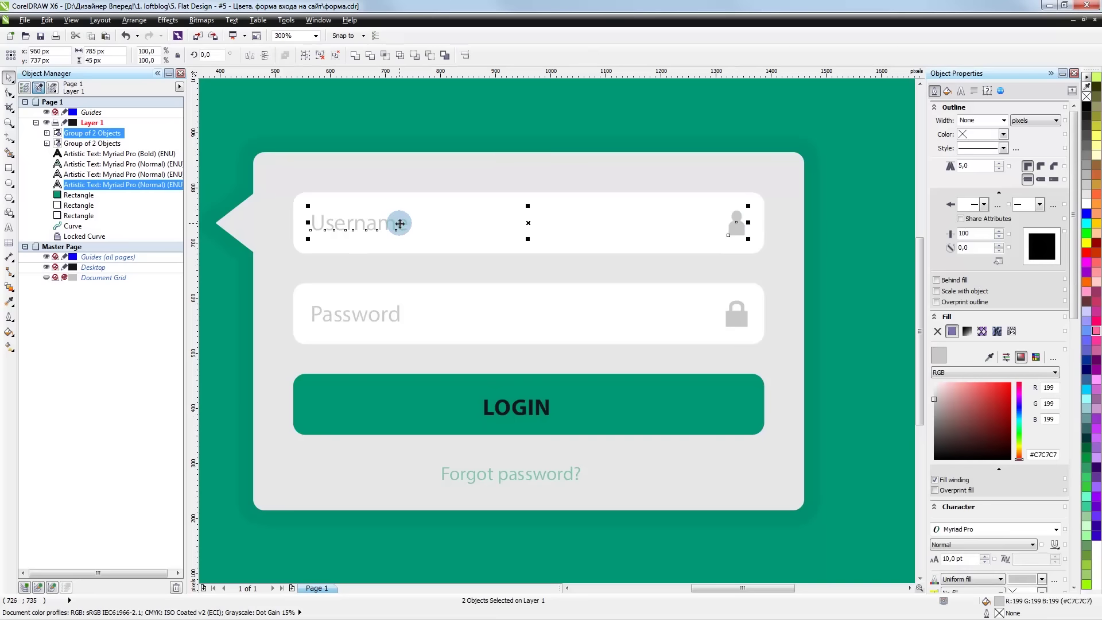
{"action": "key", "text": "ctrl+g"}
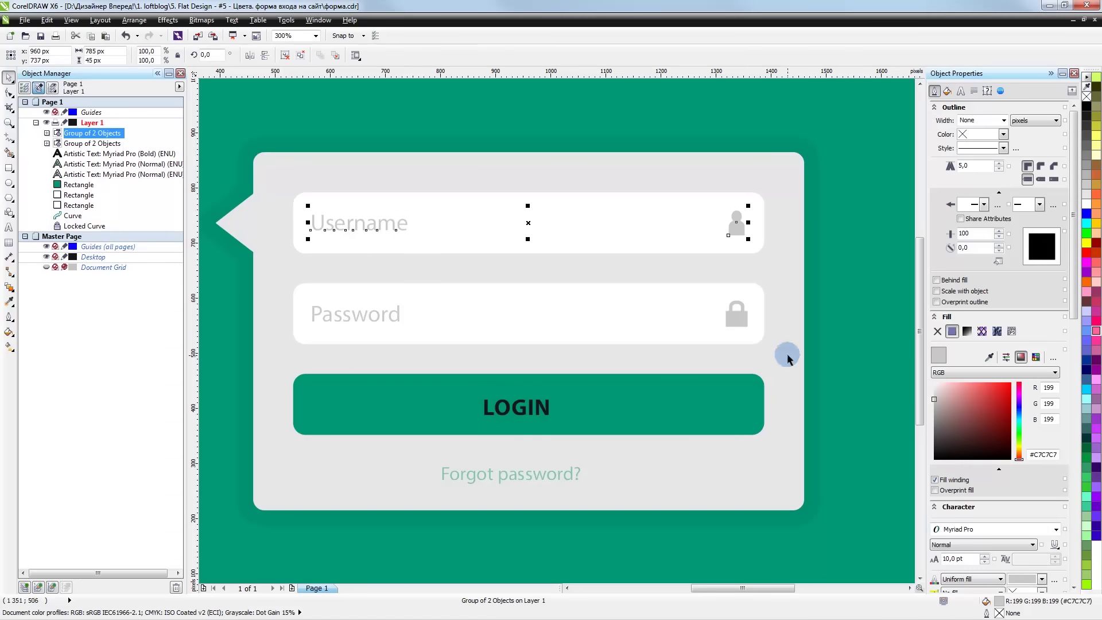
{"action": "left_click", "coordinate": [735, 313]}
{"action": "left_click", "coordinate": [394, 315], "text": "shift"}
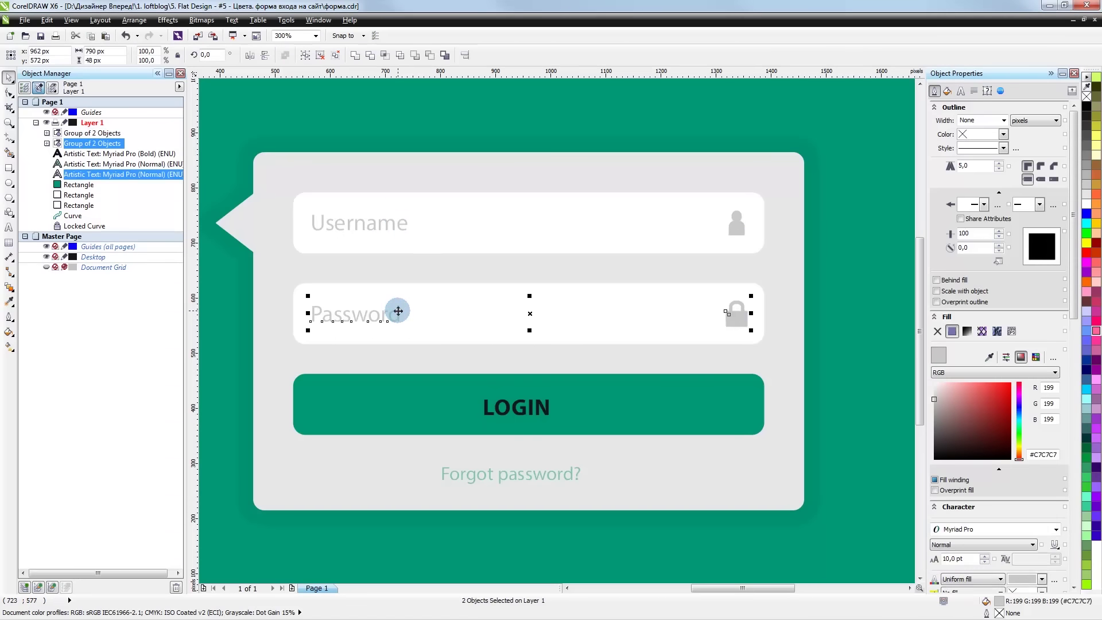
{"action": "key", "text": "ctrl+g"}
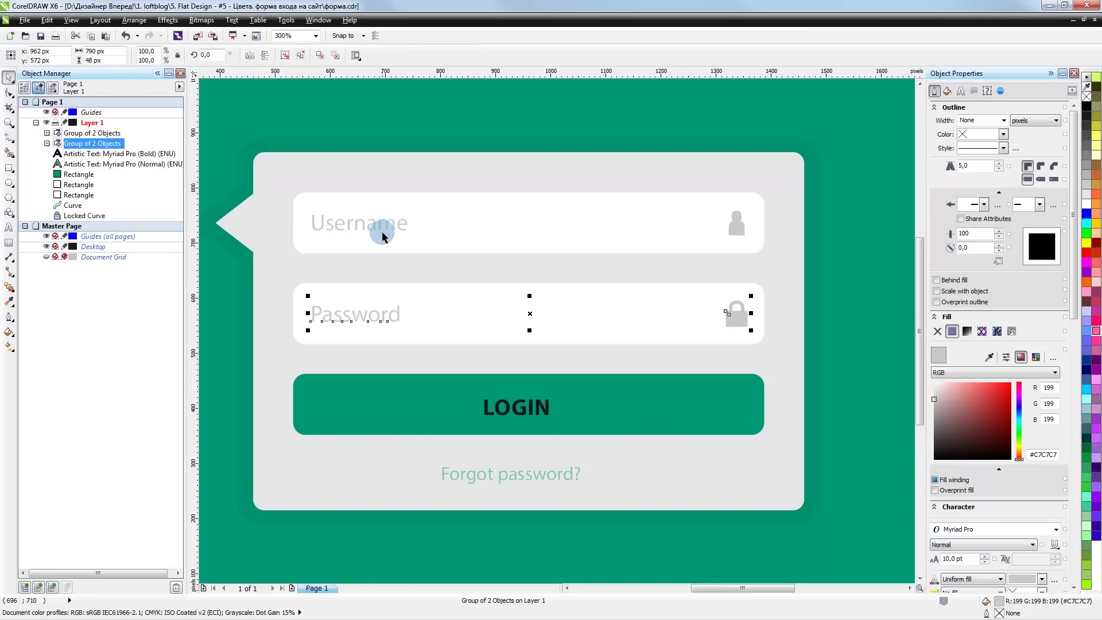
{"action": "left_click", "coordinate": [383, 224], "text": "shift"}
{"action": "left_click", "coordinate": [457, 225], "text": "shift"}
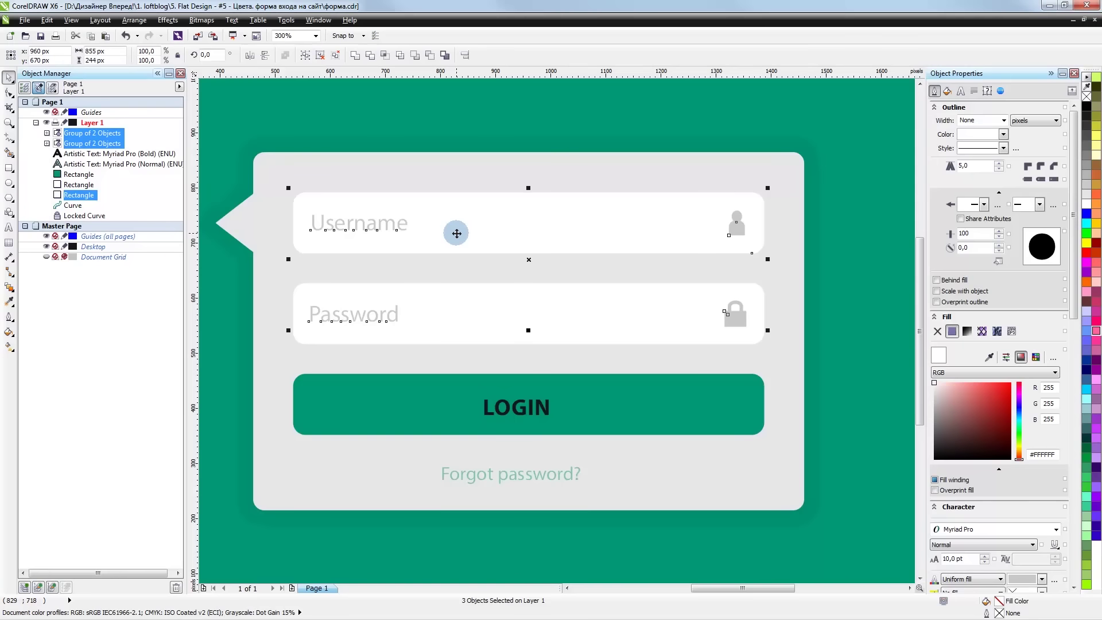
- Try nudging the label groups left, then undo the nudge
{"action": "key", "text": "l"}
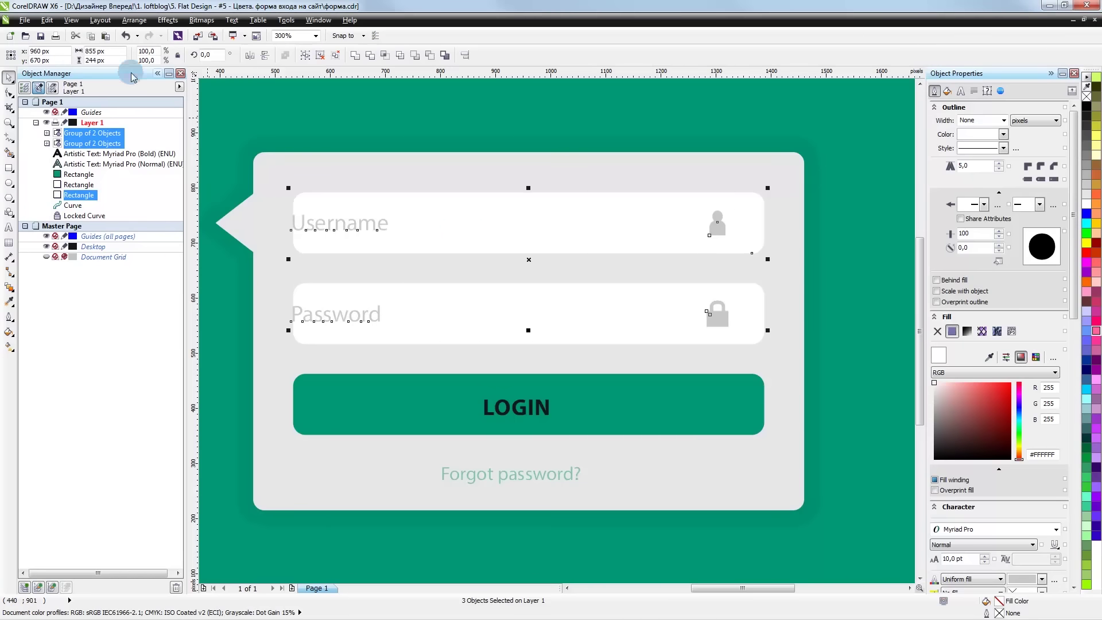
{"action": "left_click", "coordinate": [125, 35]}
{"action": "scroll", "coordinate": [452, 237], "scroll_direction": "down", "scroll_amount": 2}
{"action": "left_click", "coordinate": [520, 470]}
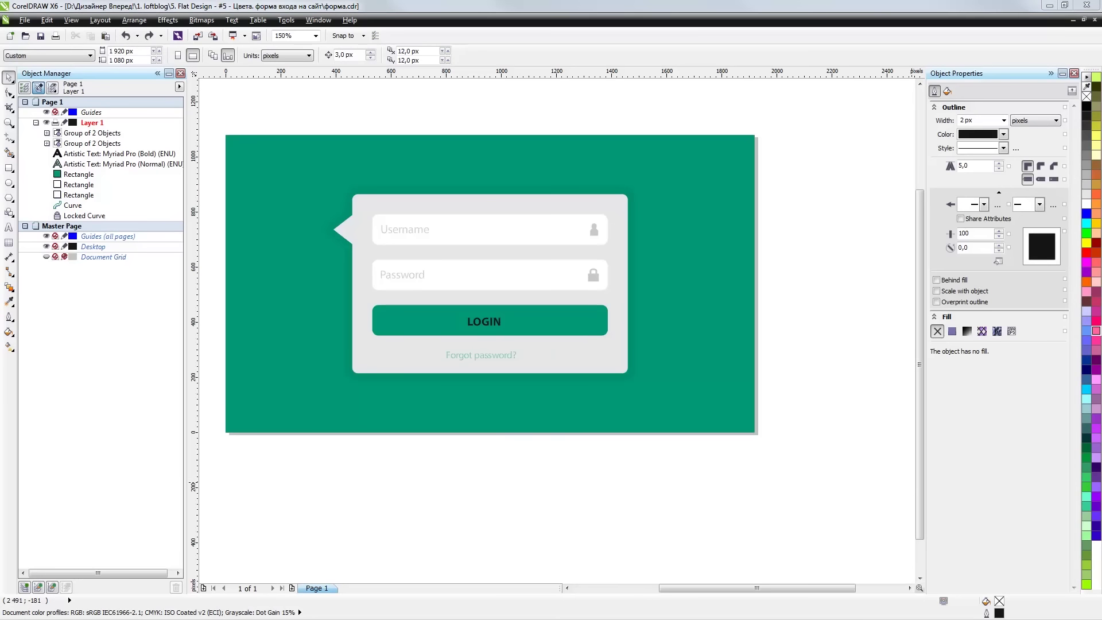
- Select the Username label group with its field box to check placement
{"action": "left_click", "coordinate": [418, 277]}
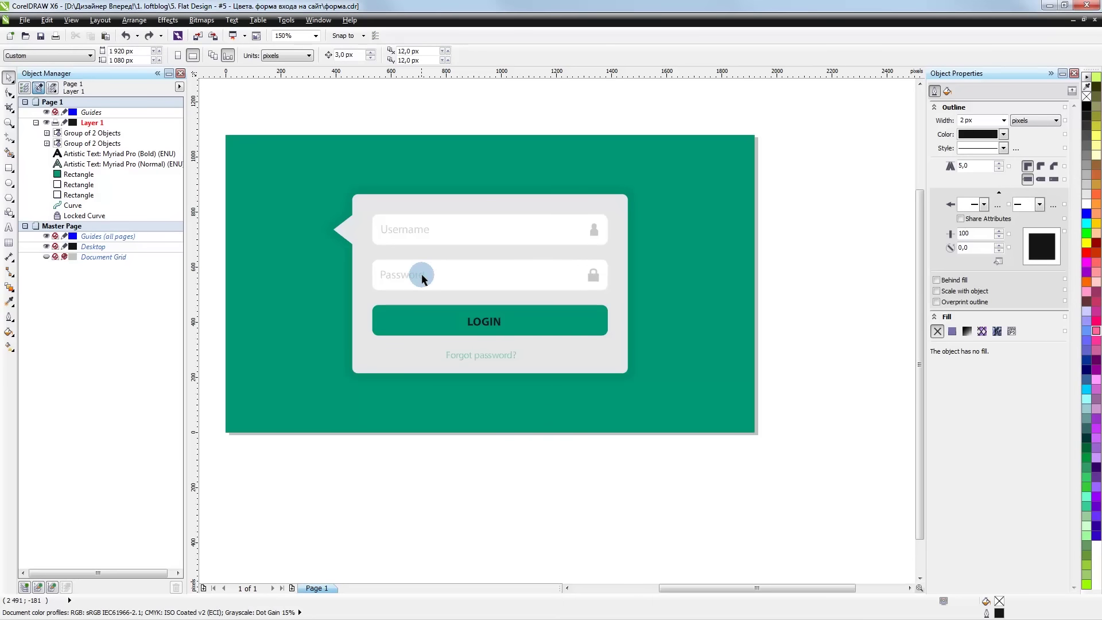
{"action": "scroll", "coordinate": [418, 253], "scroll_direction": "up", "scroll_amount": 2}
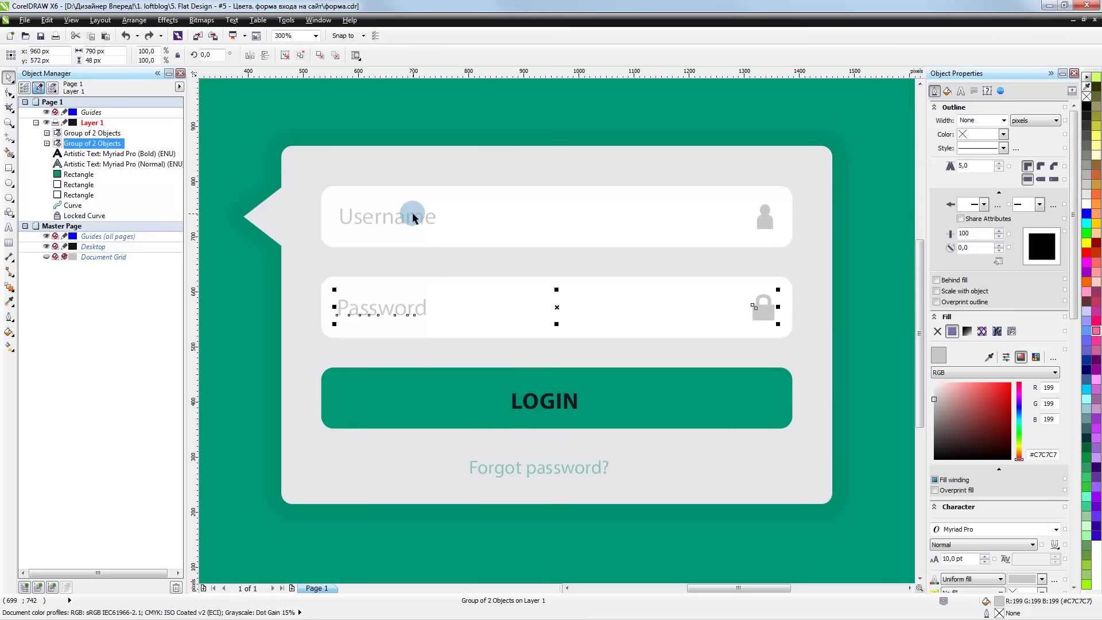
{"action": "left_click", "coordinate": [412, 217]}
{"action": "left_click", "coordinate": [483, 226], "text": "shift"}
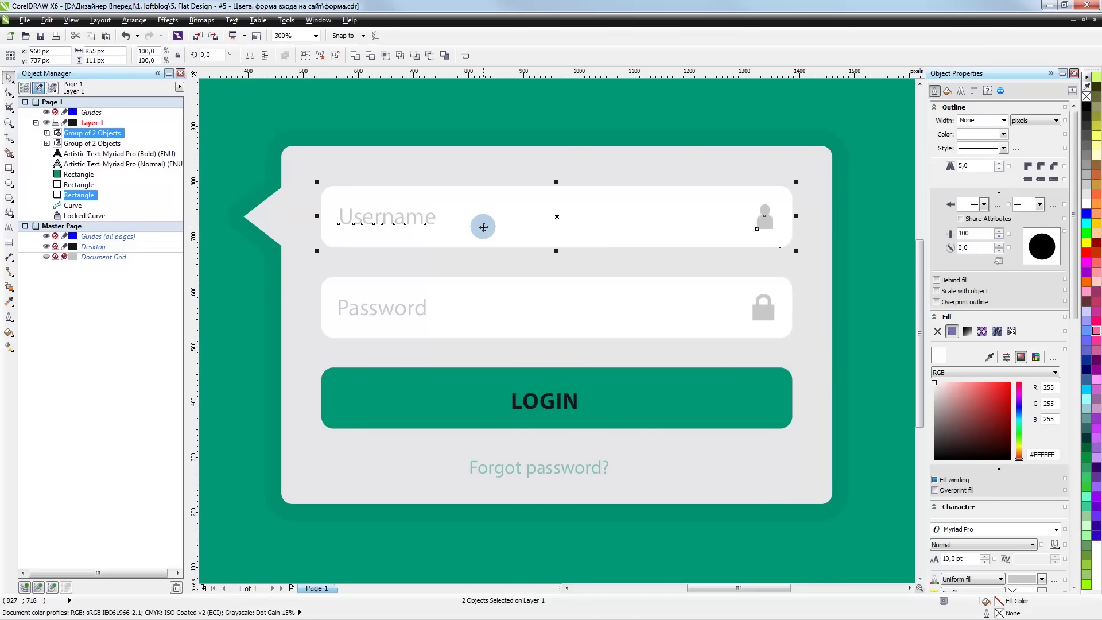
{"action": "scroll", "coordinate": [484, 227], "scroll_direction": "down", "scroll_amount": 2}
{"action": "key", "text": "Escape"}
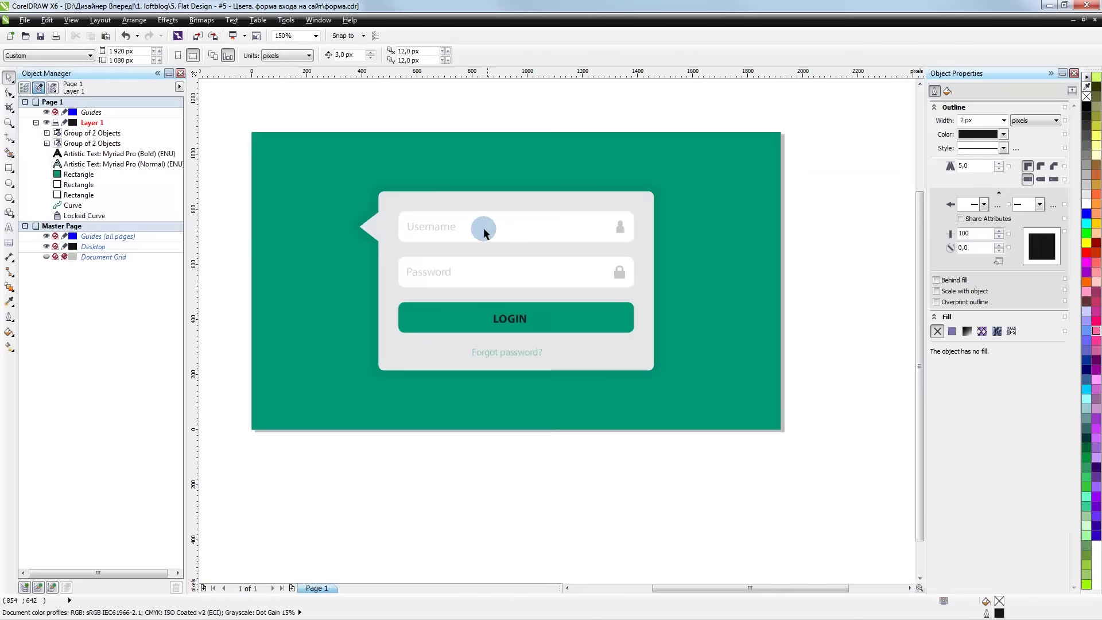
{"action": "scroll", "coordinate": [483, 227], "scroll_direction": "up", "scroll_amount": 2}
- Inspect the Username and Password groups through their right-click menus
{"action": "right_click", "coordinate": [422, 224]}
{"action": "left_click", "coordinate": [453, 274]}
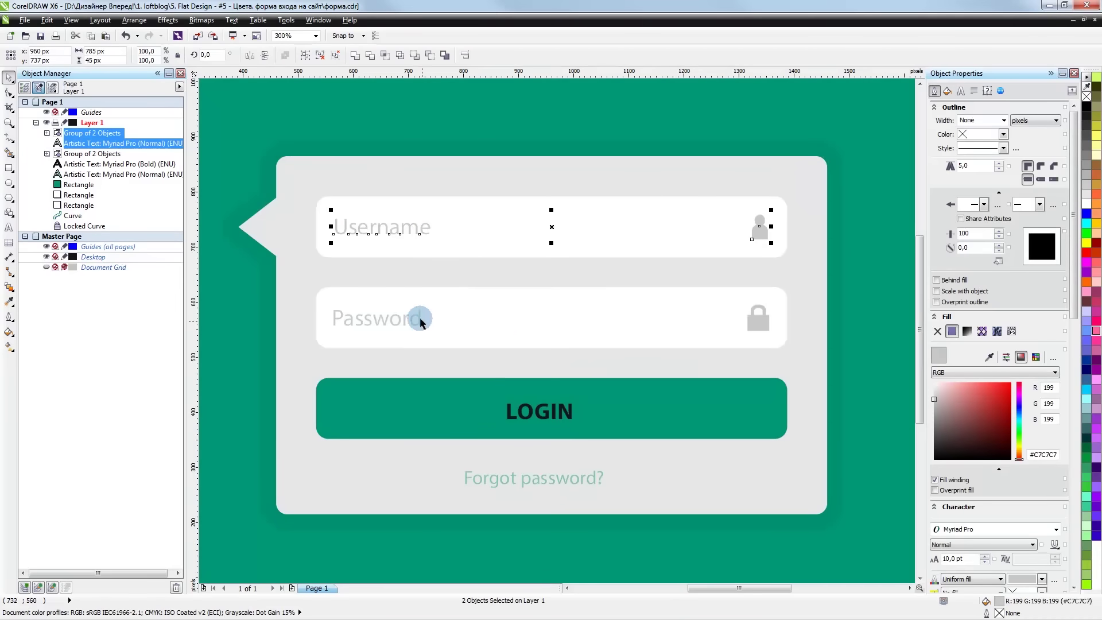
{"action": "left_click", "coordinate": [420, 321]}
{"action": "right_click", "coordinate": [419, 318]}
{"action": "left_click", "coordinate": [453, 367]}
{"action": "scroll", "coordinate": [501, 334], "scroll_direction": "down", "scroll_amount": 2}
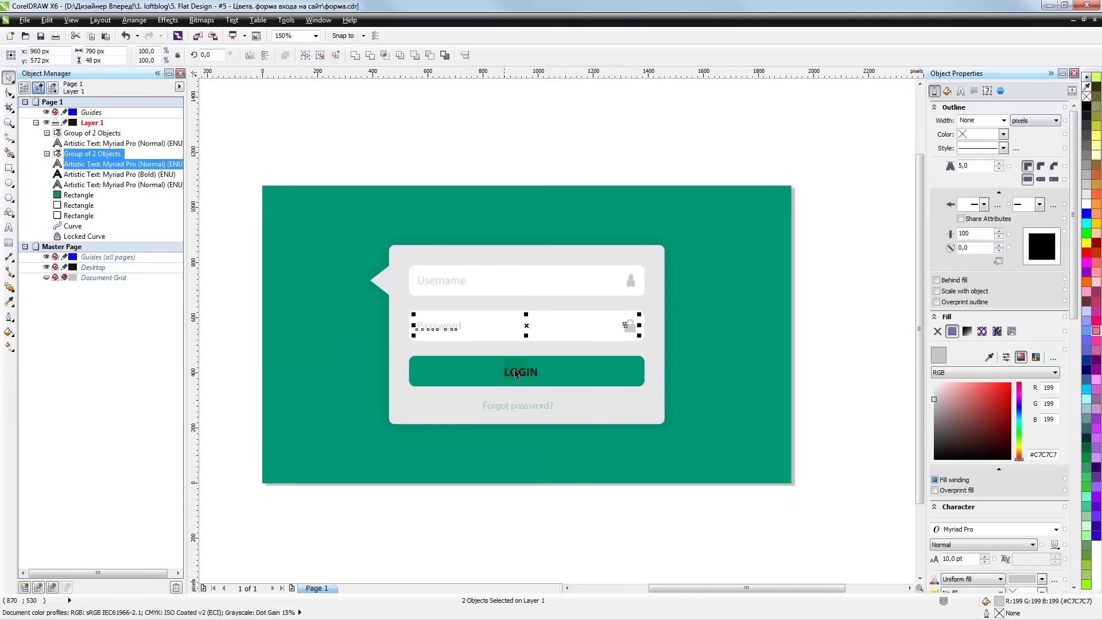
{"action": "scroll", "coordinate": [635, 315], "scroll_direction": "up", "scroll_amount": 2}
- Select the two field icons, then both placeholder texts, to compare positions
{"action": "left_click", "coordinate": [634, 318]}
{"action": "left_click", "coordinate": [636, 232], "text": "shift"}
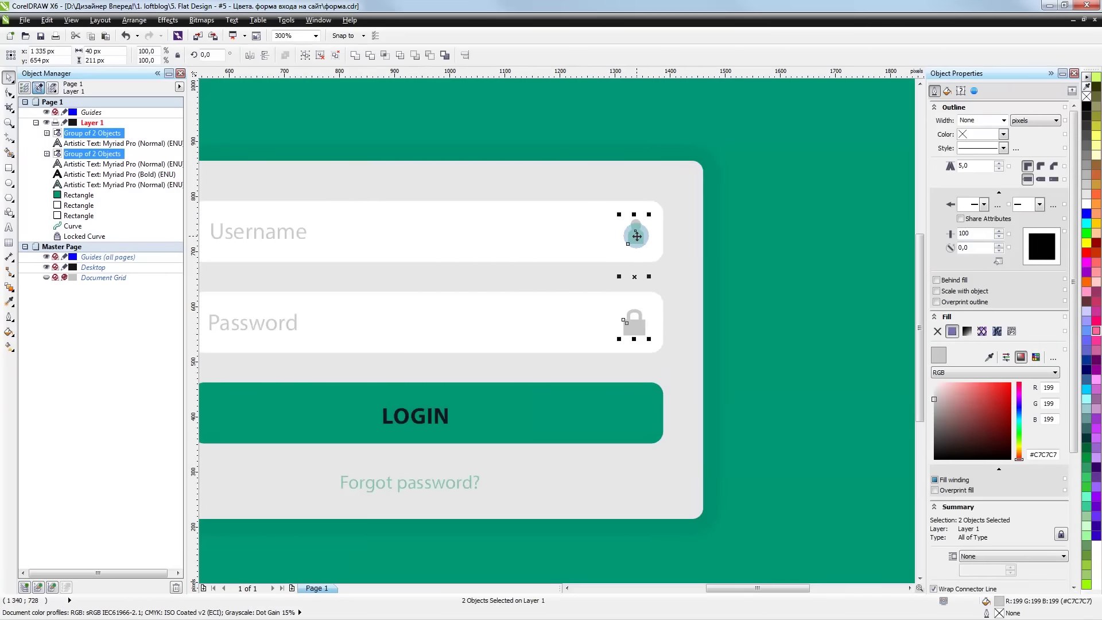
{"action": "scroll", "coordinate": [636, 240], "scroll_direction": "down", "scroll_amount": 2}
{"action": "scroll", "coordinate": [480, 282], "scroll_direction": "up", "scroll_amount": 2}
{"action": "left_click", "coordinate": [388, 295]}
{"action": "left_click", "coordinate": [451, 207], "text": "shift"}
{"action": "scroll", "coordinate": [457, 314], "scroll_direction": "down", "scroll_amount": 2}
{"action": "left_click", "coordinate": [278, 305]}
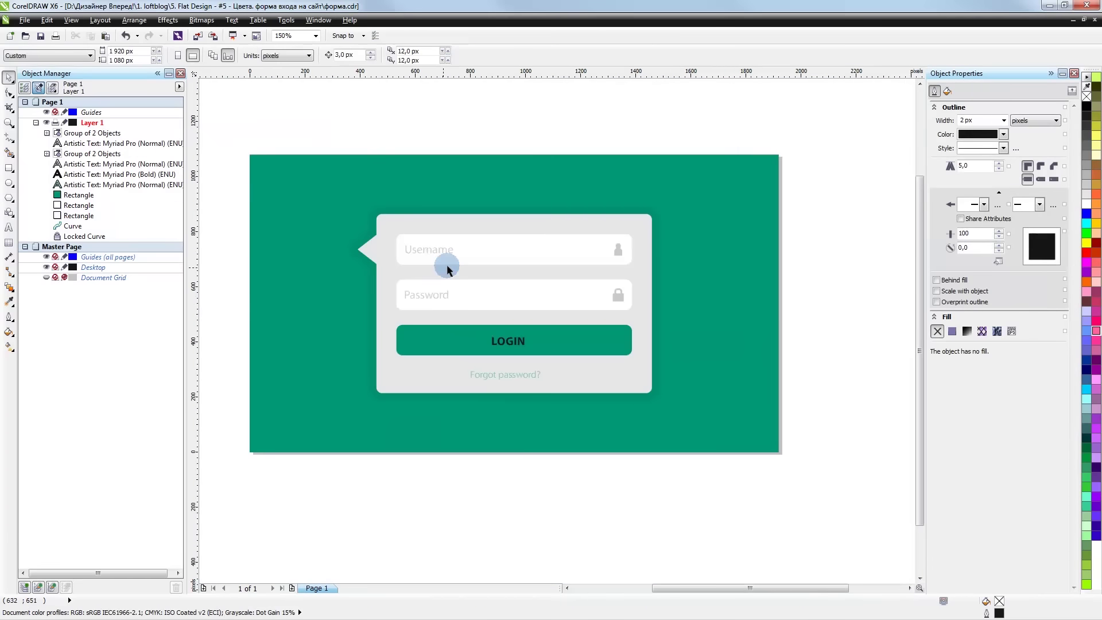
{"action": "scroll", "coordinate": [443, 261], "scroll_direction": "up", "scroll_amount": 2}
- Select both placeholder texts together and save the login form
{"action": "left_click", "coordinate": [434, 323]}
{"action": "left_click", "coordinate": [438, 231], "text": "shift"}
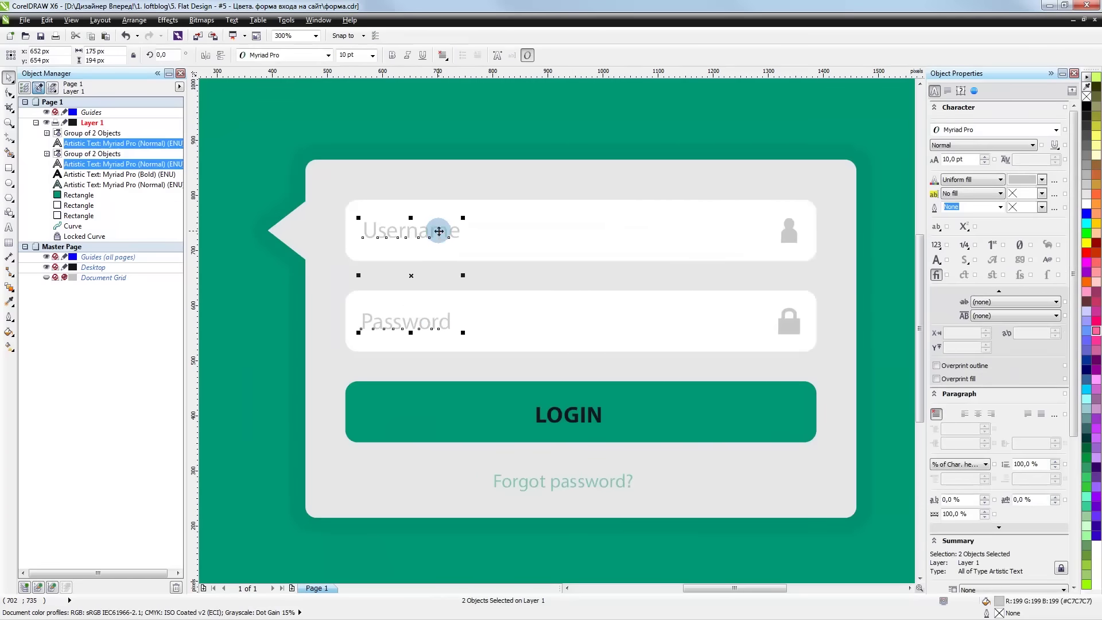
{"action": "scroll", "coordinate": [439, 273], "scroll_direction": "down", "scroll_amount": 2}
{"action": "scroll", "coordinate": [519, 279], "scroll_direction": "up", "scroll_amount": 2}
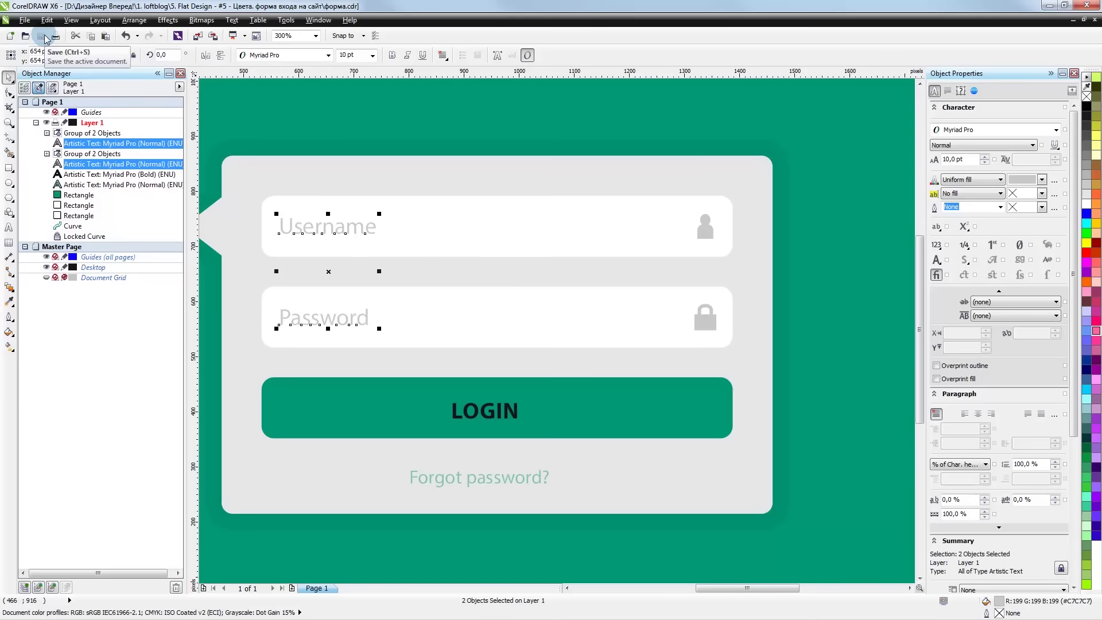
{"action": "left_click", "coordinate": [46, 39]}
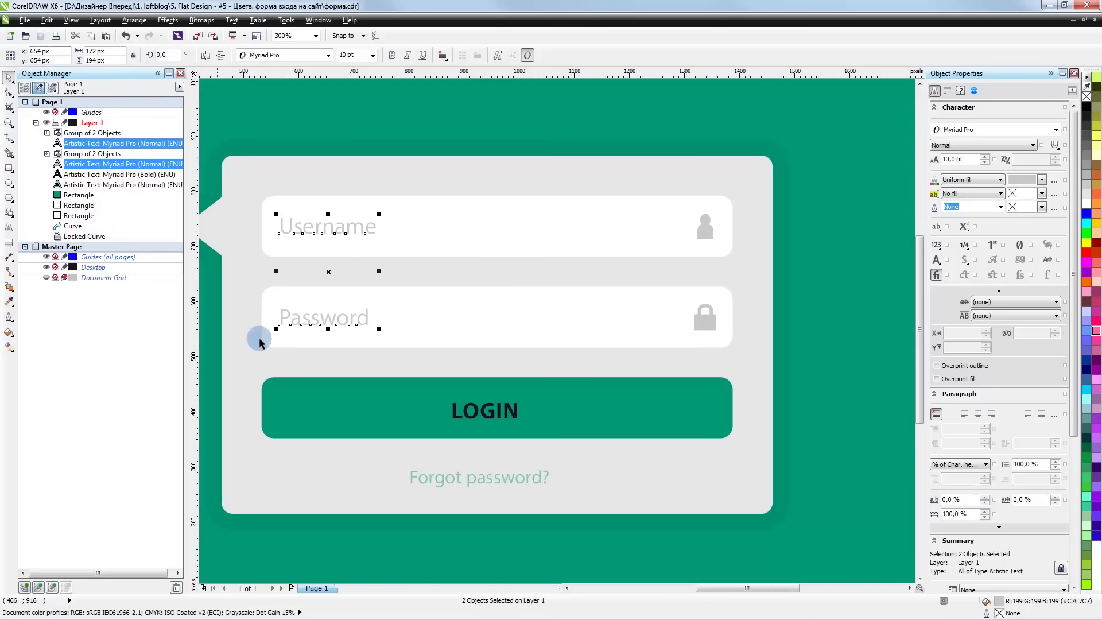
- Make the LOGIN text white and centre it on the green button
{"action": "left_click", "coordinate": [486, 419]}
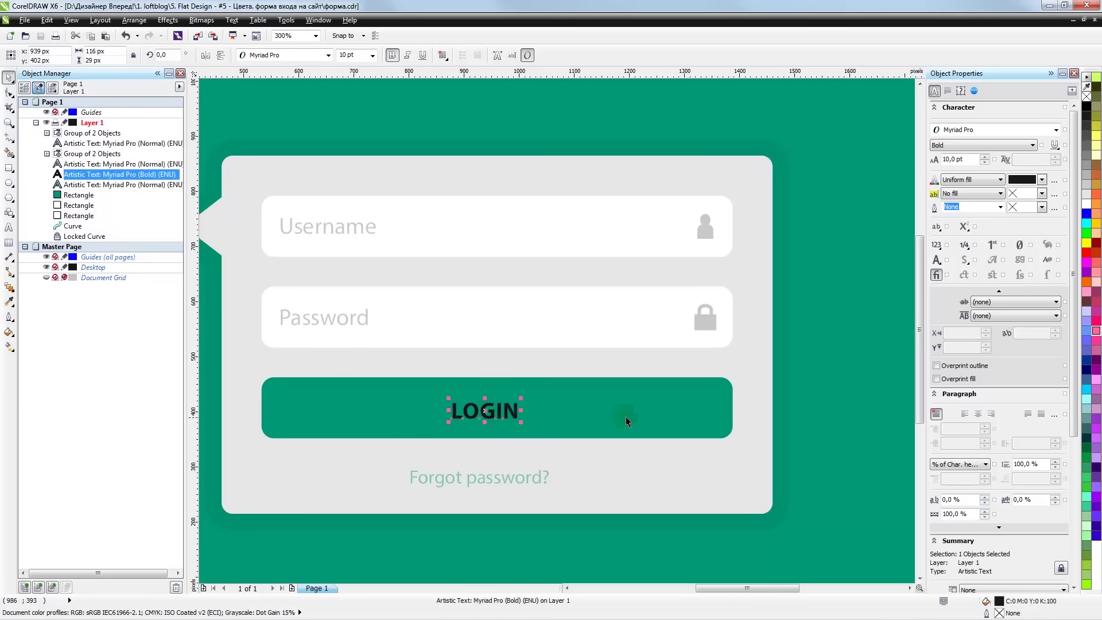
{"action": "left_click", "coordinate": [1085, 206]}
{"action": "left_click", "coordinate": [588, 413], "text": "shift"}
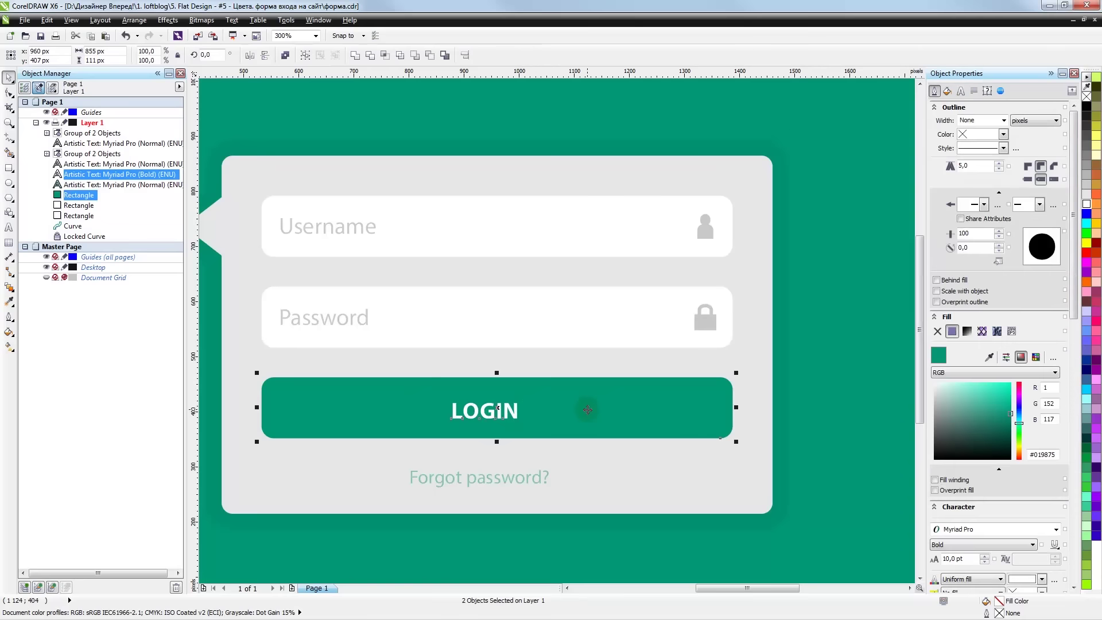
{"action": "key", "text": "c"}
{"action": "key", "text": "e"}
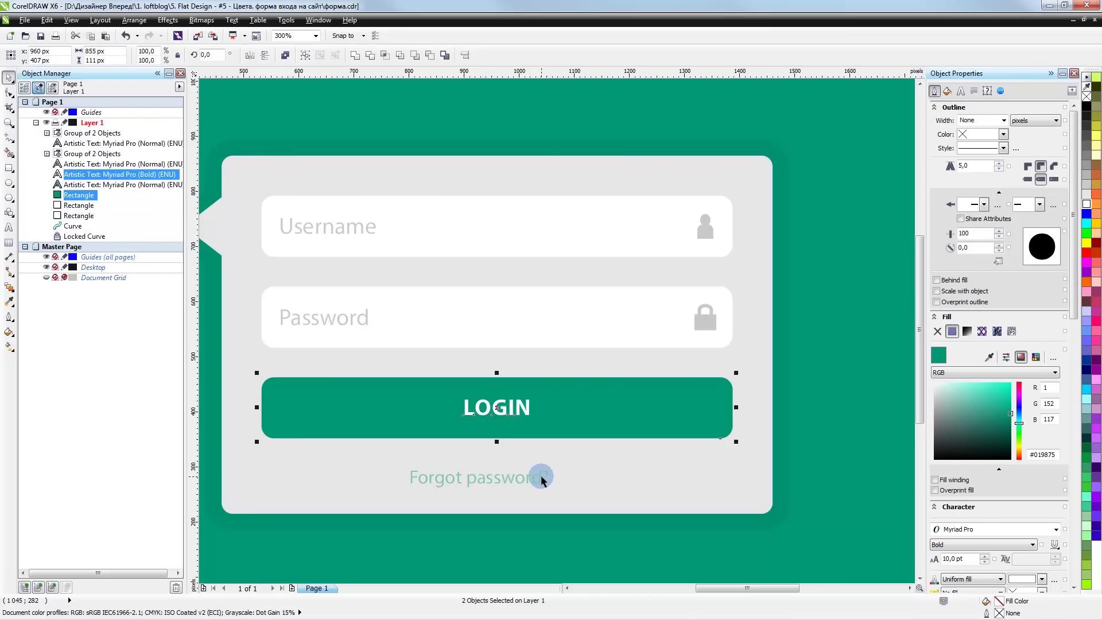
- Position the Forgot password? text centred horizontally beneath LOGIN
{"action": "left_click", "coordinate": [539, 477]}
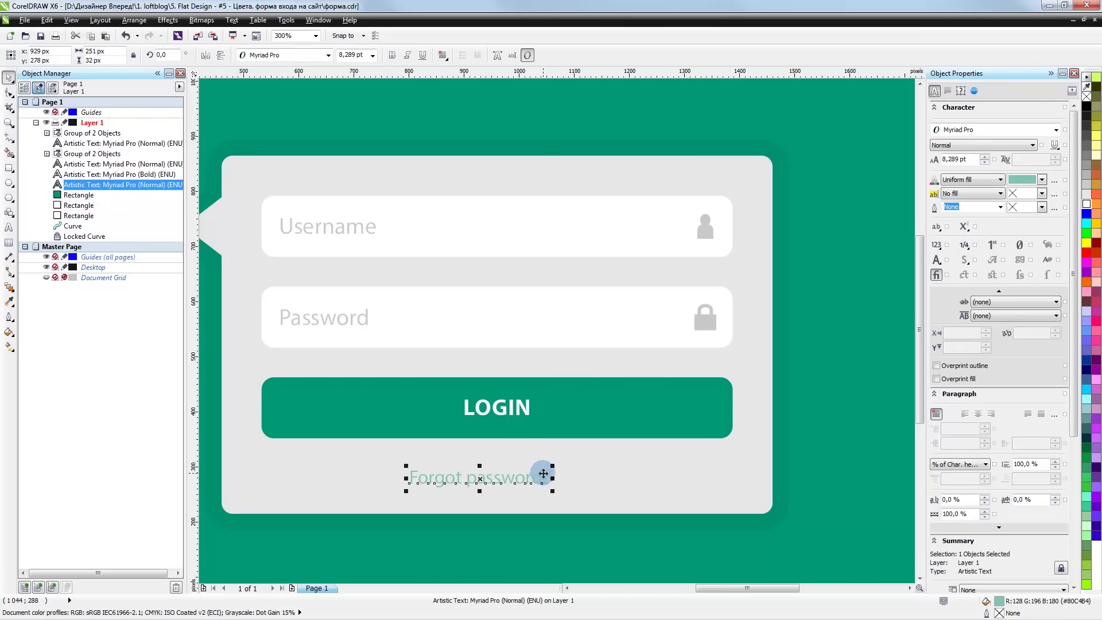
{"action": "scroll", "coordinate": [487, 477], "scroll_direction": "up", "scroll_amount": 2}
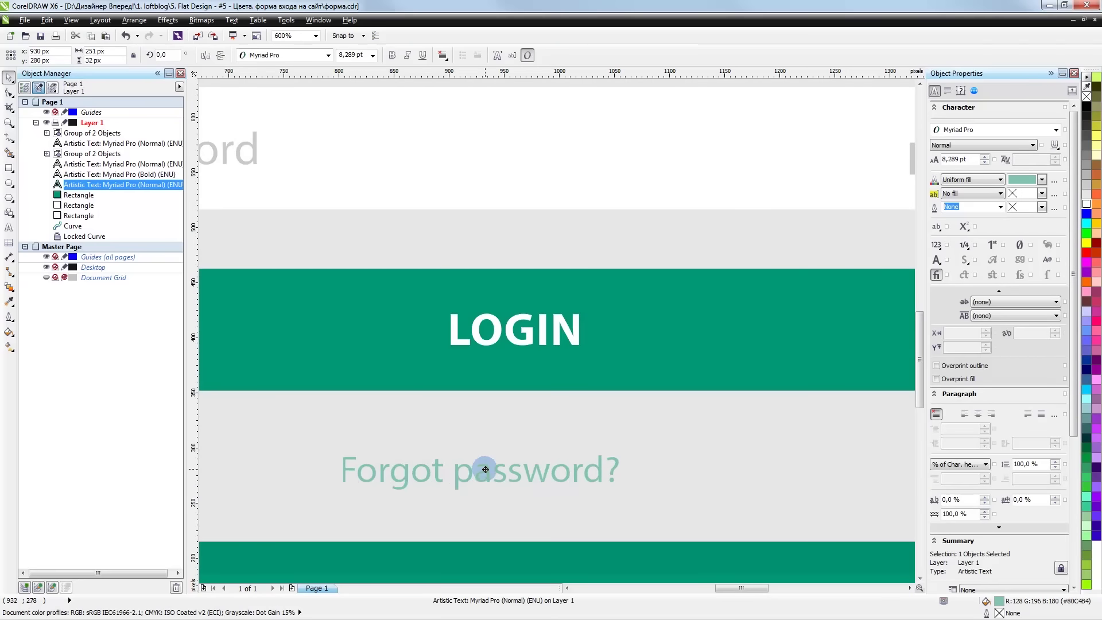
{"action": "left_click_drag", "start_coordinate": [487, 469], "coordinate": [487, 466]}
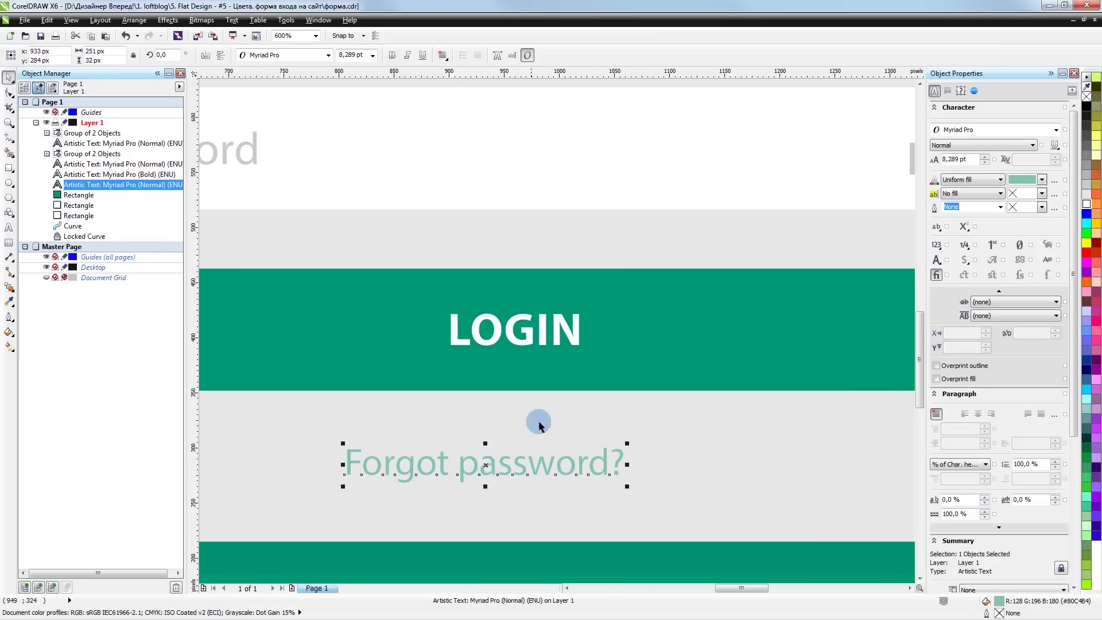
{"action": "left_click", "coordinate": [498, 332], "text": "shift"}
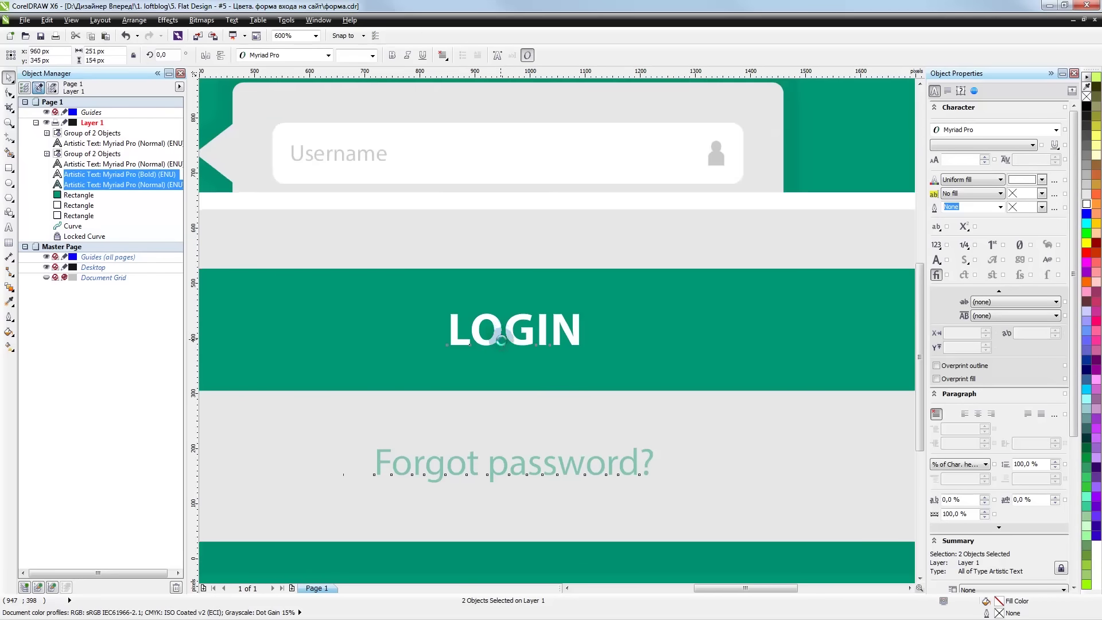
{"action": "scroll", "coordinate": [499, 332], "scroll_direction": "down", "scroll_amount": 2}
{"action": "scroll", "coordinate": [504, 373], "scroll_direction": "down", "scroll_amount": 2}
{"action": "left_click", "coordinate": [601, 523]}
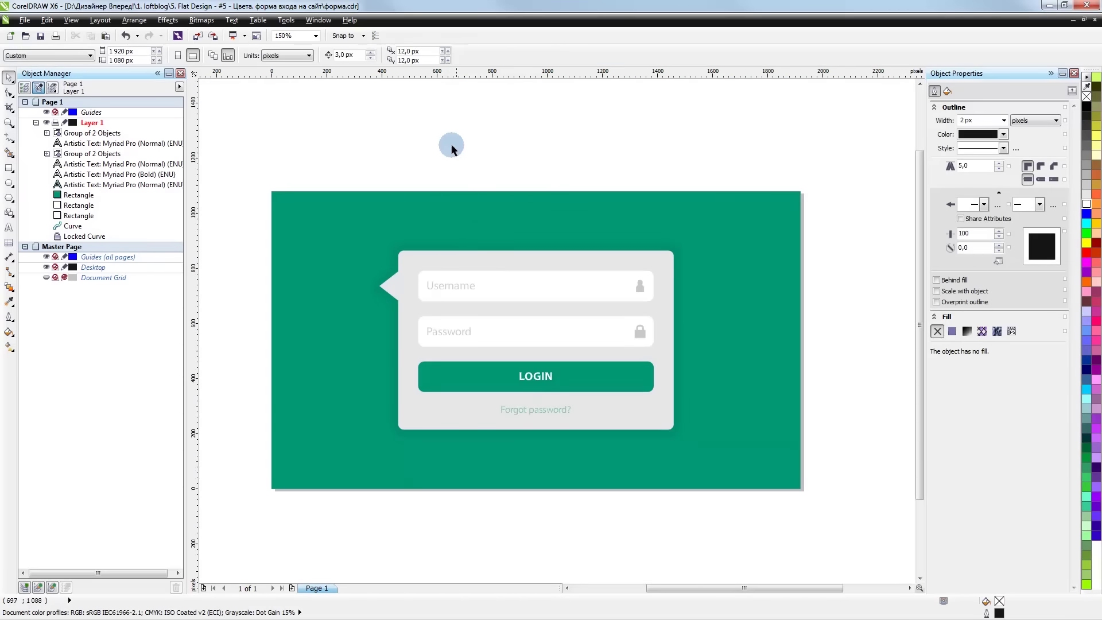
- Fit the whole page in view, save the document, and undo the last change
{"action": "key", "text": "shift+F4"}
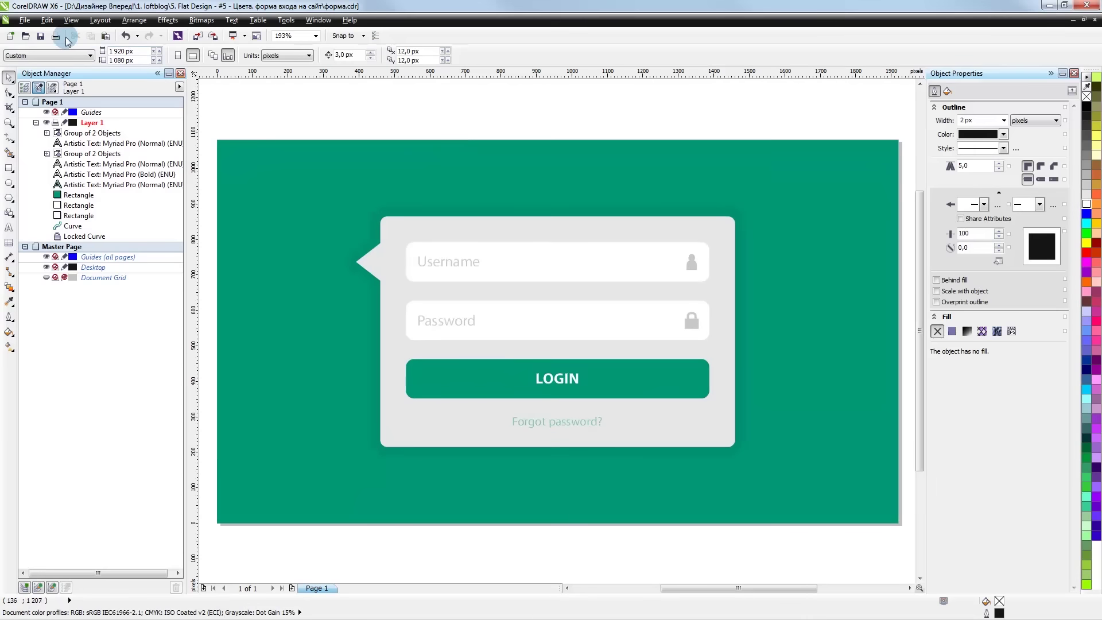
{"action": "key", "text": "ctrl+s"}
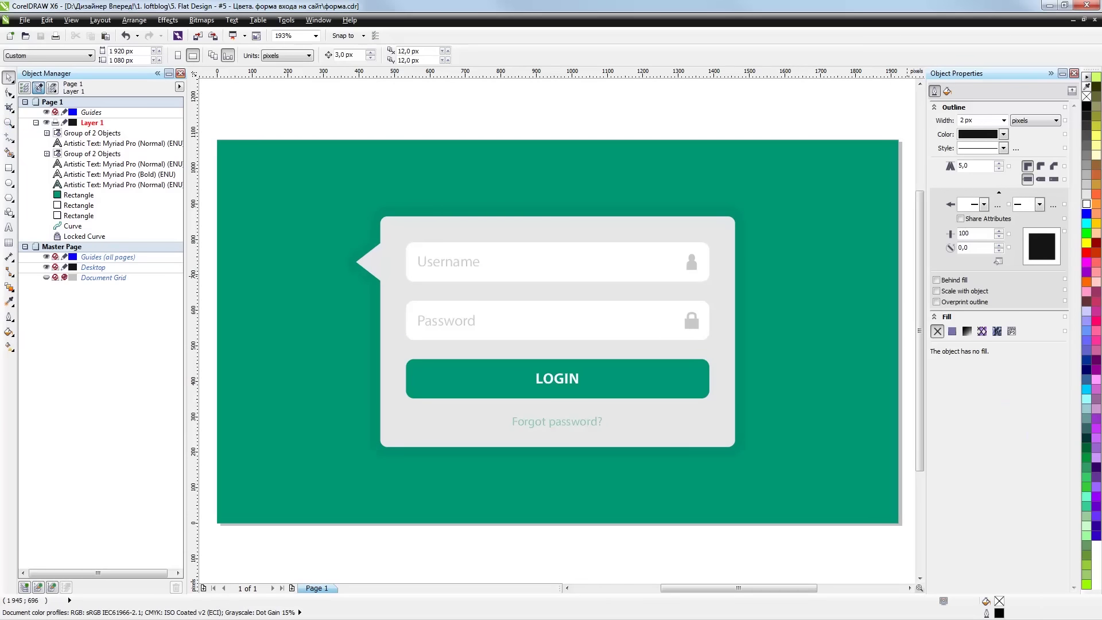
{"action": "key", "text": "ctrl+z"}
- Set a new outline width on the grey card shape
{"action": "left_click", "coordinate": [531, 217]}
{"action": "left_click", "coordinate": [987, 121]}
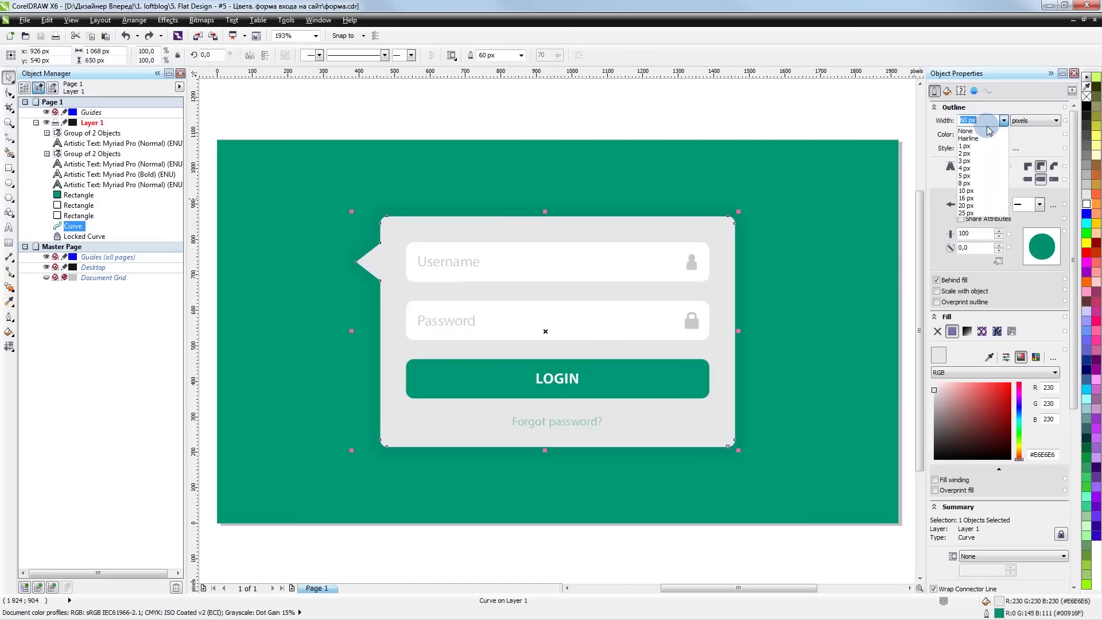
{"action": "left_click", "coordinate": [570, 180]}
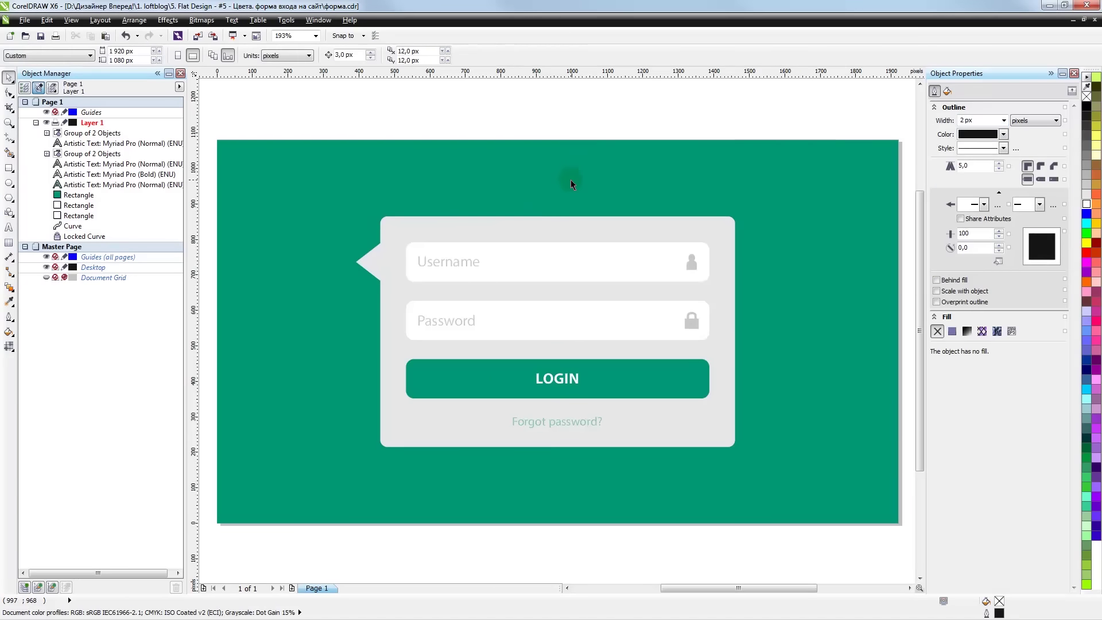
- Unlock the locked green background shape
{"action": "left_click", "coordinate": [9, 346]}
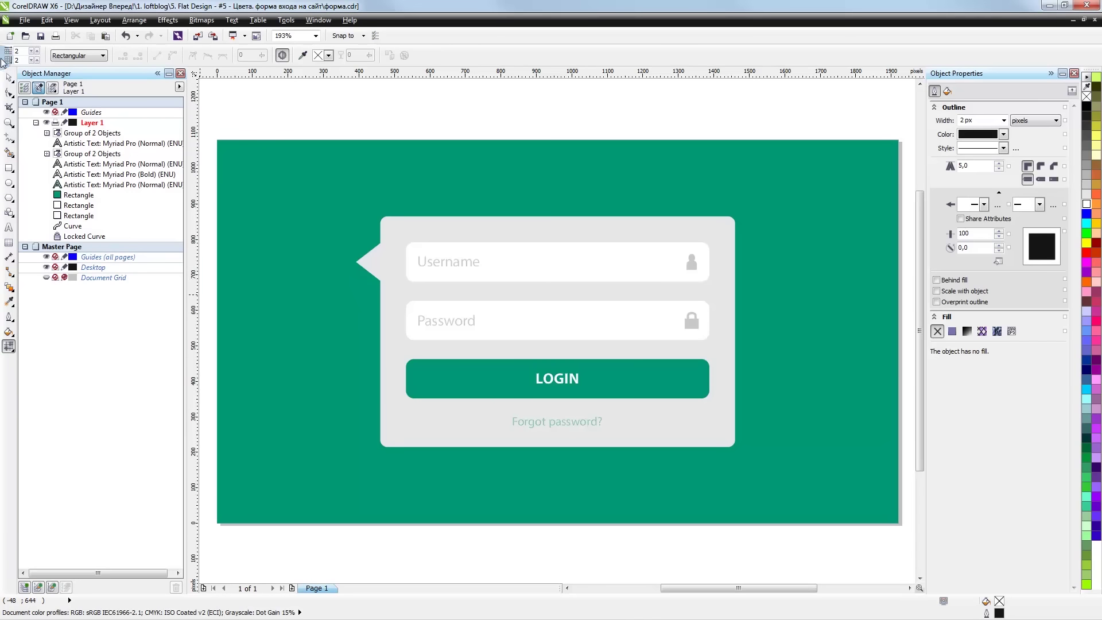
{"action": "left_click", "coordinate": [9, 76]}
{"action": "right_click", "coordinate": [363, 199]}
{"action": "left_click", "coordinate": [402, 202]}
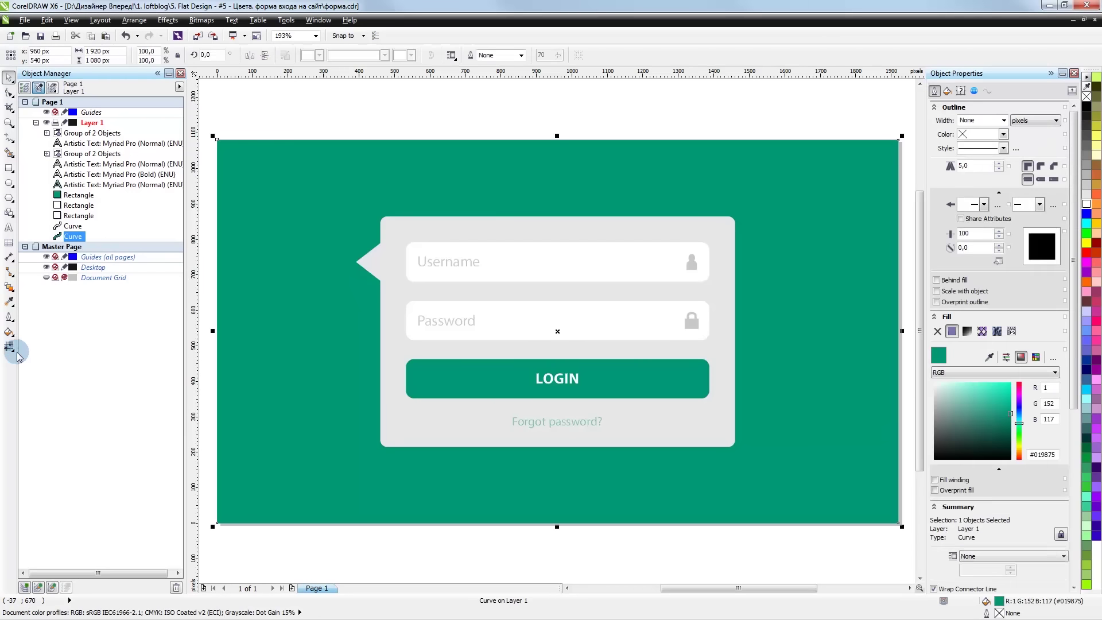
- Apply a mesh fill to the green background with a 12-column by 7-row grid
{"action": "left_click", "coordinate": [9, 346]}
{"action": "left_click", "coordinate": [36, 48]}
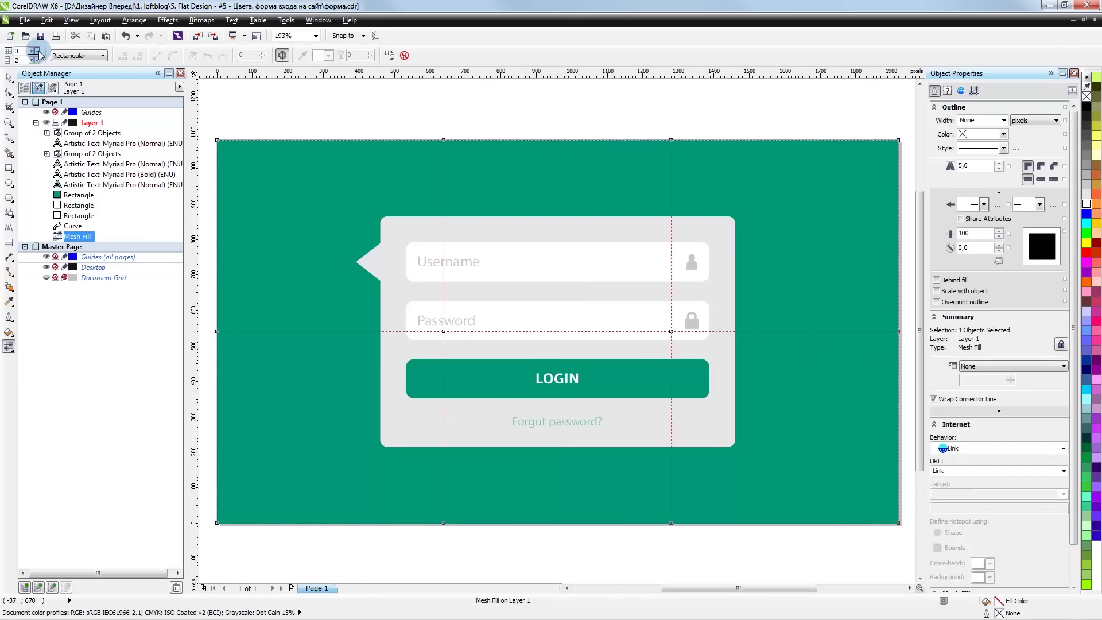
{"action": "left_click", "coordinate": [35, 48]}
{"action": "left_click", "coordinate": [36, 50]}
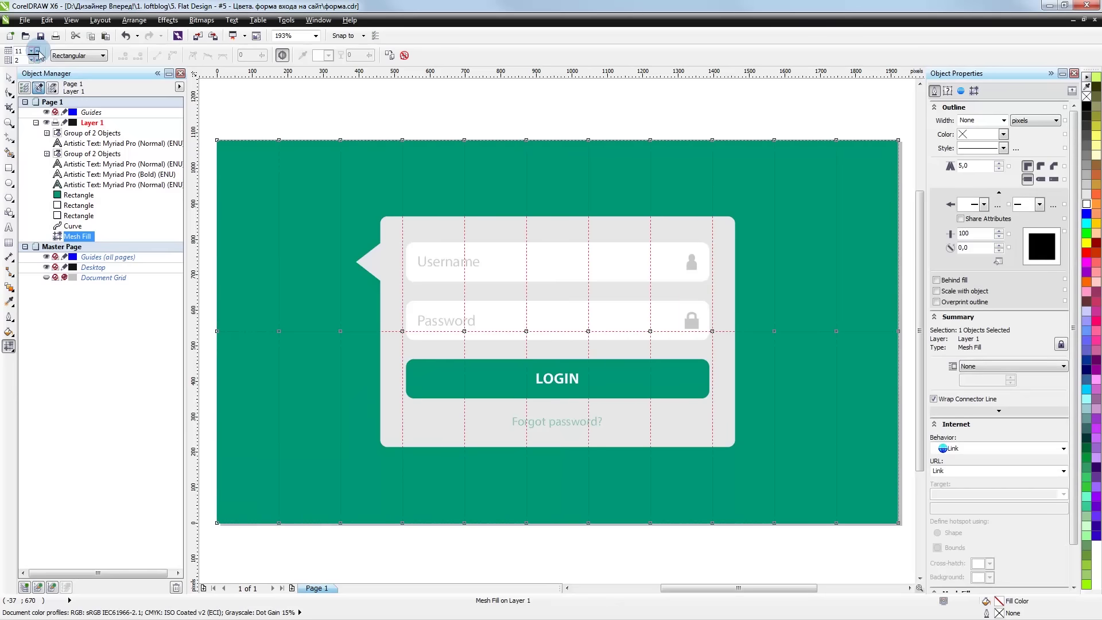
{"action": "left_click", "coordinate": [36, 50]}
{"action": "left_click", "coordinate": [37, 59]}
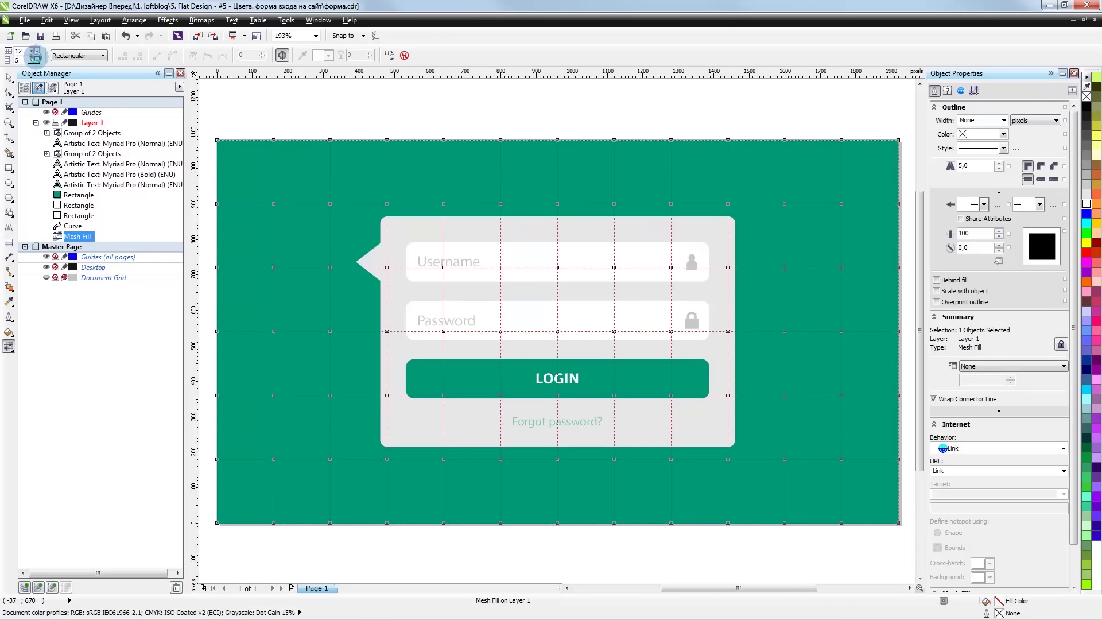
{"action": "left_click", "coordinate": [37, 59]}
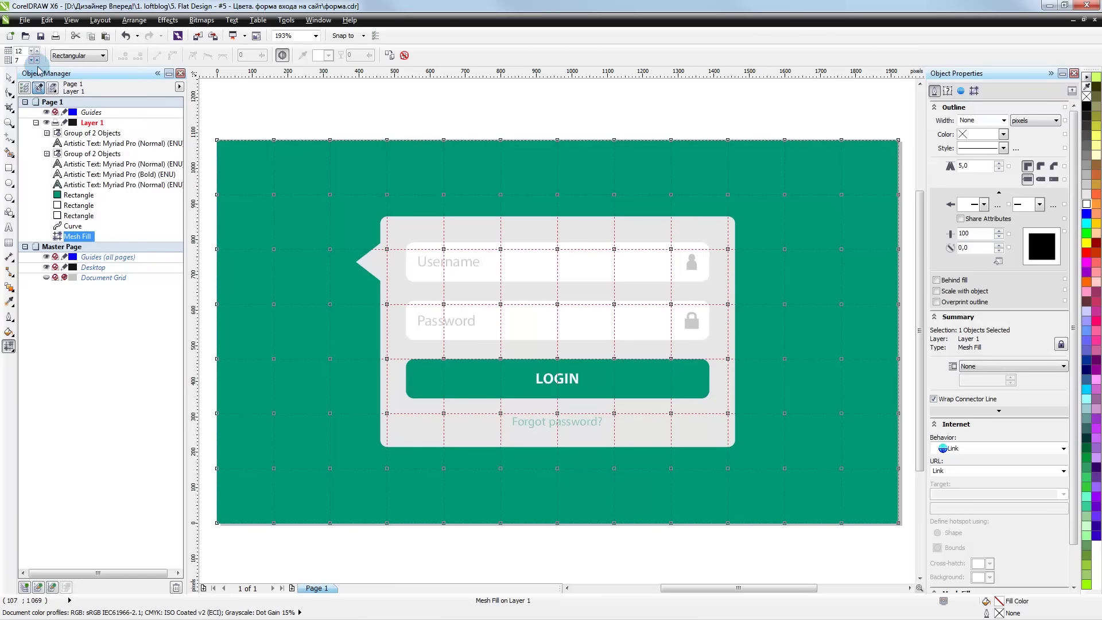
- Increase the background mesh to 15 columns and 8 rows
{"action": "left_click", "coordinate": [37, 59]}
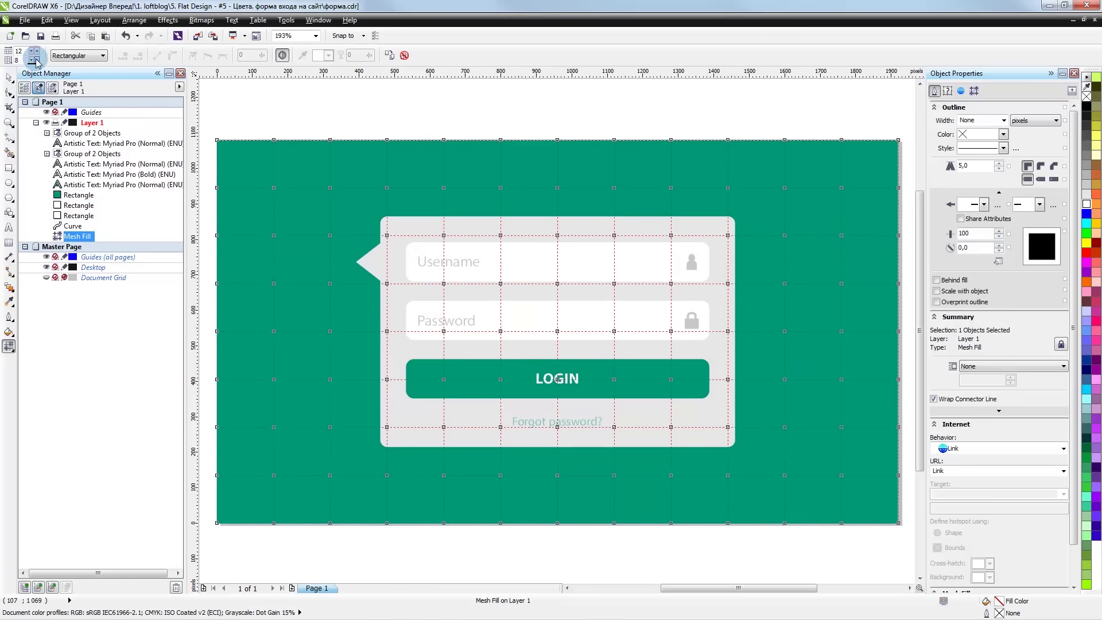
{"action": "left_click", "coordinate": [36, 52]}
{"action": "left_click", "coordinate": [35, 52]}
{"action": "left_click", "coordinate": [36, 52]}
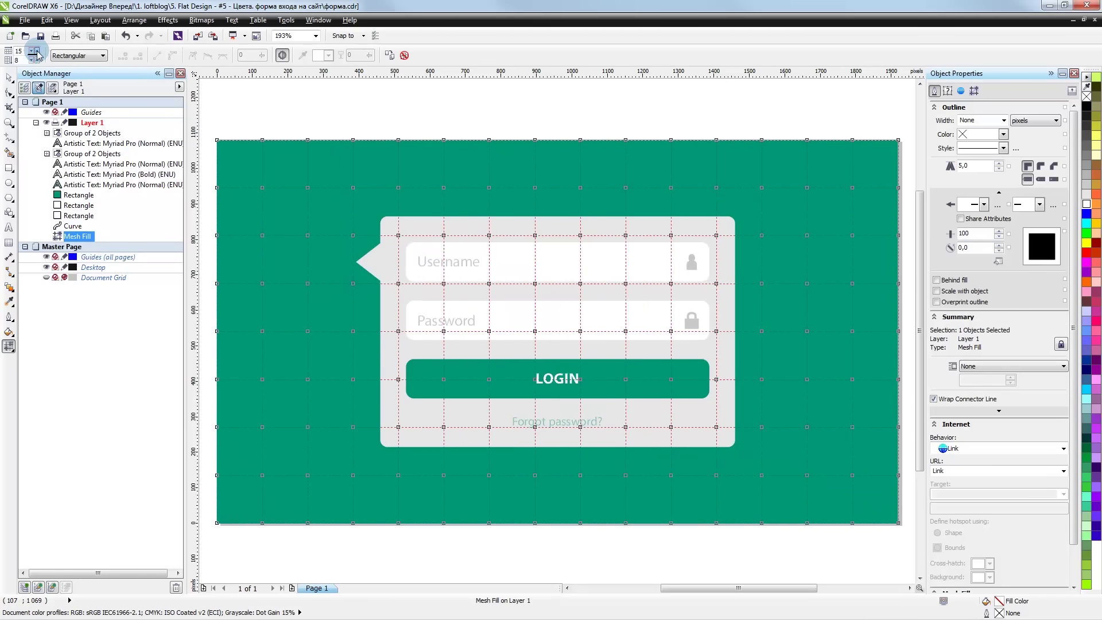
- Marquee-select the mesh nodes around the card and tint them a darker green via RGB
{"action": "mouse_move", "coordinate": [779, 483]}
{"action": "left_mouse_down"}
{"action": "mouse_move", "coordinate": [344, 212]}
{"action": "mouse_move", "coordinate": [339, 179]}
{"action": "left_mouse_up"}
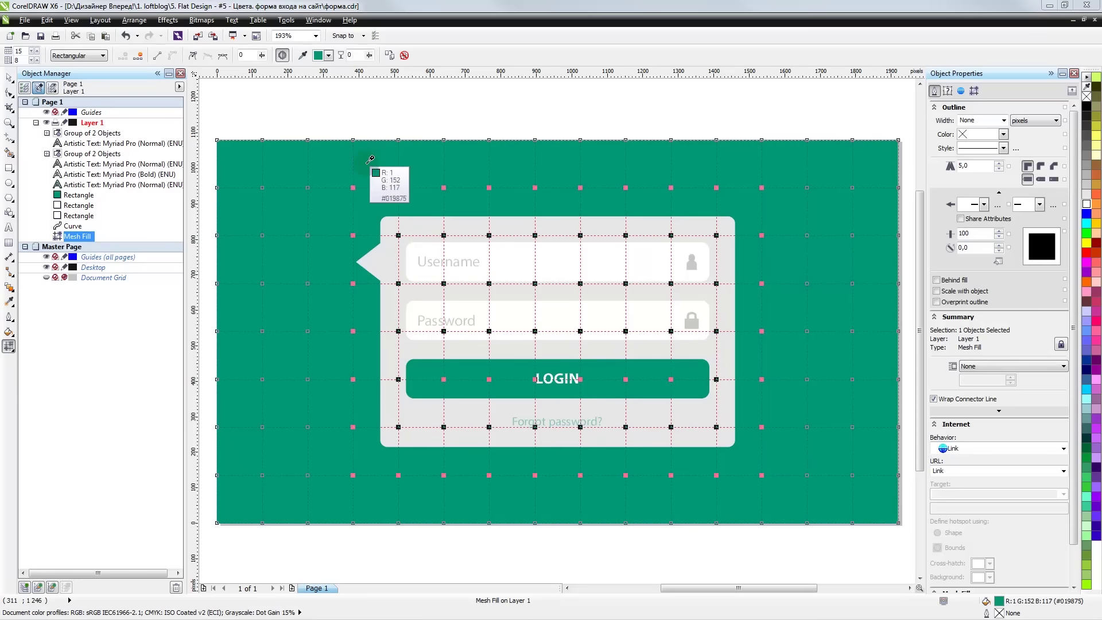
{"action": "left_click", "coordinate": [329, 55]}
{"action": "left_click", "coordinate": [342, 144]}
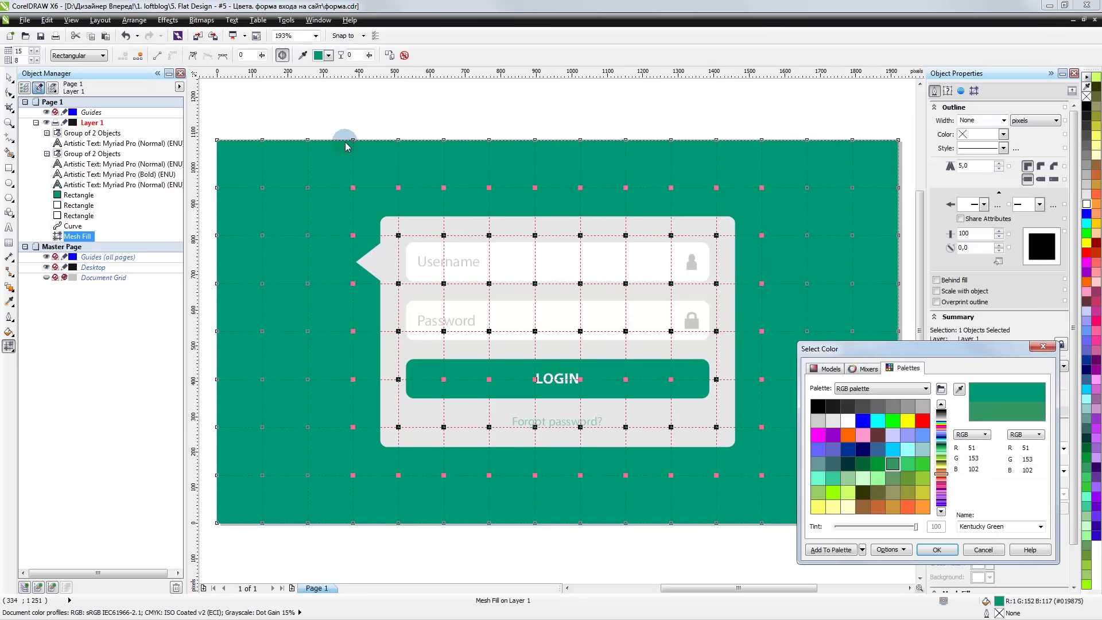
{"action": "left_click", "coordinate": [826, 368]}
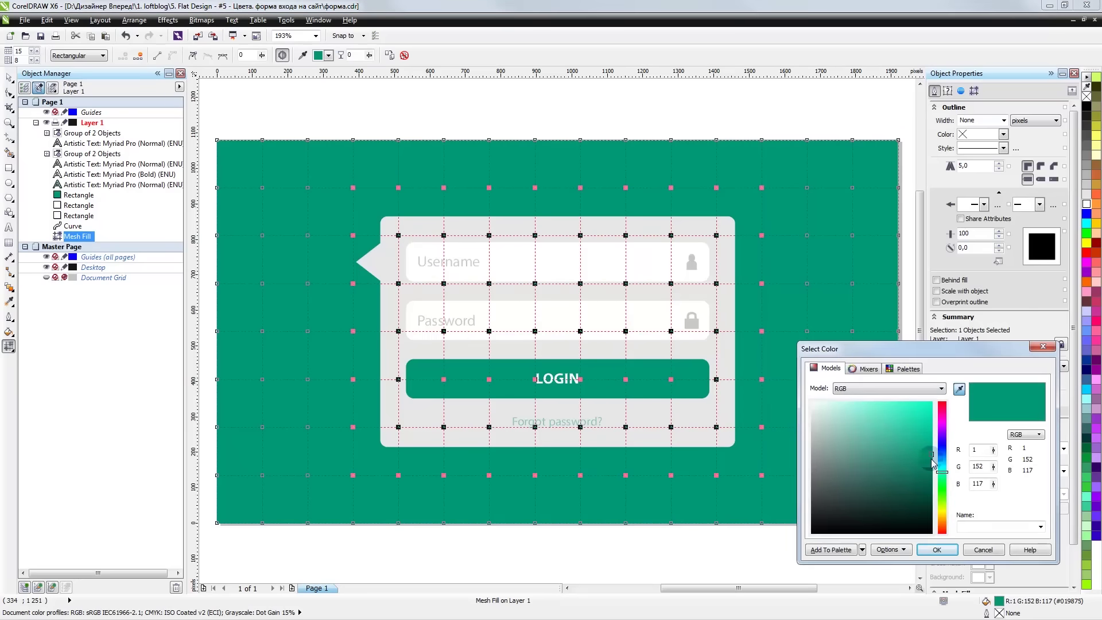
{"action": "left_click", "coordinate": [936, 549]}
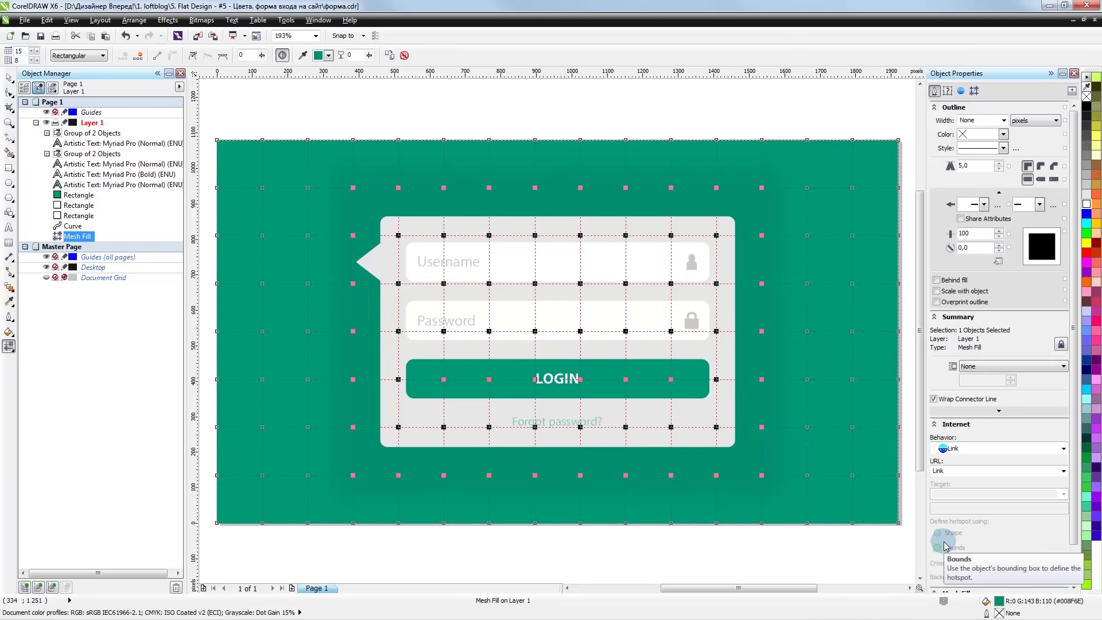
{"action": "left_click", "coordinate": [328, 55]}
{"action": "left_click", "coordinate": [351, 140]}
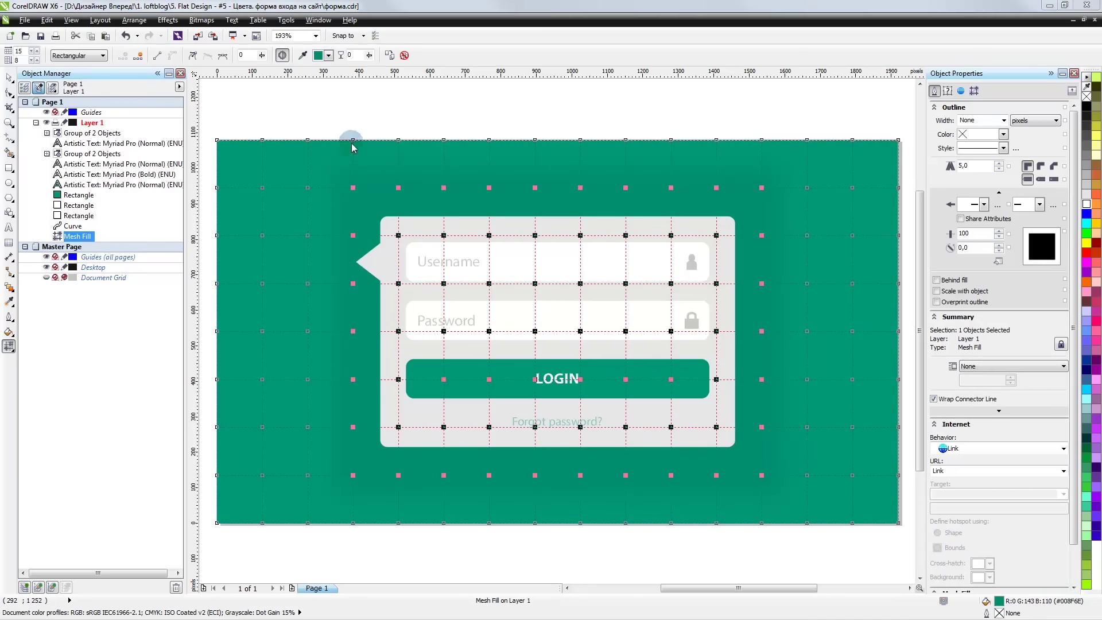
{"action": "left_click", "coordinate": [828, 369]}
{"action": "left_click", "coordinate": [933, 459]}
{"action": "left_click", "coordinate": [938, 549]}
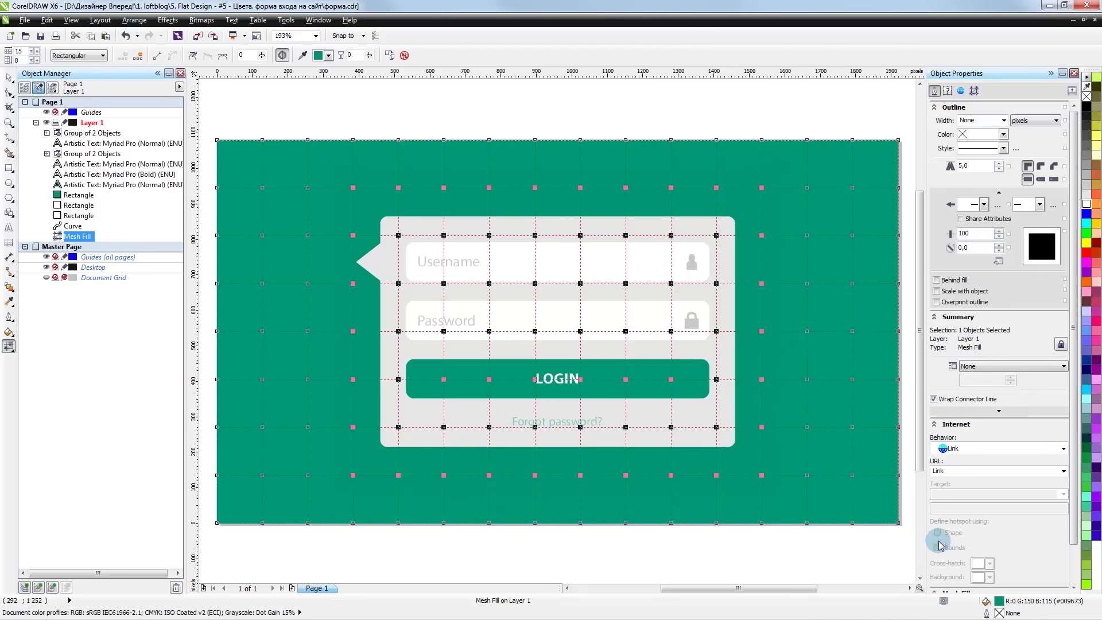
- Sample the background green, then set the selected nodes to R0 G145 B111
{"action": "left_click", "coordinate": [302, 56]}
{"action": "left_click", "coordinate": [381, 160]}
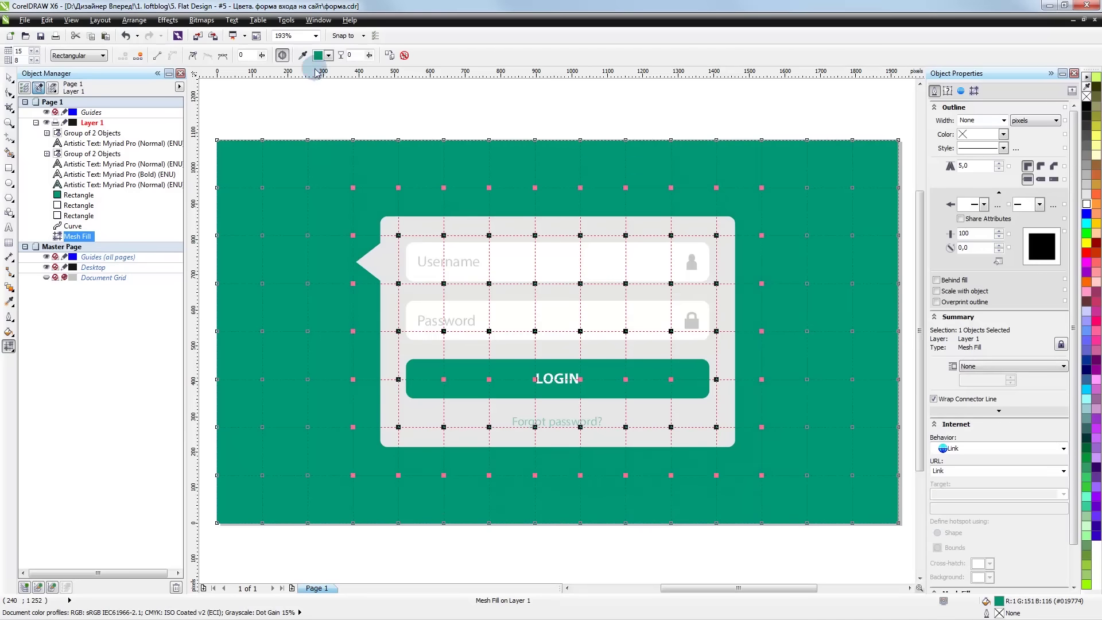
{"action": "left_click", "coordinate": [328, 55]}
{"action": "left_click", "coordinate": [351, 144]}
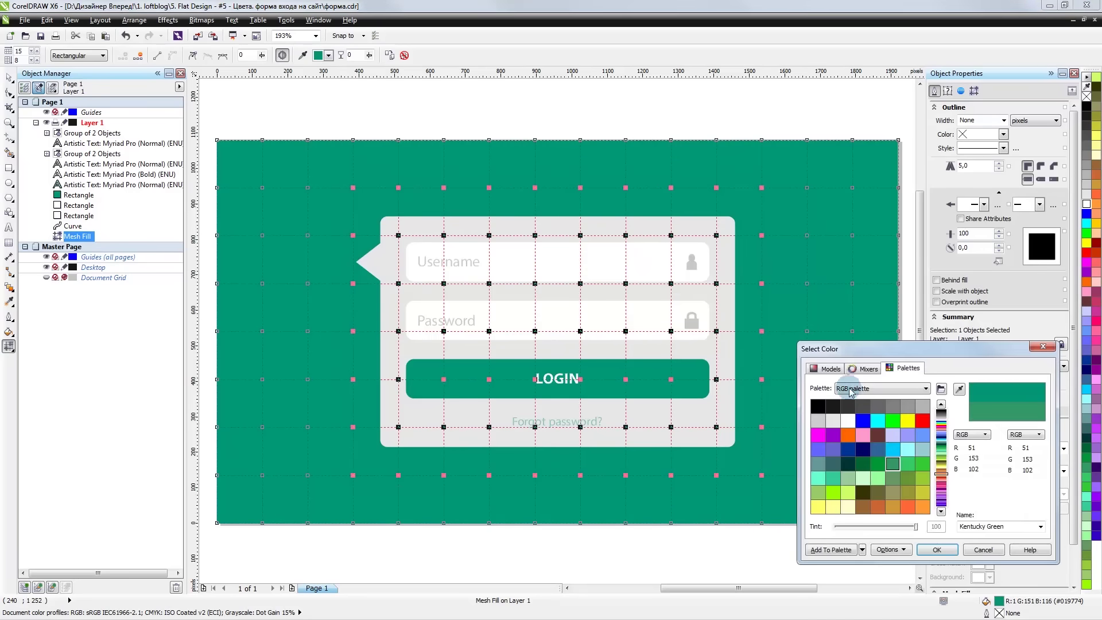
{"action": "left_click", "coordinate": [826, 368]}
{"action": "left_click", "coordinate": [931, 456]}
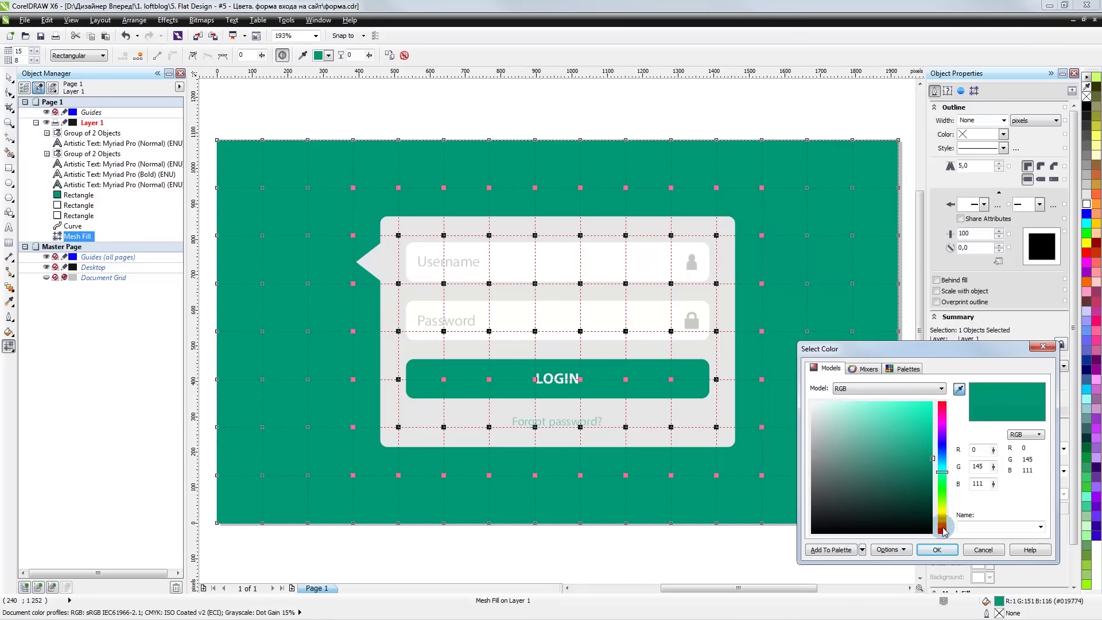
{"action": "left_click", "coordinate": [938, 549]}
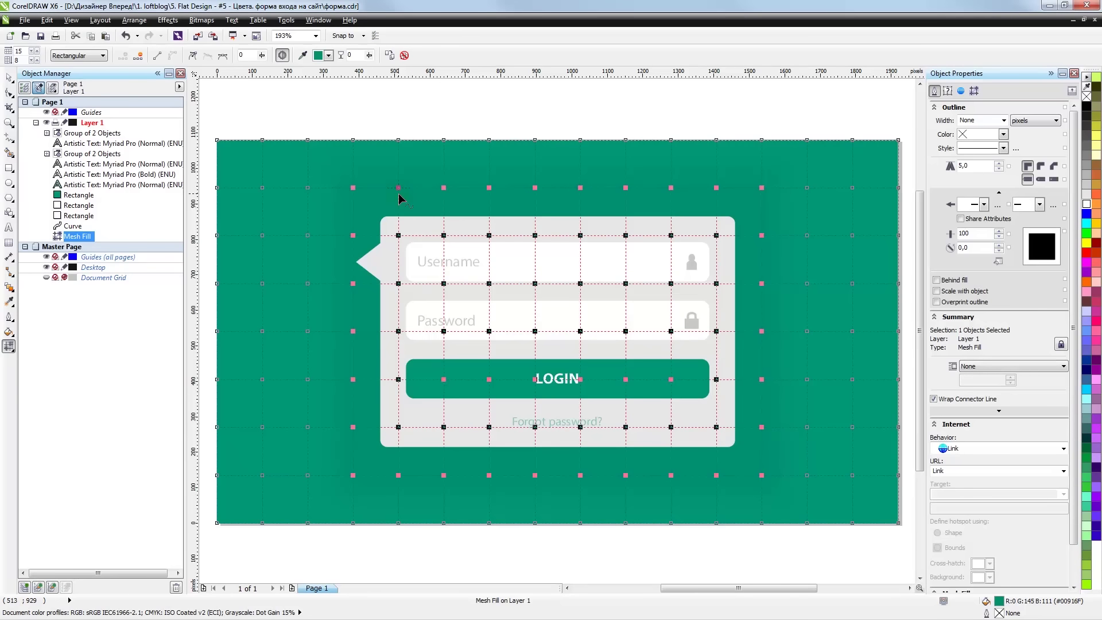
{"action": "left_click", "coordinate": [8, 79]}
{"action": "left_click", "coordinate": [467, 326]}
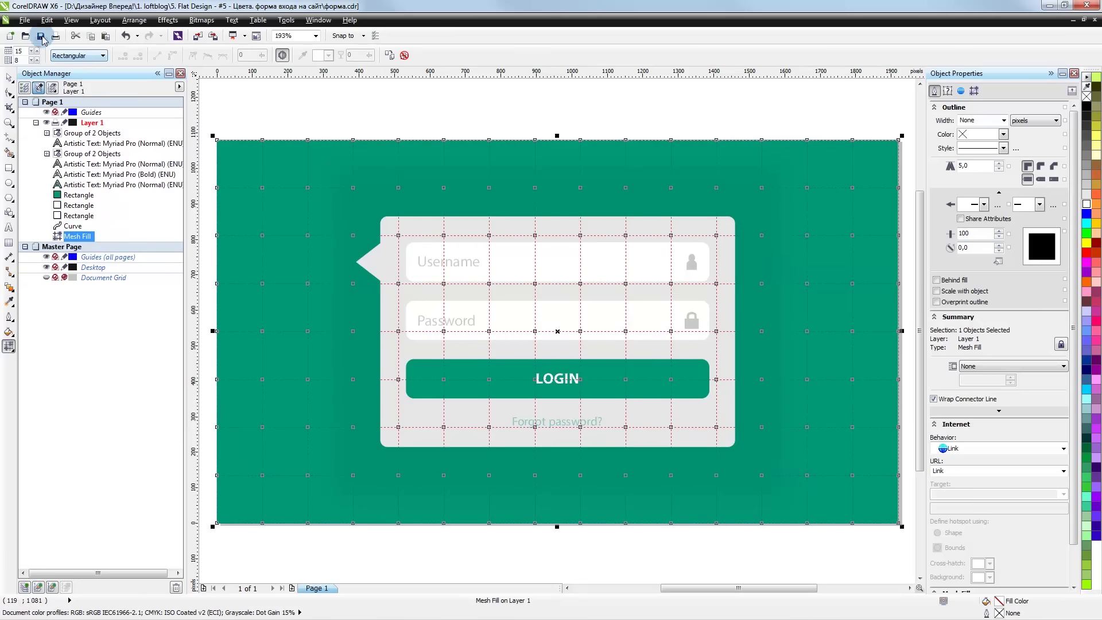
- Save the drawing and select the mesh nodes along the LOGIN button row
{"action": "left_click", "coordinate": [41, 37]}
{"action": "left_click", "coordinate": [801, 494]}
{"action": "left_click_drag", "start_coordinate": [766, 482], "coordinate": [349, 171]}
{"action": "left_click", "coordinate": [302, 55]}
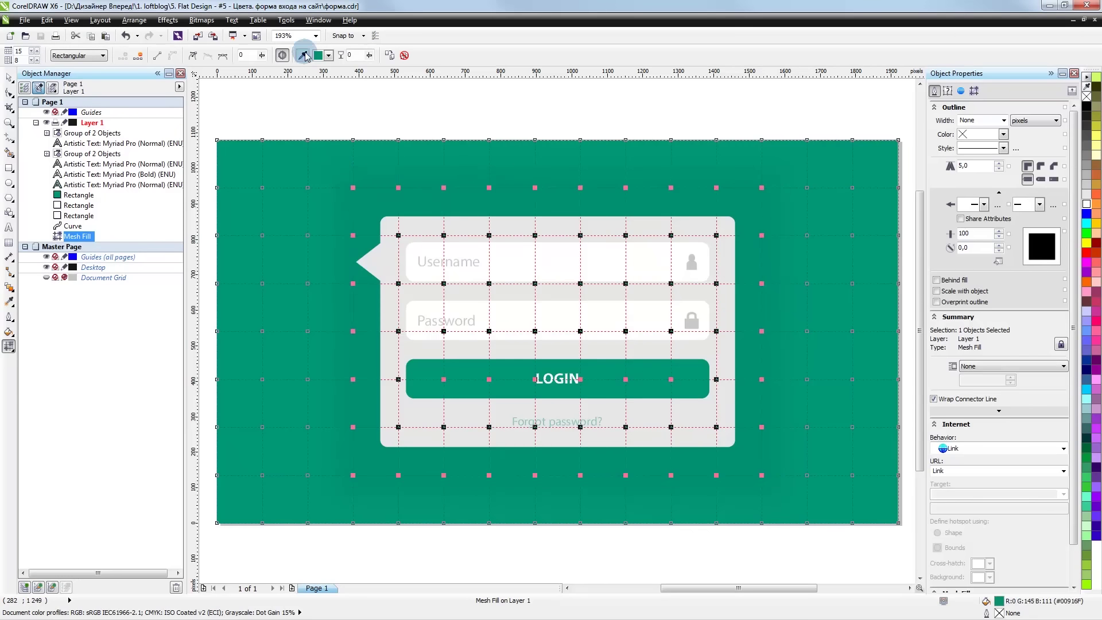
{"action": "left_click", "coordinate": [499, 315]}
{"action": "left_click", "coordinate": [490, 278]}
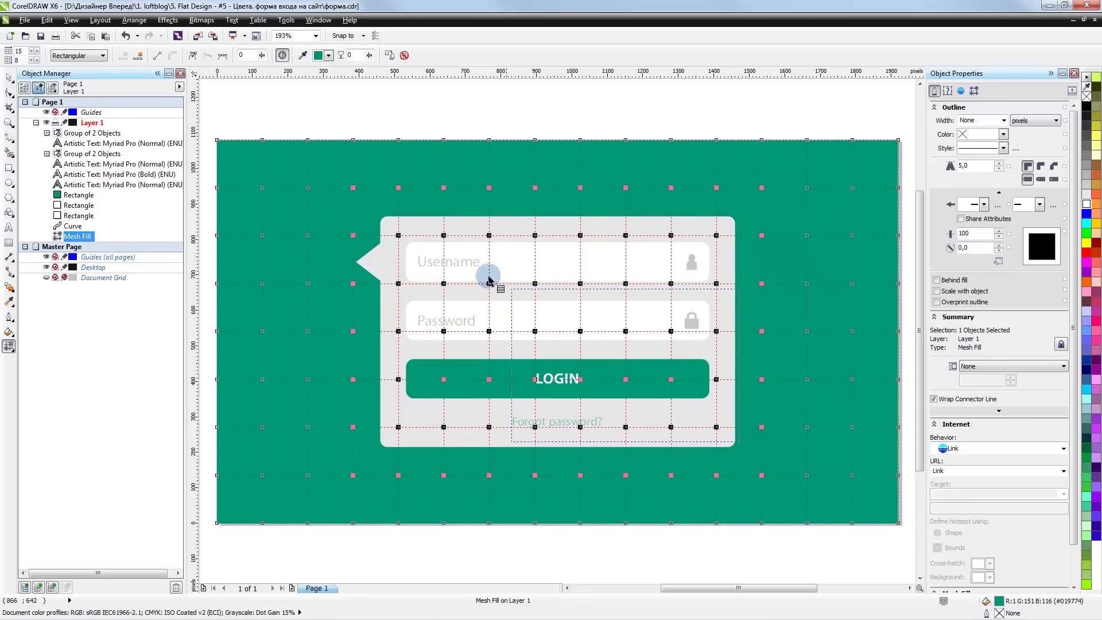
{"action": "left_click", "coordinate": [290, 168]}
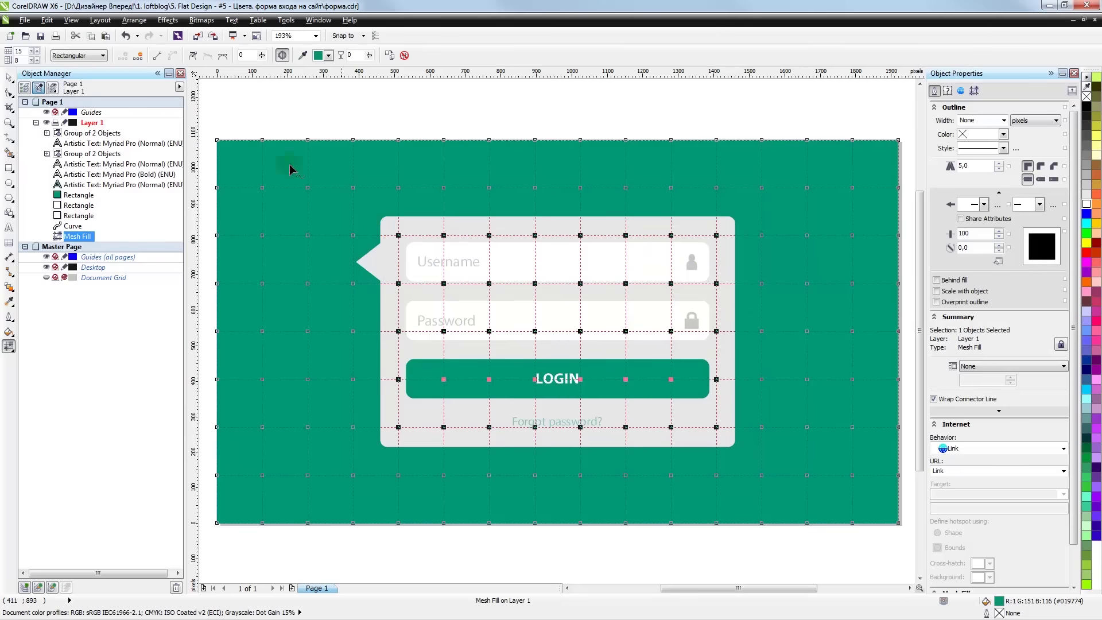
- Fill the selected mesh nodes with darker green R0 G143 B110
{"action": "left_click", "coordinate": [328, 56]}
{"action": "left_click", "coordinate": [344, 143]}
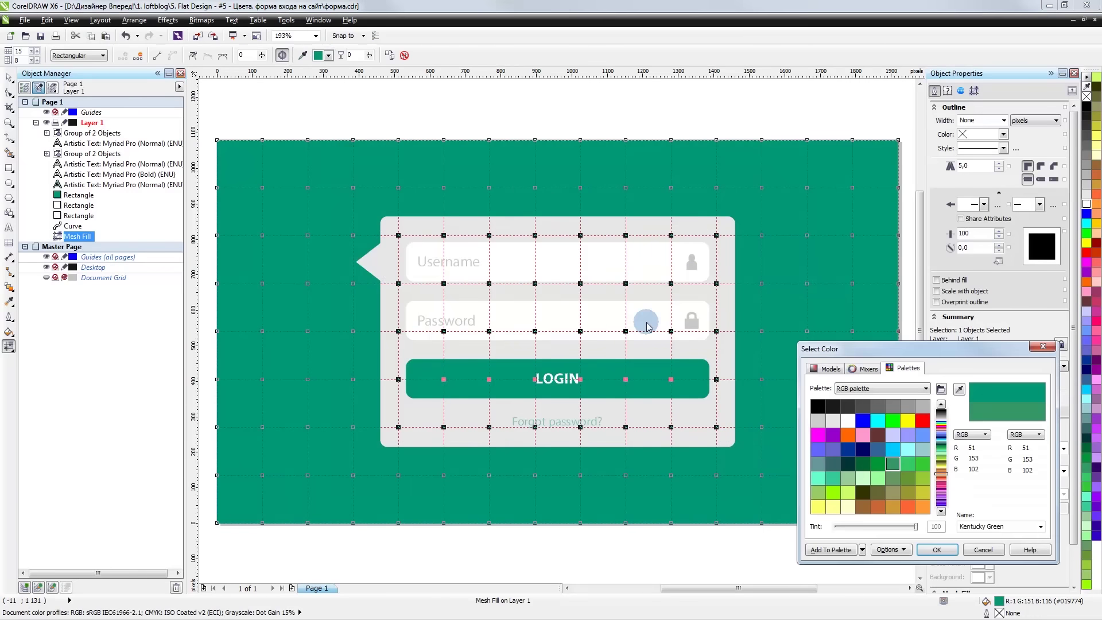
{"action": "left_click", "coordinate": [826, 368]}
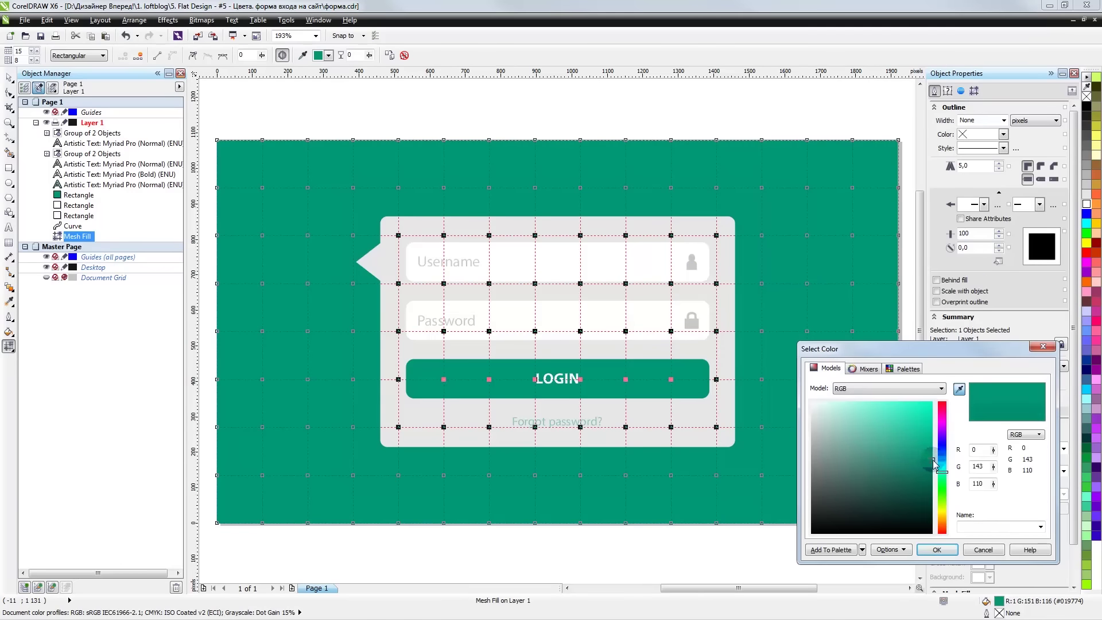
{"action": "left_click", "coordinate": [937, 549]}
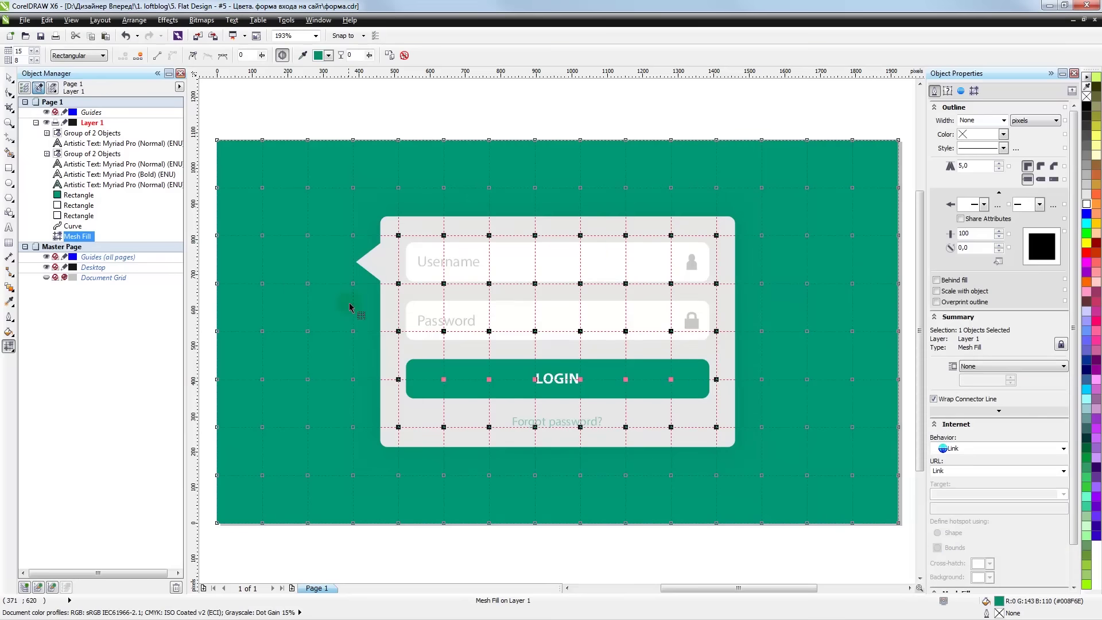
{"action": "left_click", "coordinate": [39, 117]}
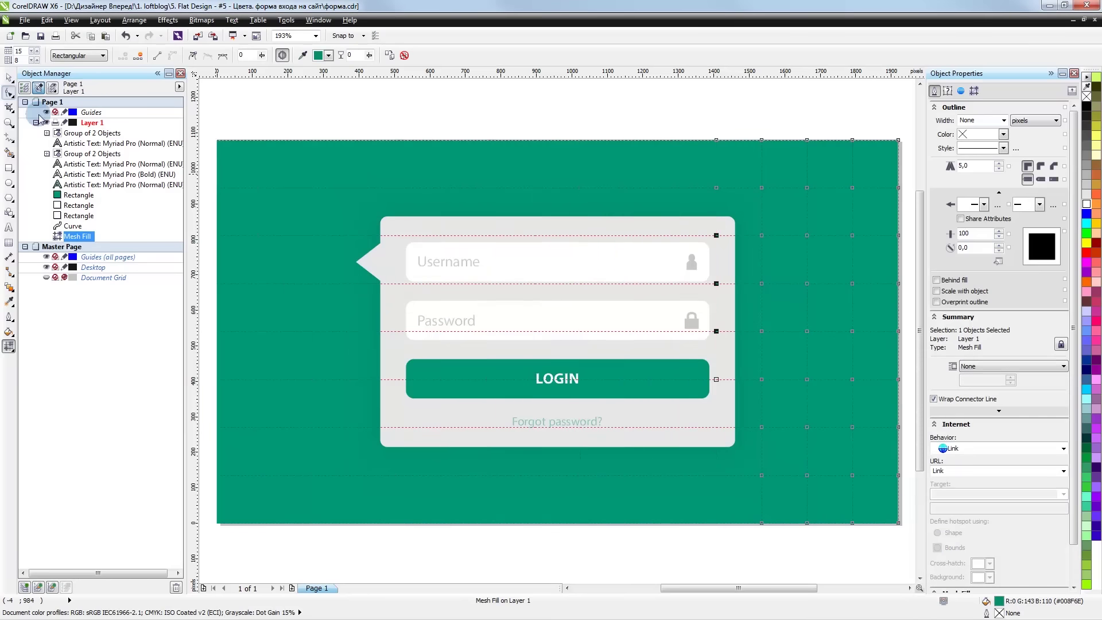
{"action": "scroll", "coordinate": [362, 262], "scroll_direction": "up", "scroll_amount": 2}
- Shift the mesh node left of the bubble tip further to the left
{"action": "left_click", "coordinate": [368, 263]}
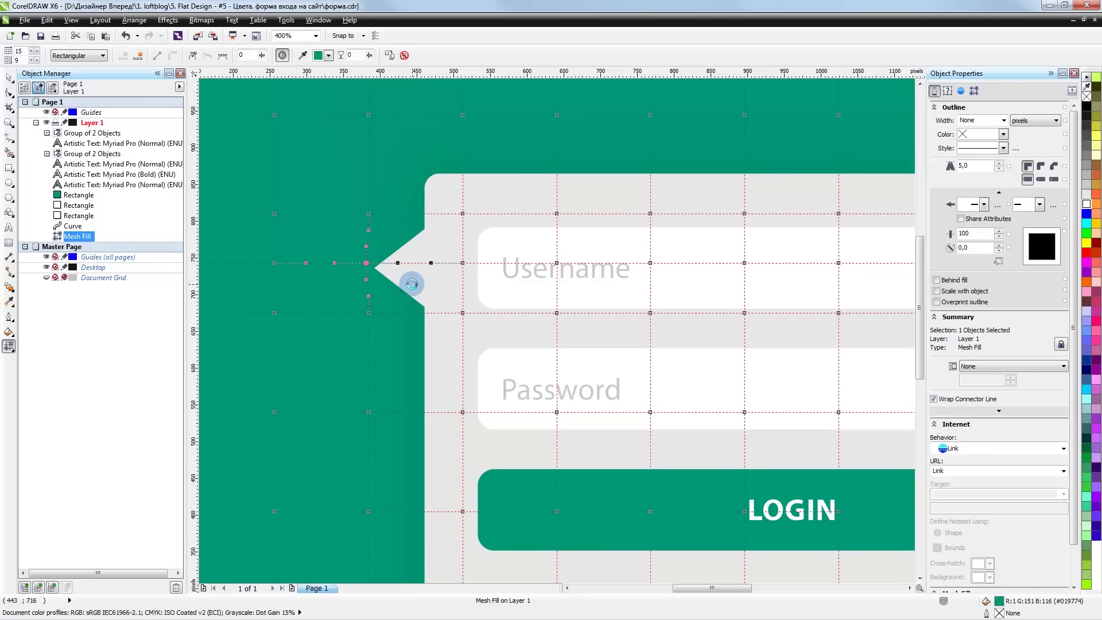
{"action": "scroll", "coordinate": [322, 267], "scroll_direction": "up", "scroll_amount": 2}
{"action": "left_click", "coordinate": [400, 261]}
{"action": "left_click_drag", "start_coordinate": [398, 259], "coordinate": [342, 262]}
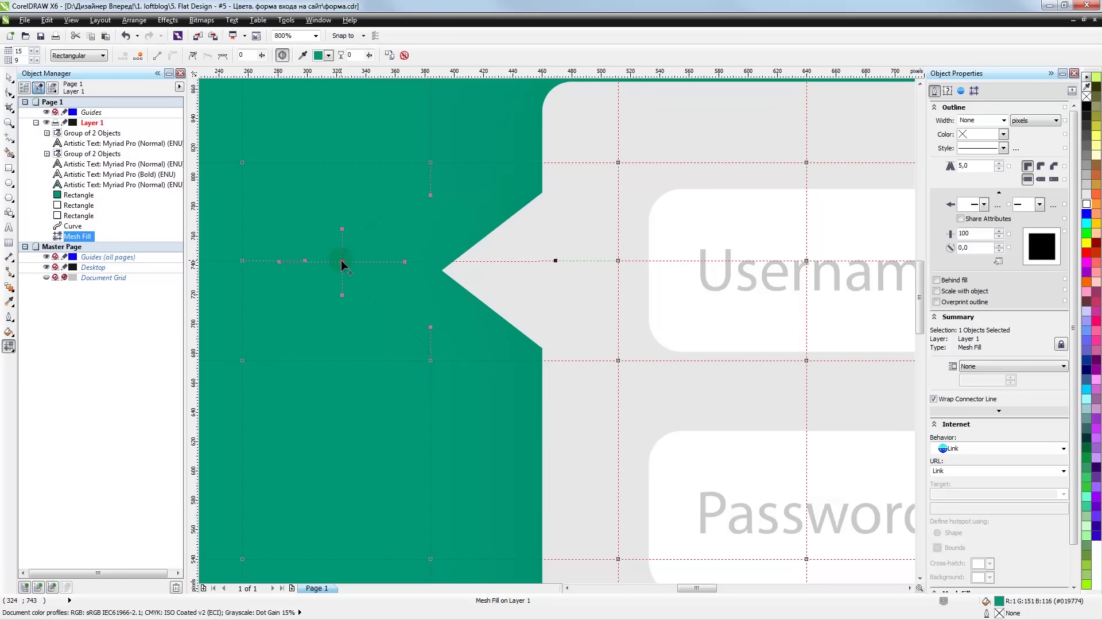
{"action": "mouse_move", "coordinate": [301, 262]}
{"action": "left_mouse_down"}
{"action": "mouse_move", "coordinate": [275, 262]}
{"action": "mouse_move", "coordinate": [305, 260]}
{"action": "left_mouse_up"}
{"action": "left_click_drag", "start_coordinate": [342, 262], "coordinate": [320, 262]}
{"action": "left_click_drag", "start_coordinate": [319, 262], "coordinate": [309, 262]}
- Shorten that node's right handle and pull its top and bottom handles inward
{"action": "left_click_drag", "start_coordinate": [367, 262], "coordinate": [338, 263]}
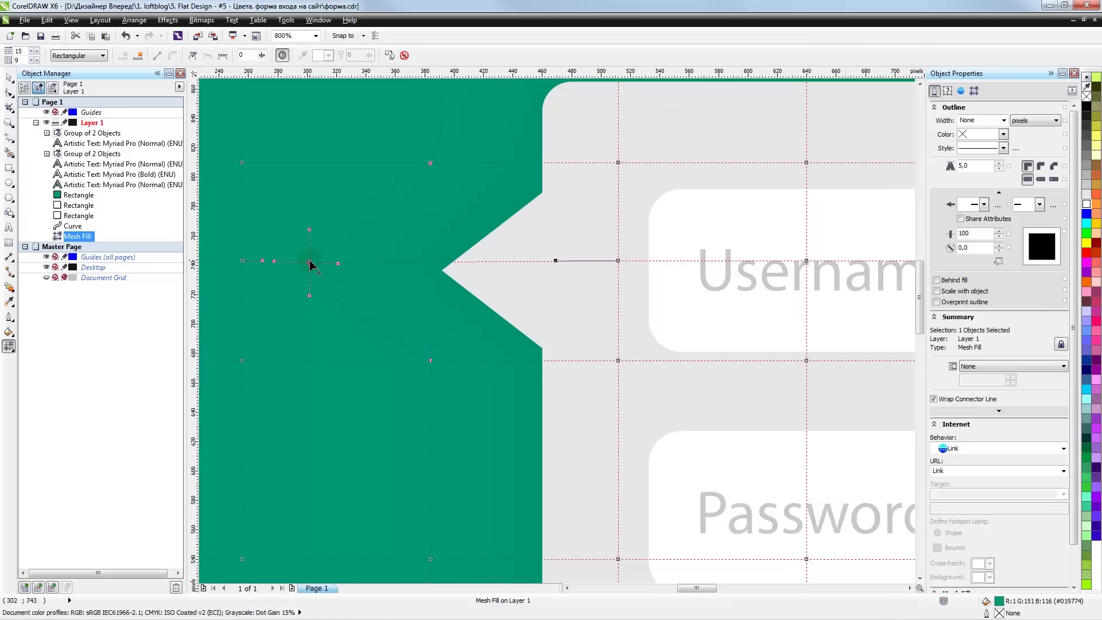
{"action": "left_click_drag", "start_coordinate": [308, 233], "coordinate": [307, 243]}
{"action": "left_click_drag", "start_coordinate": [312, 293], "coordinate": [308, 278]}
{"action": "scroll", "coordinate": [386, 288], "scroll_direction": "down", "scroll_amount": 1}
{"action": "scroll", "coordinate": [396, 296], "scroll_direction": "down", "scroll_amount": 1}
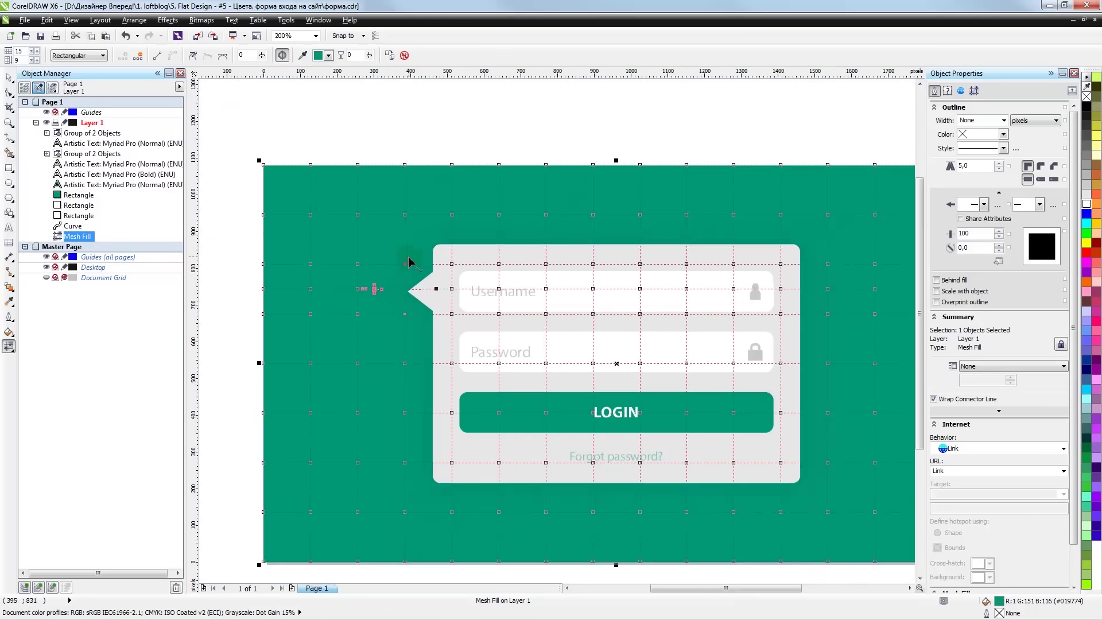
{"action": "scroll", "coordinate": [408, 257], "scroll_direction": "up", "scroll_amount": 1}
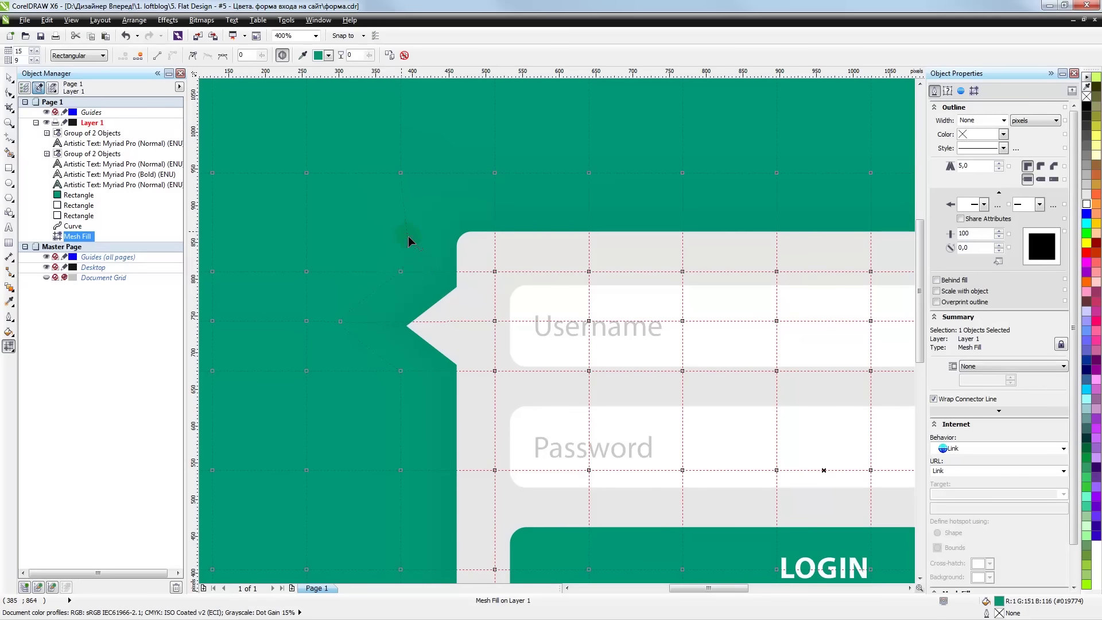
- Shift and rotate the mesh points near the card's top-left and top-right corners
{"action": "left_click", "coordinate": [401, 271]}
{"action": "mouse_move", "coordinate": [400, 172]}
{"action": "left_mouse_down"}
{"action": "mouse_move", "coordinate": [420, 184]}
{"action": "mouse_move", "coordinate": [449, 175]}
{"action": "left_mouse_up"}
{"action": "left_click_drag", "start_coordinate": [421, 217], "coordinate": [412, 208]}
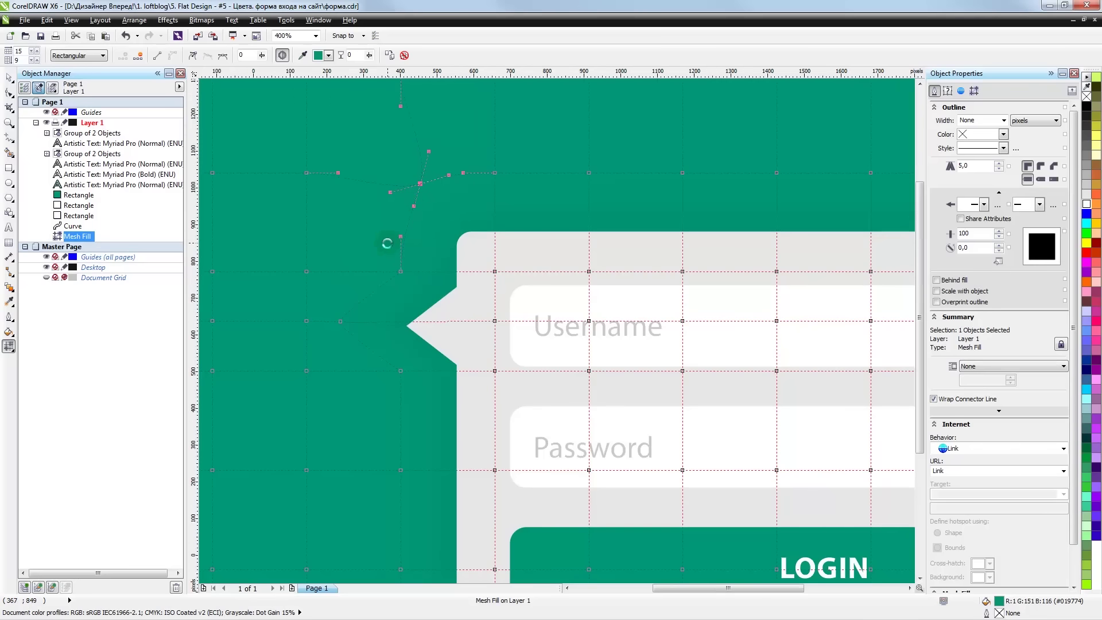
{"action": "scroll", "coordinate": [389, 241], "scroll_direction": "down", "scroll_amount": 2}
{"action": "scroll", "coordinate": [582, 238], "scroll_direction": "up", "scroll_amount": 1}
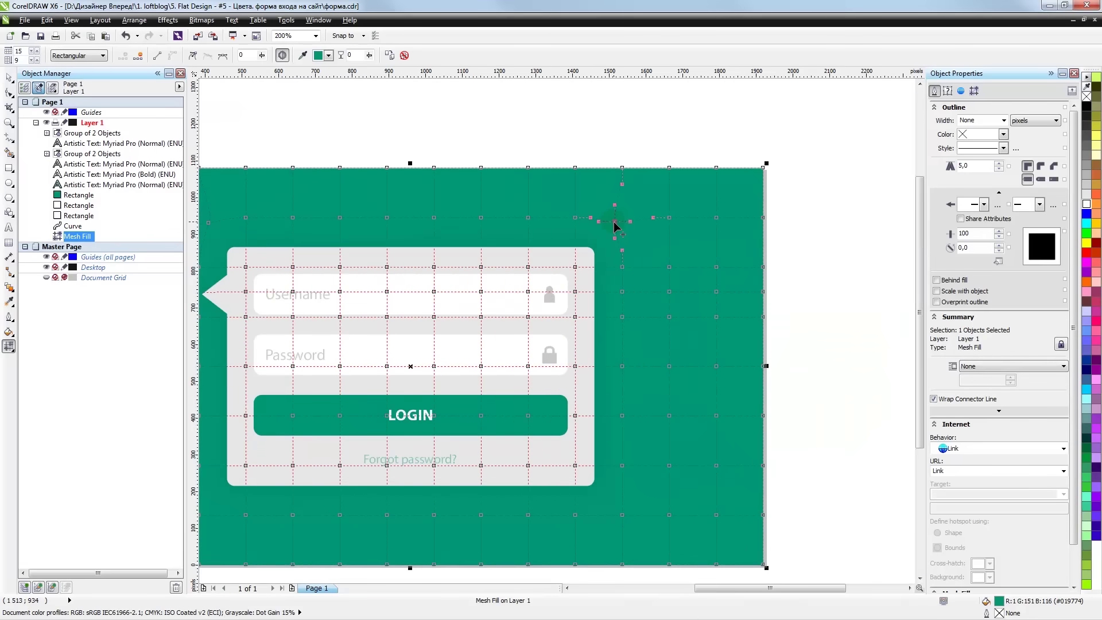
{"action": "scroll", "coordinate": [611, 225], "scroll_direction": "up", "scroll_amount": 1}
{"action": "left_click_drag", "start_coordinate": [586, 223], "coordinate": [585, 212]}
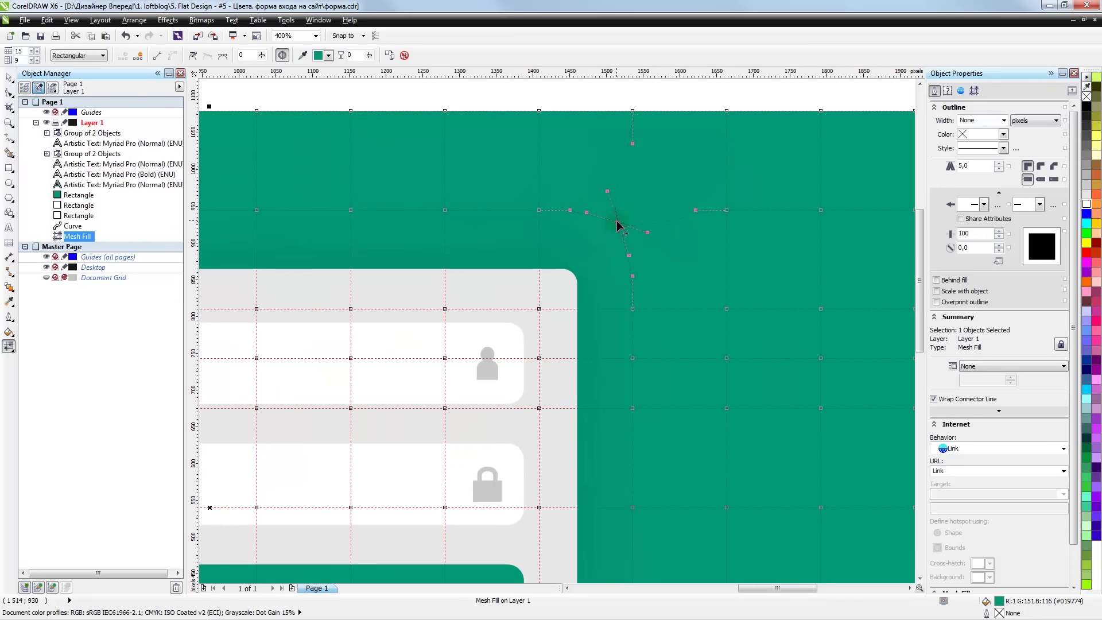
{"action": "scroll", "coordinate": [594, 261], "scroll_direction": "down", "scroll_amount": 2}
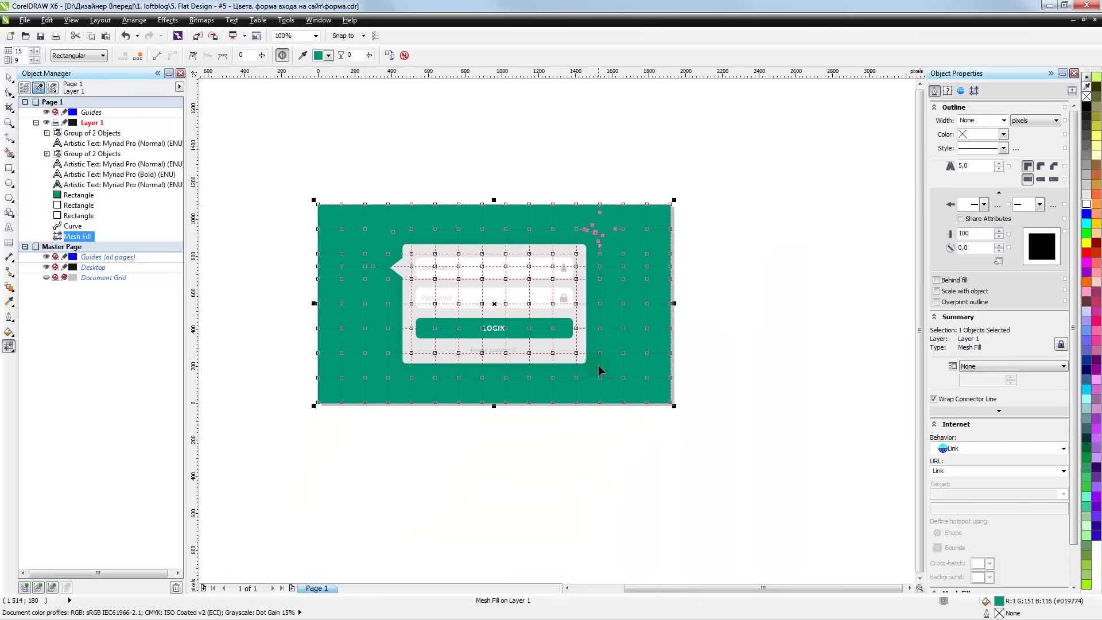
{"action": "scroll", "coordinate": [607, 382], "scroll_direction": "up", "scroll_amount": 2}
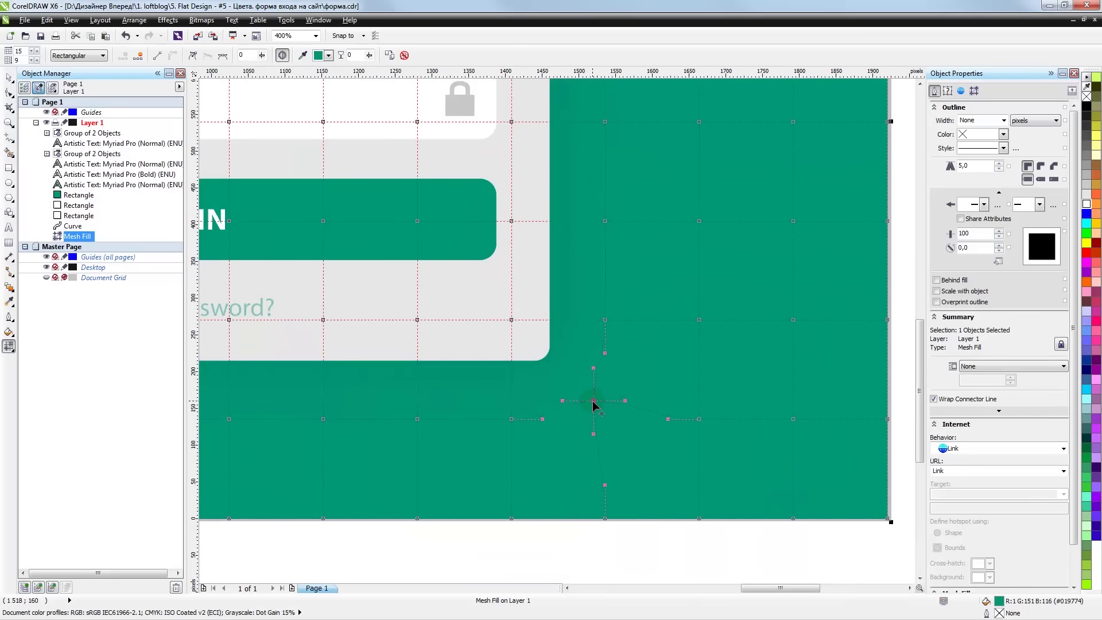
- Move the mesh point below the bottom-right corner and swing handles near the bottom-left
{"action": "left_click_drag", "start_coordinate": [558, 415], "coordinate": [591, 381]}
{"action": "scroll", "coordinate": [635, 376], "scroll_direction": "down", "scroll_amount": 2}
{"action": "scroll", "coordinate": [456, 387], "scroll_direction": "up", "scroll_amount": 2}
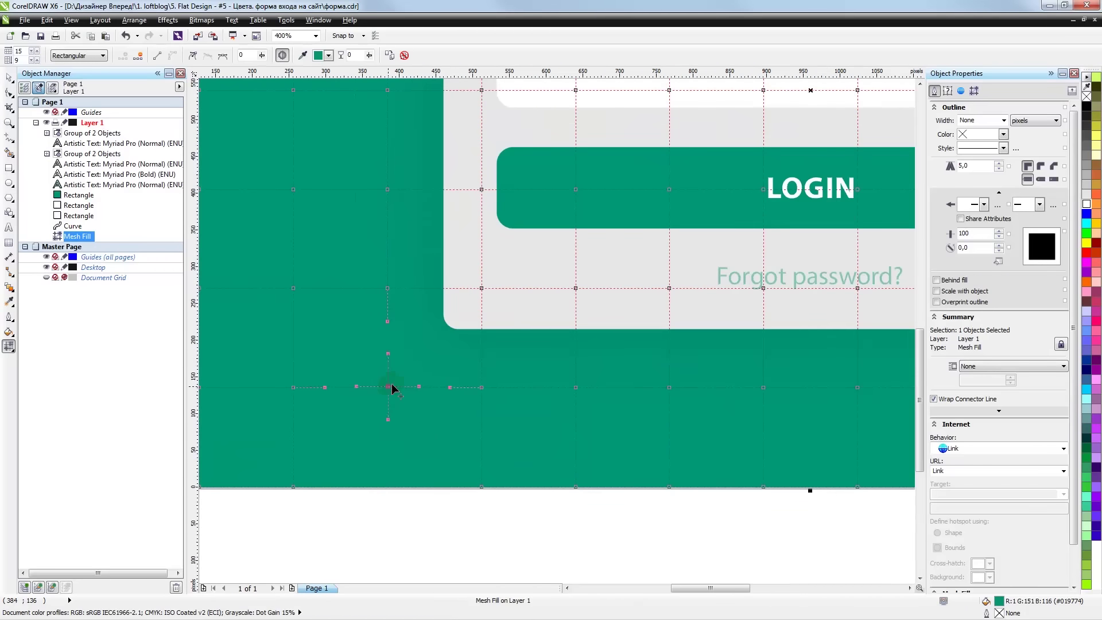
{"action": "left_click_drag", "start_coordinate": [410, 338], "coordinate": [402, 334]}
{"action": "scroll", "coordinate": [438, 391], "scroll_direction": "down", "scroll_amount": 1}
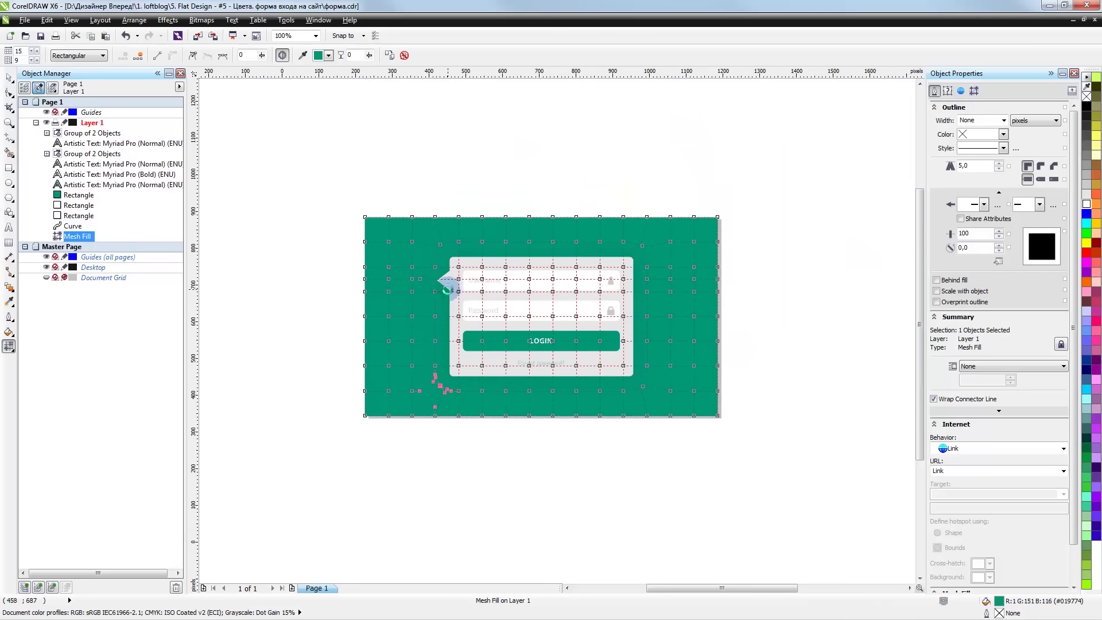
{"action": "scroll", "coordinate": [447, 286], "scroll_direction": "up", "scroll_amount": 1}
- Deselect the mesh background, save the drawing, and select the speech-bubble card
{"action": "left_click", "coordinate": [9, 79]}
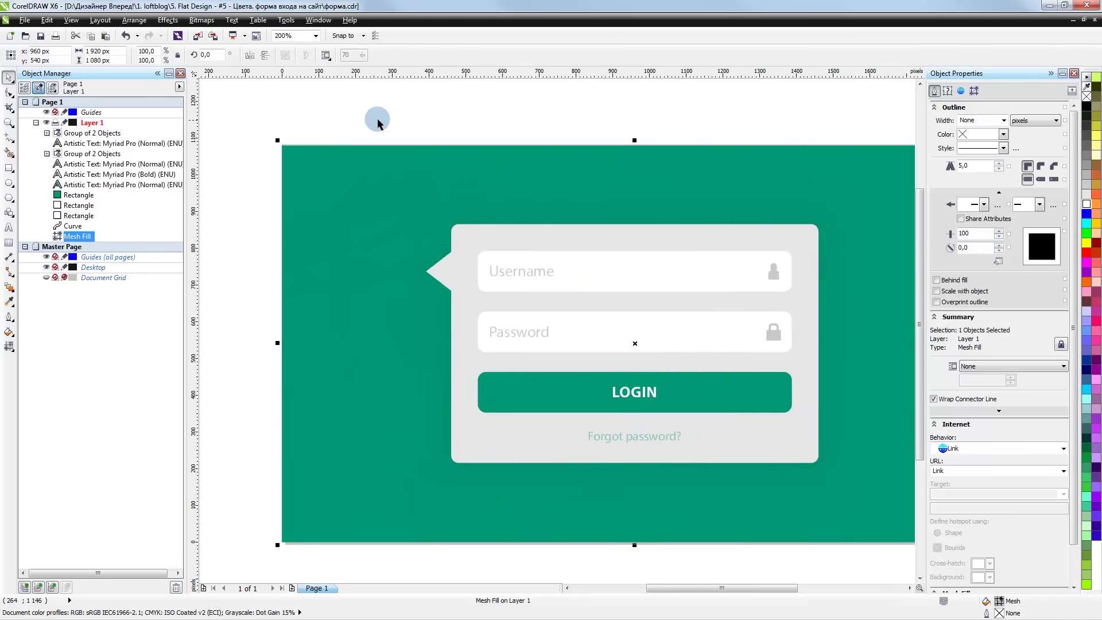
{"action": "left_click", "coordinate": [377, 118]}
{"action": "left_click", "coordinate": [36, 36]}
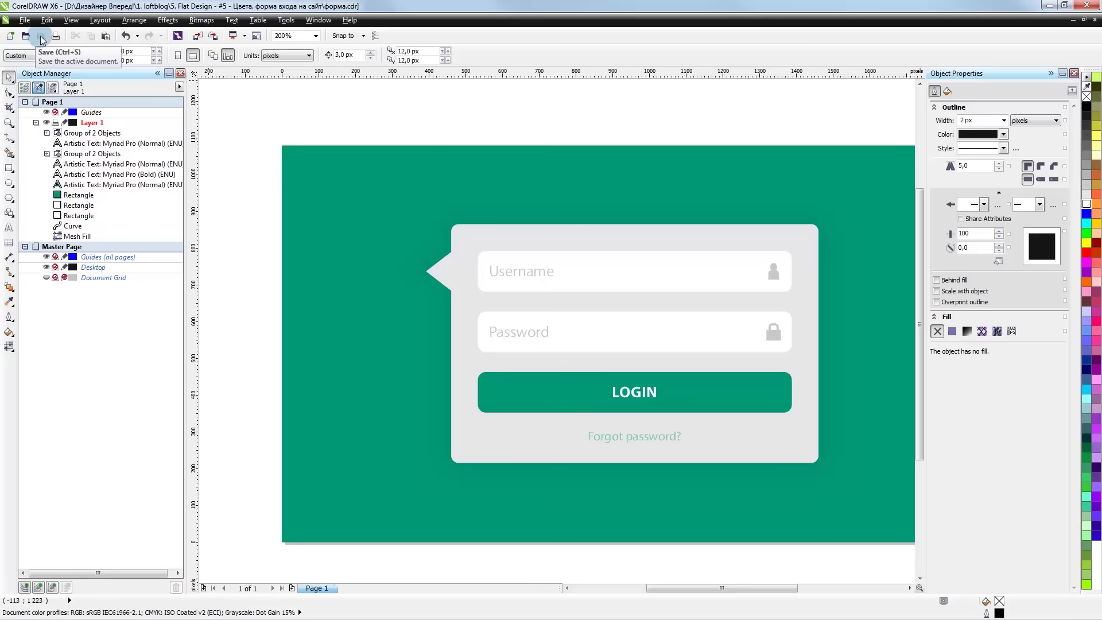
{"action": "left_click", "coordinate": [464, 259]}
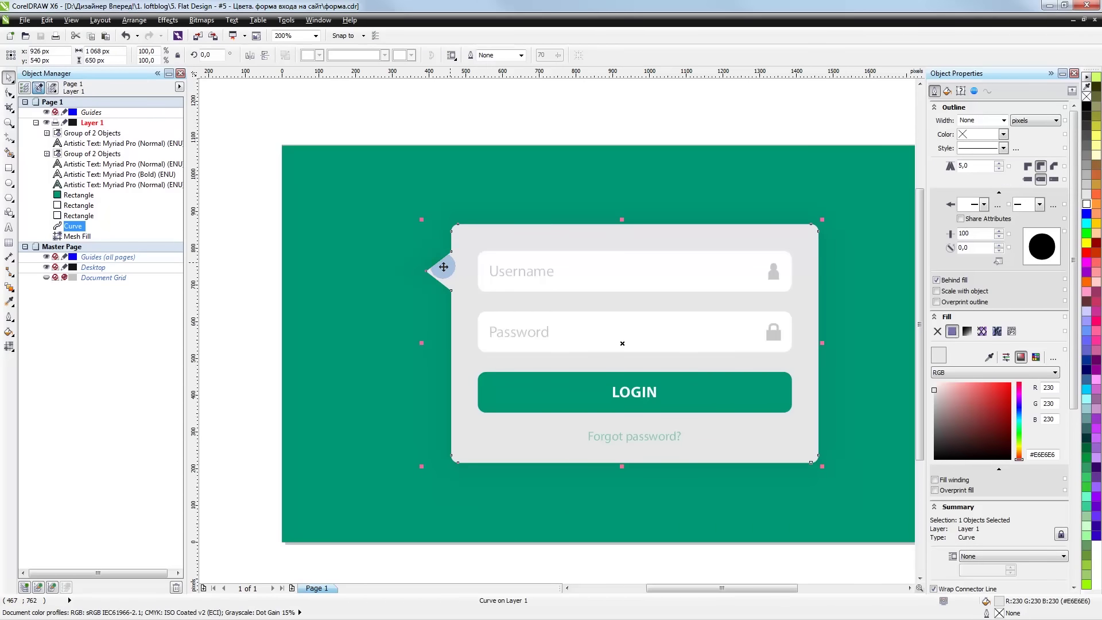
- Add nodes on the upper and lower edges of the bubble's pointer notch
{"action": "scroll", "coordinate": [440, 270], "scroll_direction": "up", "scroll_amount": 2}
{"action": "left_click", "coordinate": [9, 92]}
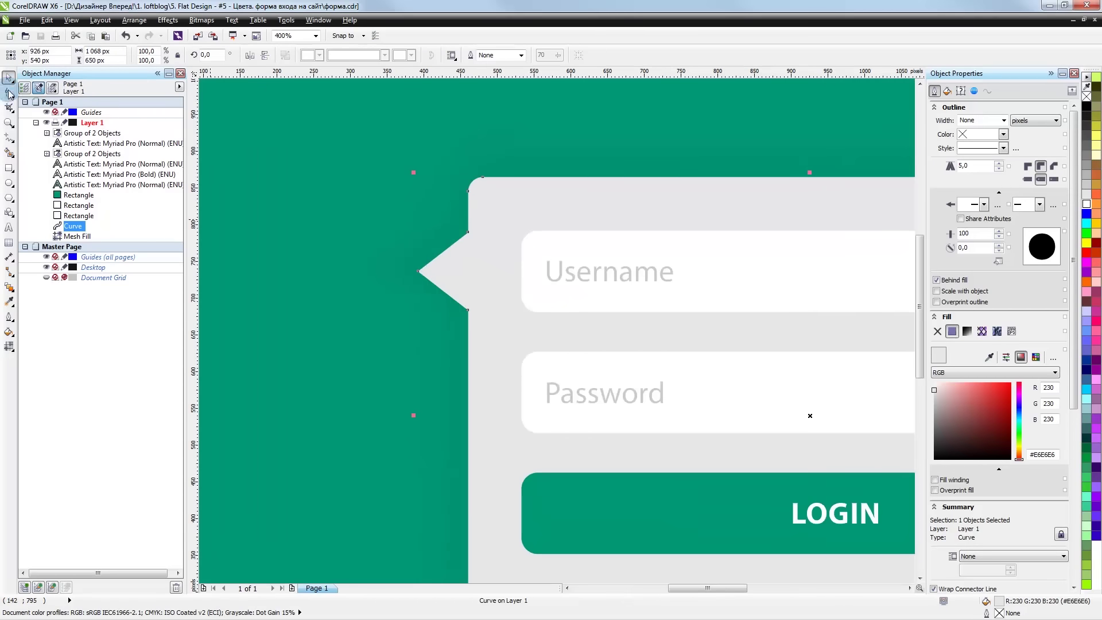
{"action": "scroll", "coordinate": [423, 273], "scroll_direction": "up", "scroll_amount": 1}
{"action": "double_click", "coordinate": [447, 293]}
{"action": "scroll", "coordinate": [443, 257], "scroll_direction": "up", "scroll_amount": 1}
{"action": "double_click", "coordinate": [445, 240]}
{"action": "left_click_drag", "start_coordinate": [443, 298], "coordinate": [385, 269]}
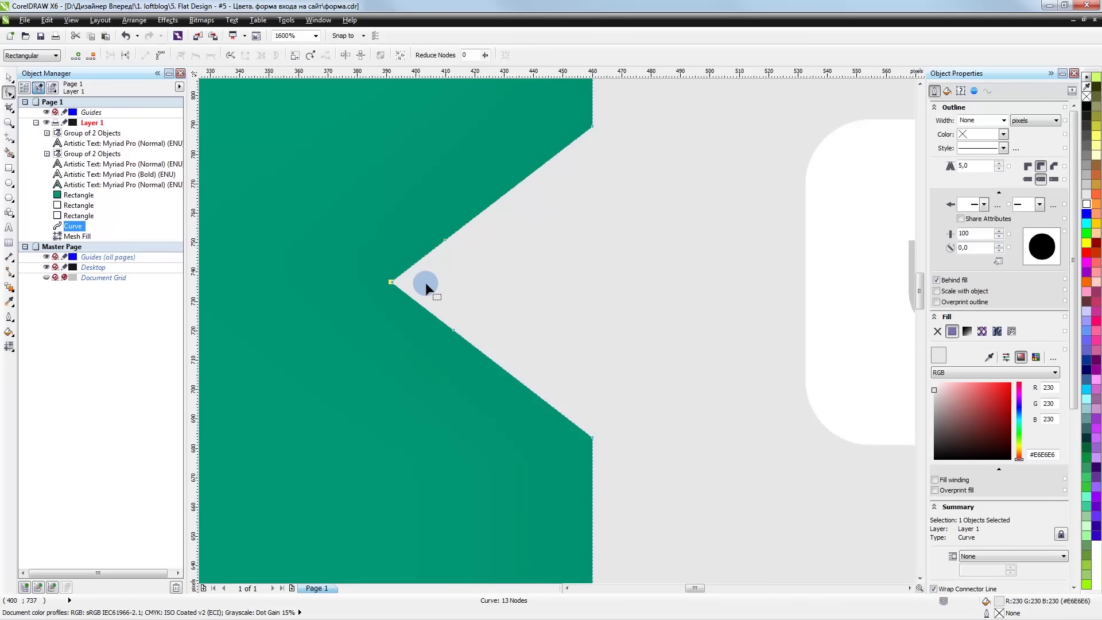
{"action": "key", "text": "Delete"}
{"action": "key", "text": "ctrl+z"}
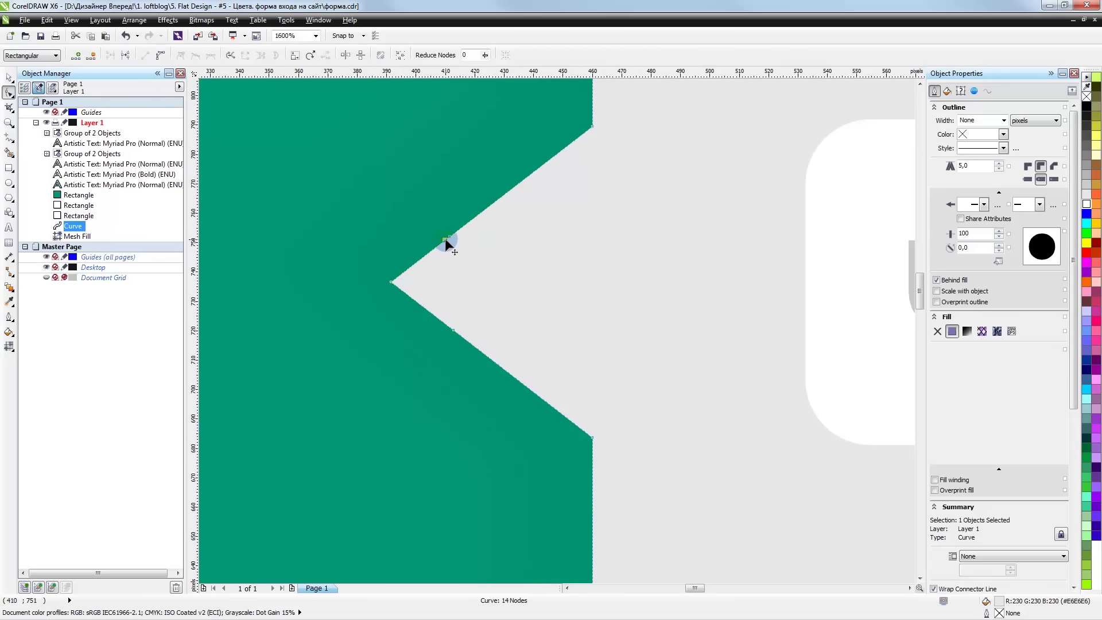
{"action": "left_click", "coordinate": [453, 273]}
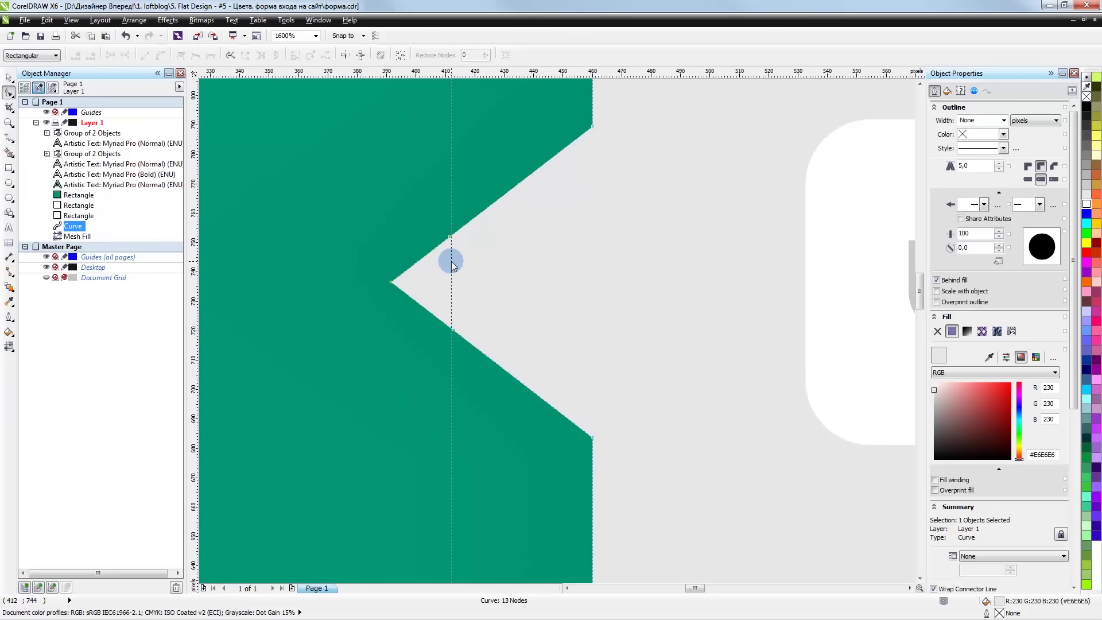
- Align the upper notch node to the guideline and remove the tip node so the corner rounds
{"action": "scroll", "coordinate": [451, 330], "scroll_direction": "up", "scroll_amount": 1}
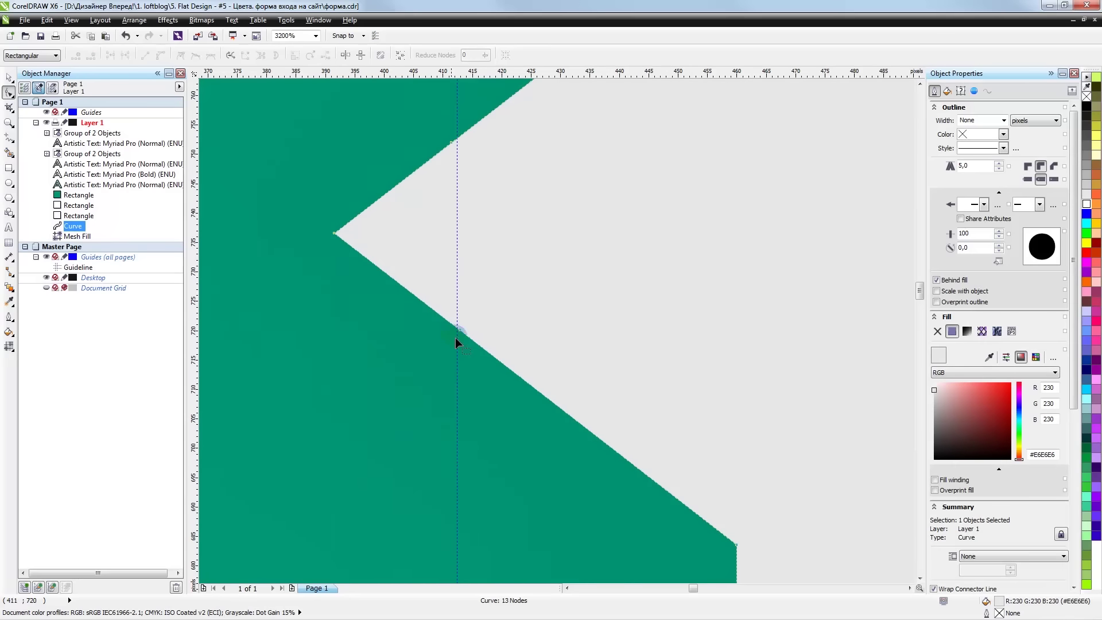
{"action": "left_click", "coordinate": [459, 332]}
{"action": "left_click", "coordinate": [453, 142]}
{"action": "left_click_drag", "start_coordinate": [453, 143], "coordinate": [459, 139]}
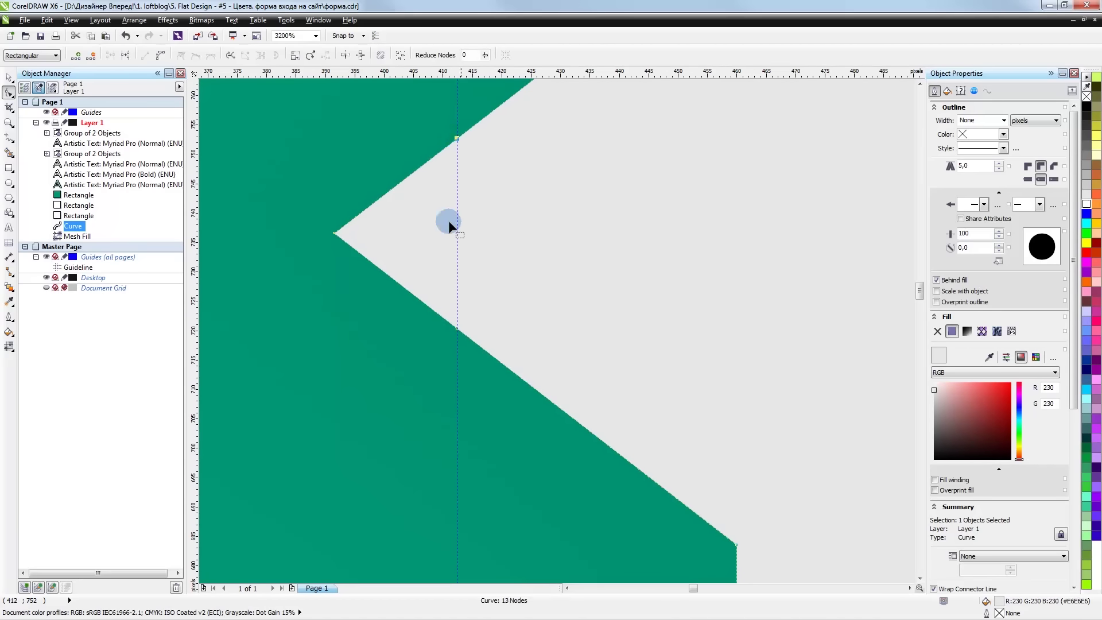
{"action": "left_click_drag", "start_coordinate": [387, 256], "coordinate": [170, 74]}
{"action": "key", "text": "Delete"}
{"action": "left_click", "coordinate": [126, 35]}
{"action": "left_click", "coordinate": [161, 55]}
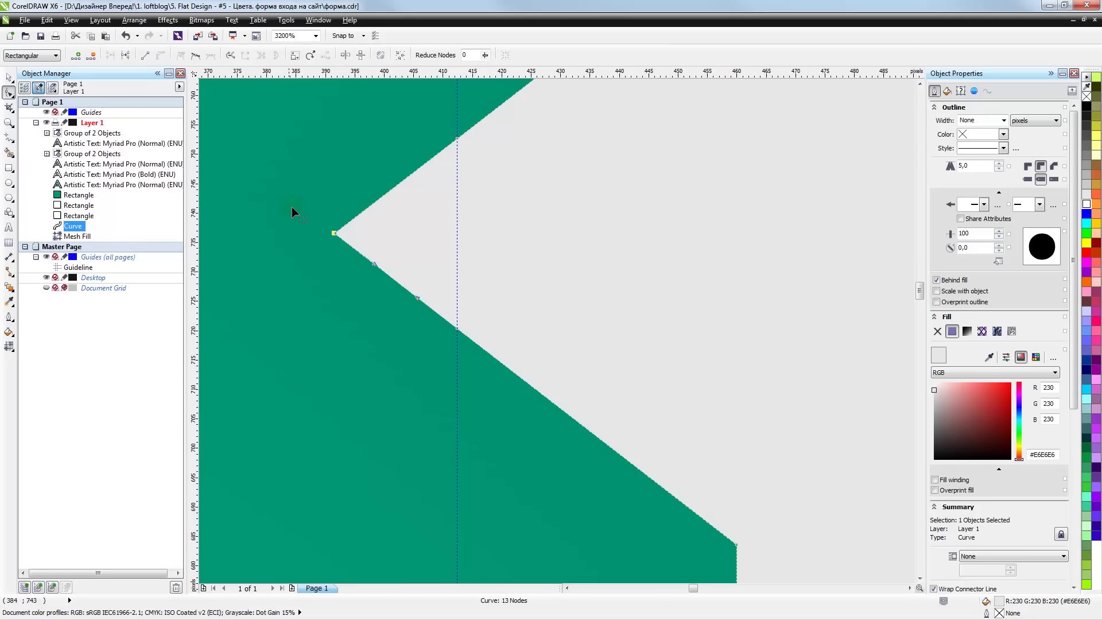
{"action": "key", "text": "Delete"}
- Widen the curve of the rounded notch tip
{"action": "left_click", "coordinate": [338, 235]}
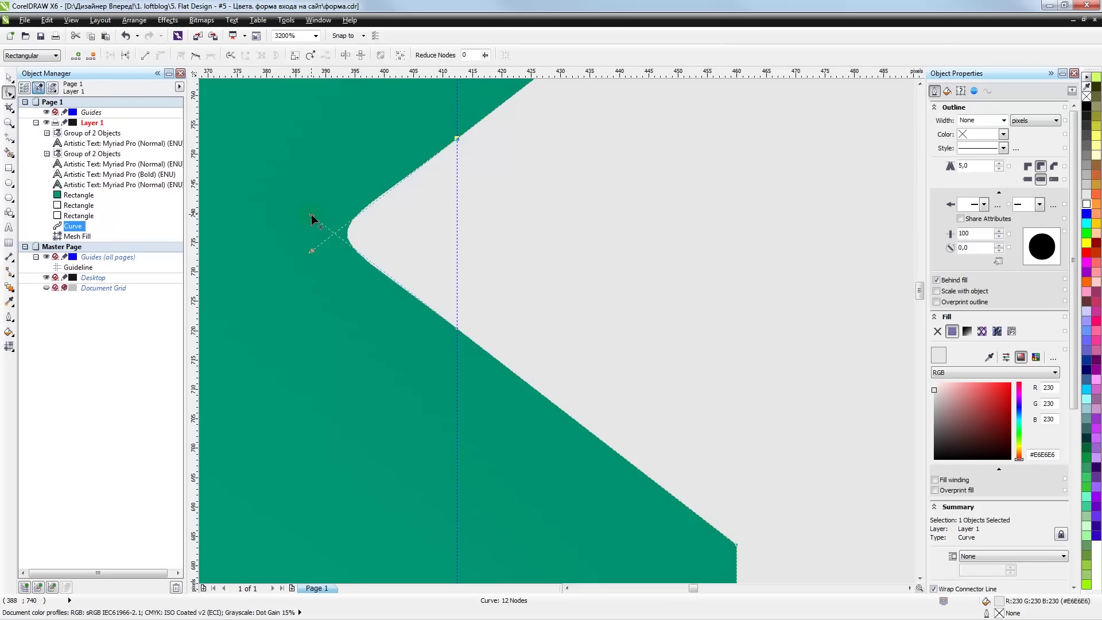
{"action": "left_click_drag", "start_coordinate": [311, 216], "coordinate": [381, 270]}
{"action": "mouse_move", "coordinate": [311, 252]}
{"action": "left_mouse_down"}
{"action": "mouse_move", "coordinate": [386, 209]}
{"action": "mouse_move", "coordinate": [377, 202]}
{"action": "left_mouse_up"}
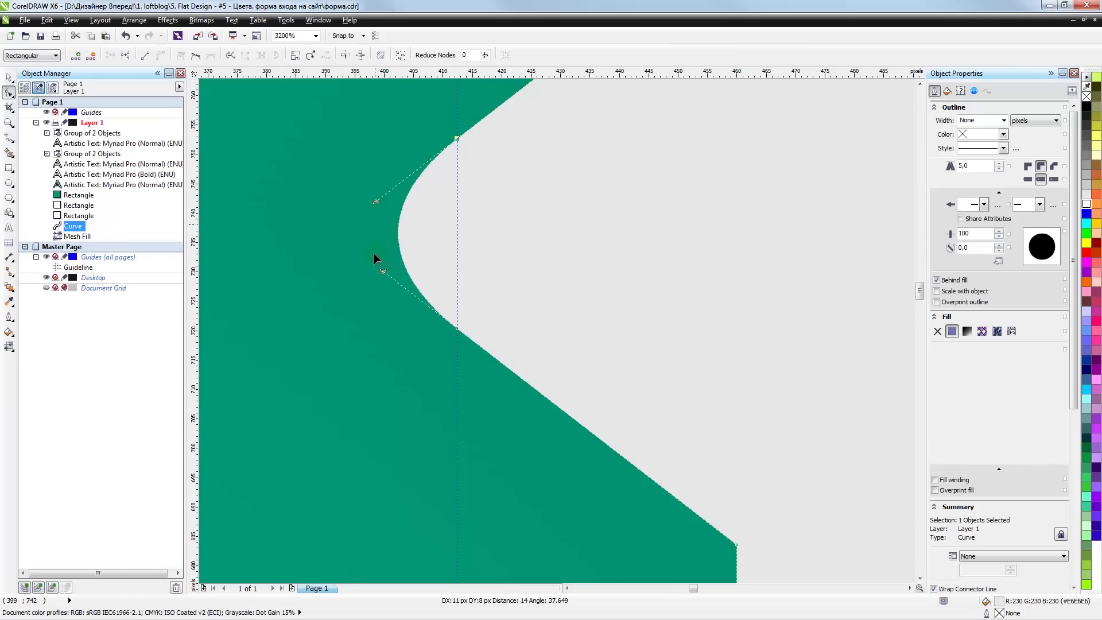
{"action": "scroll", "coordinate": [412, 295], "scroll_direction": "down", "scroll_amount": 2}
{"action": "scroll", "coordinate": [412, 295], "scroll_direction": "down", "scroll_amount": 2}
- Delete the vertical guide beside the card
{"action": "left_click", "coordinate": [9, 77]}
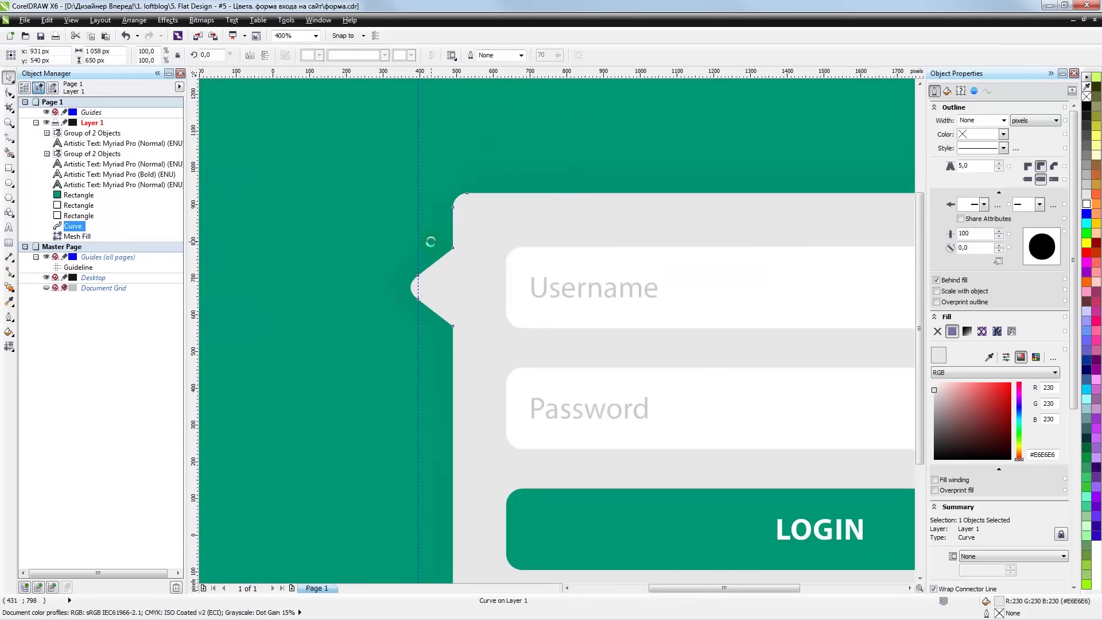
{"action": "scroll", "coordinate": [431, 243], "scroll_direction": "down", "scroll_amount": 1}
{"action": "left_click", "coordinate": [254, 386]}
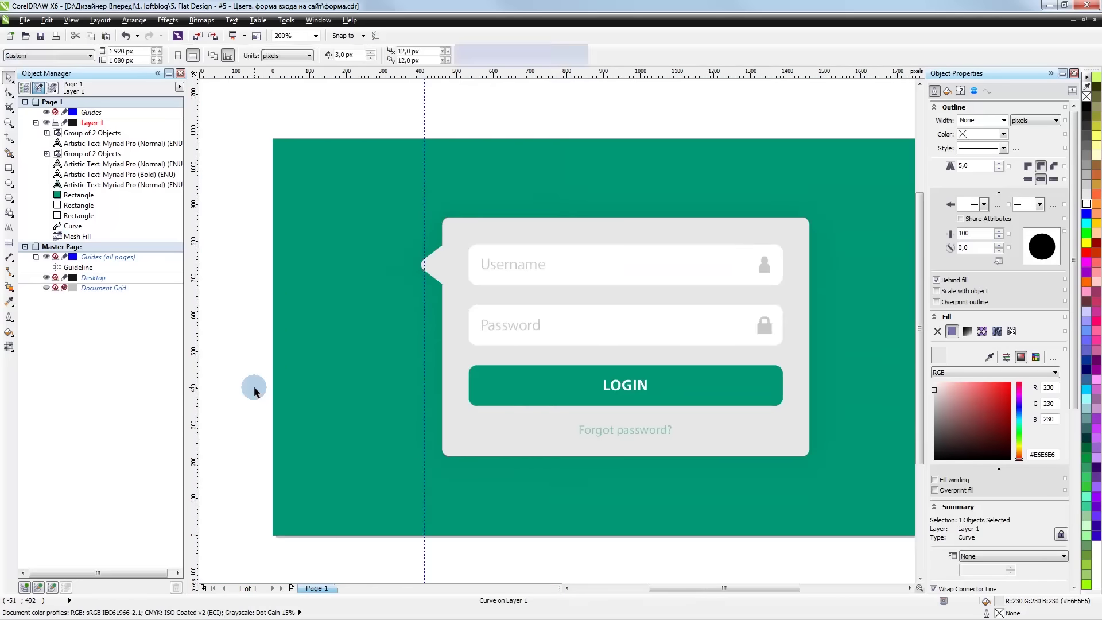
{"action": "left_click", "coordinate": [425, 175]}
{"action": "key", "text": "Delete"}
{"action": "left_click", "coordinate": [470, 298]}
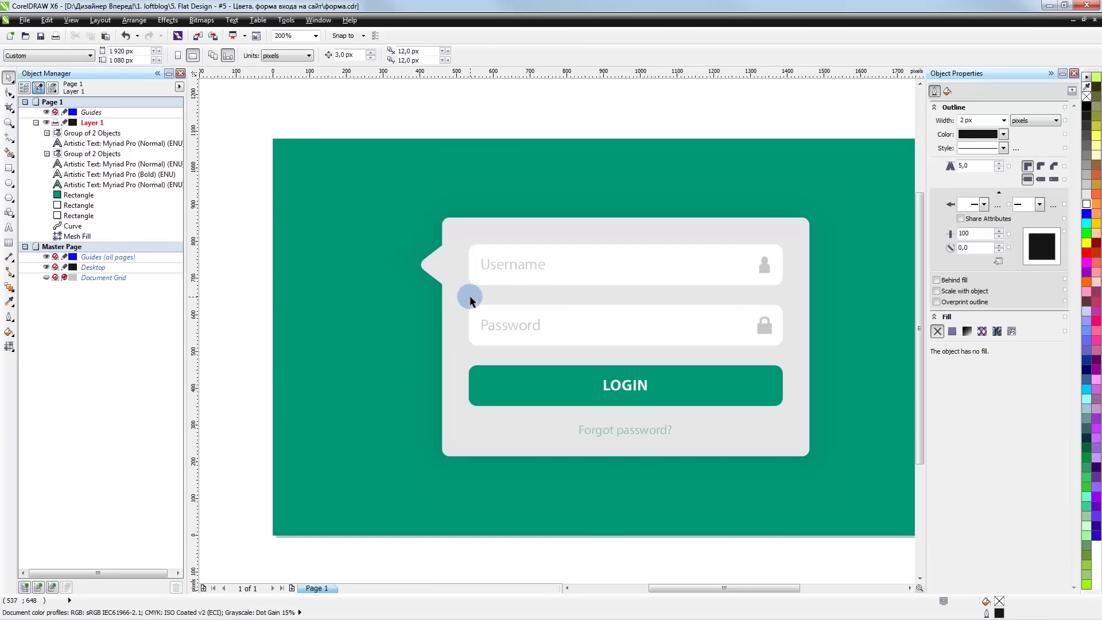
{"action": "scroll", "coordinate": [469, 298], "scroll_direction": "down", "scroll_amount": 1}
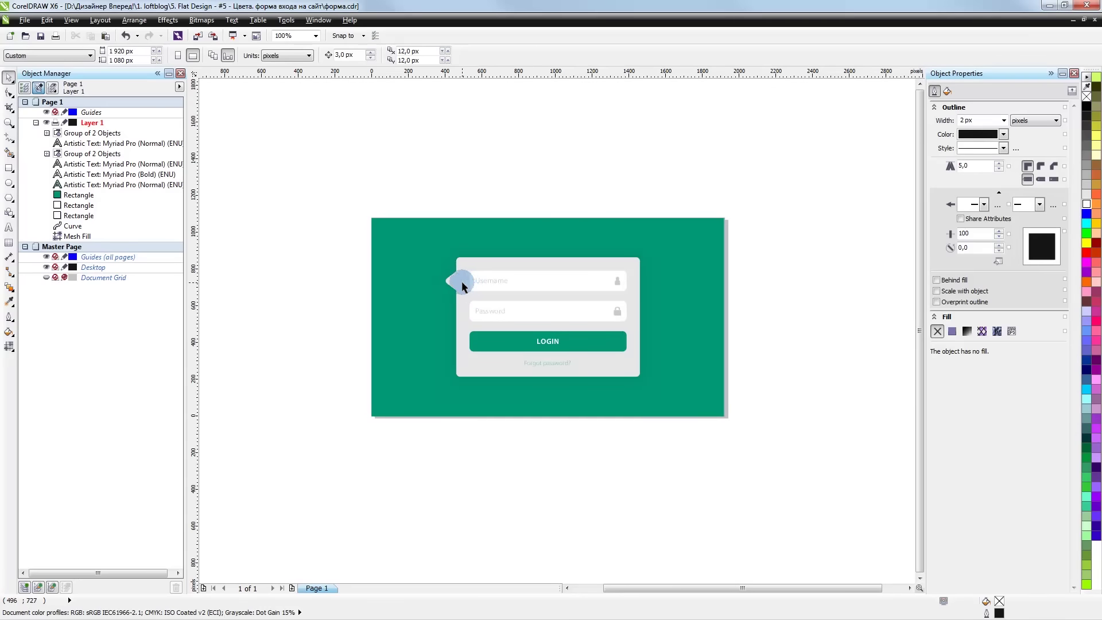
{"action": "scroll", "coordinate": [457, 287], "scroll_direction": "up", "scroll_amount": 1}
{"action": "scroll", "coordinate": [455, 281], "scroll_direction": "up", "scroll_amount": 2}
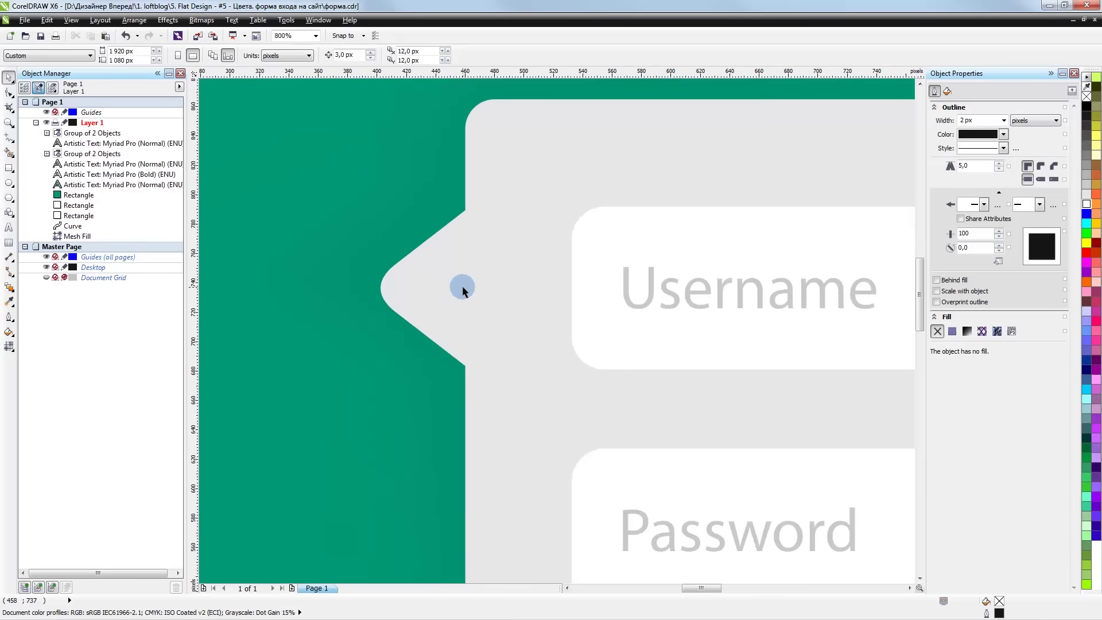
- Select the card's pointer tab shape and bring up its nodes for editing
{"action": "left_click", "coordinate": [445, 283]}
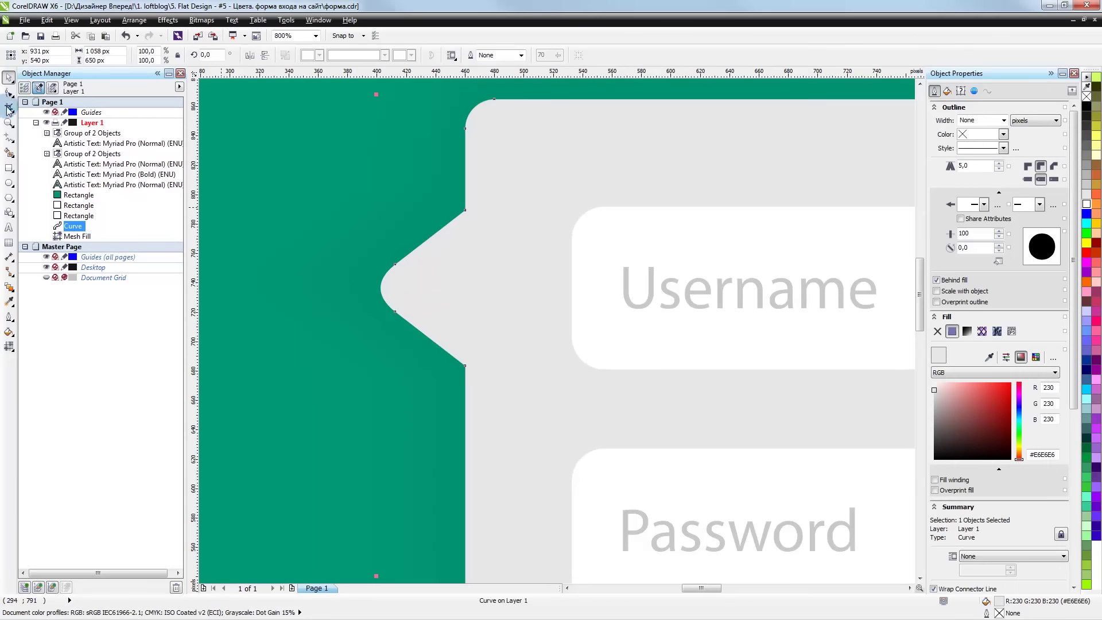
{"action": "left_click", "coordinate": [10, 93]}
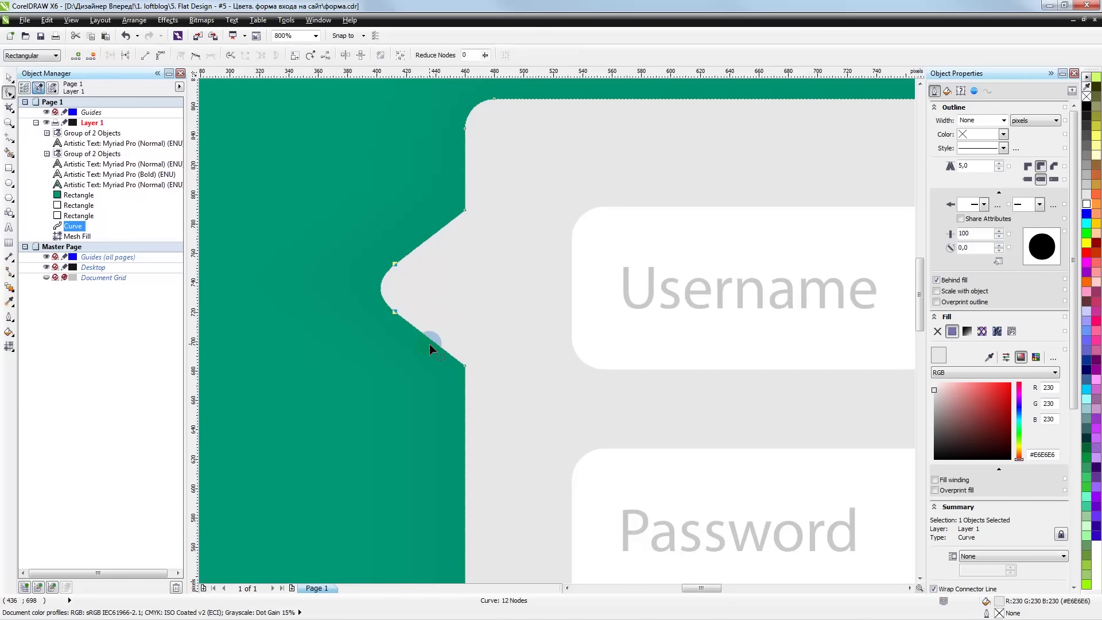
{"action": "scroll", "coordinate": [425, 279], "scroll_direction": "up", "scroll_amount": 1}
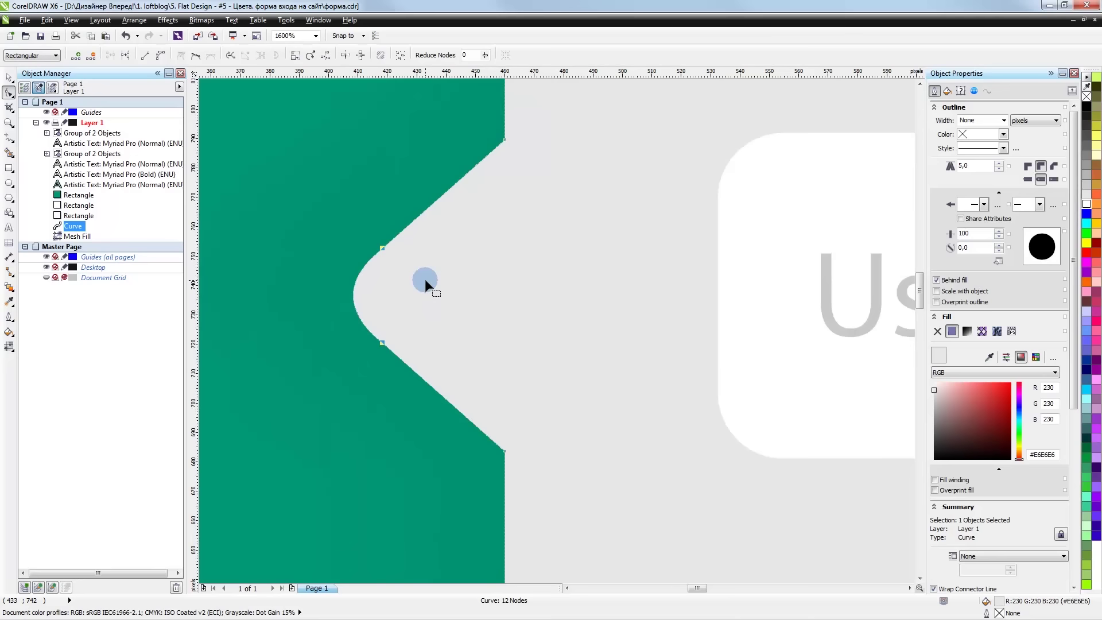
{"action": "left_click", "coordinate": [503, 139]}
{"action": "left_click", "coordinate": [447, 349]}
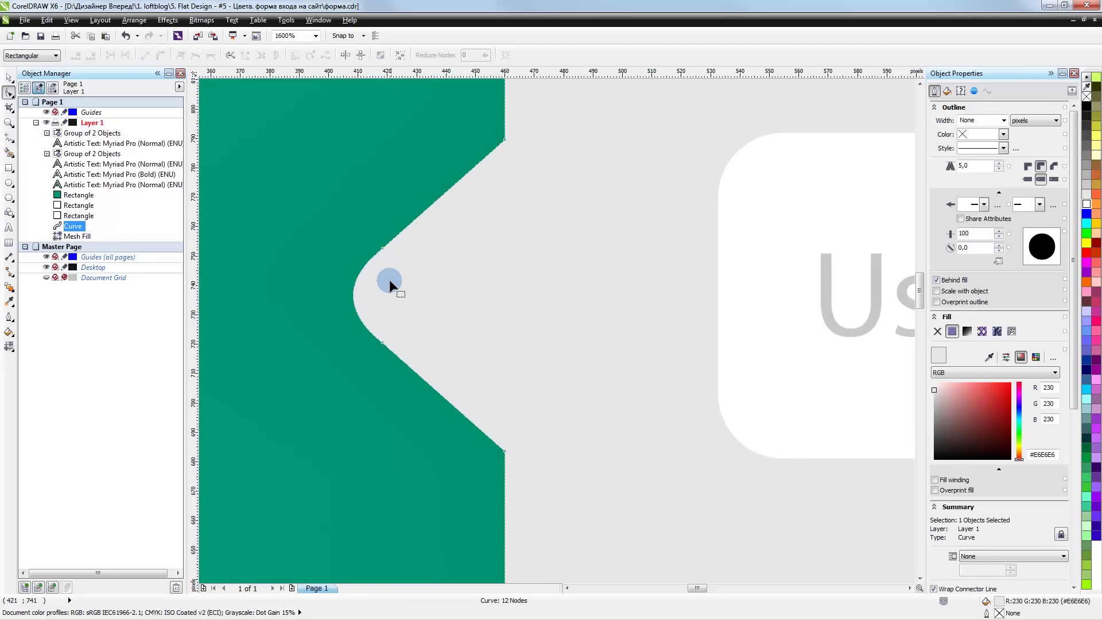
{"action": "scroll", "coordinate": [428, 311], "scroll_direction": "down", "scroll_amount": 1}
{"action": "scroll", "coordinate": [450, 322], "scroll_direction": "down", "scroll_amount": 1}
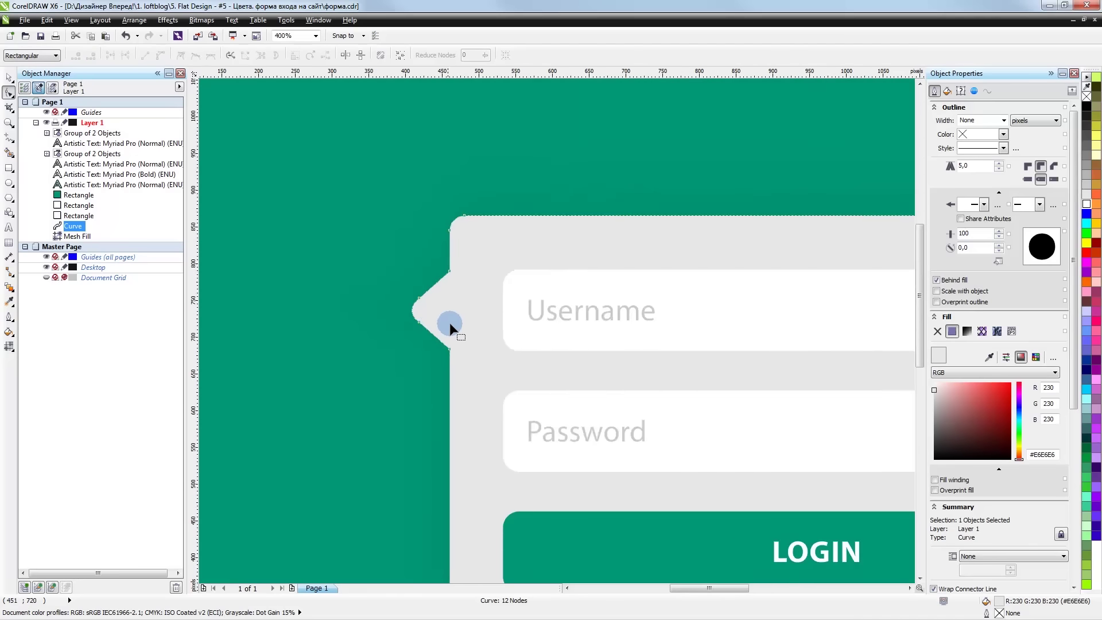
{"action": "scroll", "coordinate": [450, 323], "scroll_direction": "down", "scroll_amount": 1}
{"action": "scroll", "coordinate": [450, 323], "scroll_direction": "up", "scroll_amount": 1}
{"action": "left_click", "coordinate": [431, 328]}
{"action": "scroll", "coordinate": [430, 328], "scroll_direction": "up", "scroll_amount": 1}
- Select the pointer's tip nodes and nudge them down and to the right
{"action": "left_click", "coordinate": [449, 356]}
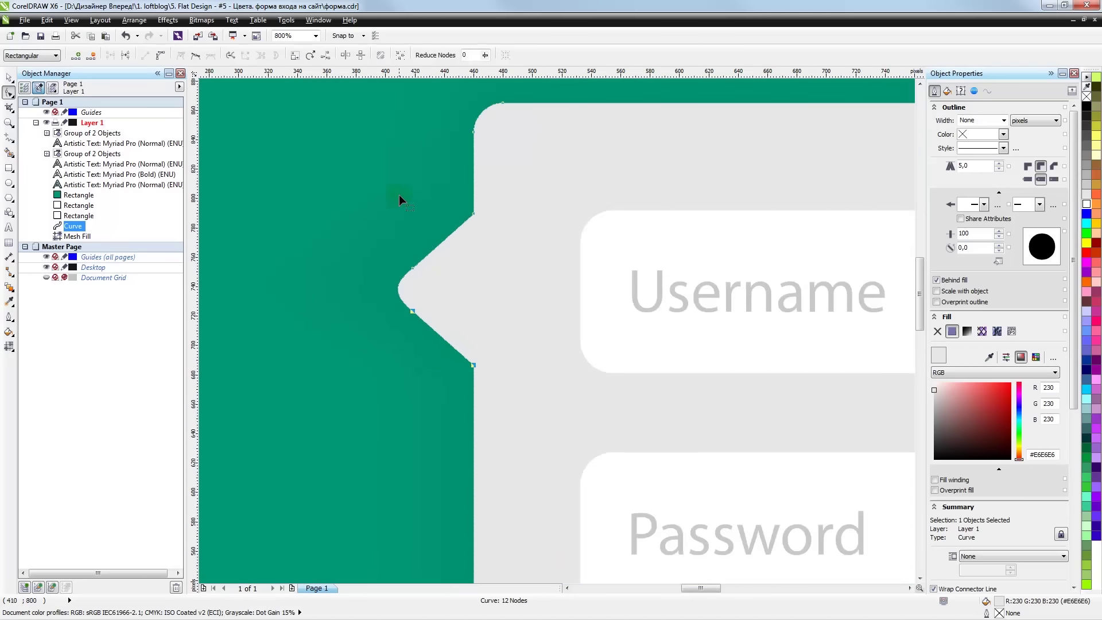
{"action": "left_click_drag", "start_coordinate": [398, 194], "coordinate": [499, 283]}
{"action": "key", "text": "Down"}
{"action": "key", "text": "Escape"}
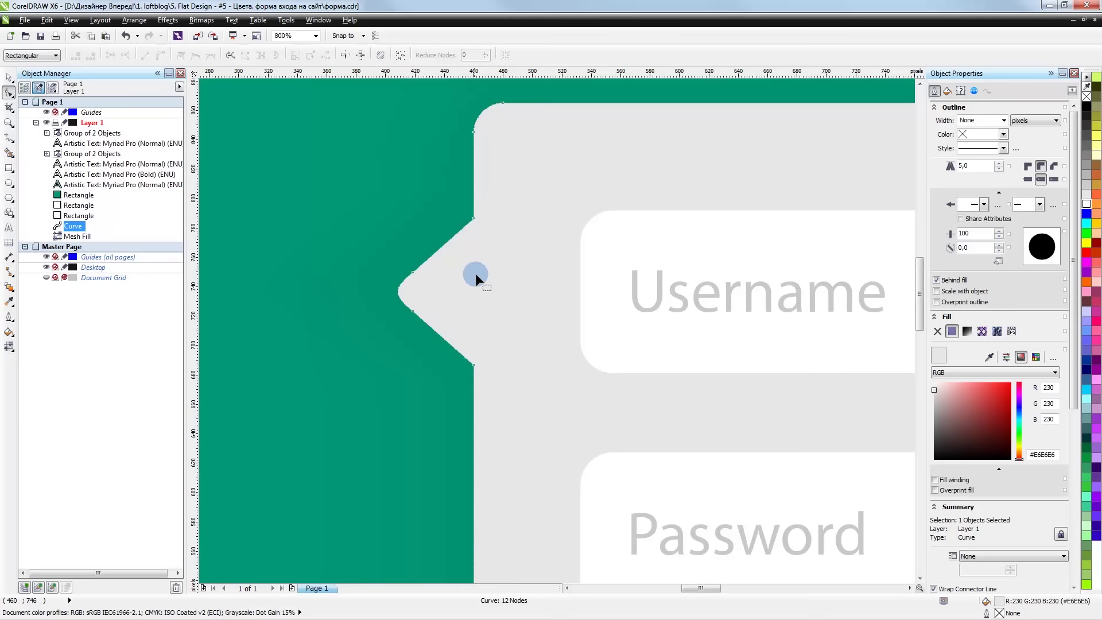
{"action": "left_click_drag", "start_coordinate": [521, 237], "coordinate": [518, 372]}
{"action": "left_click_drag", "start_coordinate": [401, 261], "coordinate": [437, 321]}
{"action": "key", "text": "Right"}
- Adjust the tip's curve handle into a soft rounded point, then deselect the curve
{"action": "scroll", "coordinate": [423, 264], "scroll_direction": "up", "scroll_amount": 1}
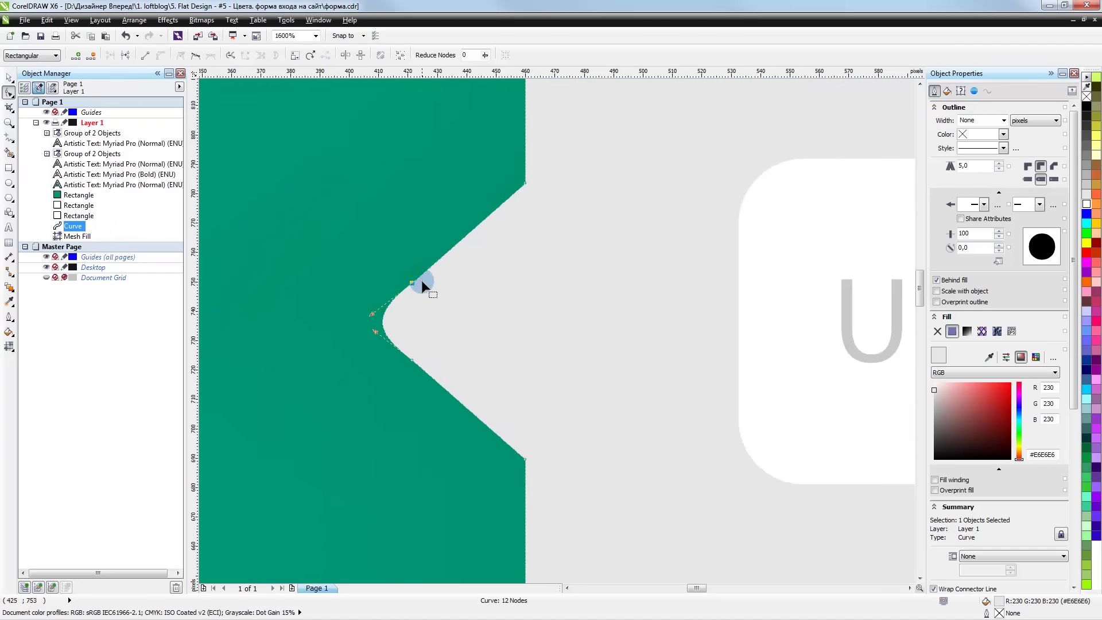
{"action": "scroll", "coordinate": [369, 312], "scroll_direction": "up", "scroll_amount": 1}
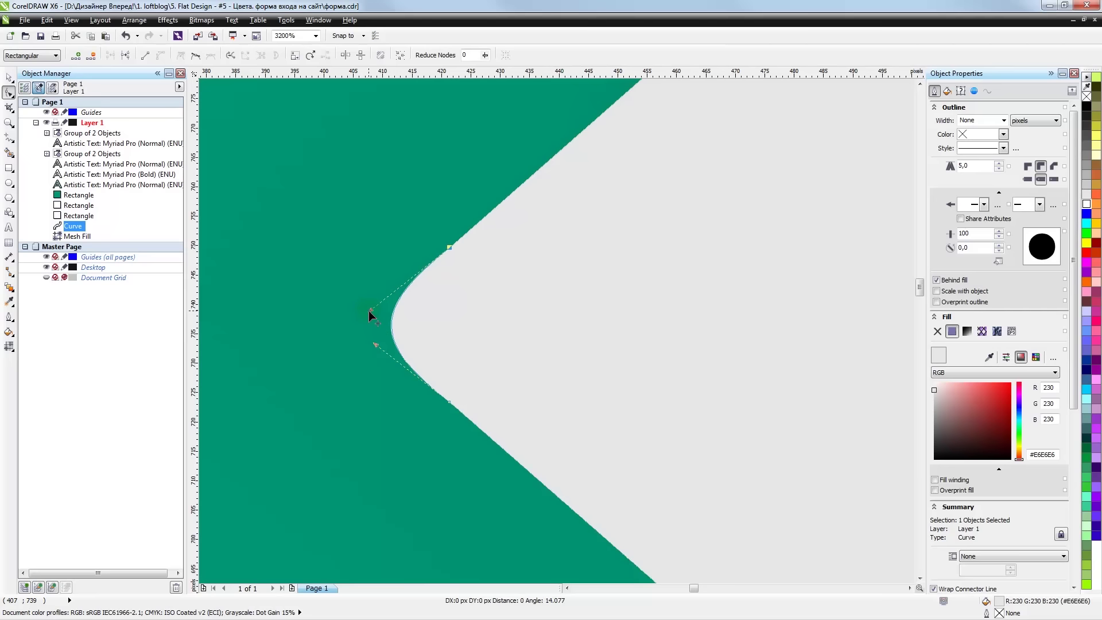
{"action": "left_click_drag", "start_coordinate": [368, 311], "coordinate": [373, 308]}
{"action": "left_click", "coordinate": [416, 342]}
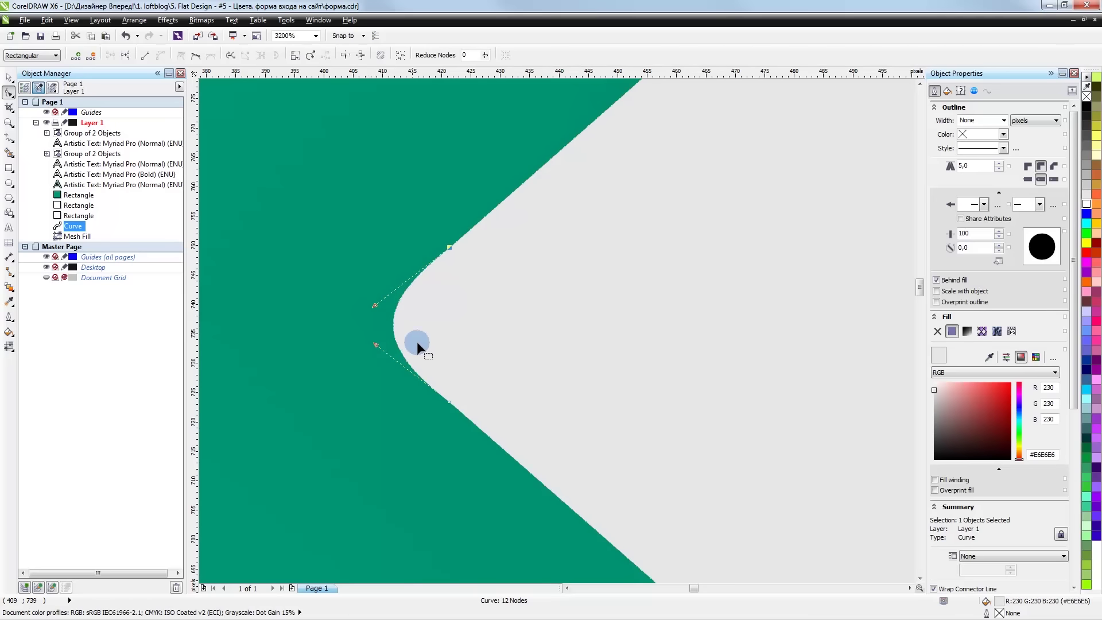
{"action": "scroll", "coordinate": [493, 330], "scroll_direction": "down", "scroll_amount": 1}
{"action": "scroll", "coordinate": [468, 315], "scroll_direction": "down", "scroll_amount": 2}
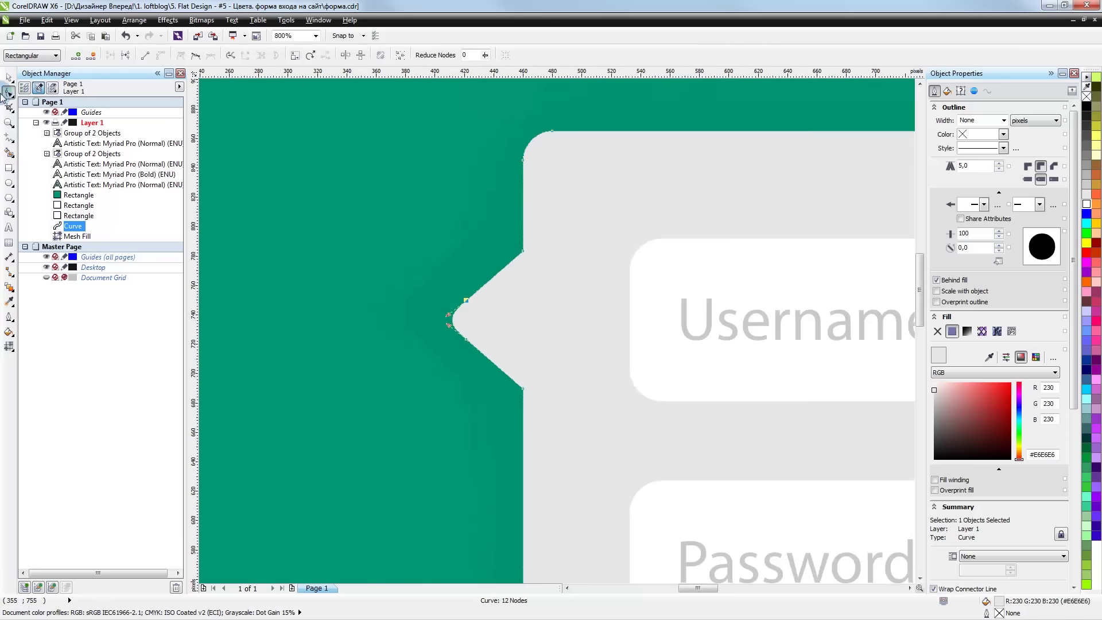
{"action": "key", "text": "space"}
{"action": "scroll", "coordinate": [456, 244], "scroll_direction": "down", "scroll_amount": 2}
{"action": "left_click", "coordinate": [259, 329]}
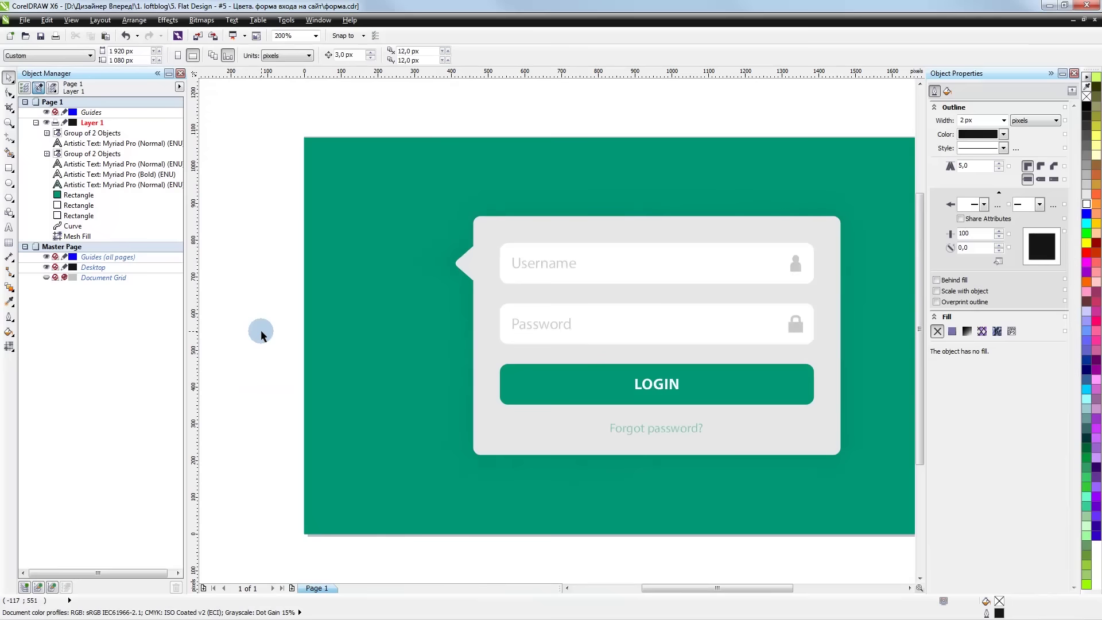
- Save the login form and select the lock icon
{"action": "scroll", "coordinate": [464, 328], "scroll_direction": "up", "scroll_amount": 1}
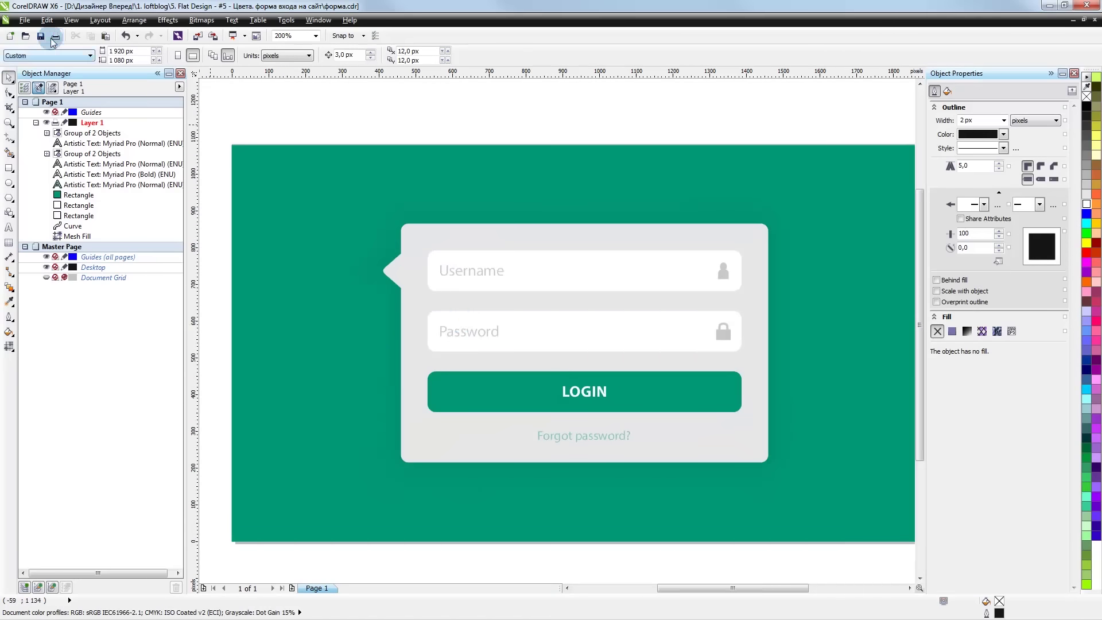
{"action": "left_click", "coordinate": [46, 37]}
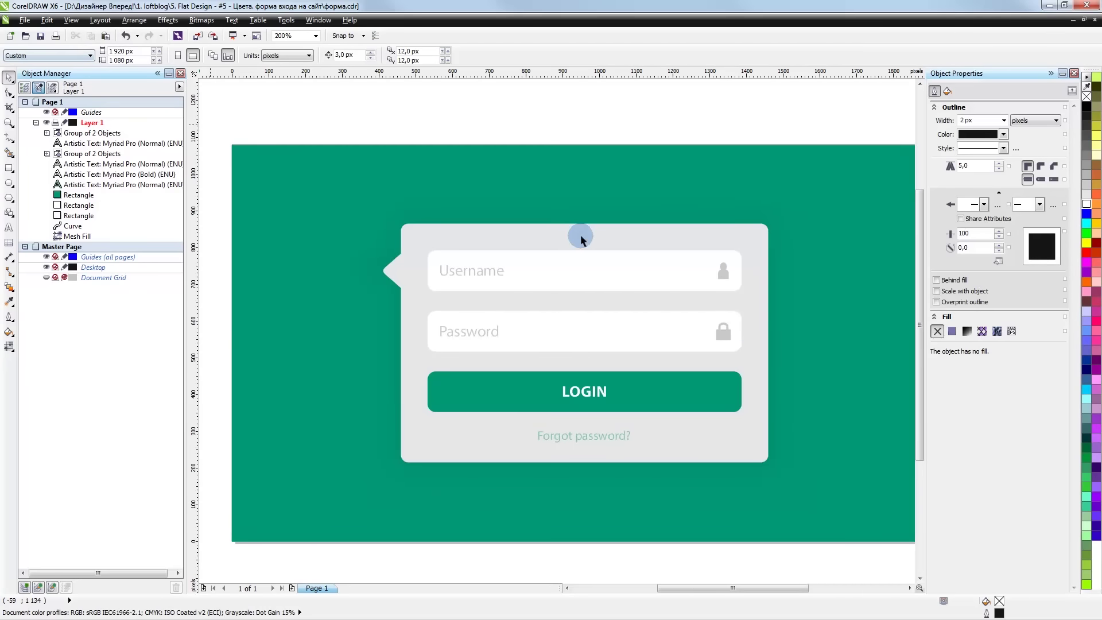
{"action": "scroll", "coordinate": [733, 298], "scroll_direction": "up", "scroll_amount": 1}
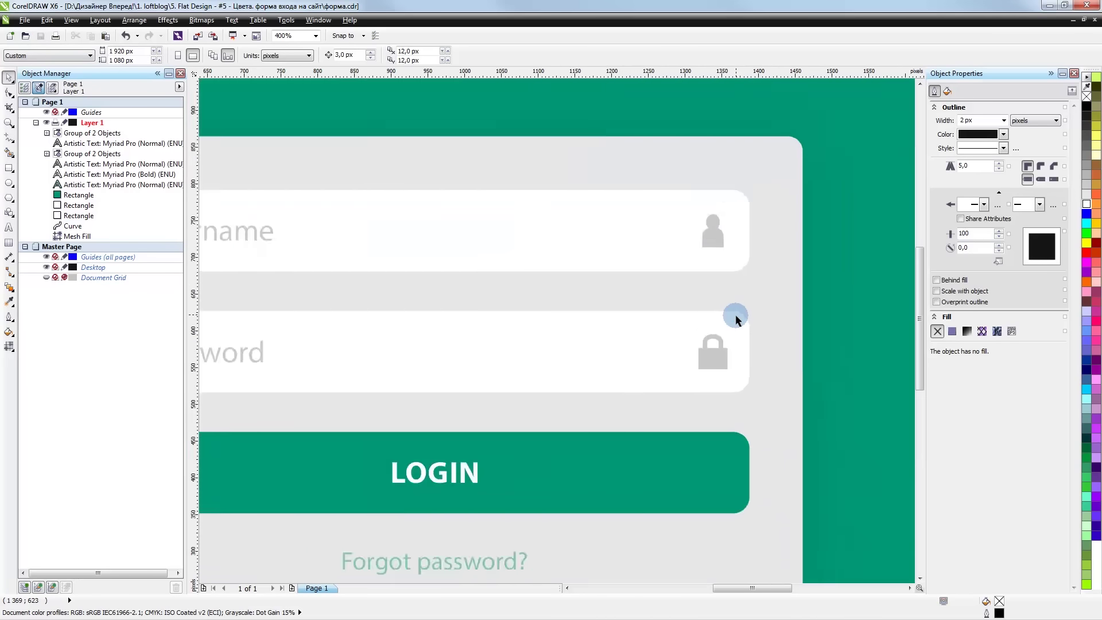
{"action": "scroll", "coordinate": [735, 314], "scroll_direction": "up", "scroll_amount": 1}
{"action": "left_click", "coordinate": [697, 398]}
{"action": "left_click", "coordinate": [690, 147]}
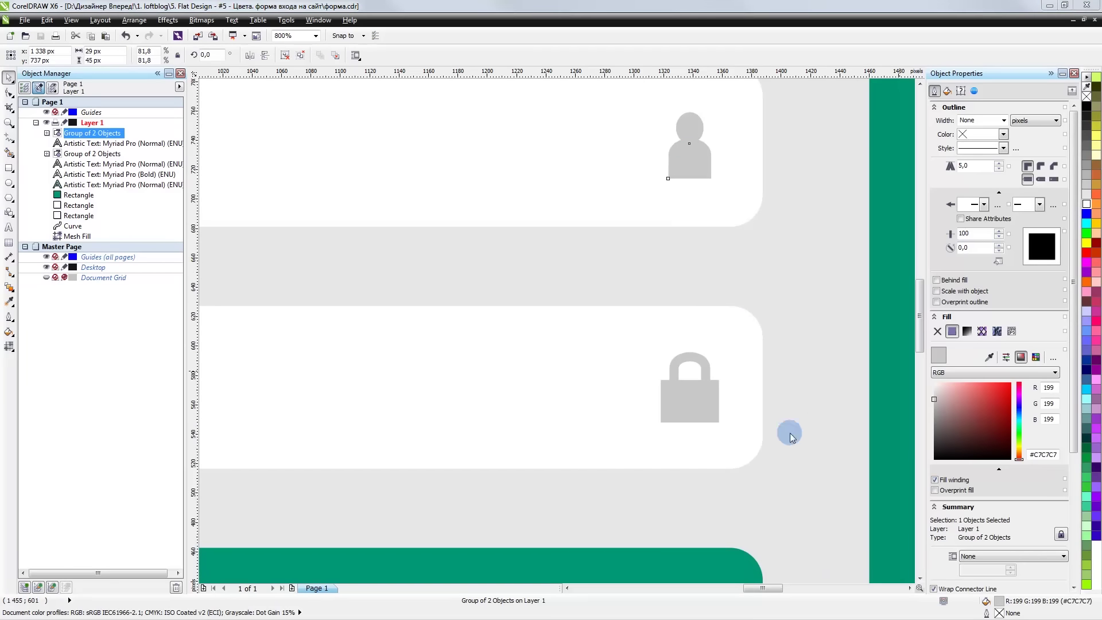
{"action": "left_click", "coordinate": [707, 394]}
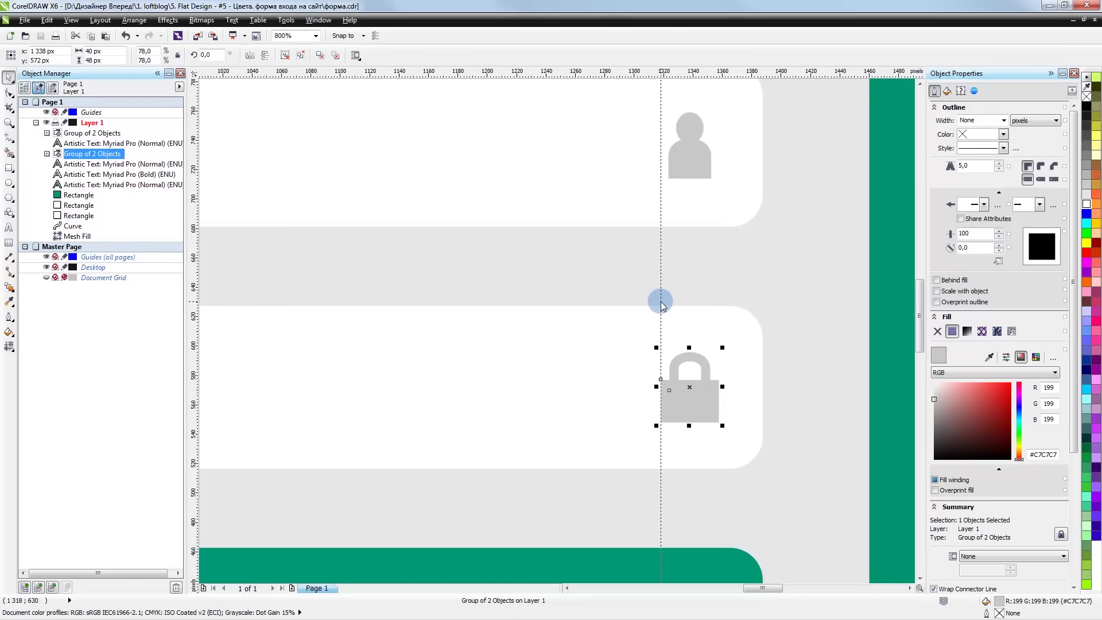
- Add two vertical guides aligned to the lock icon's left and right edges
{"action": "left_click_drag", "start_coordinate": [480, 303], "coordinate": [661, 302]}
{"action": "left_click_drag", "start_coordinate": [196, 305], "coordinate": [712, 281]}
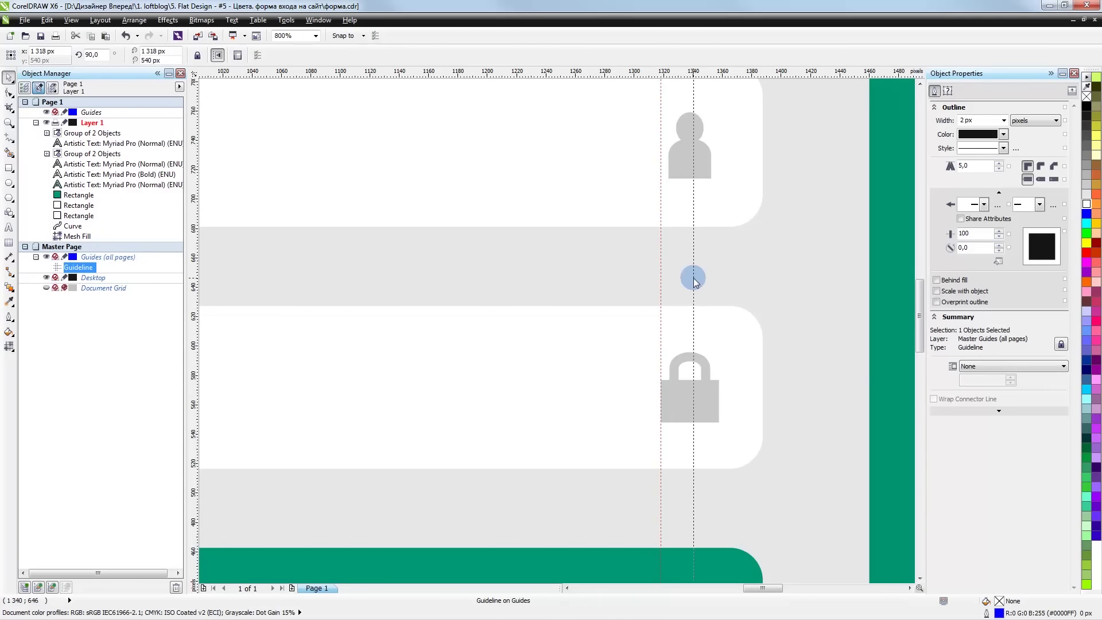
{"action": "left_click_drag", "start_coordinate": [711, 279], "coordinate": [718, 278]}
{"action": "left_click", "coordinate": [673, 174]}
{"action": "key", "text": "F10"}
{"action": "left_click", "coordinate": [550, 273]}
{"action": "scroll", "coordinate": [550, 273], "scroll_direction": "down", "scroll_amount": 2}
{"action": "scroll", "coordinate": [628, 227], "scroll_direction": "up", "scroll_amount": 2}
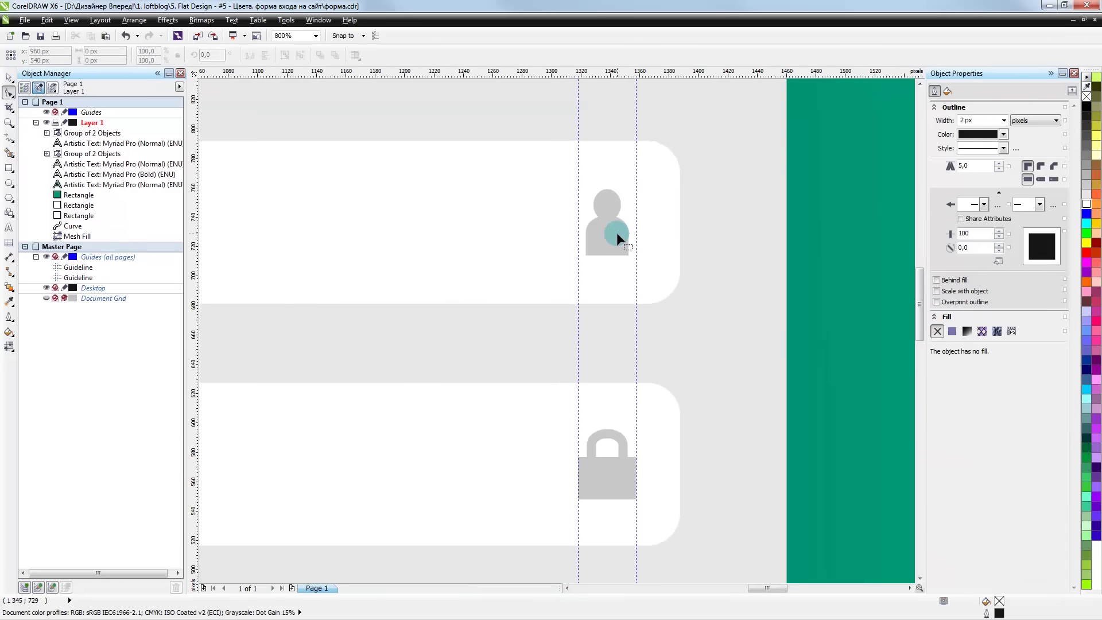
{"action": "left_click", "coordinate": [111, 133]}
{"action": "left_click", "coordinate": [610, 238]}
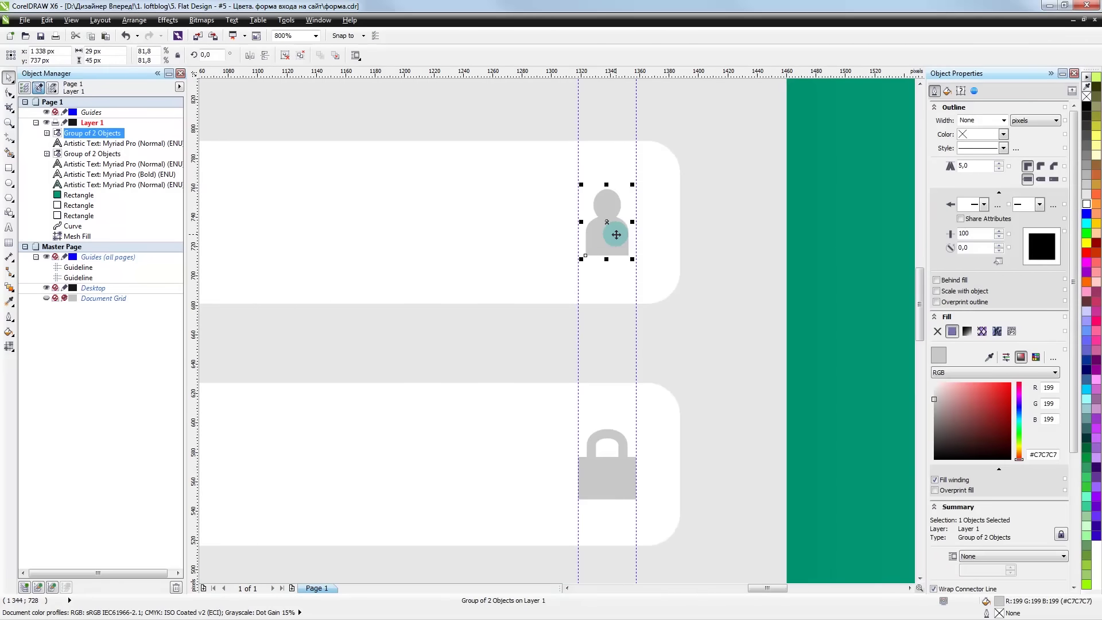
- Ungroup the person icon into separate head and body shapes
{"action": "right_click", "coordinate": [606, 237]}
{"action": "left_click", "coordinate": [628, 202]}
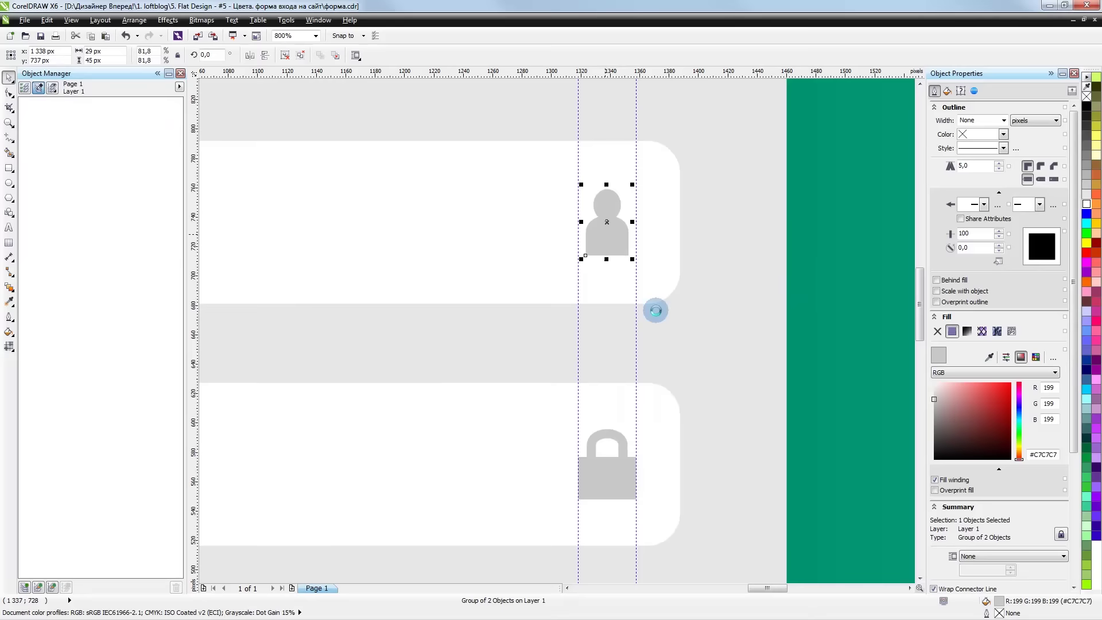
{"action": "left_click", "coordinate": [626, 462]}
{"action": "scroll", "coordinate": [597, 204], "scroll_direction": "up", "scroll_amount": 1}
- Nudge the body shape's left nodes outward toward the left guide
{"action": "left_click", "coordinate": [615, 260]}
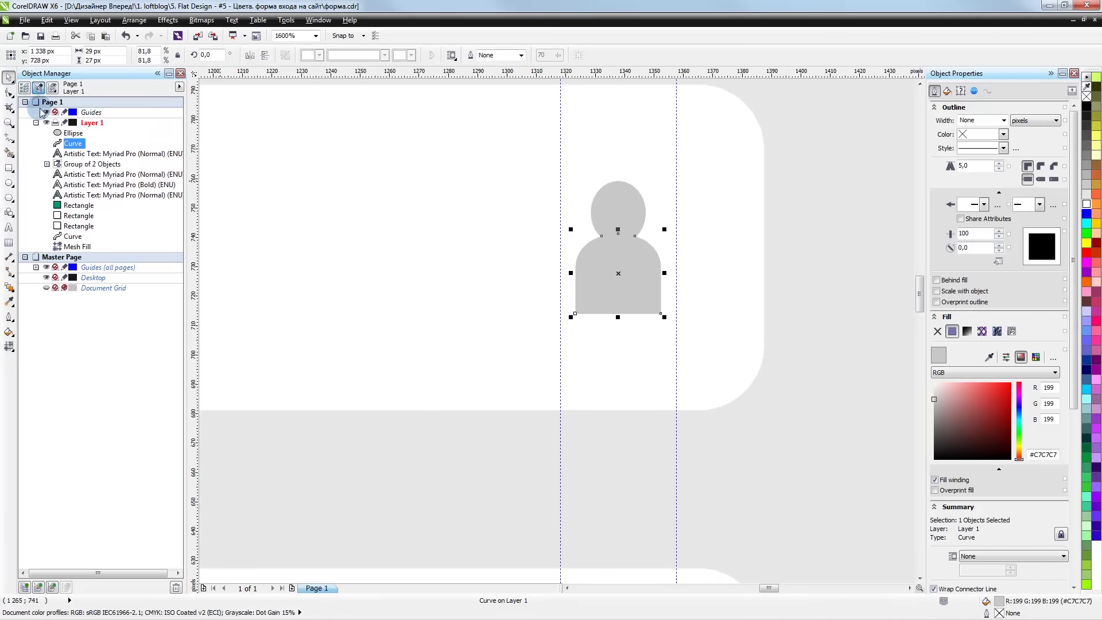
{"action": "left_click", "coordinate": [8, 92]}
{"action": "left_click_drag", "start_coordinate": [599, 347], "coordinate": [550, 252]}
{"action": "key", "text": "Left"}
{"action": "key", "text": "Left"}
{"action": "key", "text": "Left"}
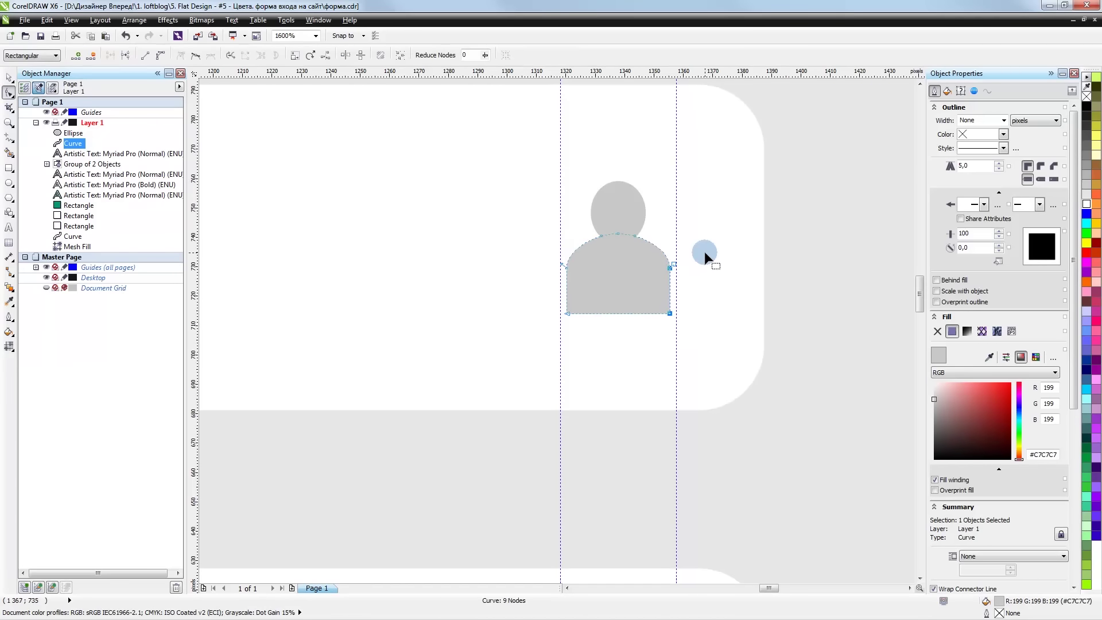
{"action": "scroll", "coordinate": [593, 261], "scroll_direction": "down", "scroll_amount": 1}
{"action": "scroll", "coordinate": [629, 281], "scroll_direction": "down", "scroll_amount": 1}
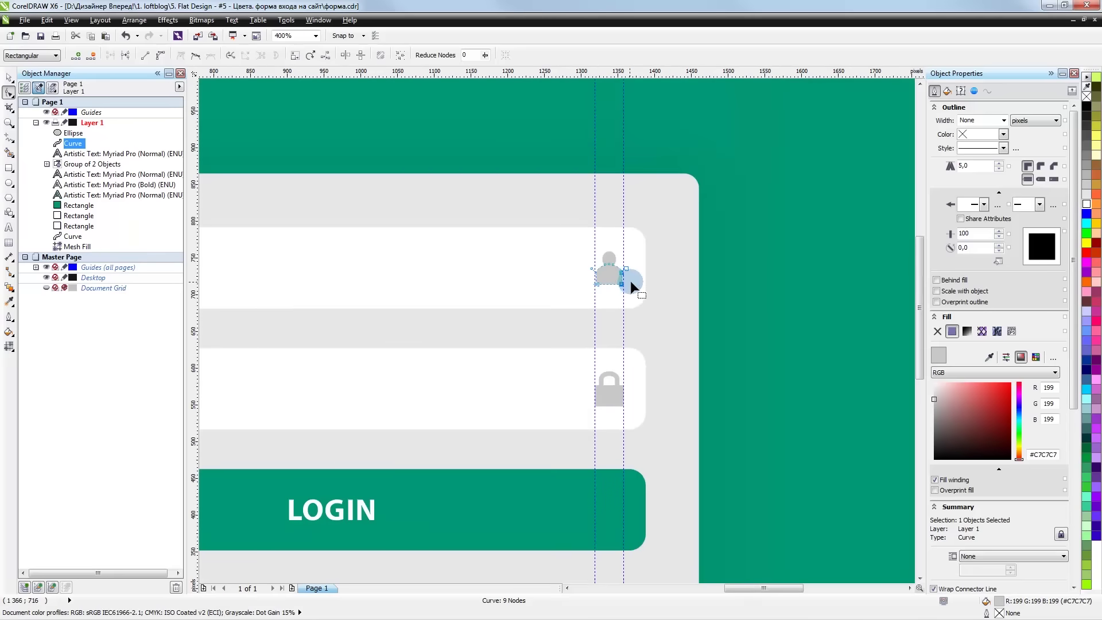
{"action": "scroll", "coordinate": [625, 276], "scroll_direction": "up", "scroll_amount": 1}
{"action": "scroll", "coordinate": [615, 261], "scroll_direction": "up", "scroll_amount": 1}
{"action": "scroll", "coordinate": [609, 267], "scroll_direction": "down", "scroll_amount": 1}
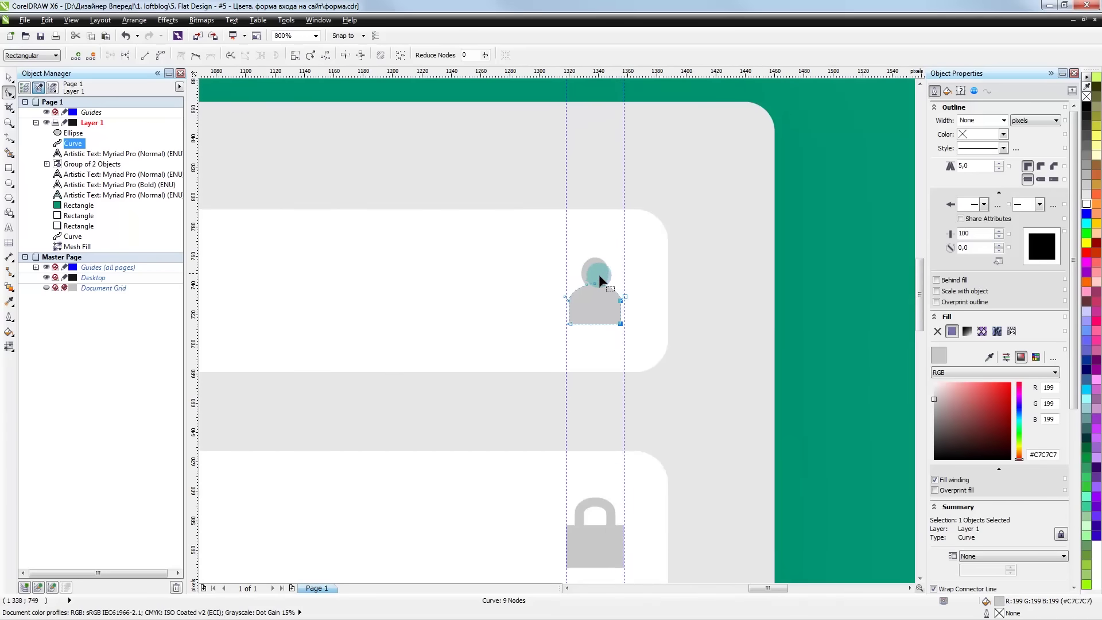
- Scale the person icon's round head up slightly
{"action": "left_click", "coordinate": [9, 76]}
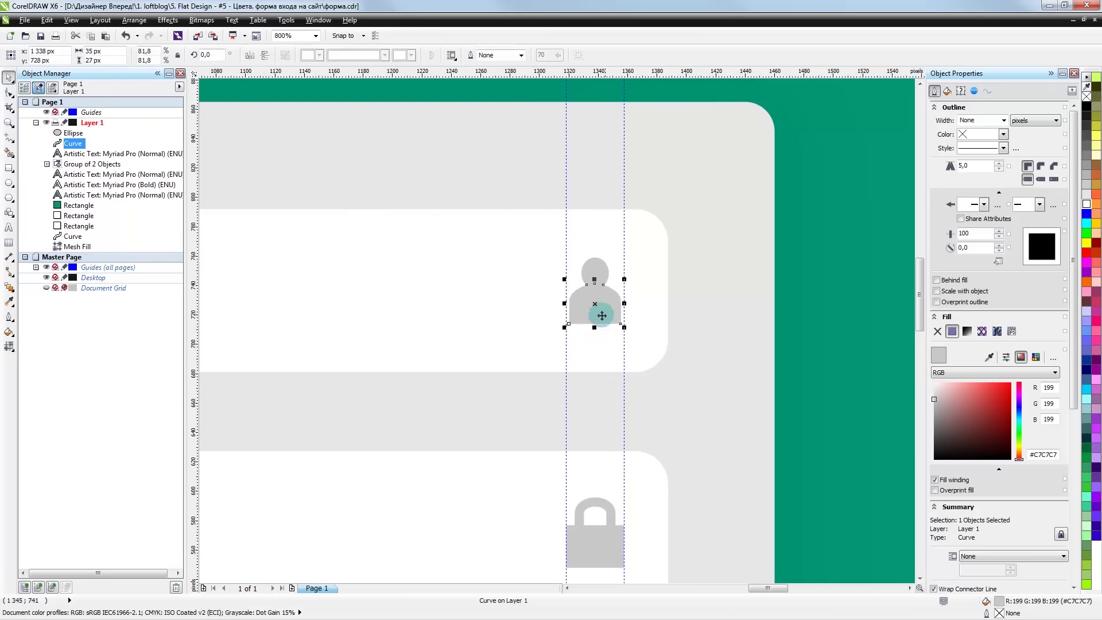
{"action": "left_click", "coordinate": [589, 548]}
{"action": "left_click", "coordinate": [603, 265]}
{"action": "left_click", "coordinate": [609, 307], "text": "shift"}
{"action": "left_click", "coordinate": [844, 248]}
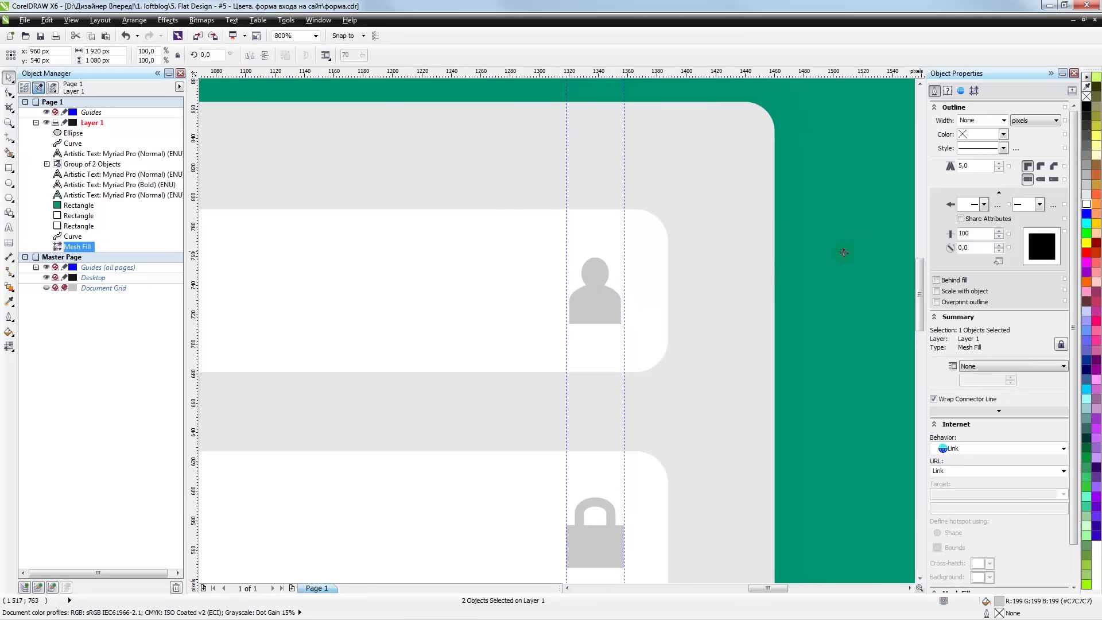
{"action": "left_click", "coordinate": [600, 275]}
{"action": "left_click_drag", "start_coordinate": [579, 258], "coordinate": [575, 254]}
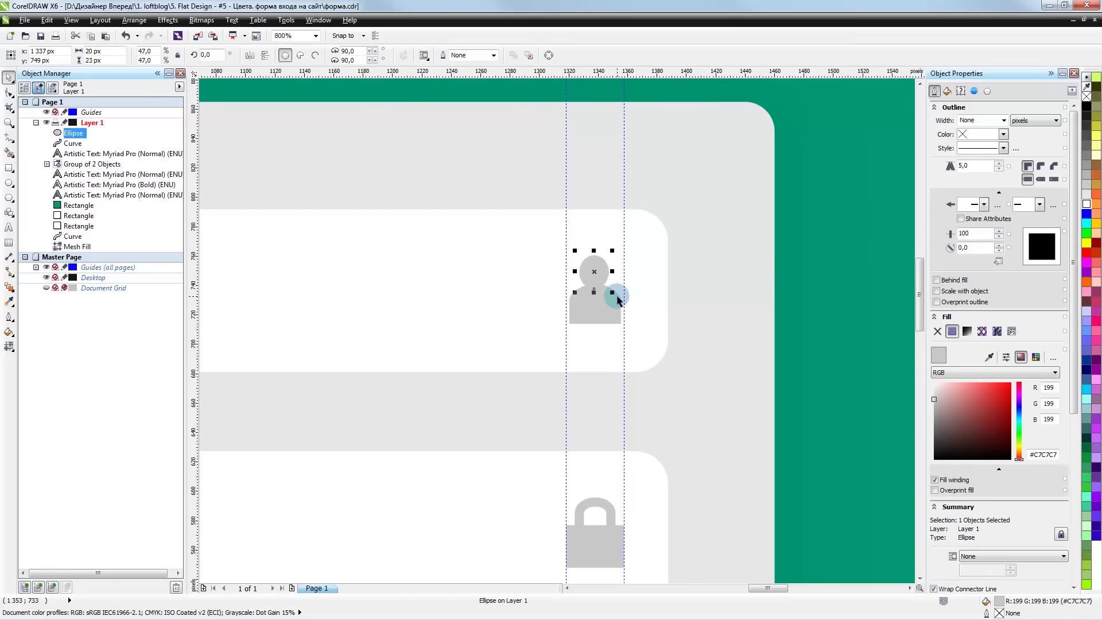
{"action": "left_click_drag", "start_coordinate": [613, 295], "coordinate": [615, 296]}
{"action": "left_click", "coordinate": [606, 309], "text": "shift"}
{"action": "left_click", "coordinate": [827, 296]}
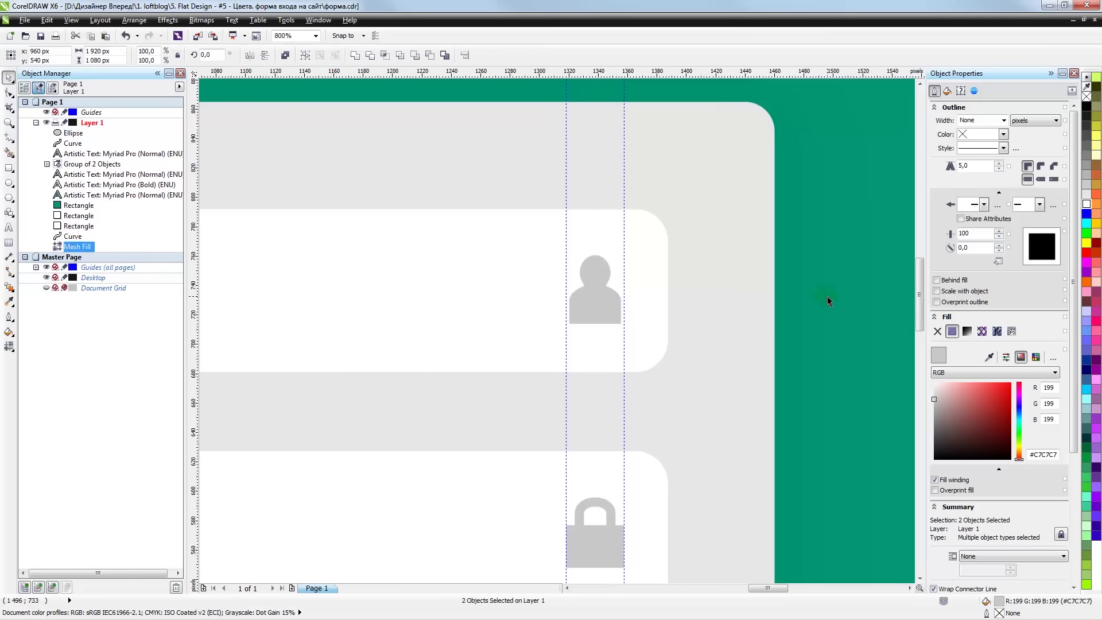
{"action": "left_click", "coordinate": [597, 271]}
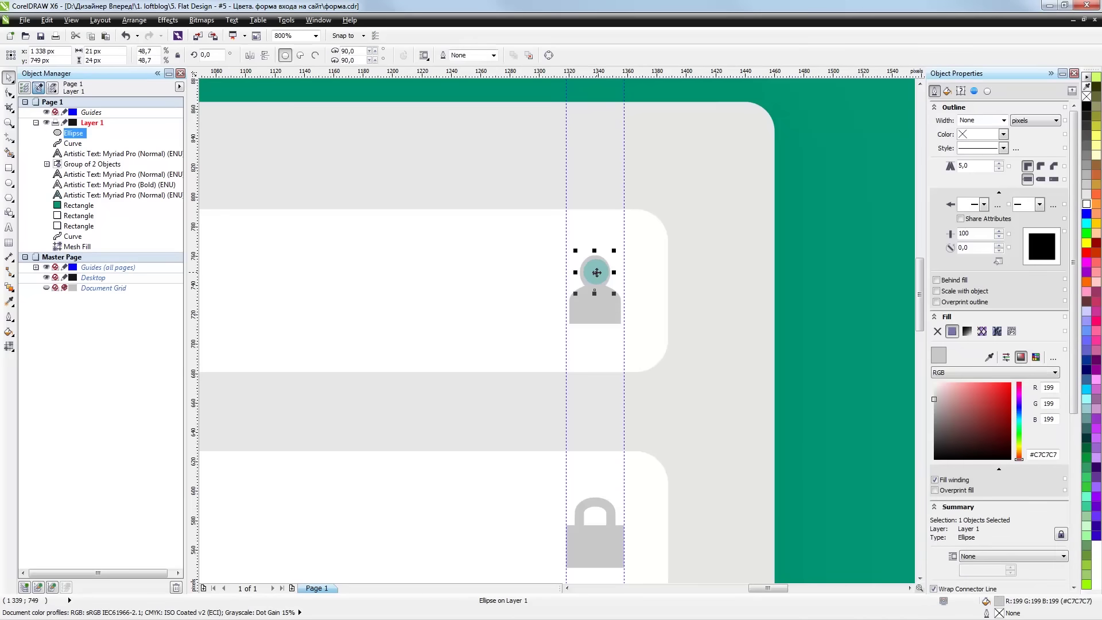
{"action": "scroll", "coordinate": [597, 271], "scroll_direction": "up", "scroll_amount": 1}
{"action": "left_click_drag", "start_coordinate": [560, 233], "coordinate": [558, 230]}
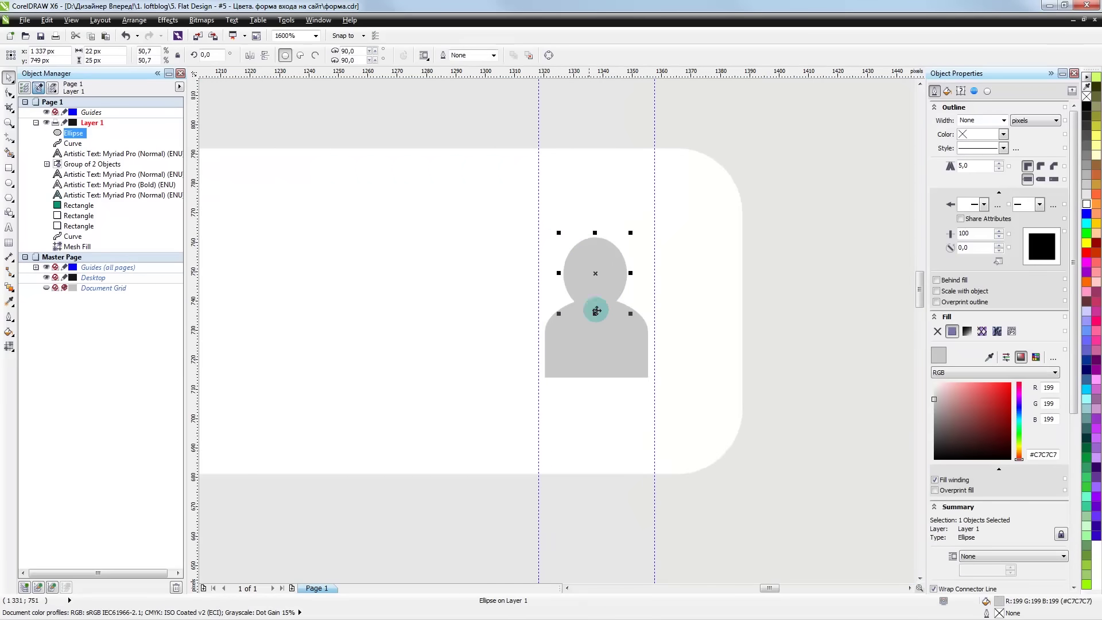
- Stretch the body wider on both sides so it spans the two guides
{"action": "left_click", "coordinate": [607, 348], "text": "shift"}
{"action": "scroll", "coordinate": [583, 324], "scroll_direction": "down", "scroll_amount": 1}
{"action": "left_click", "coordinate": [583, 339]}
{"action": "scroll", "coordinate": [570, 334], "scroll_direction": "up", "scroll_amount": 2}
{"action": "left_click_drag", "start_coordinate": [542, 327], "coordinate": [536, 325]}
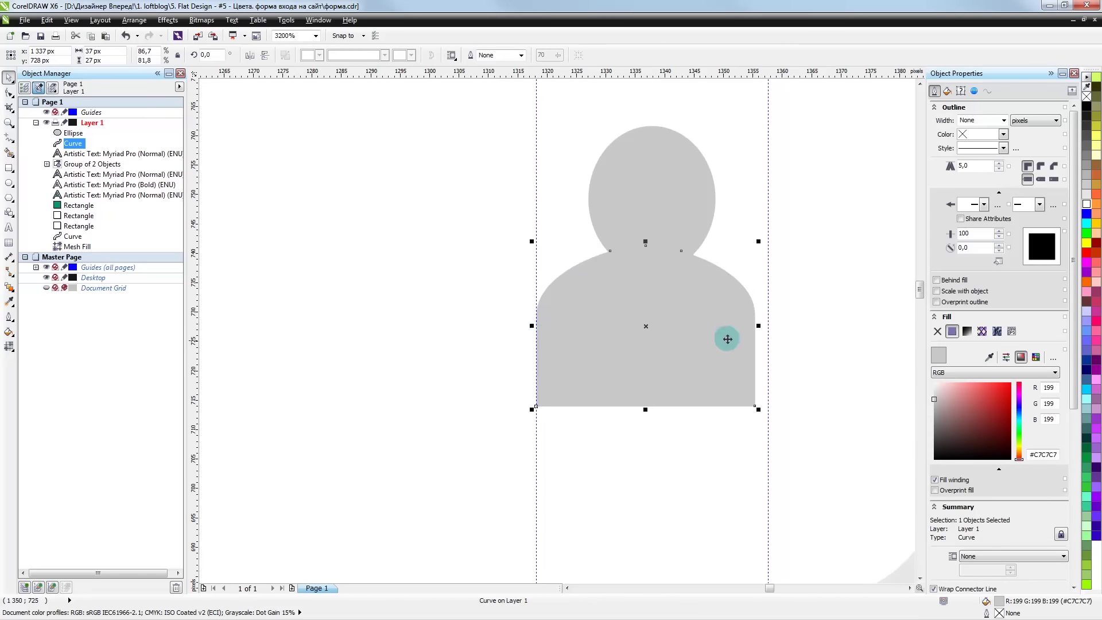
{"action": "left_click_drag", "start_coordinate": [755, 327], "coordinate": [769, 327]}
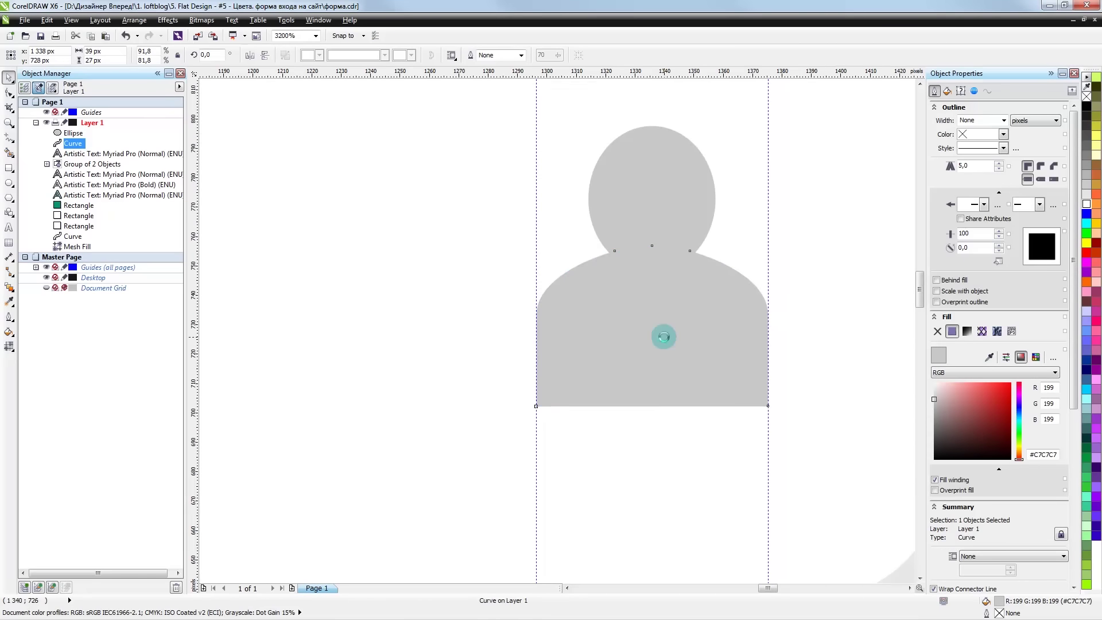
{"action": "scroll", "coordinate": [663, 283], "scroll_direction": "down", "scroll_amount": 1}
{"action": "left_click", "coordinate": [664, 265], "text": "shift"}
{"action": "scroll", "coordinate": [662, 265], "scroll_direction": "down", "scroll_amount": 2}
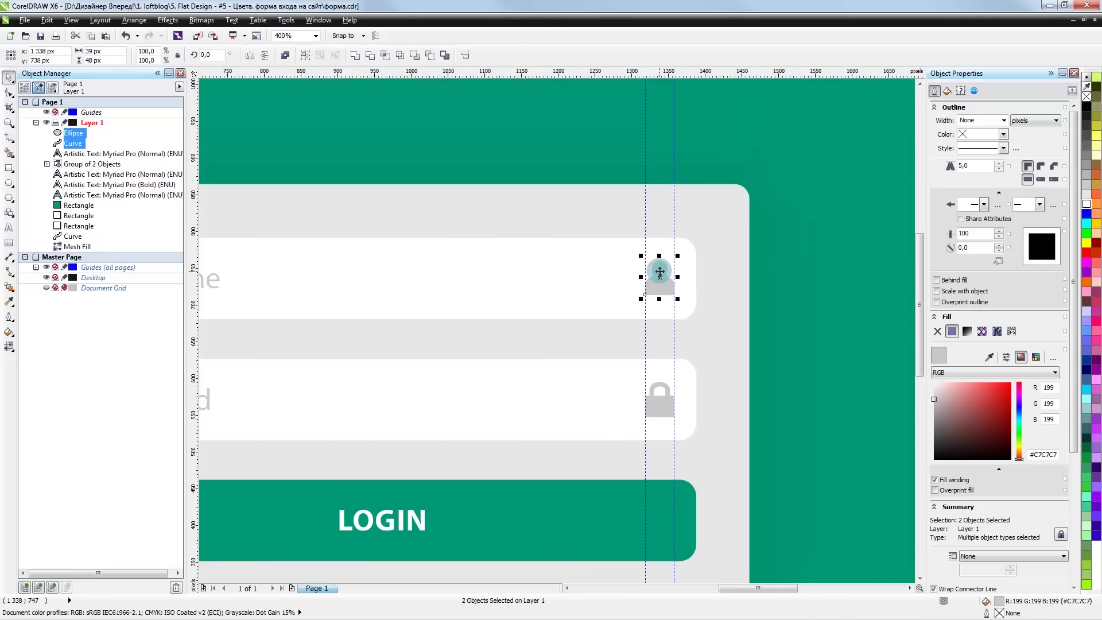
- Set the person icon's width to 40 px and group its head and body
{"action": "left_click", "coordinate": [653, 401]}
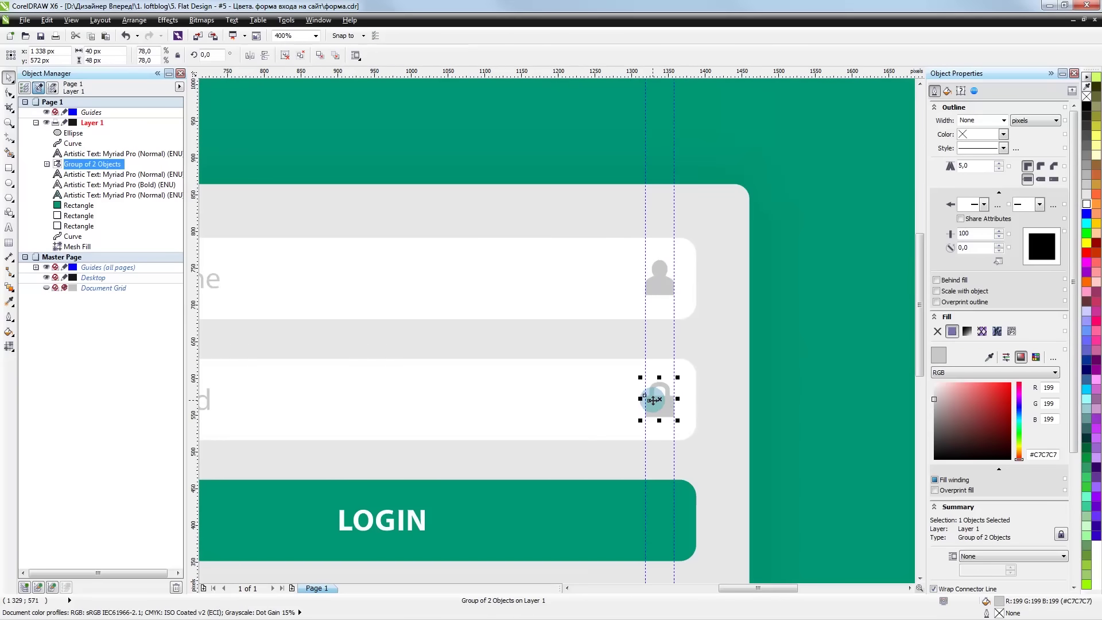
{"action": "left_click", "coordinate": [658, 285]}
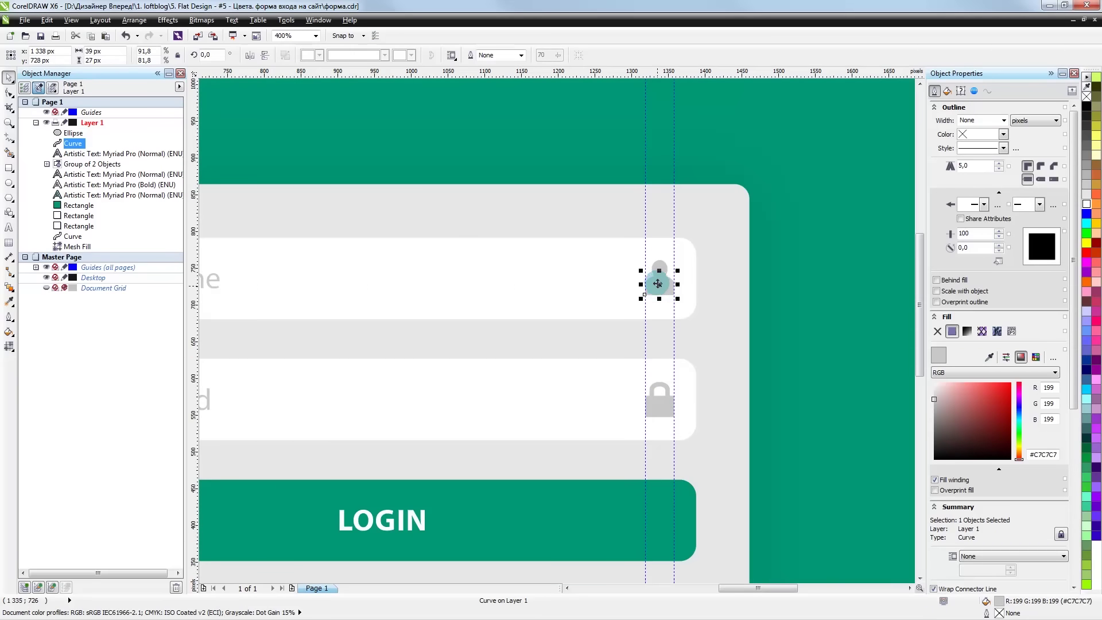
{"action": "scroll", "coordinate": [658, 283], "scroll_direction": "up", "scroll_amount": 1}
{"action": "scroll", "coordinate": [659, 275], "scroll_direction": "up", "scroll_amount": 1}
{"action": "left_click", "coordinate": [669, 252], "text": "shift"}
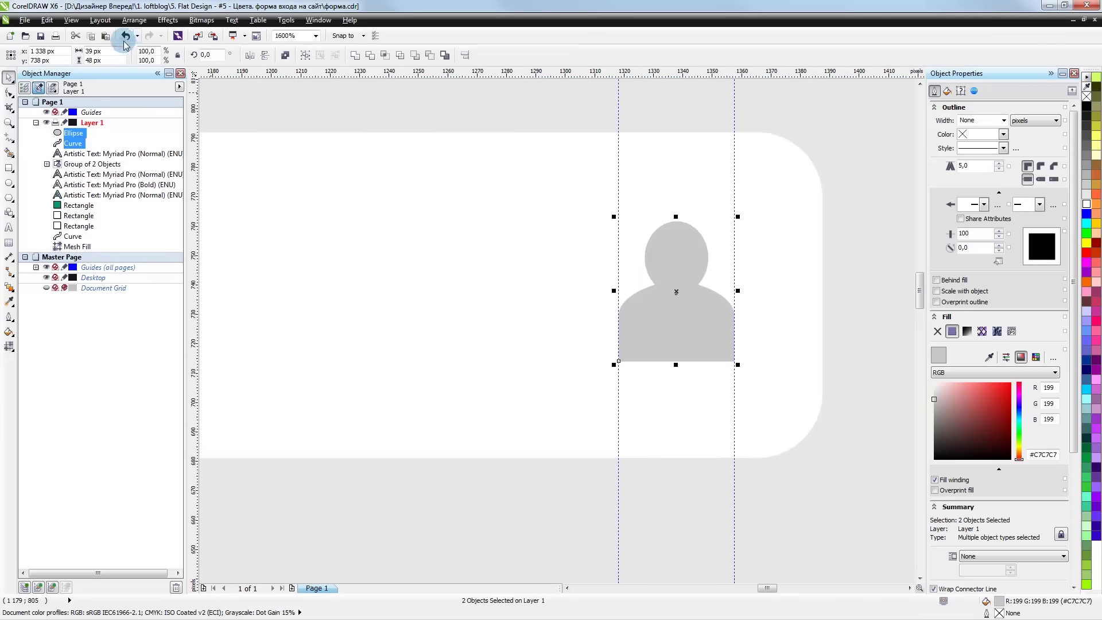
{"action": "double_click", "coordinate": [100, 50]}
{"action": "type", "text": "40"}
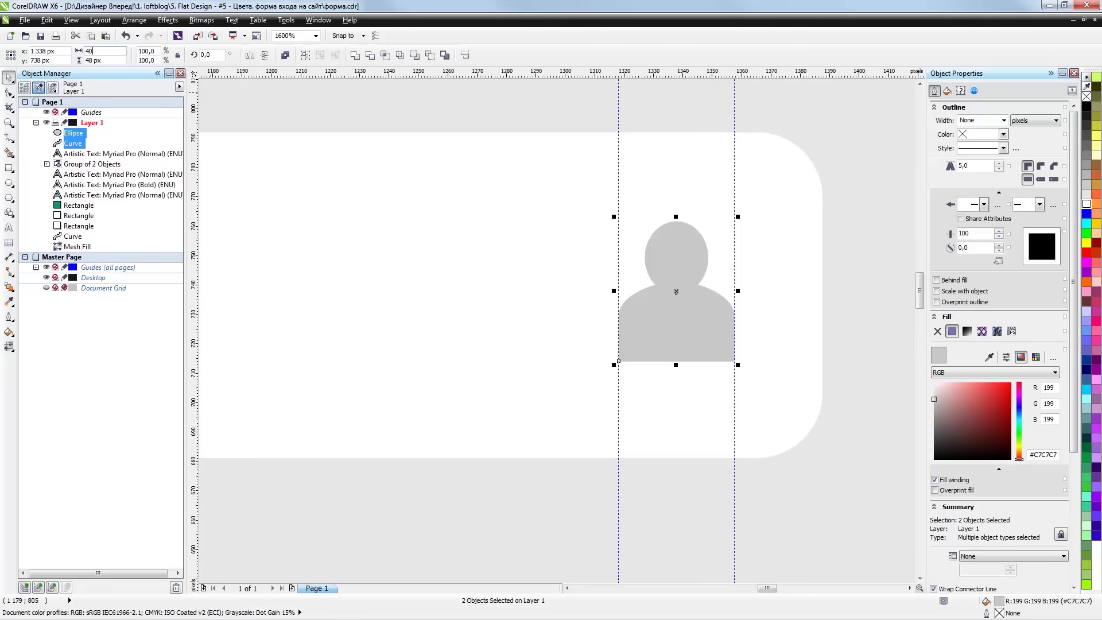
{"action": "key", "text": "Return"}
{"action": "key", "text": "ctrl+g"}
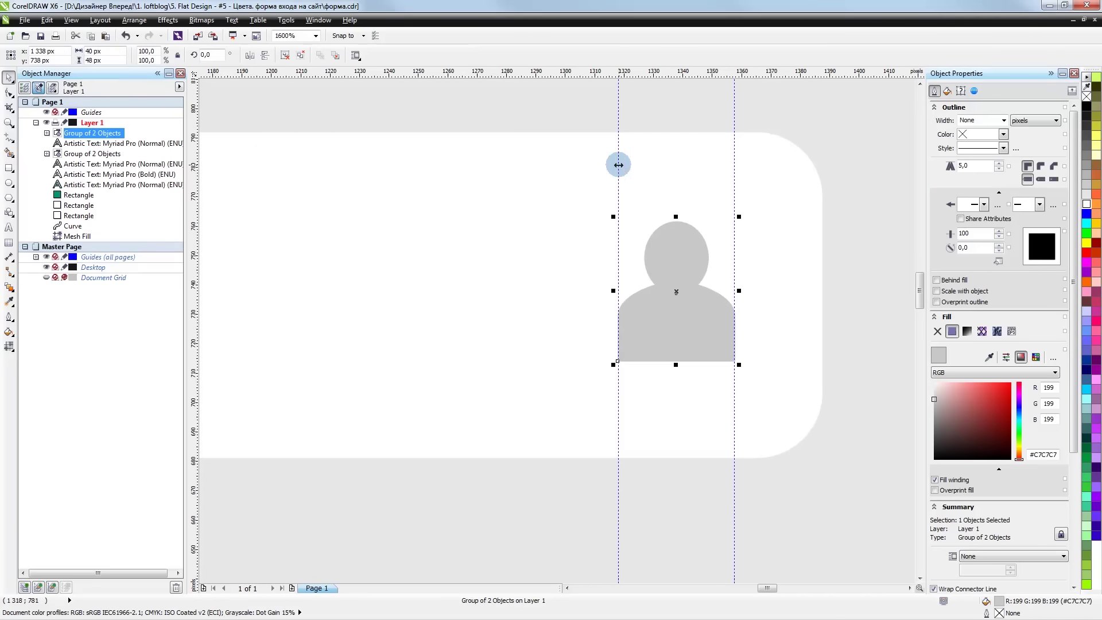
- Move the vertical guide beside the icon, check its fit in the Username field, and save
{"action": "left_click_drag", "start_coordinate": [618, 165], "coordinate": [734, 165]}
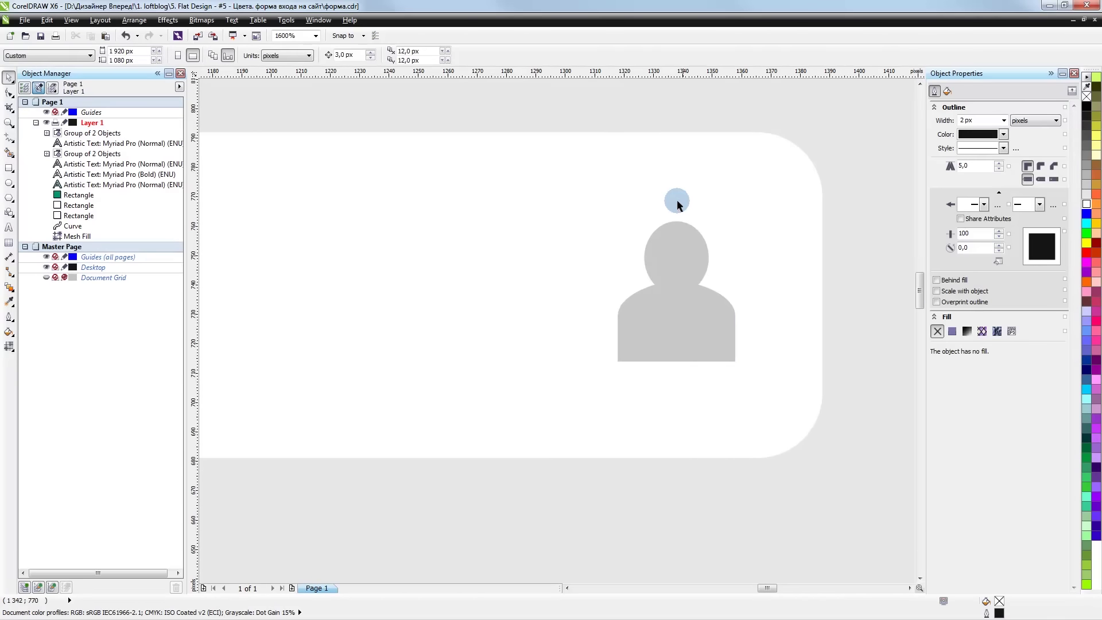
{"action": "scroll", "coordinate": [676, 202], "scroll_direction": "down", "scroll_amount": 2}
{"action": "left_click", "coordinate": [671, 232]}
{"action": "left_click", "coordinate": [672, 361], "text": "shift"}
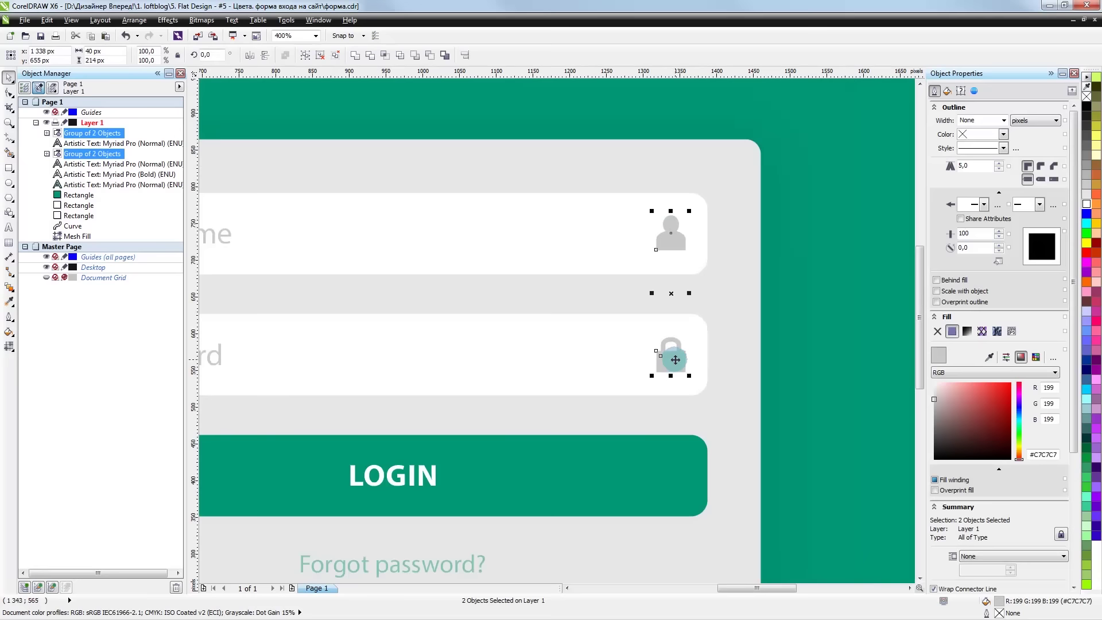
{"action": "scroll", "coordinate": [676, 359], "scroll_direction": "down", "scroll_amount": 2}
{"action": "key", "text": "Escape"}
{"action": "scroll", "coordinate": [671, 316], "scroll_direction": "up", "scroll_amount": 1}
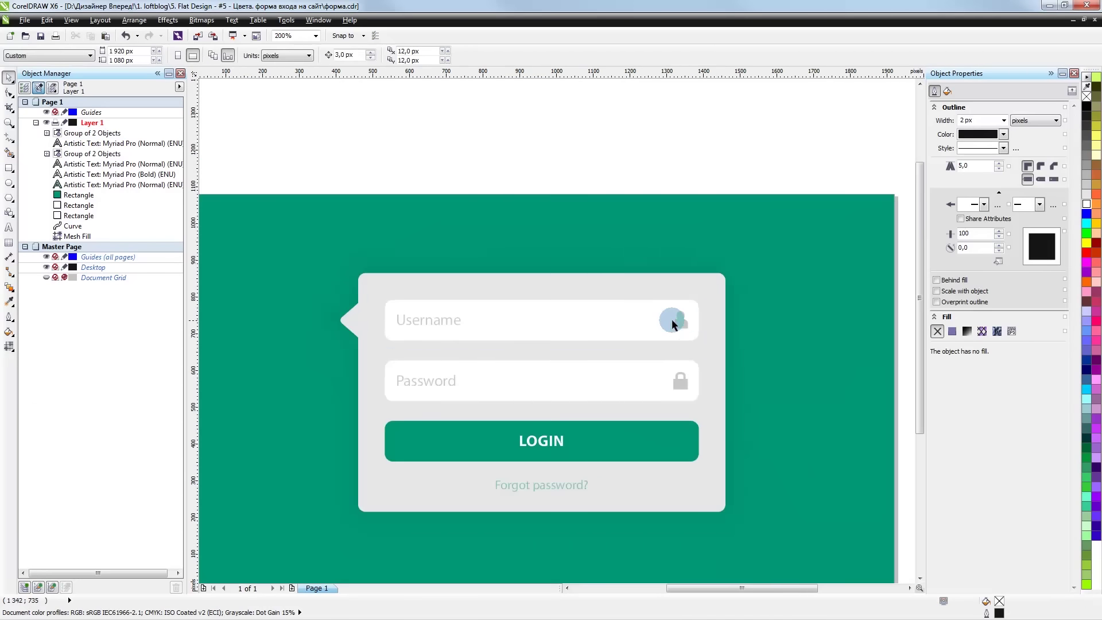
{"action": "left_click", "coordinate": [671, 319]}
{"action": "left_click", "coordinate": [633, 319], "text": "shift"}
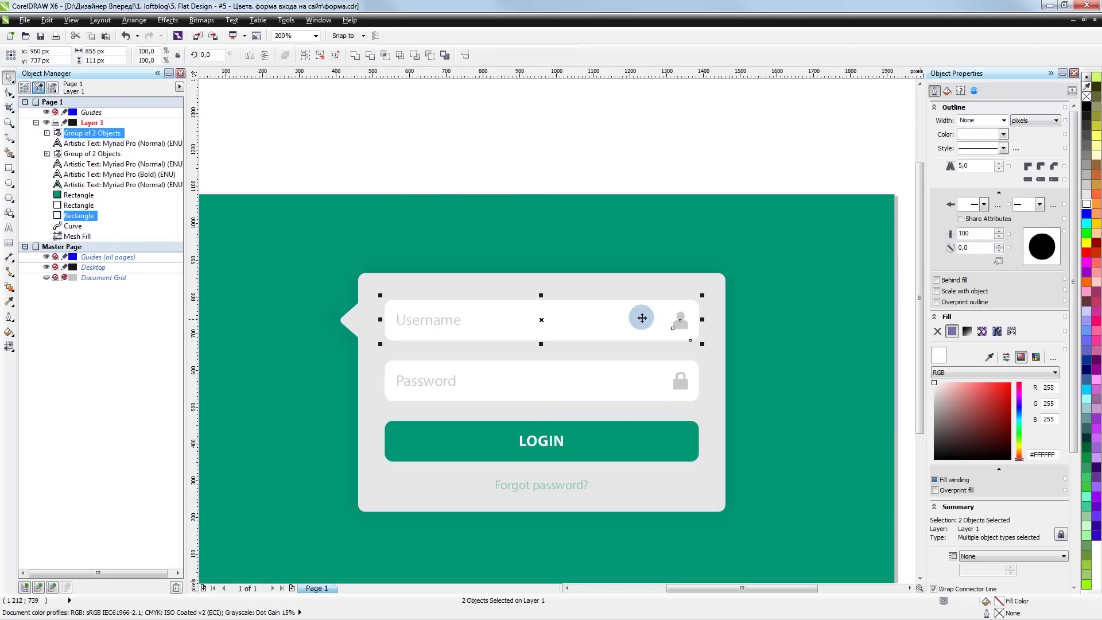
{"action": "left_click", "coordinate": [628, 164]}
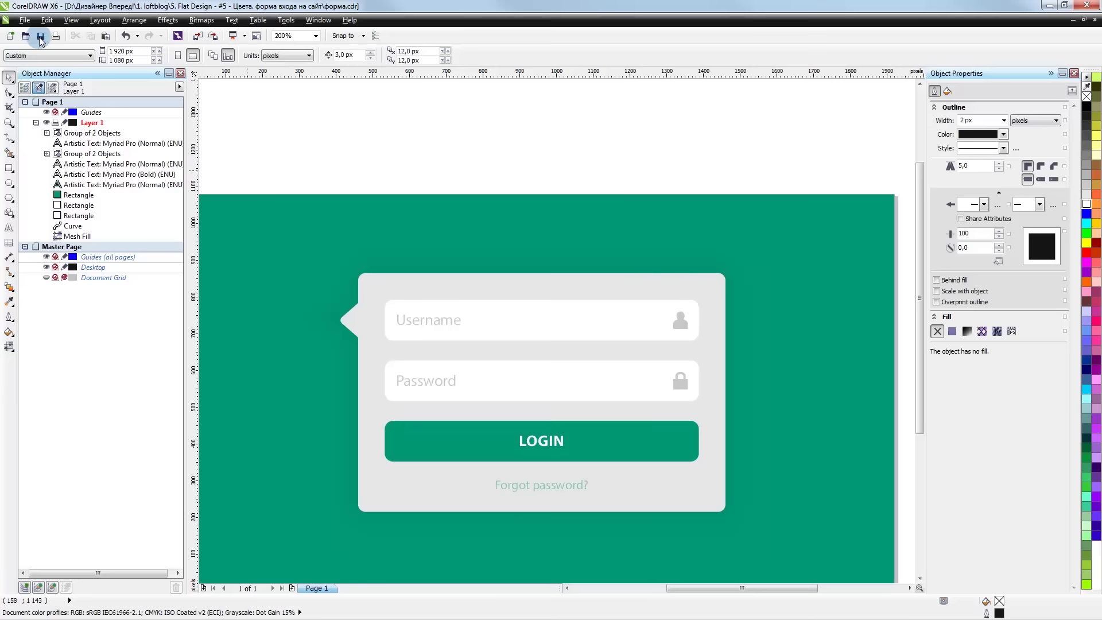
{"action": "left_click", "coordinate": [40, 40]}
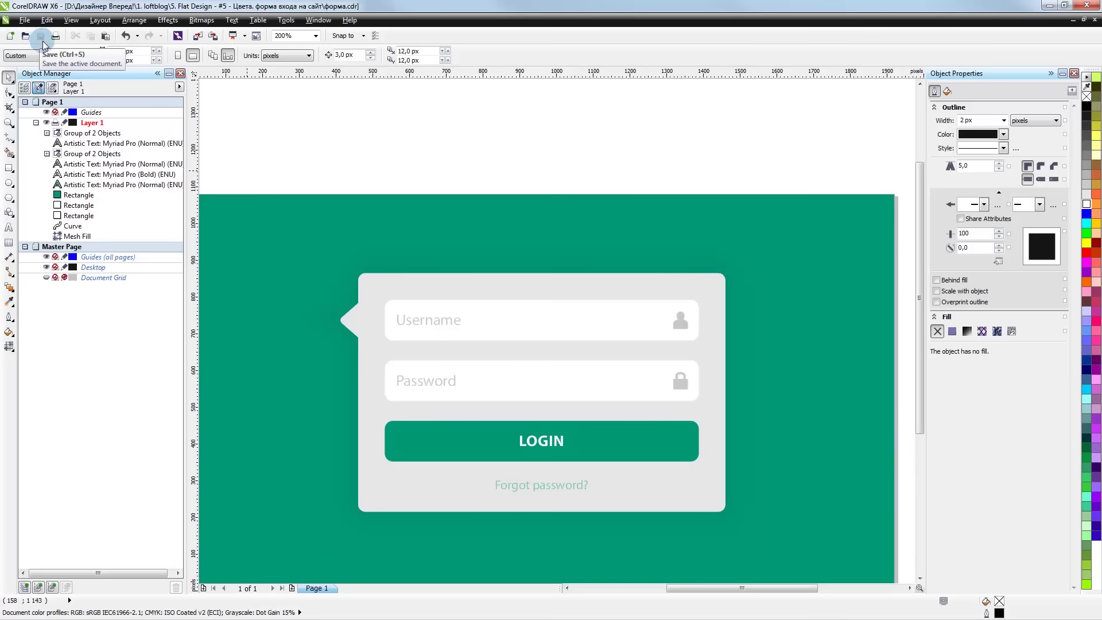
- Colour the 'Forgot password?' text pale teal, RGB 141,199,186
{"action": "left_click", "coordinate": [543, 487]}
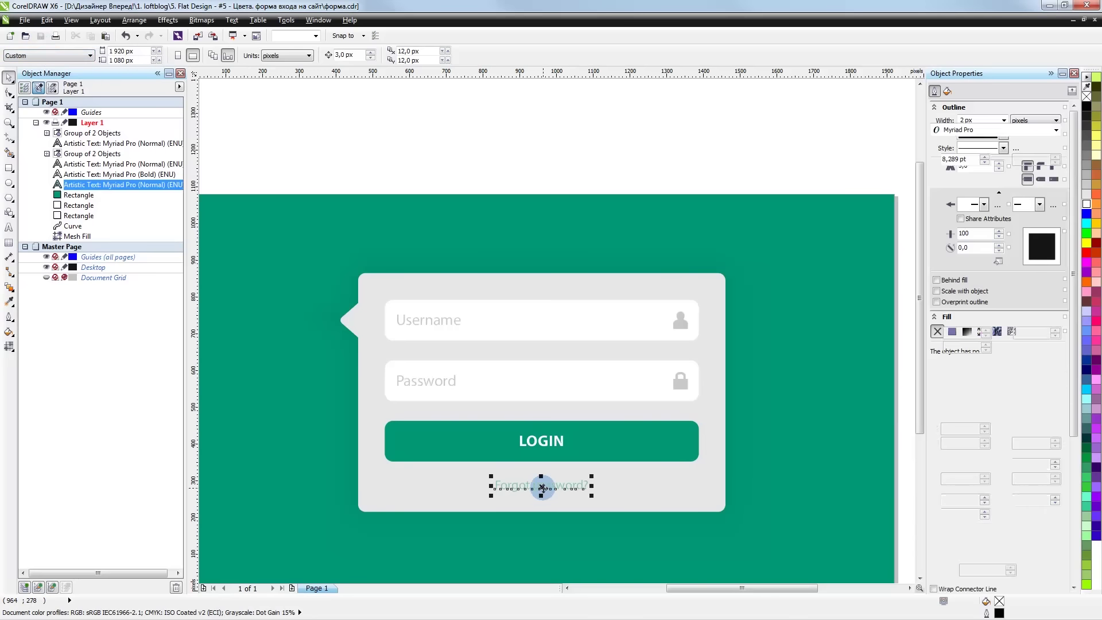
{"action": "left_click", "coordinate": [1041, 179]}
{"action": "left_click", "coordinate": [1033, 264]}
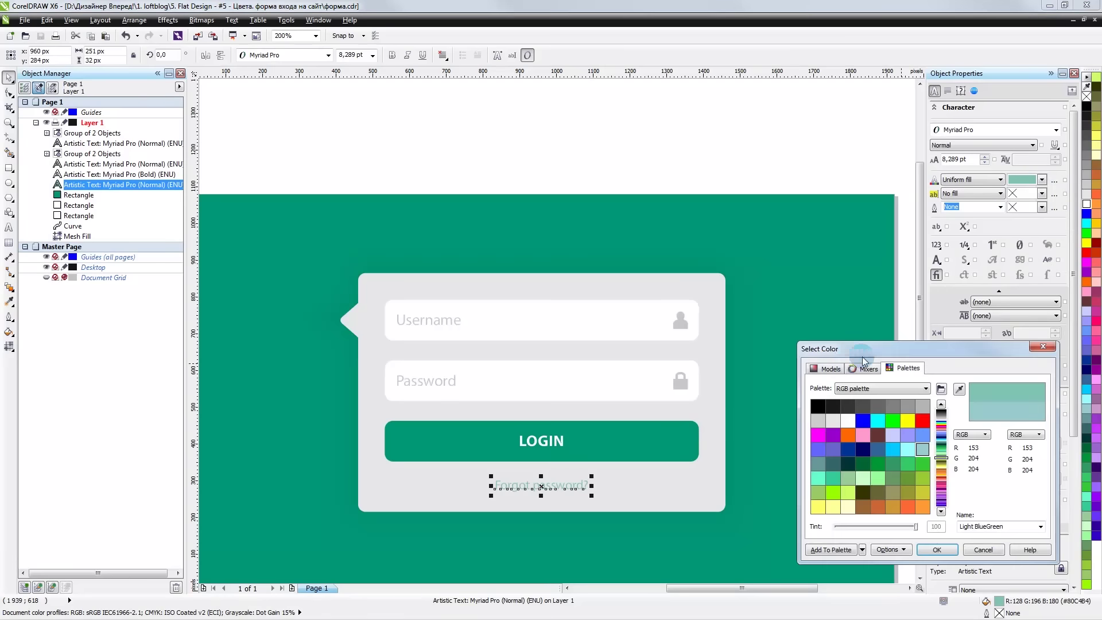
{"action": "left_click", "coordinate": [826, 368]}
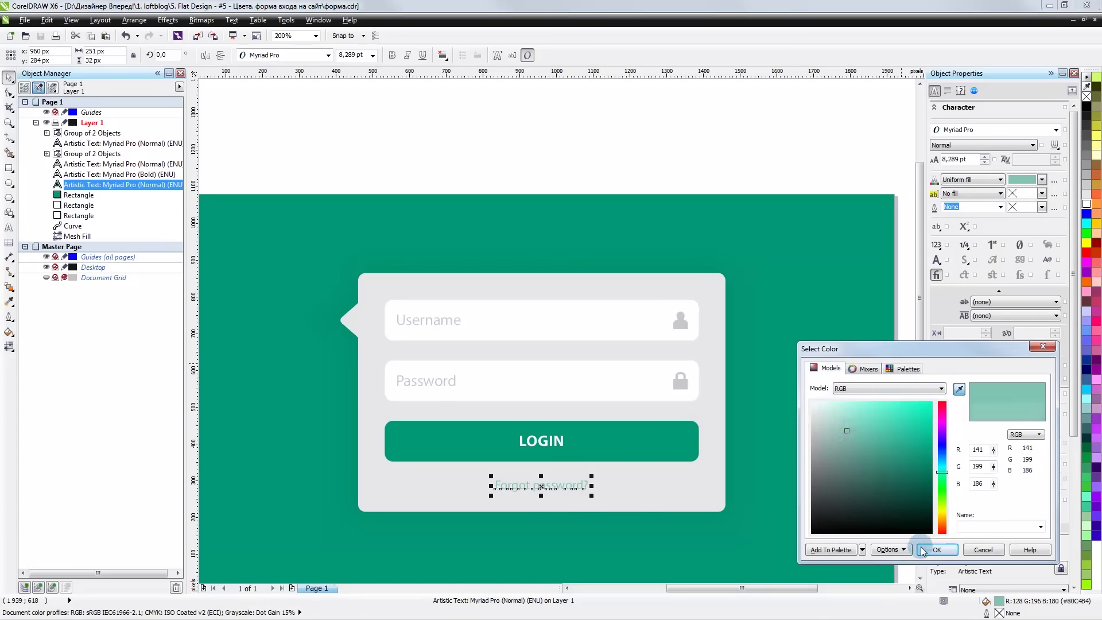
{"action": "left_click", "coordinate": [936, 549]}
{"action": "left_click", "coordinate": [610, 158]}
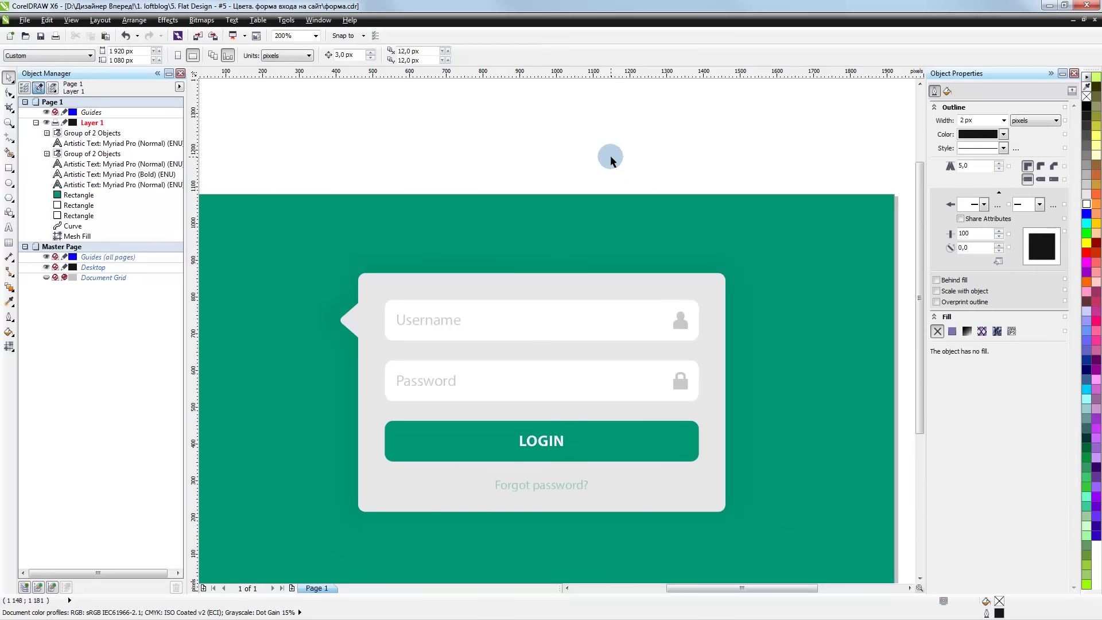
{"action": "left_click", "coordinate": [718, 296]}
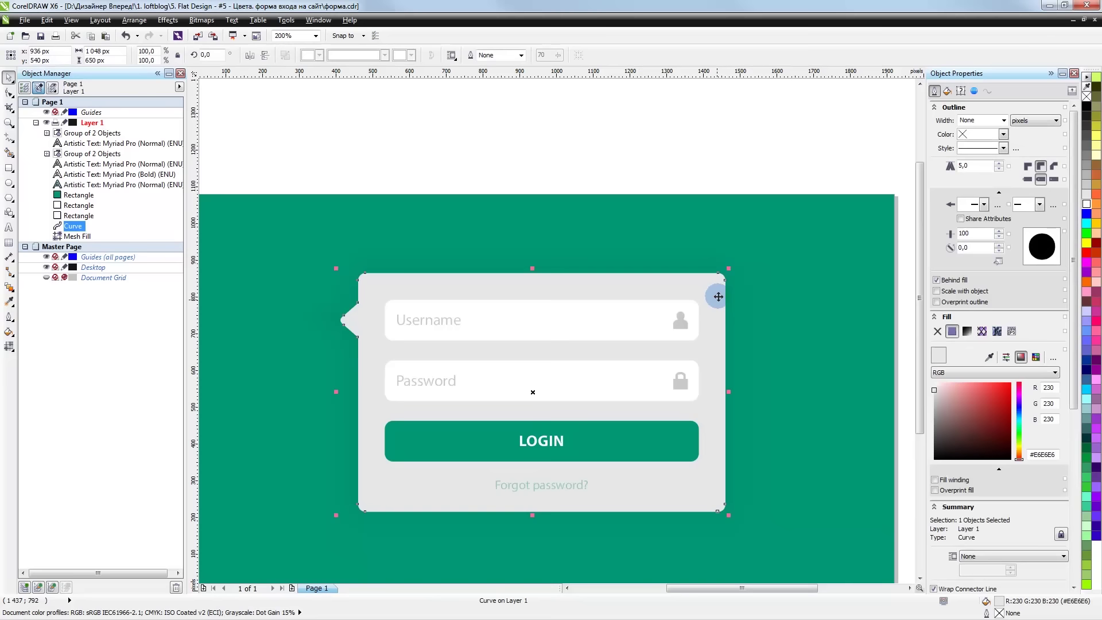
- Give the card a 4 px outline sampled from the green background
{"action": "left_click", "coordinate": [1003, 120]}
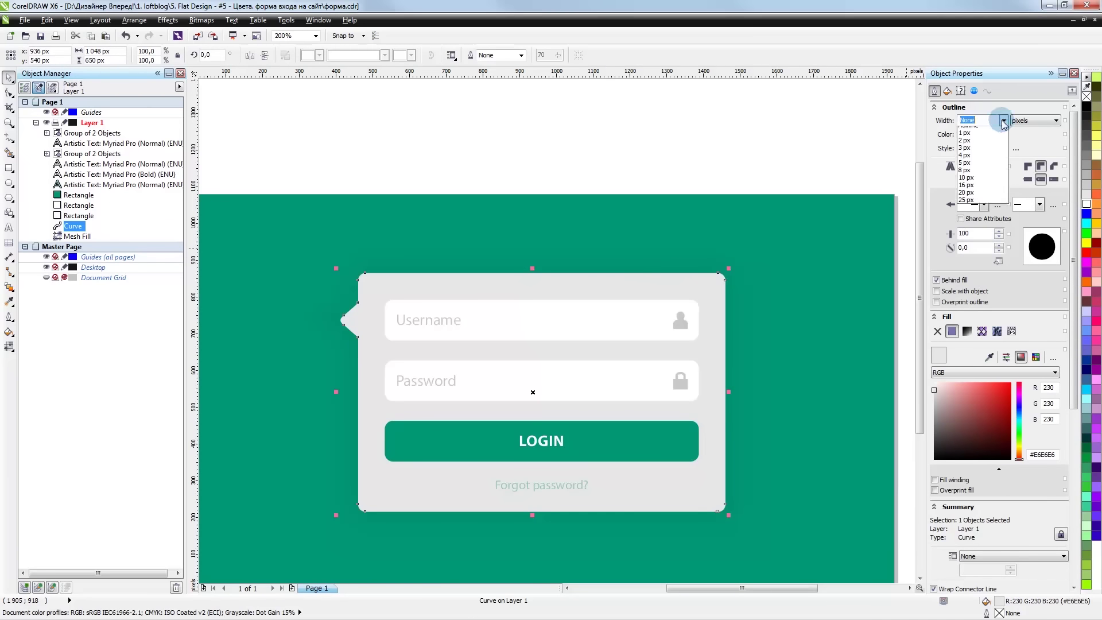
{"action": "left_click", "coordinate": [964, 168]}
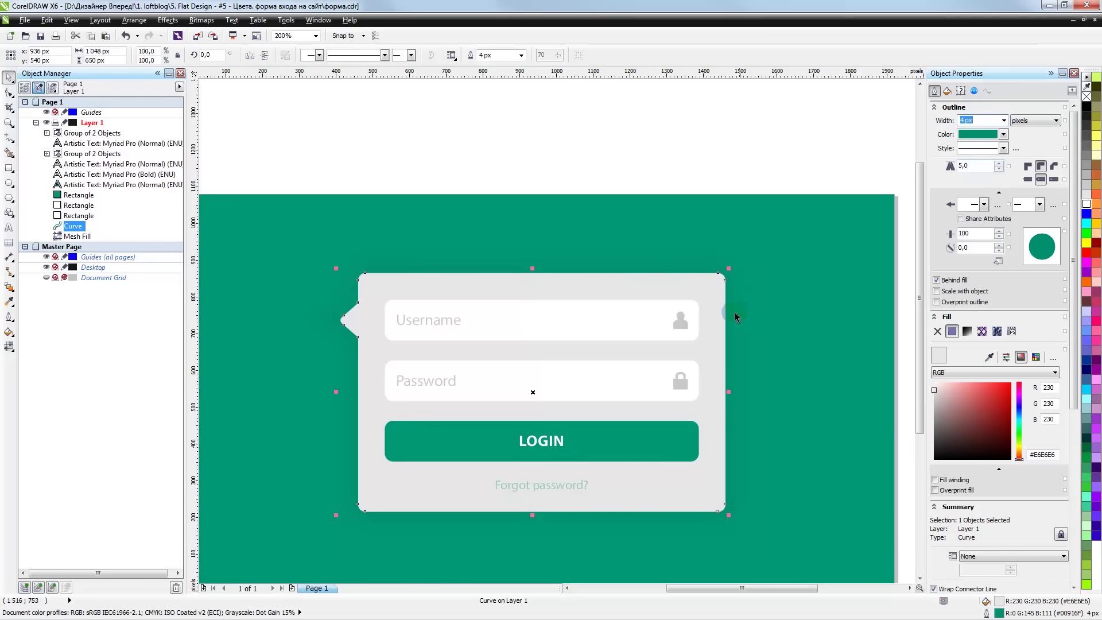
{"action": "scroll", "coordinate": [661, 277], "scroll_direction": "up", "scroll_amount": 1}
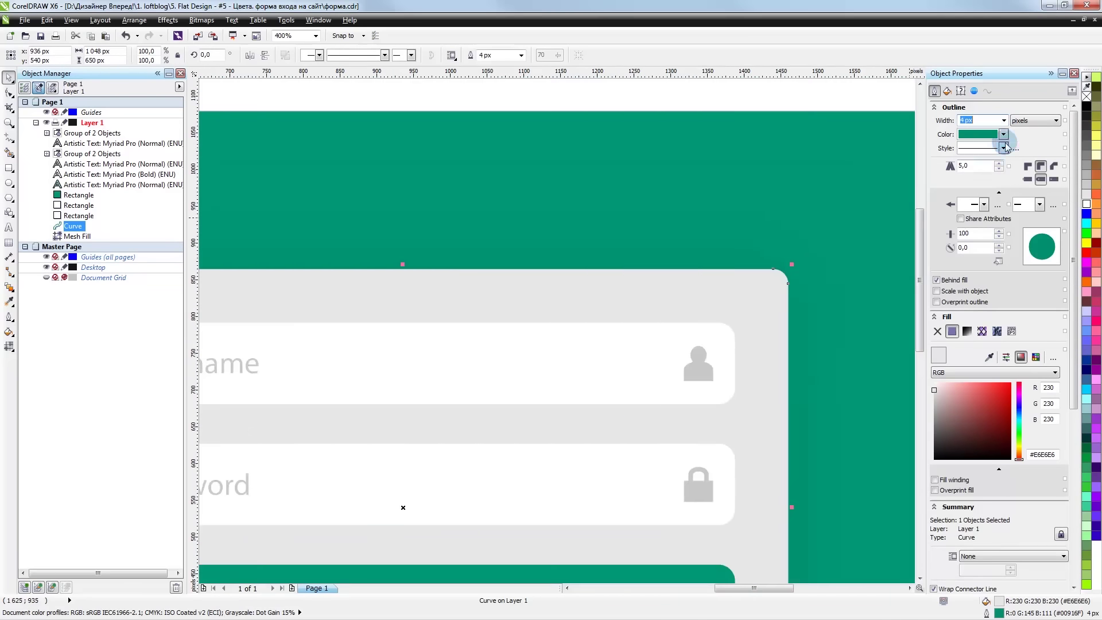
{"action": "left_click", "coordinate": [1003, 134]}
{"action": "left_click", "coordinate": [964, 221]}
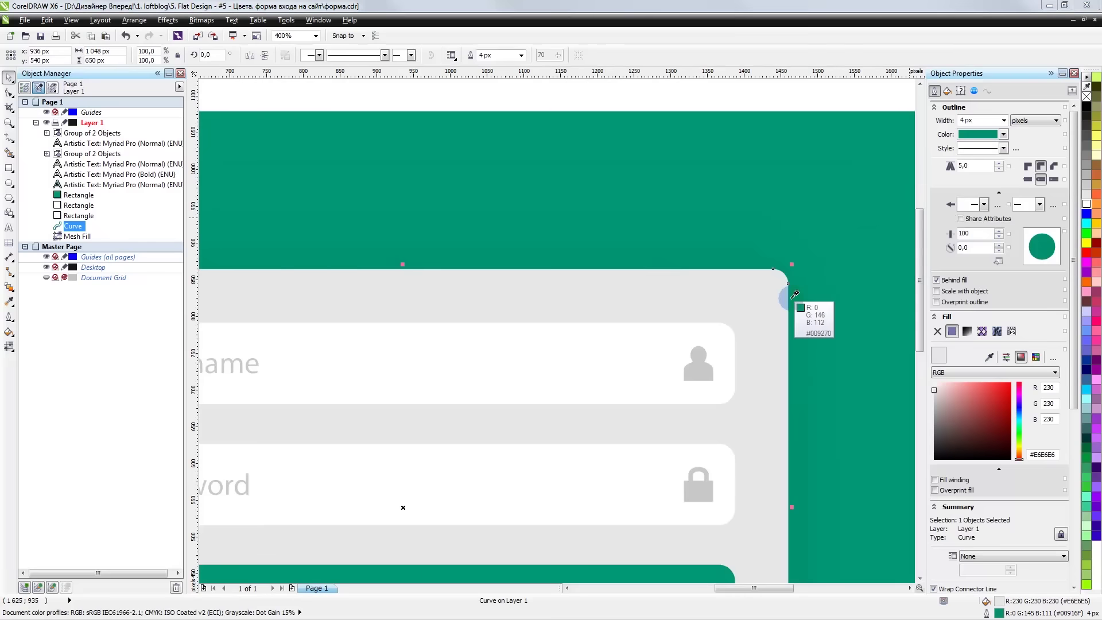
{"action": "left_click", "coordinate": [792, 280]}
{"action": "scroll", "coordinate": [791, 275], "scroll_direction": "up", "scroll_amount": 2}
- Change the card's outline to a darker green using RGB values
{"action": "left_click", "coordinate": [1003, 134]}
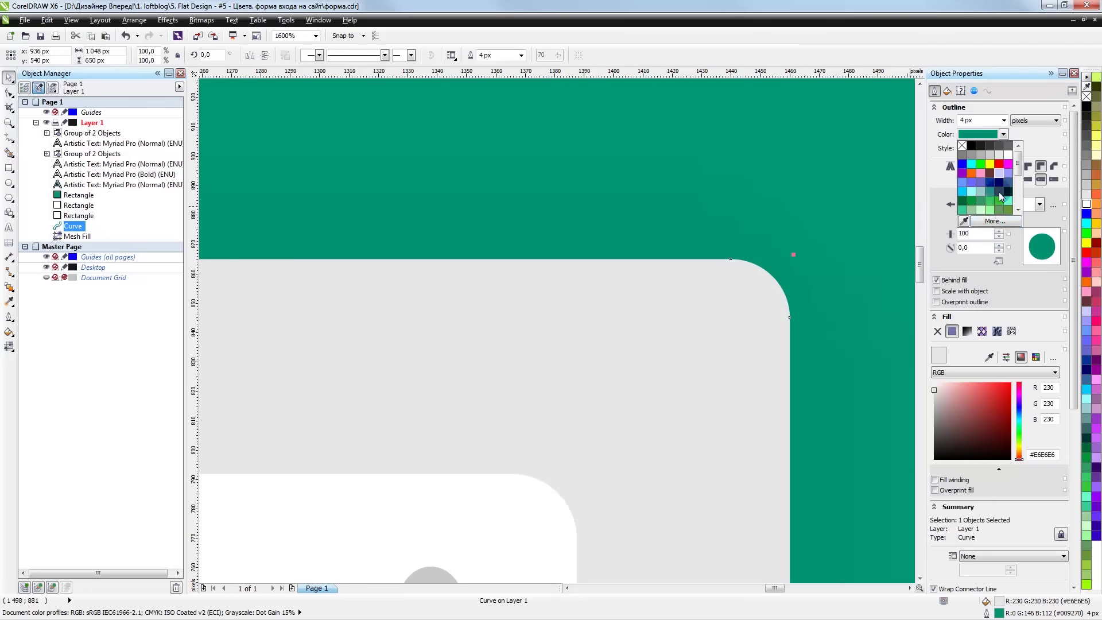
{"action": "left_click", "coordinate": [989, 226]}
{"action": "left_click", "coordinate": [835, 368]}
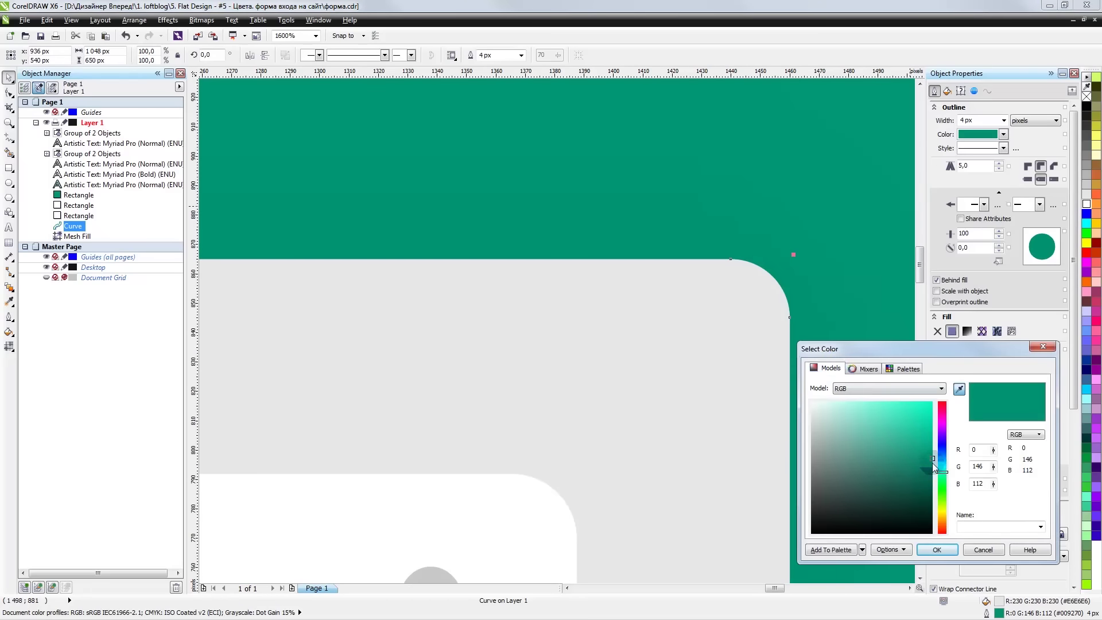
{"action": "left_click", "coordinate": [937, 550]}
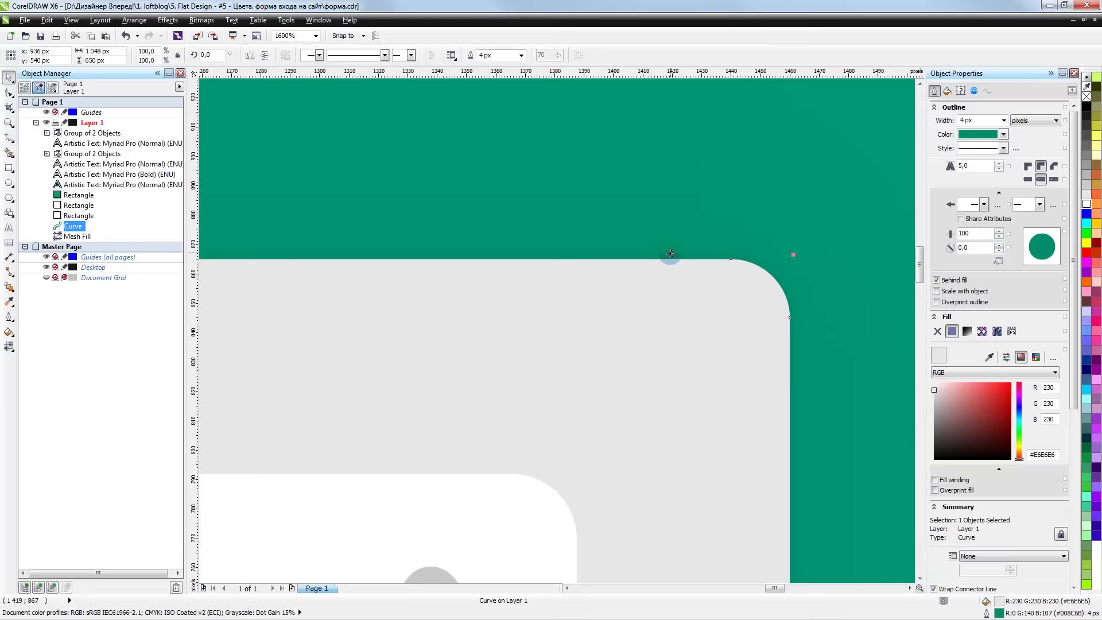
{"action": "scroll", "coordinate": [692, 271], "scroll_direction": "down", "scroll_amount": 2}
{"action": "scroll", "coordinate": [692, 271], "scroll_direction": "down", "scroll_amount": 1}
{"action": "left_click", "coordinate": [635, 154]}
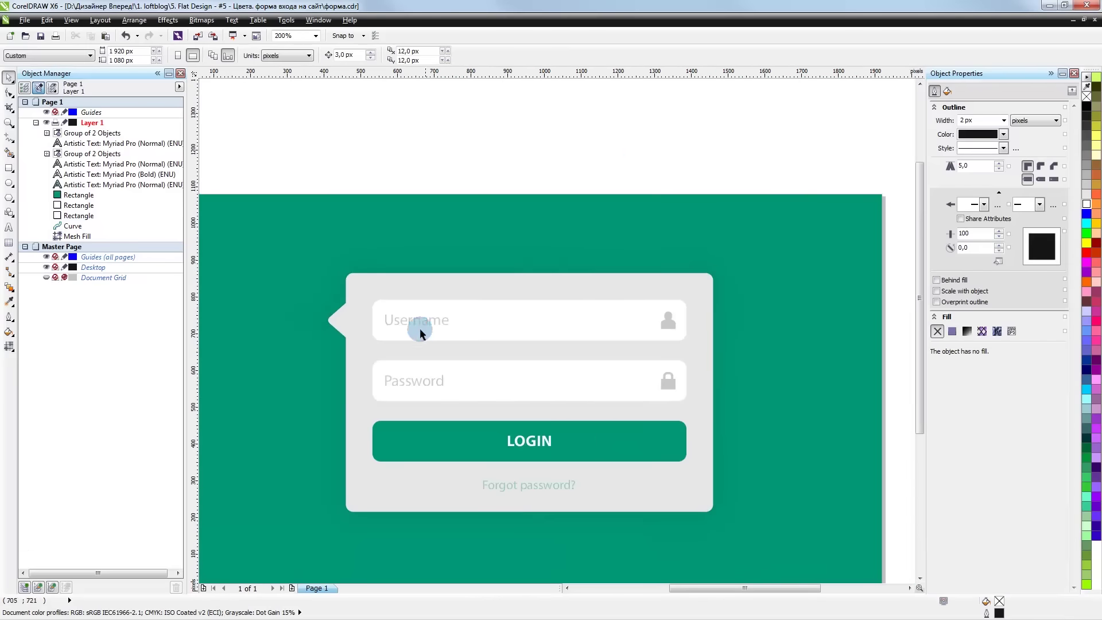
{"action": "scroll", "coordinate": [330, 329], "scroll_direction": "up", "scroll_amount": 5}
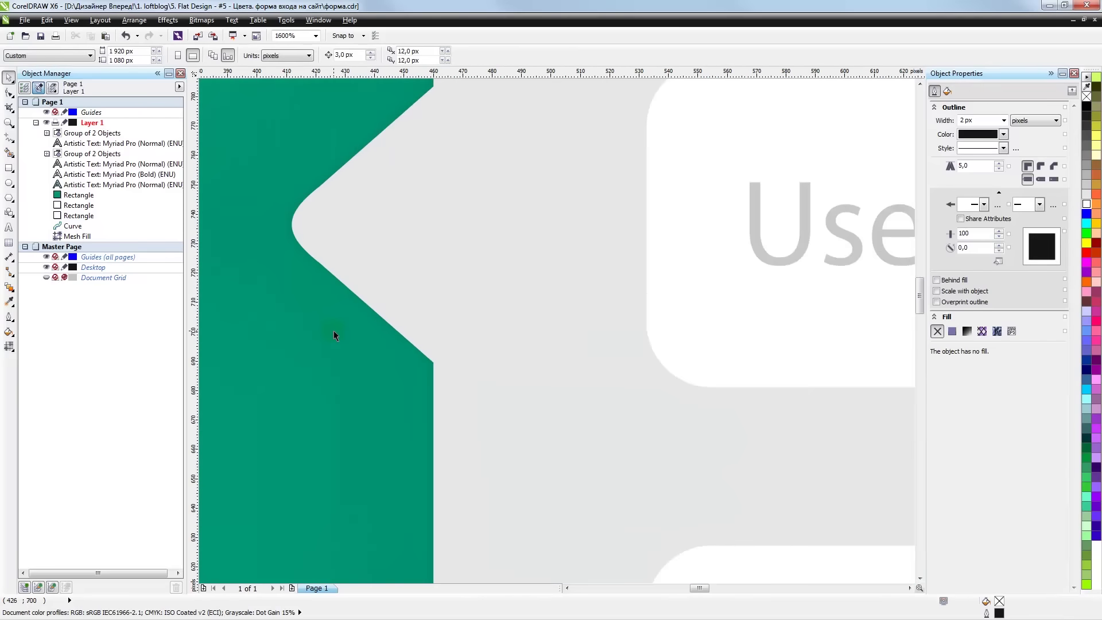
- Set the card outline to 5 px wide in green RGB 0,140,107
{"action": "left_click", "coordinate": [393, 329]}
{"action": "triple_click", "coordinate": [975, 120]}
{"action": "type", "text": "5"}
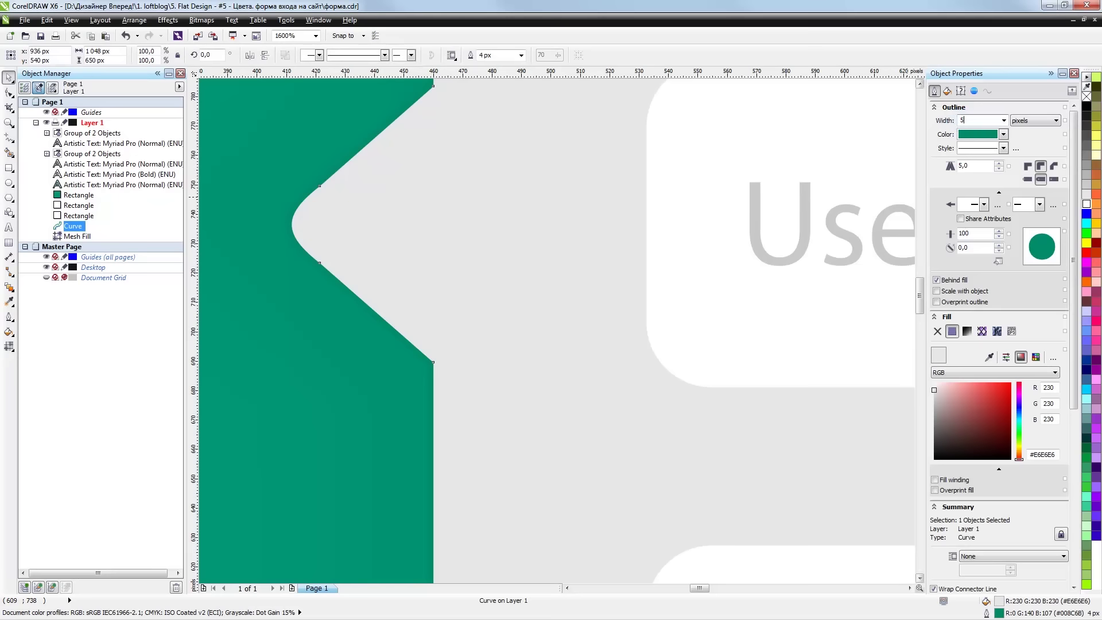
{"action": "left_click", "coordinate": [1003, 134]}
{"action": "left_click", "coordinate": [992, 221]}
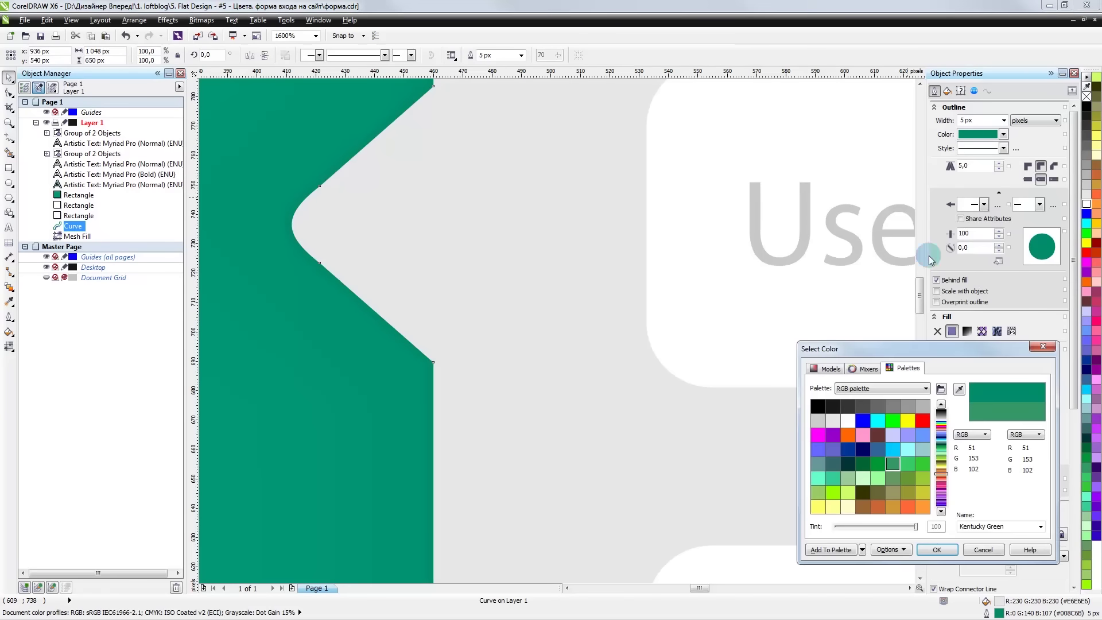
{"action": "left_click", "coordinate": [826, 368]}
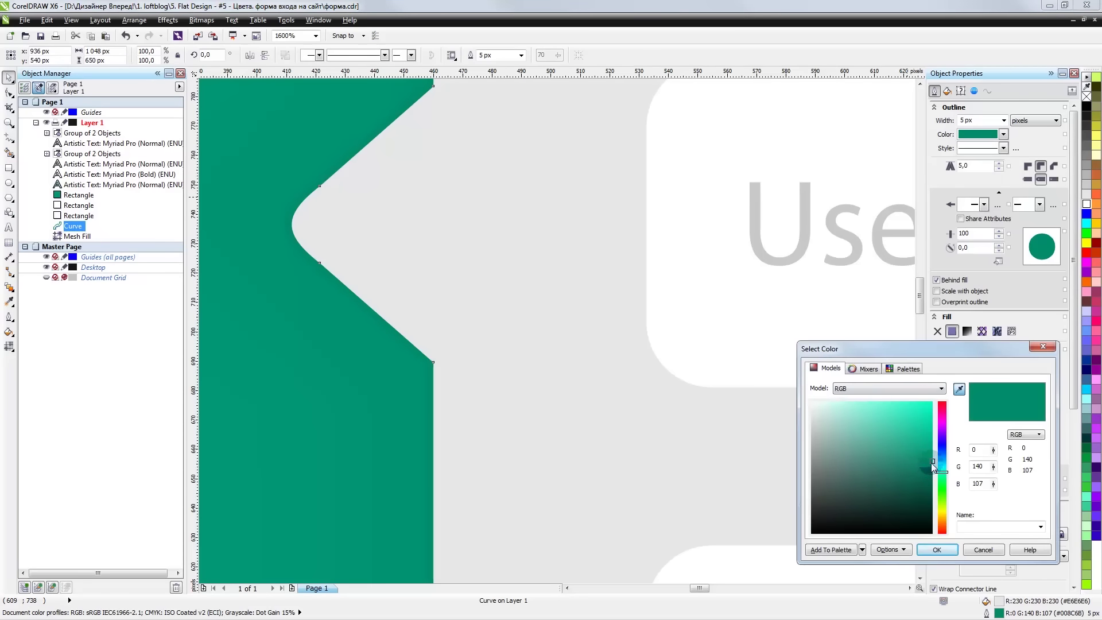
{"action": "left_click", "coordinate": [937, 549]}
{"action": "scroll", "coordinate": [553, 286], "scroll_direction": "down", "scroll_amount": 1}
{"action": "scroll", "coordinate": [554, 264], "scroll_direction": "down", "scroll_amount": 2}
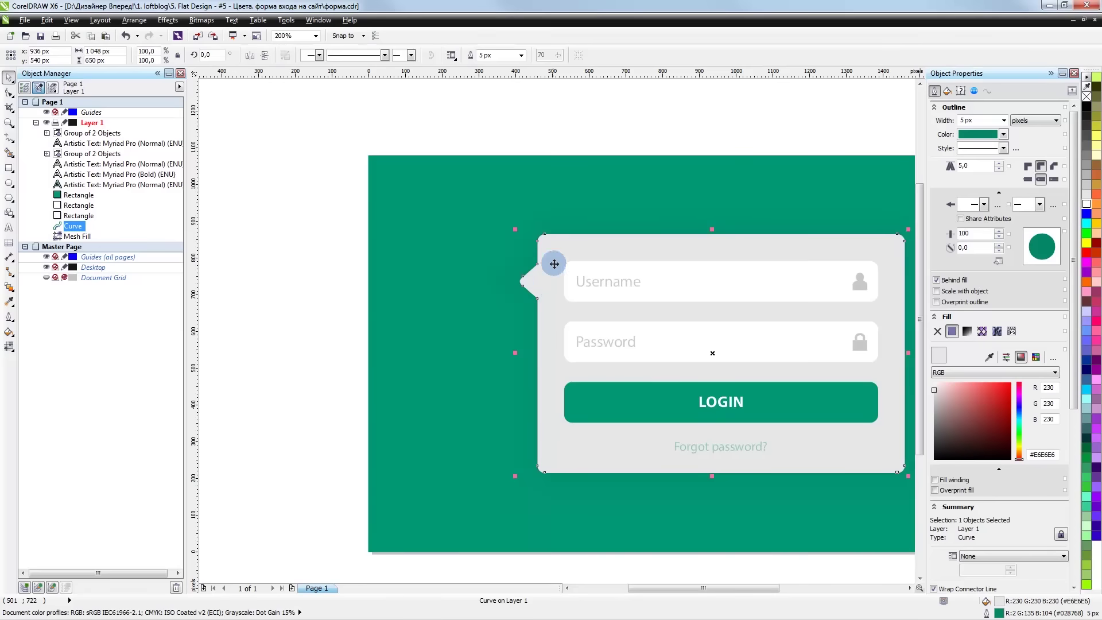
{"action": "left_click", "coordinate": [553, 103]}
- Inspect the outlined card and save the drawing
{"action": "scroll", "coordinate": [696, 351], "scroll_direction": "down", "scroll_amount": 1}
{"action": "scroll", "coordinate": [726, 373], "scroll_direction": "up", "scroll_amount": 1}
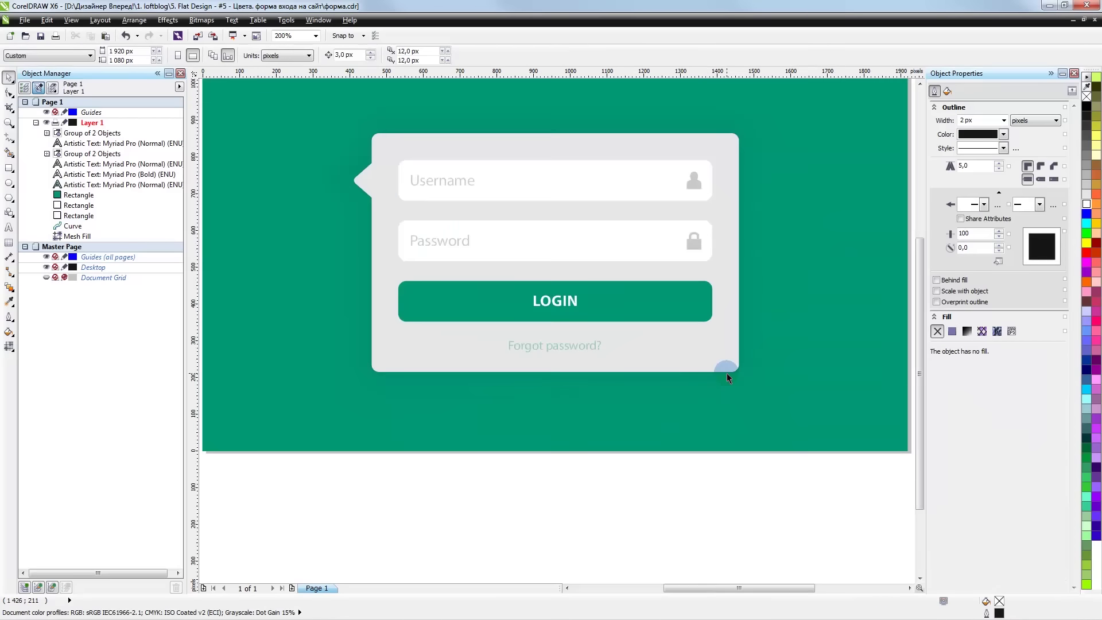
{"action": "scroll", "coordinate": [746, 366], "scroll_direction": "up", "scroll_amount": 1}
{"action": "scroll", "coordinate": [714, 357], "scroll_direction": "down", "scroll_amount": 1}
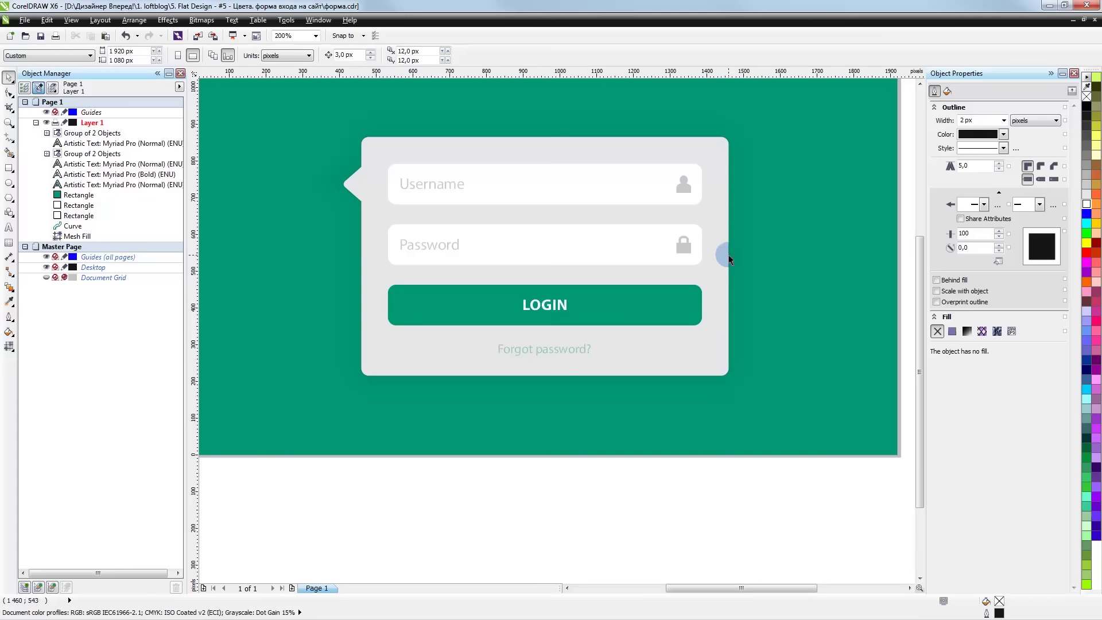
{"action": "scroll", "coordinate": [739, 183], "scroll_direction": "up", "scroll_amount": 2}
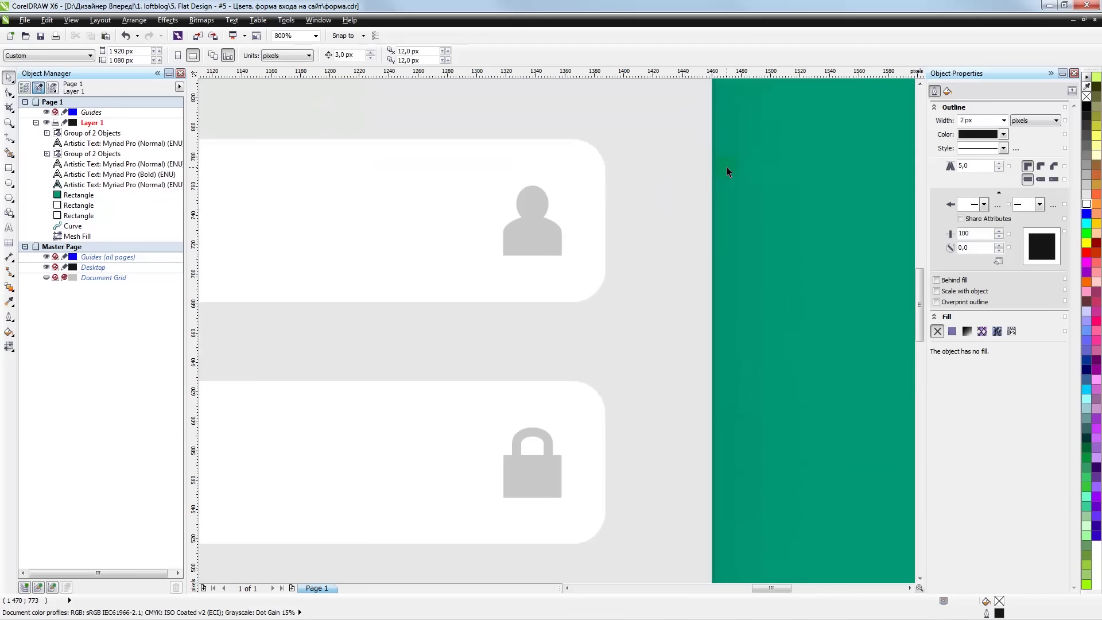
{"action": "left_click", "coordinate": [126, 37]}
{"action": "scroll", "coordinate": [573, 276], "scroll_direction": "down", "scroll_amount": 1}
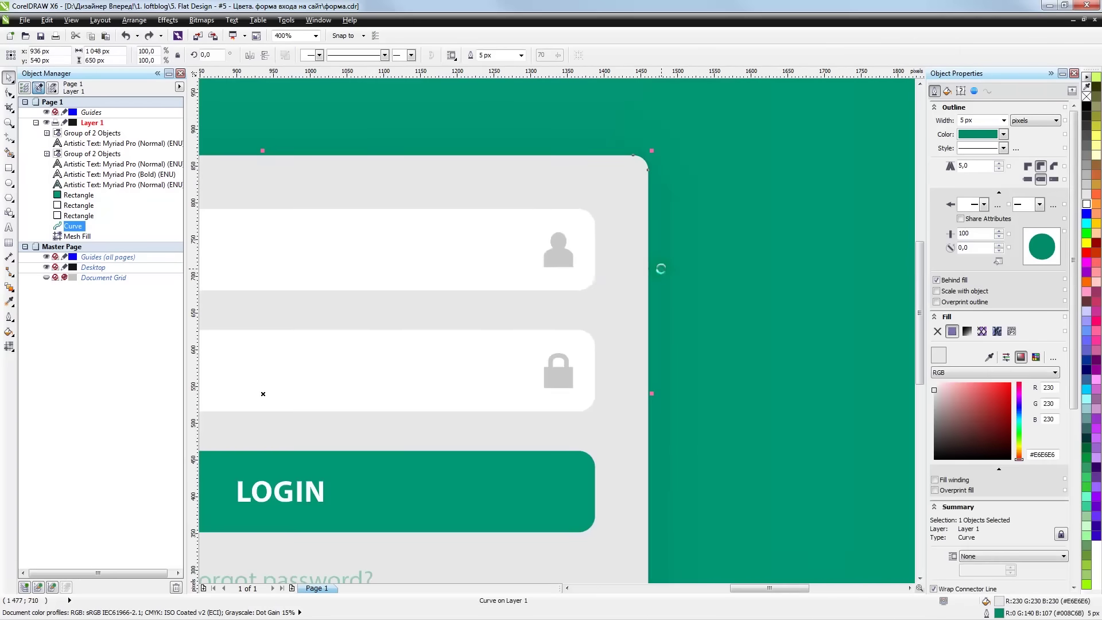
{"action": "scroll", "coordinate": [660, 267], "scroll_direction": "down", "scroll_amount": 1}
{"action": "left_click", "coordinate": [896, 308]}
{"action": "scroll", "coordinate": [656, 351], "scroll_direction": "down", "scroll_amount": 1}
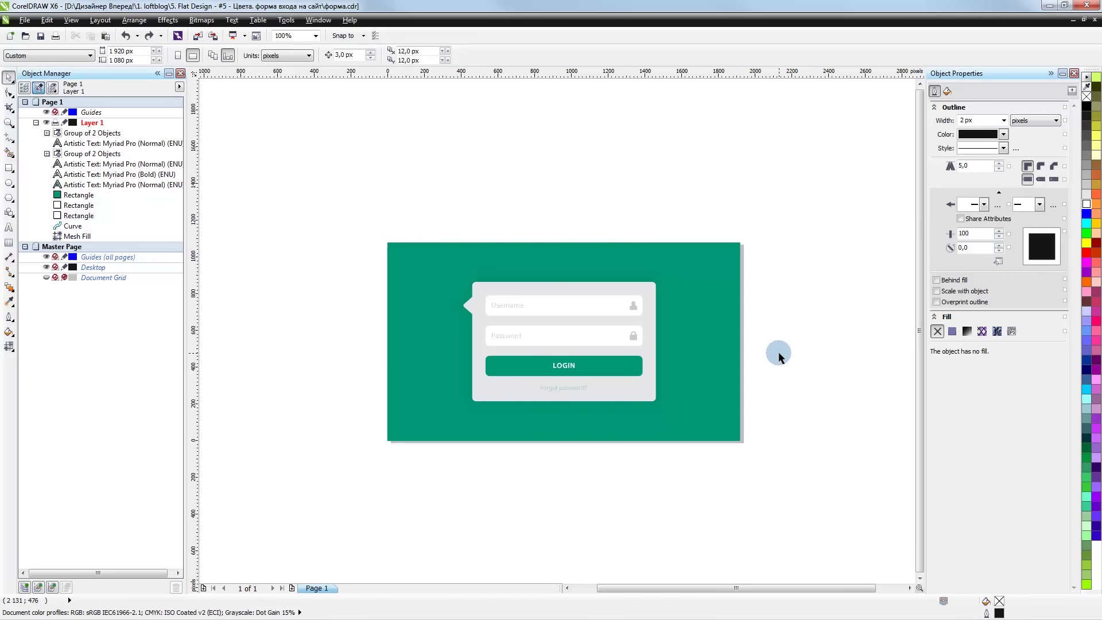
{"action": "scroll", "coordinate": [778, 351], "scroll_direction": "up", "scroll_amount": 1}
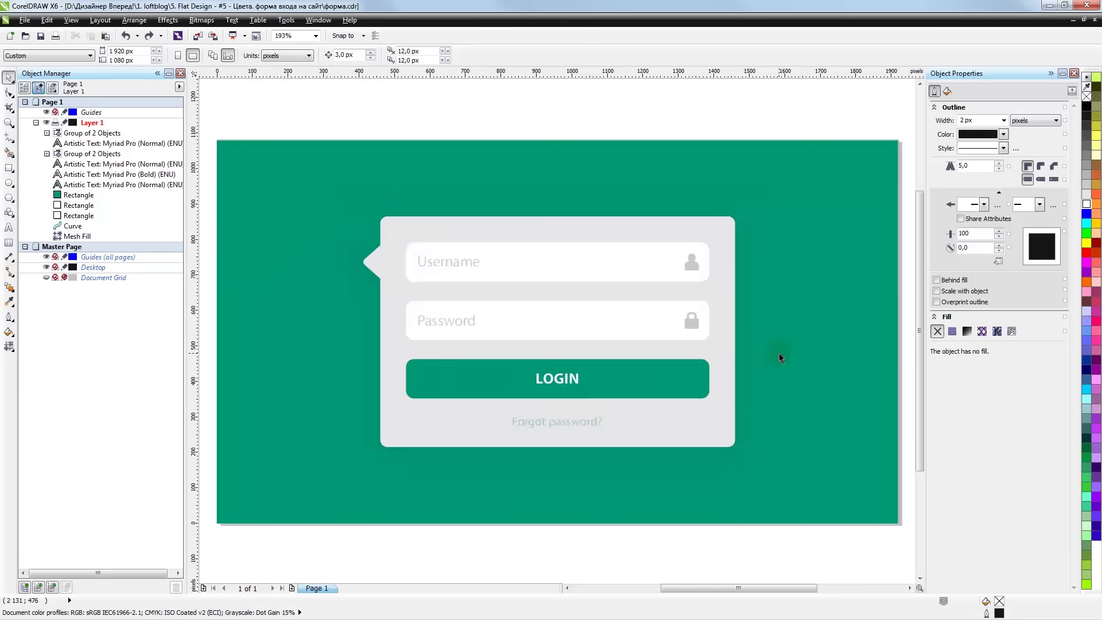
{"action": "left_click", "coordinate": [41, 38]}
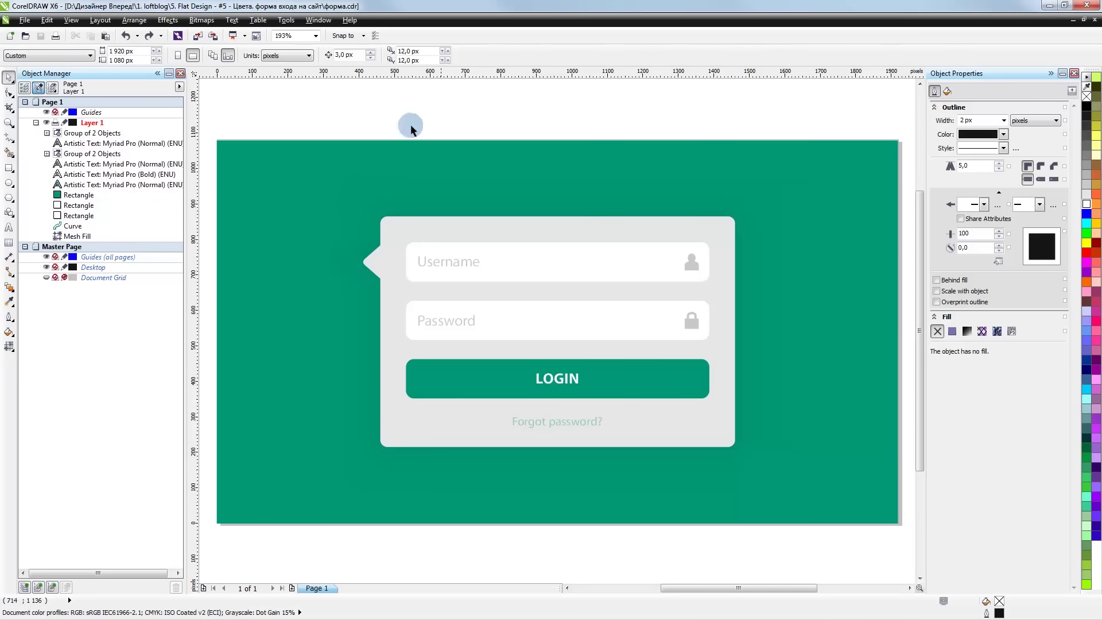
- Marquee-select the nine form elements (fields, button, texts) and group them
{"action": "left_click", "coordinate": [351, 149]}
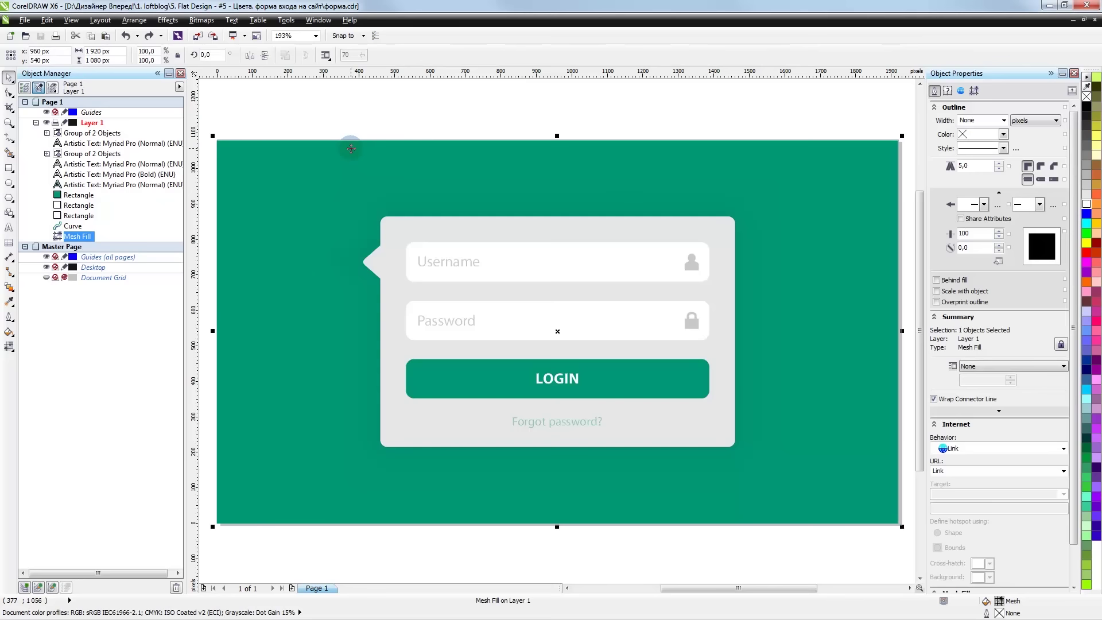
{"action": "left_click", "coordinate": [360, 110]}
{"action": "scroll", "coordinate": [348, 131], "scroll_direction": "up", "scroll_amount": 3}
{"action": "scroll", "coordinate": [352, 137], "scroll_direction": "up", "scroll_amount": 3}
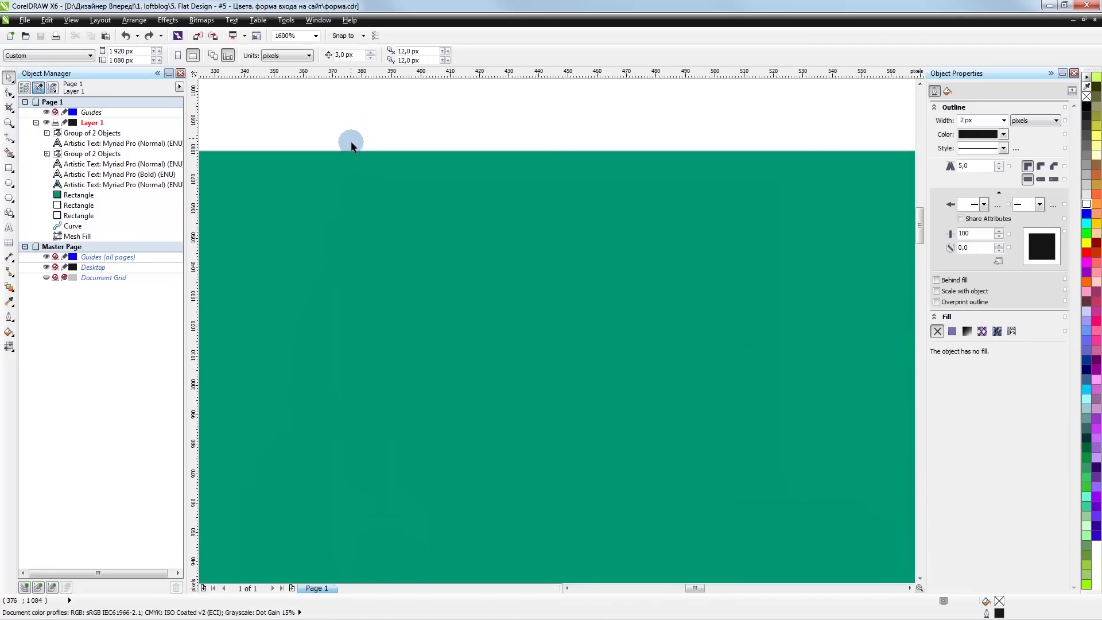
{"action": "scroll", "coordinate": [357, 156], "scroll_direction": "down", "scroll_amount": 6}
{"action": "left_click", "coordinate": [366, 173]}
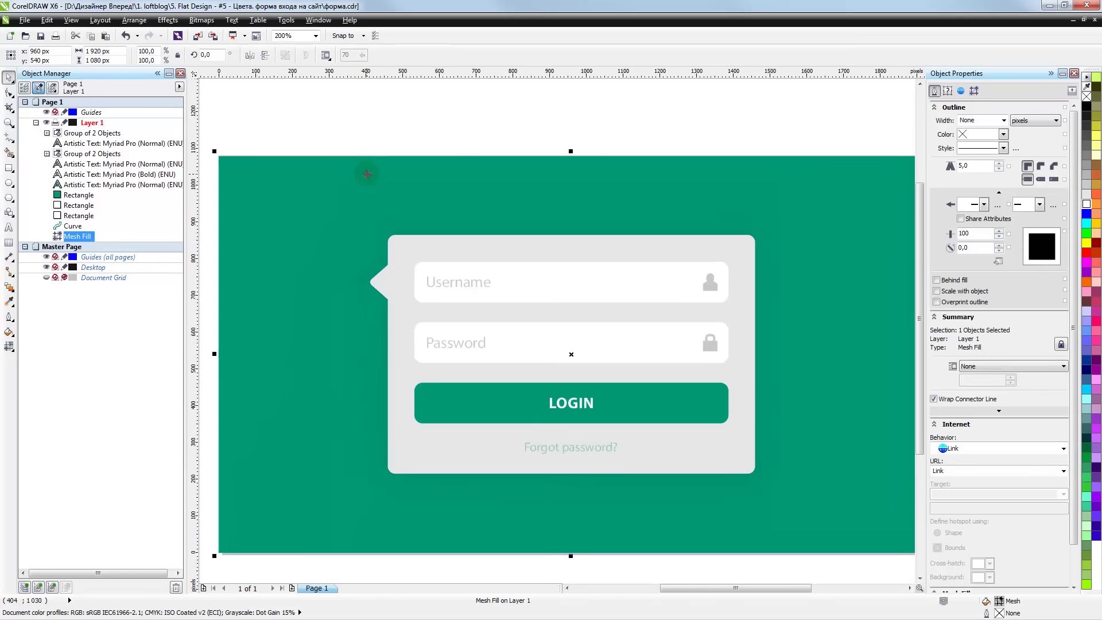
{"action": "left_click_drag", "start_coordinate": [403, 138], "coordinate": [745, 511]}
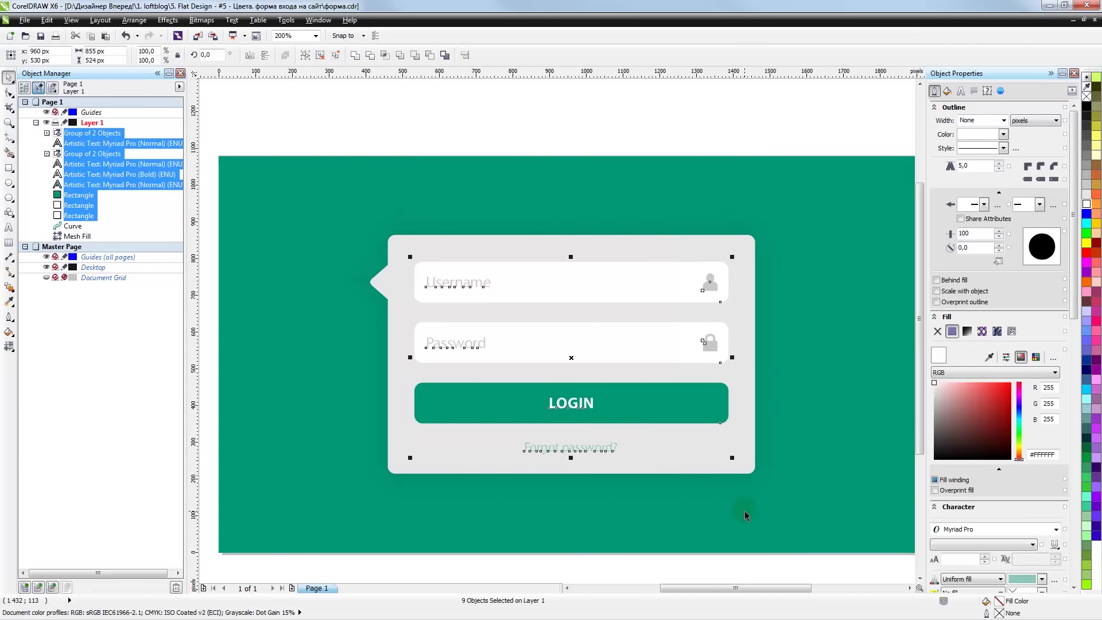
{"action": "key", "text": "ctrl+g"}
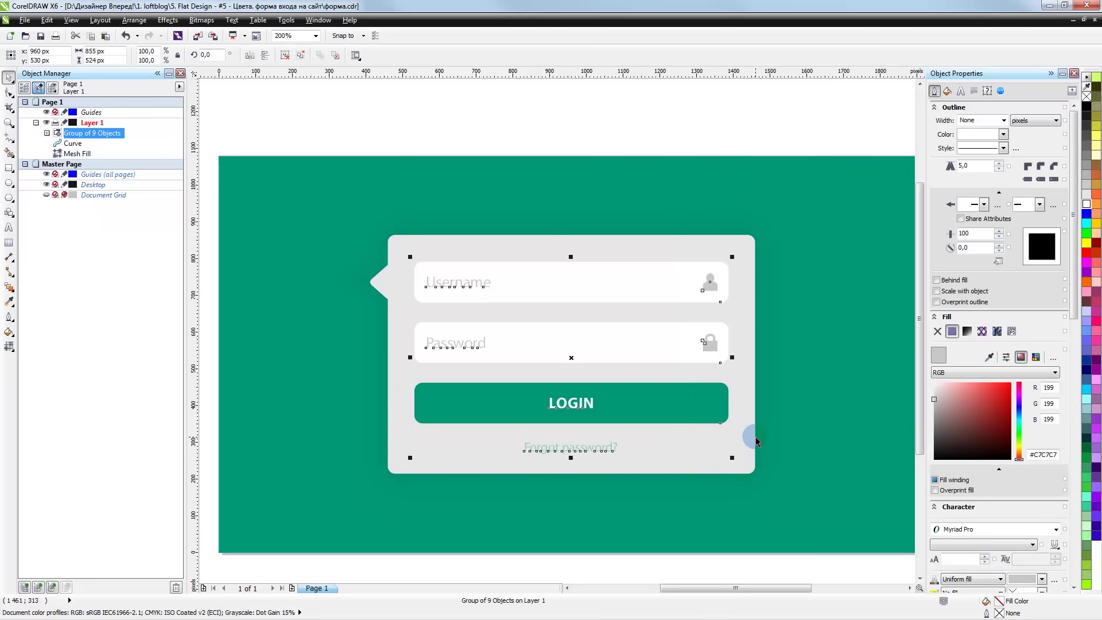
- Try centring the form group vertically in the grey card, then undo it
{"action": "left_click", "coordinate": [742, 372], "text": "shift"}
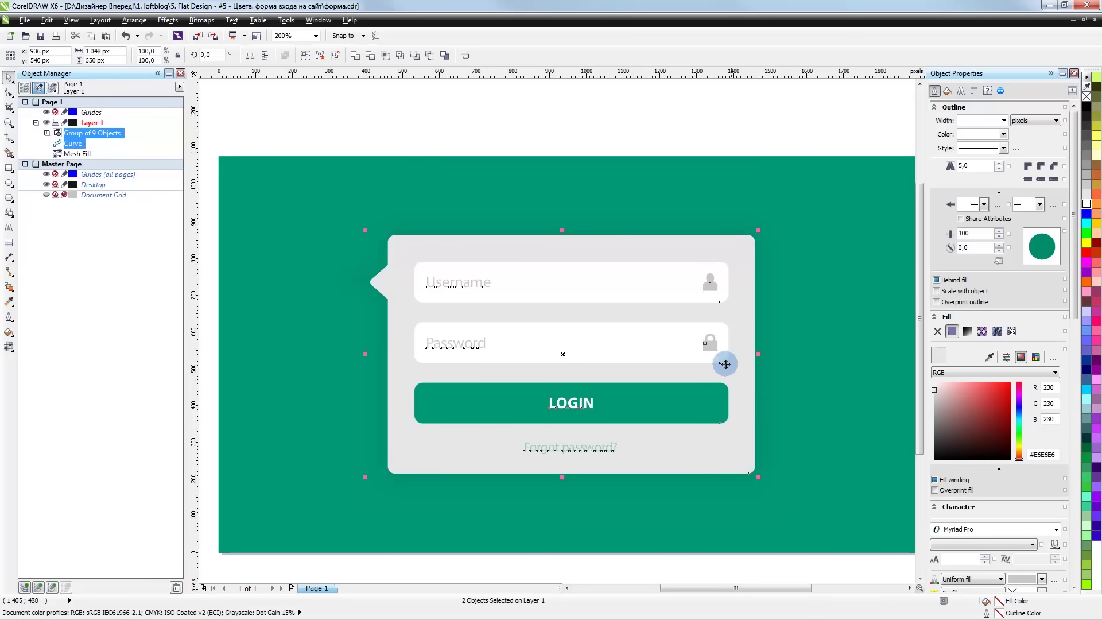
{"action": "key", "text": "e"}
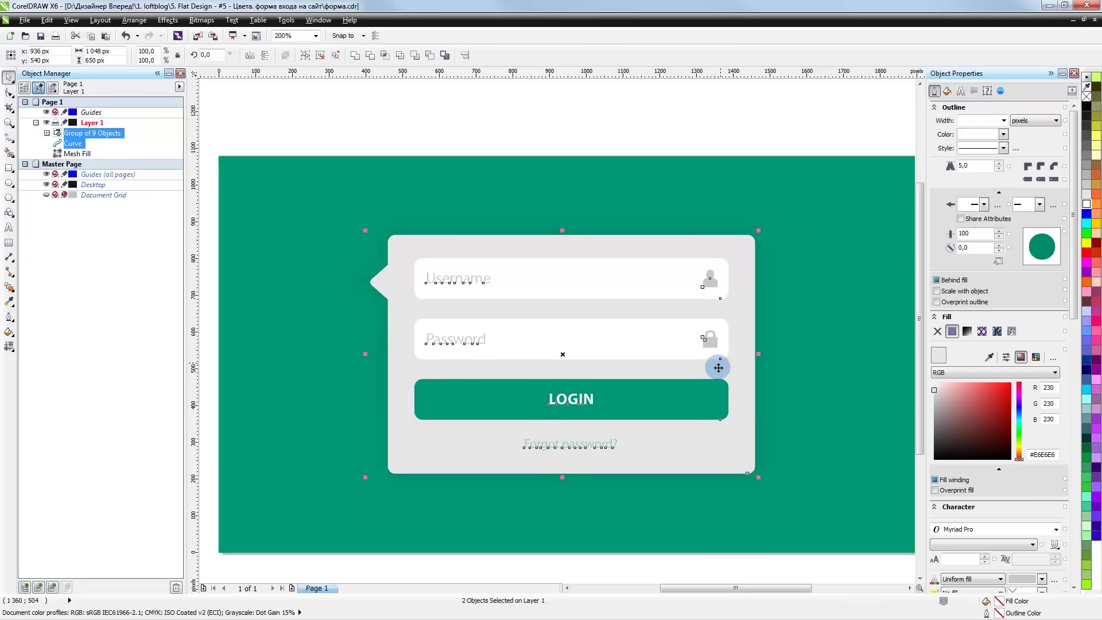
{"action": "left_click", "coordinate": [474, 130]}
{"action": "scroll", "coordinate": [424, 280], "scroll_direction": "up", "scroll_amount": 1}
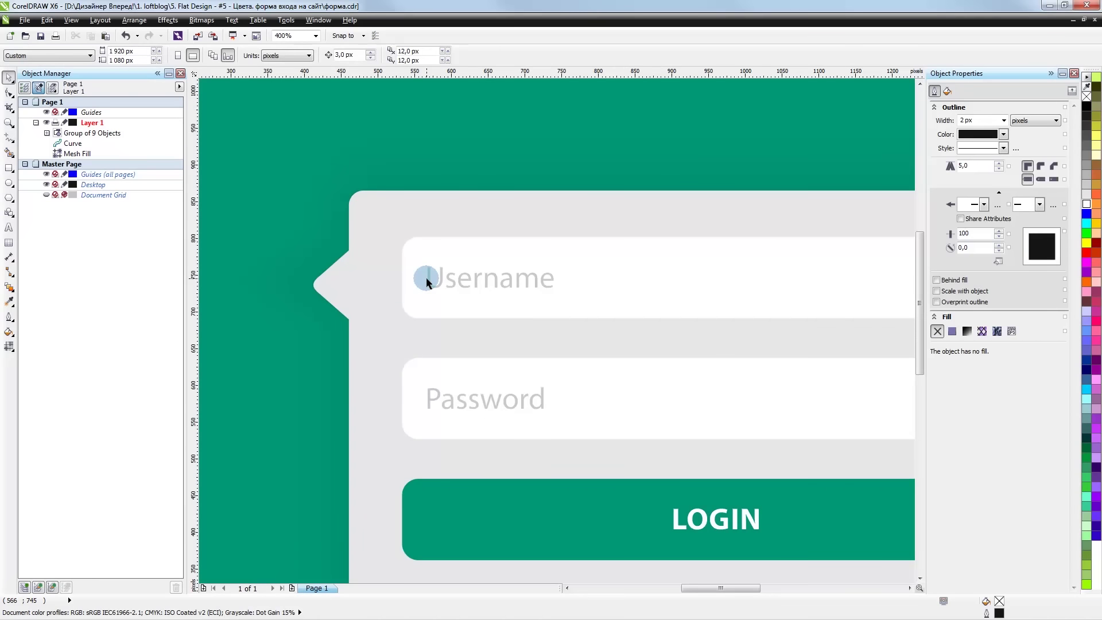
{"action": "scroll", "coordinate": [426, 281], "scroll_direction": "down", "scroll_amount": 1}
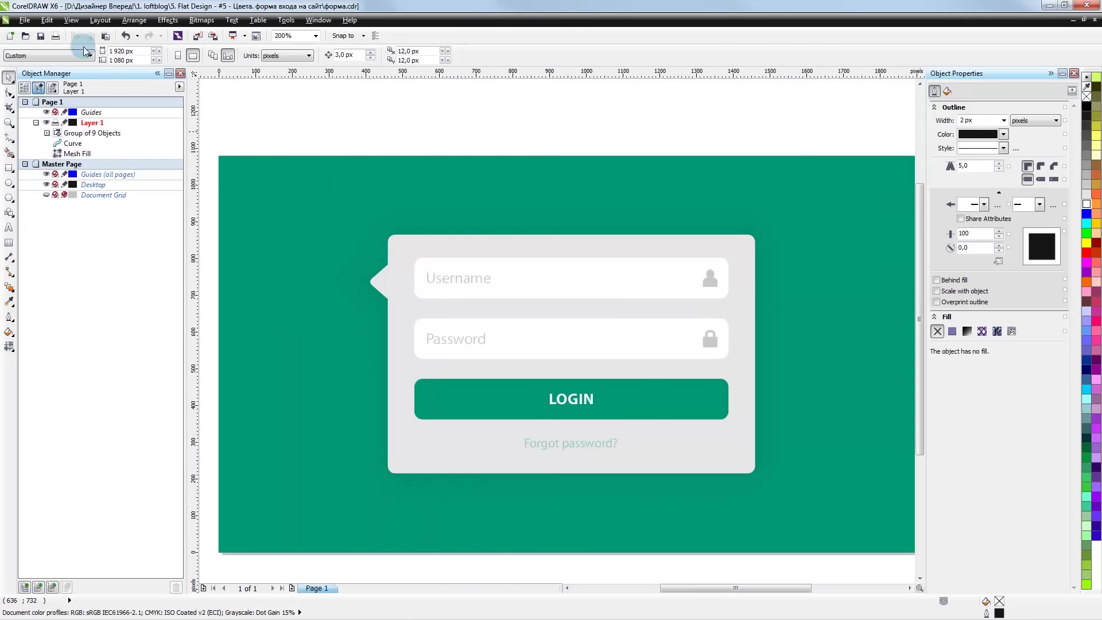
{"action": "left_click", "coordinate": [125, 36]}
{"action": "left_click", "coordinate": [407, 124]}
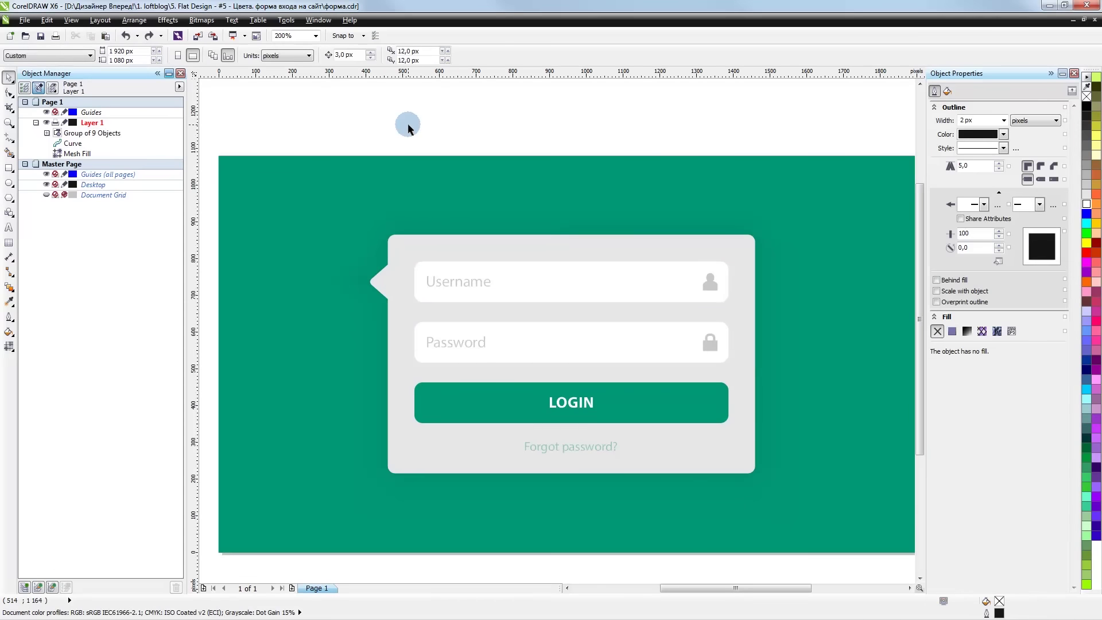
- Nudge the grouped form elements up two pixels inside the card
{"action": "left_click", "coordinate": [559, 265]}
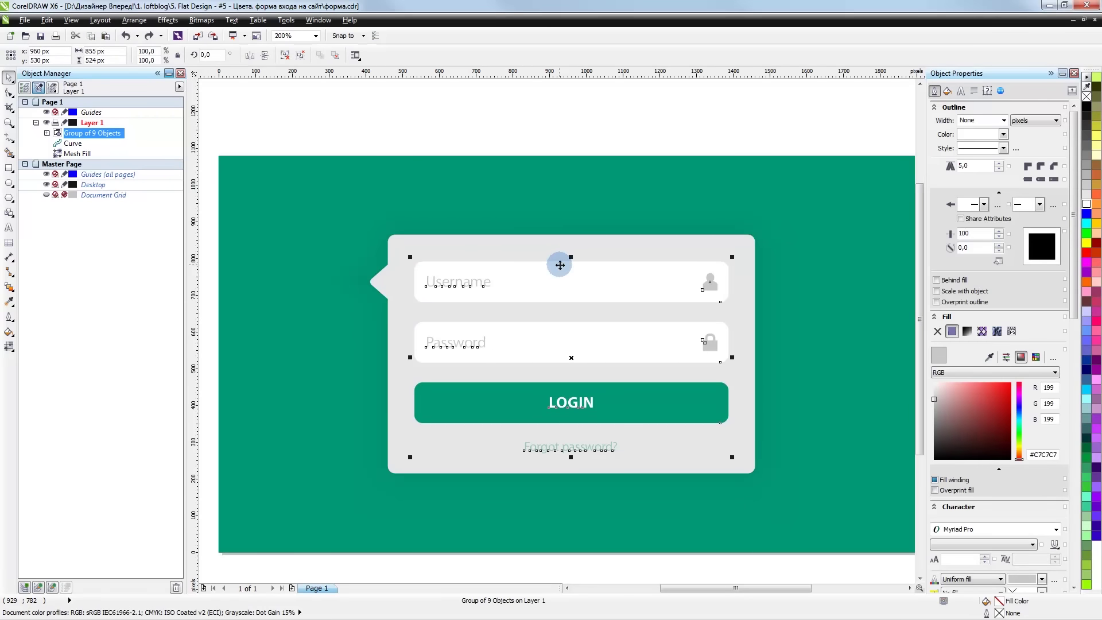
{"action": "key", "text": "ctrl+j"}
{"action": "key", "text": "Return"}
{"action": "key", "text": "Up"}
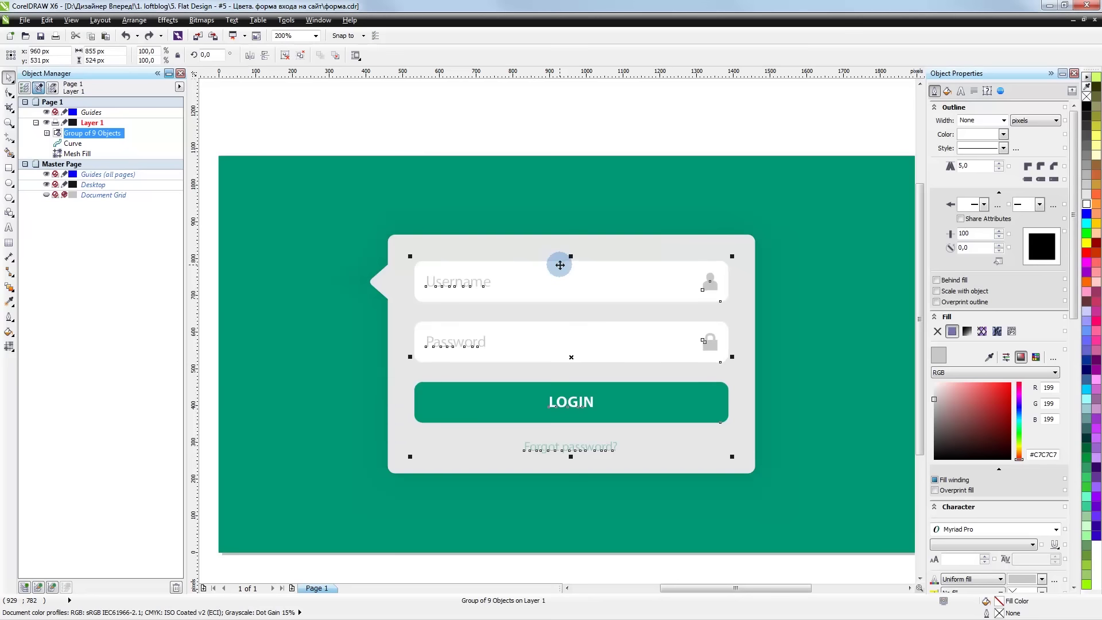
{"action": "key", "text": "Up"}
{"action": "left_click", "coordinate": [527, 131]}
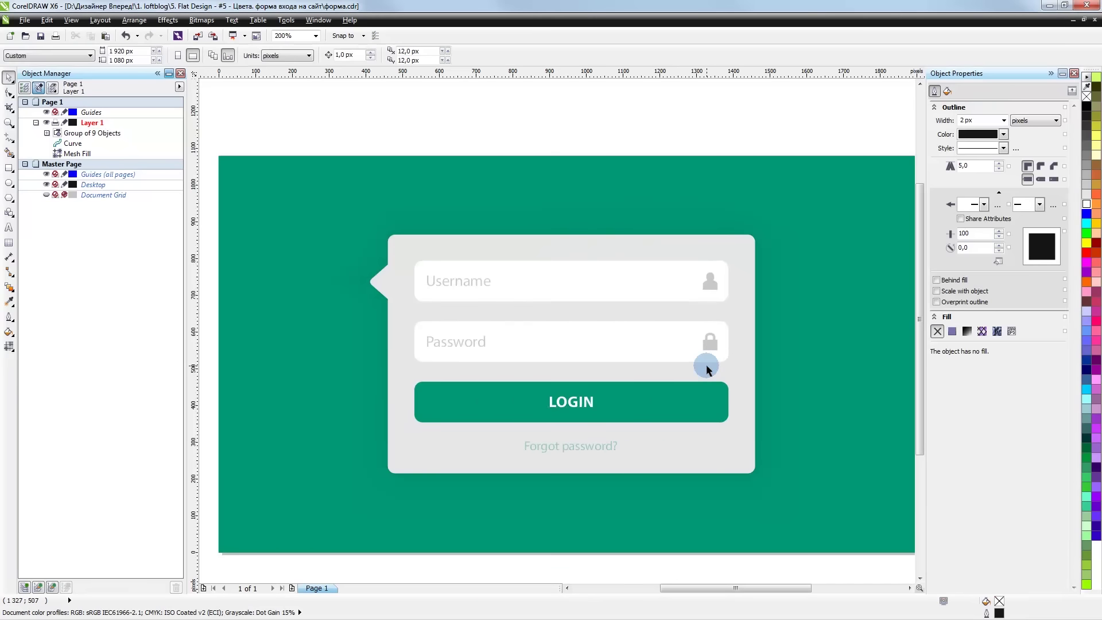
- Ungroup the form elements and fit the whole page in view
{"action": "left_click", "coordinate": [603, 447]}
{"action": "right_click", "coordinate": [601, 154]}
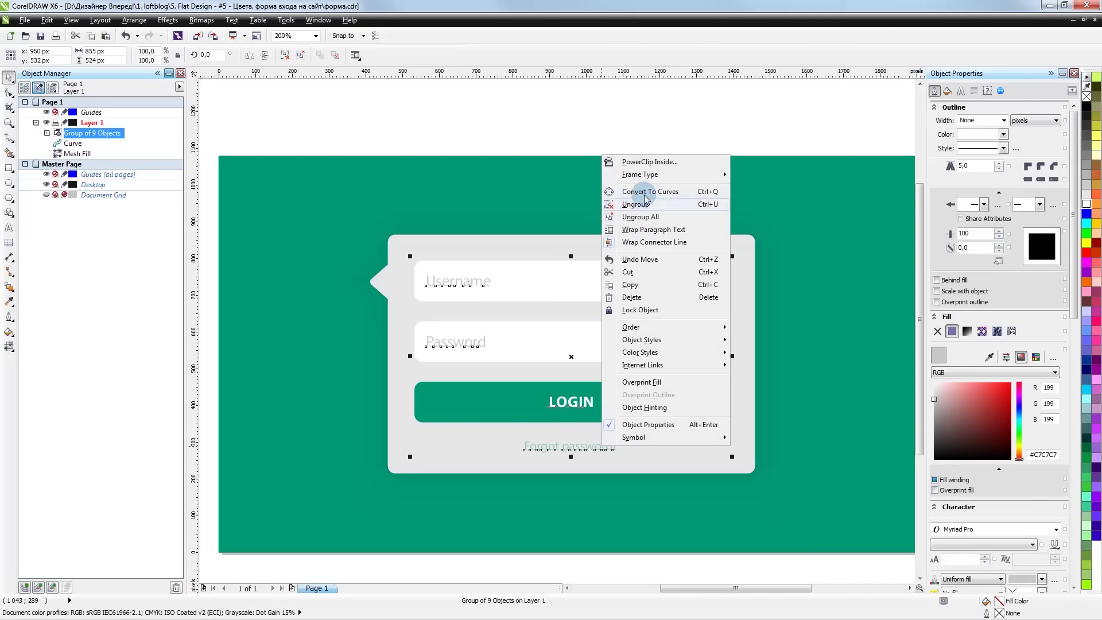
{"action": "left_click", "coordinate": [637, 191]}
{"action": "left_click", "coordinate": [600, 446]}
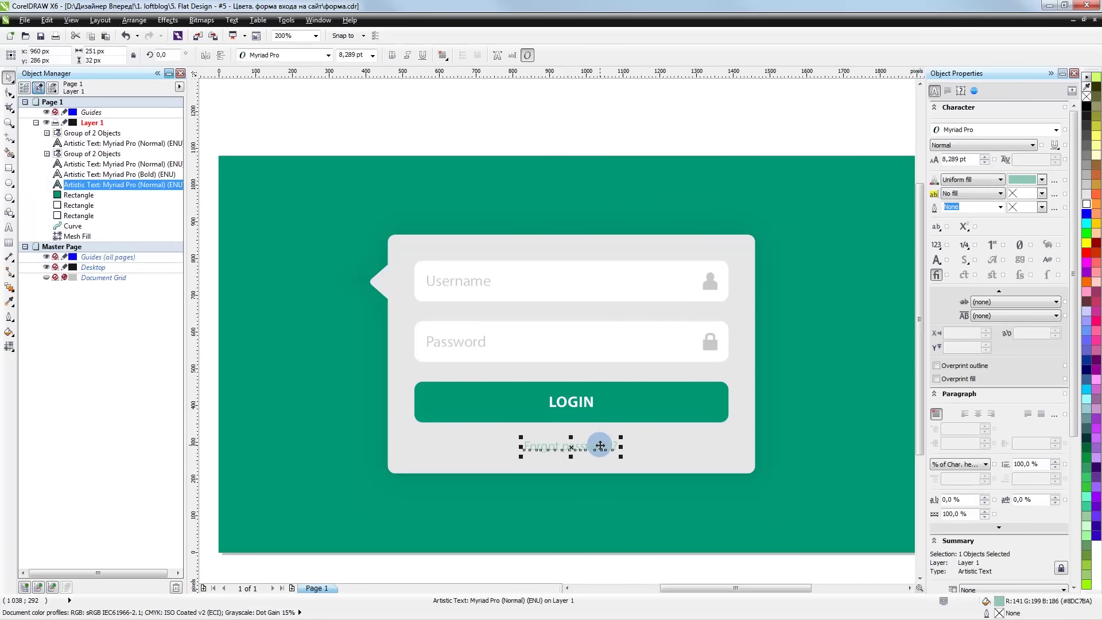
{"action": "left_click", "coordinate": [559, 120]}
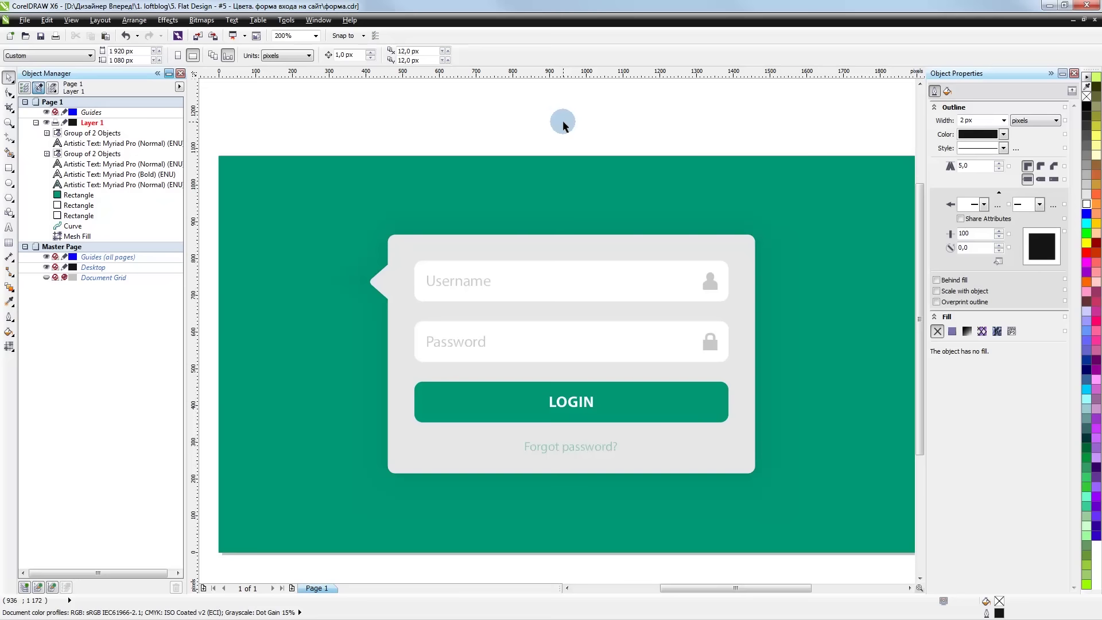
{"action": "key", "text": "shift+F4"}
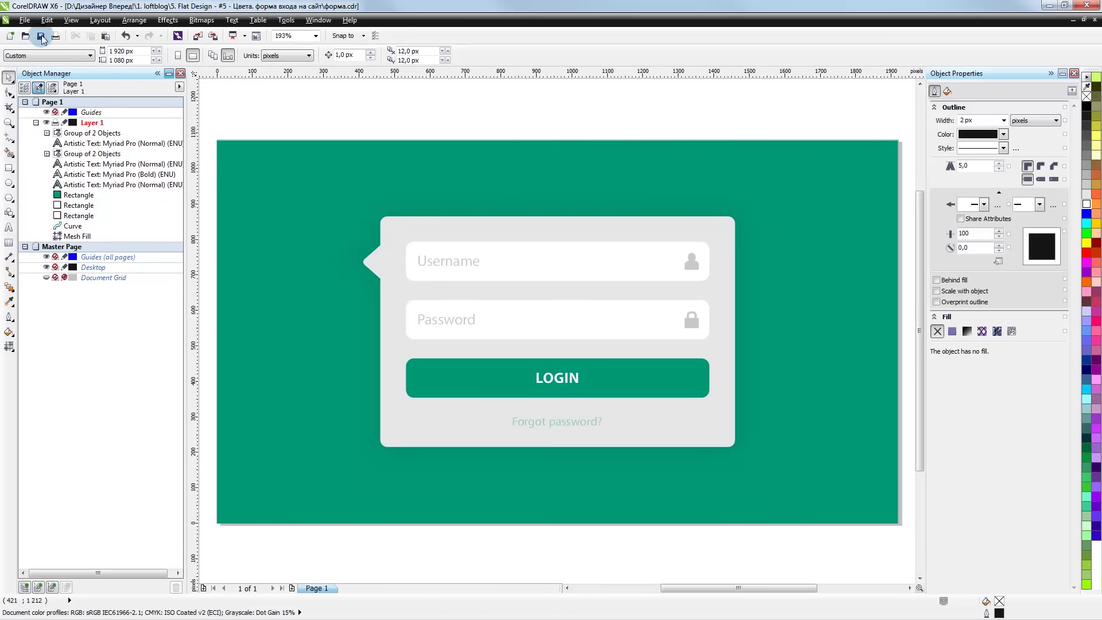